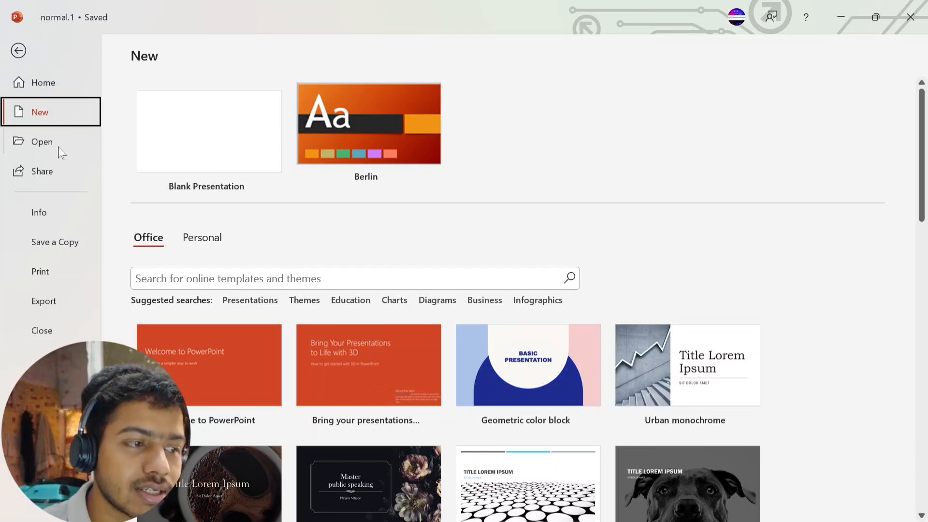
# Review the locations for opening a presentation, including the folders on This PC, and return to the slide.
pyautogui.click(45, 139)
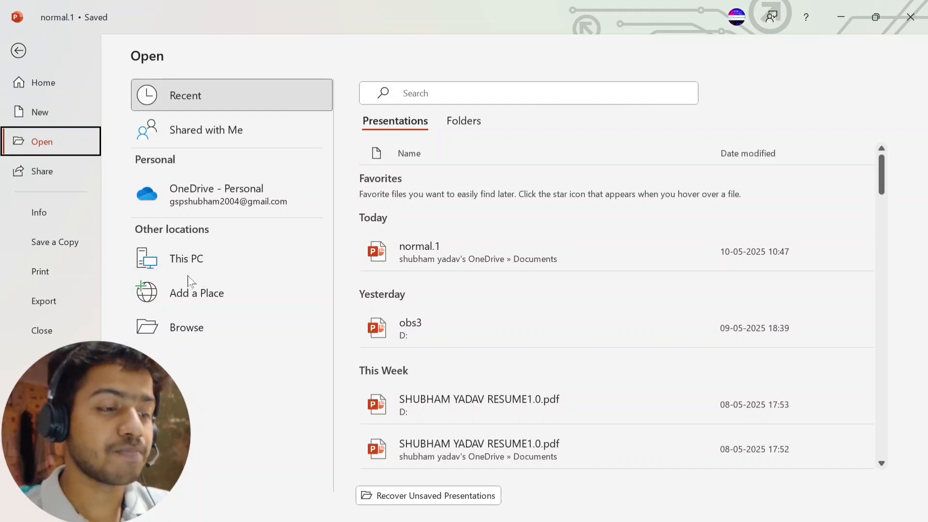
pyautogui.click(206, 261)
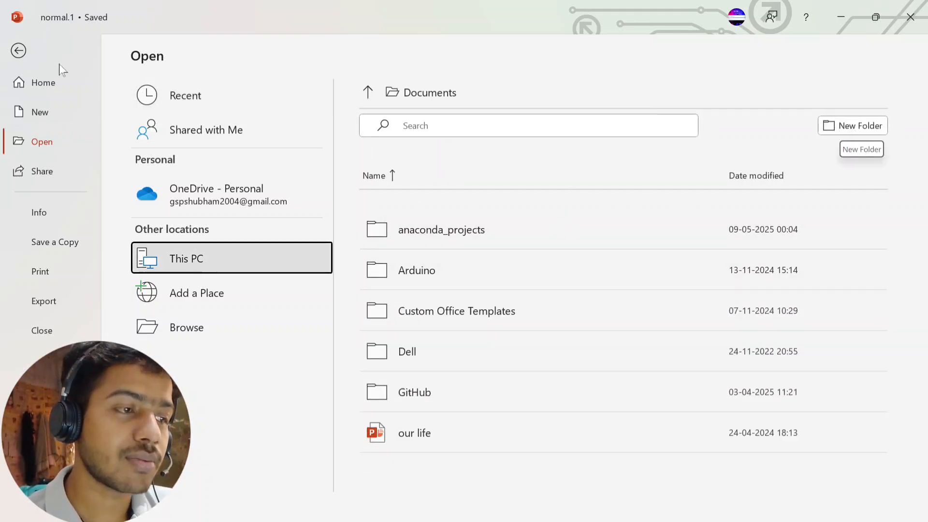
pyautogui.click(19, 52)
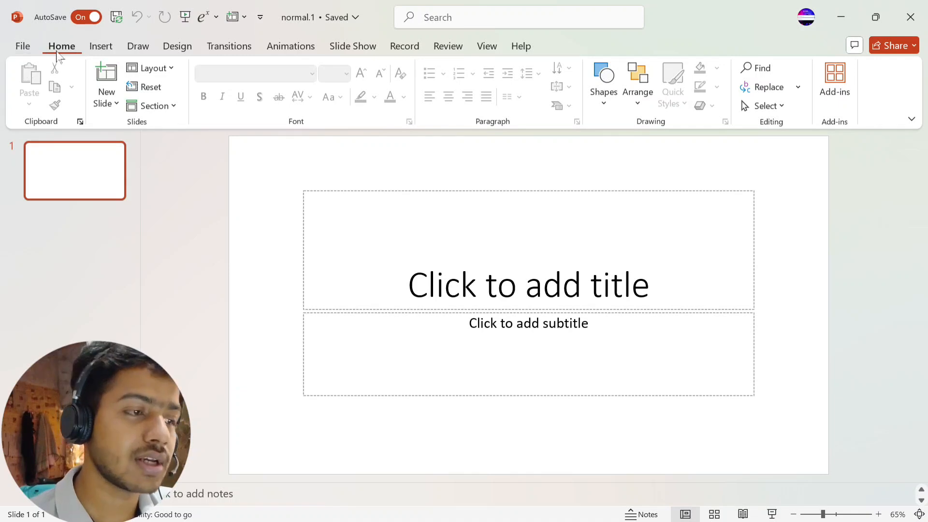
# Examine the presentation's Info page and its Save a Copy, Print and Export options.
pyautogui.click(22, 46)
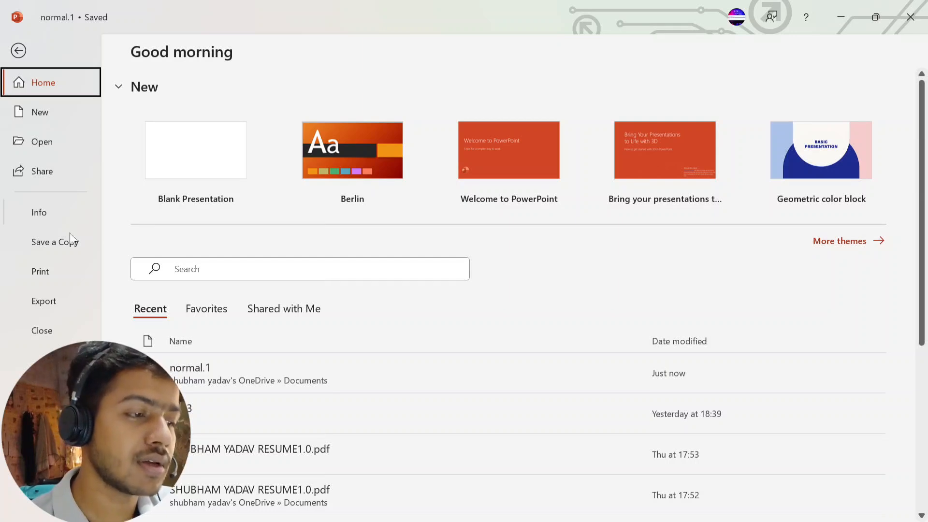
pyautogui.click(43, 215)
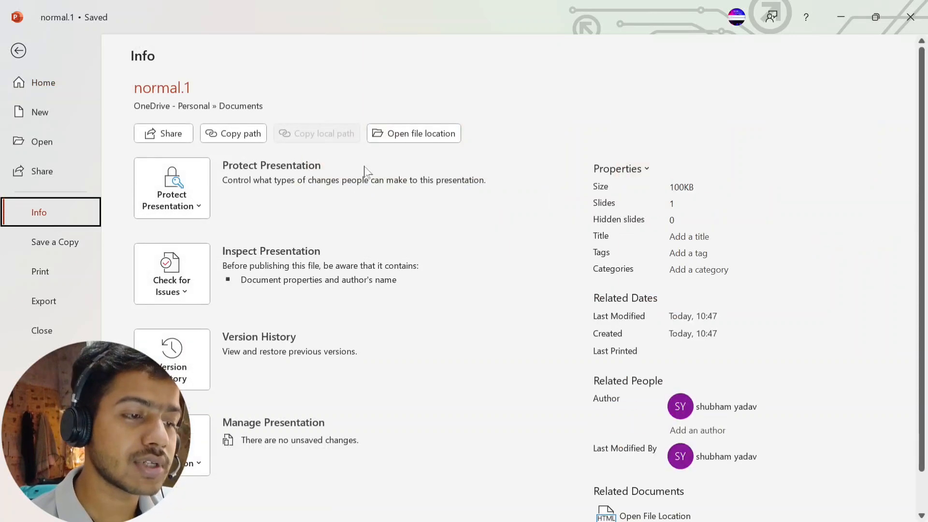
pyautogui.scroll(-1, 674, 205)
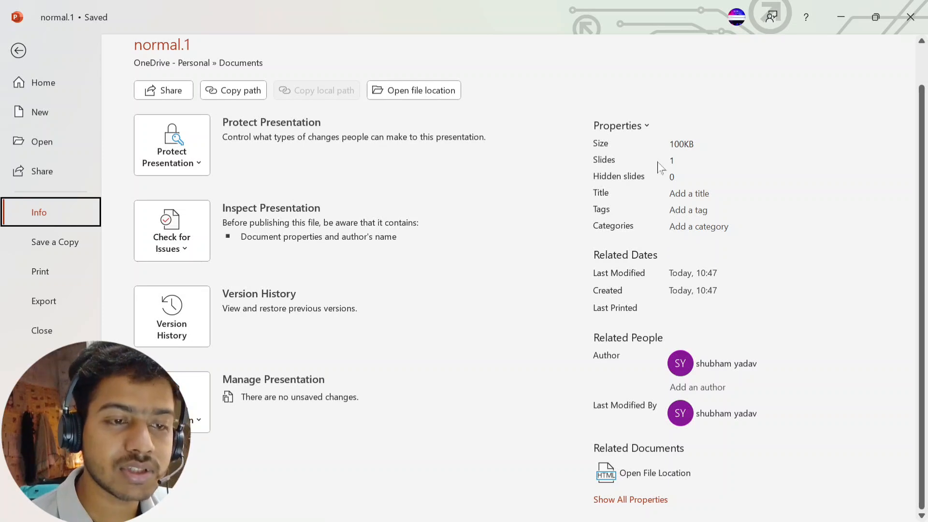
pyautogui.click(60, 243)
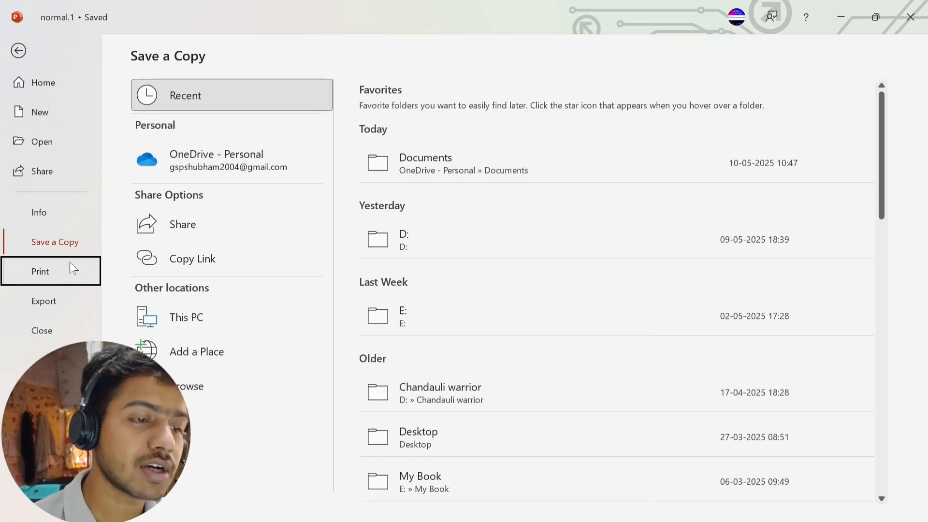
pyautogui.click(73, 279)
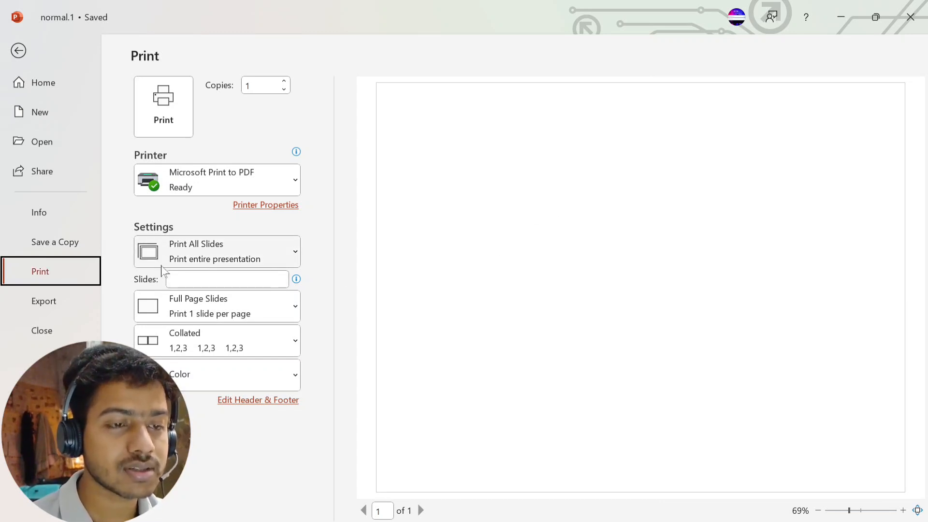
pyautogui.click(58, 307)
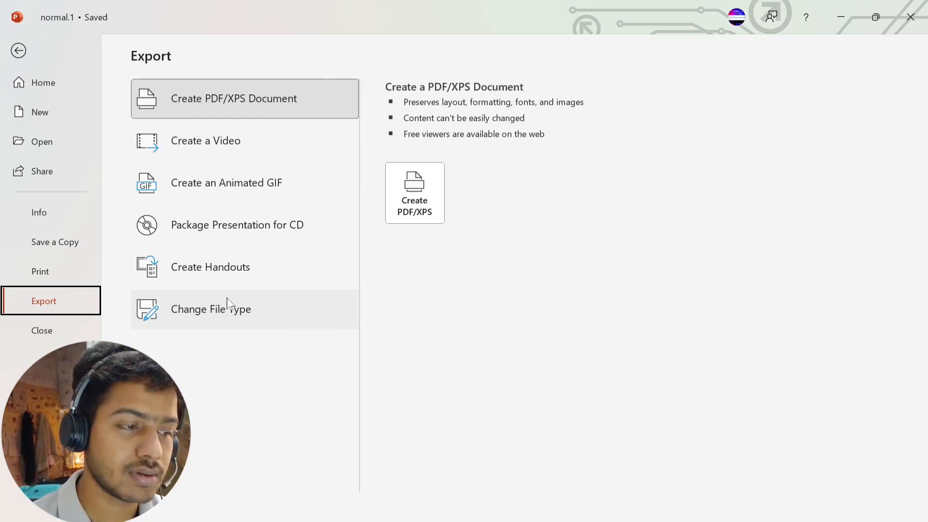
# Close the current presentation and create a new blank presentation.
pyautogui.click(42, 333)
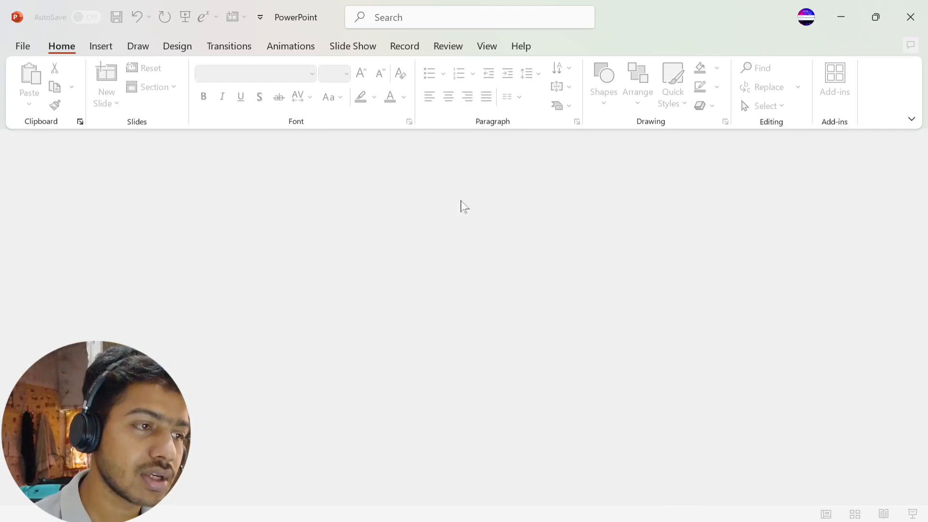
pyautogui.click(22, 48)
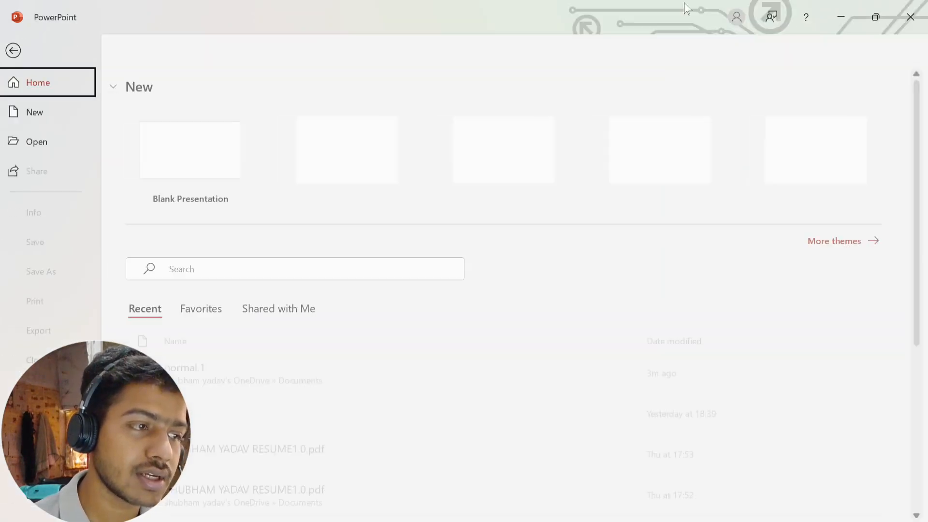
pyautogui.click(57, 117)
pyautogui.click(240, 159)
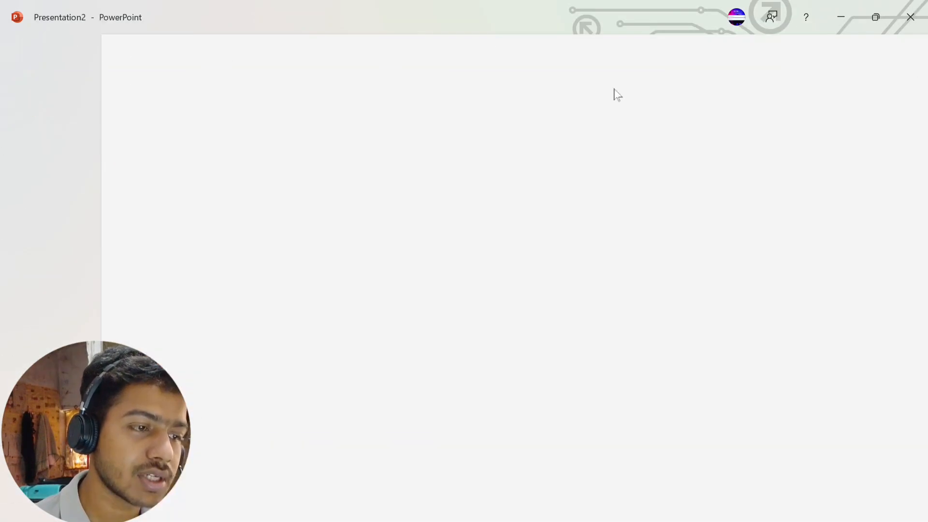
# Review the account and product information page and return to the blank title slide.
pyautogui.click(33, 45)
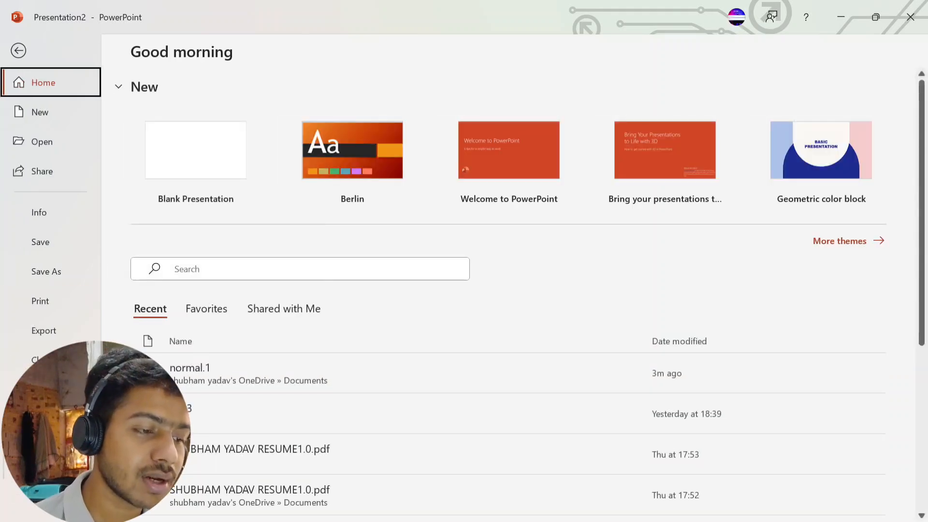
pyautogui.click(44, 466)
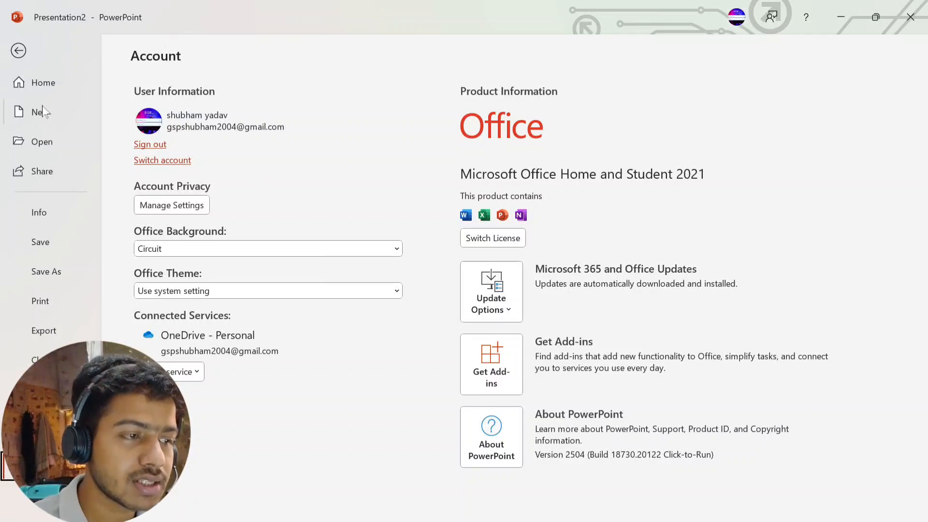
pyautogui.click(20, 50)
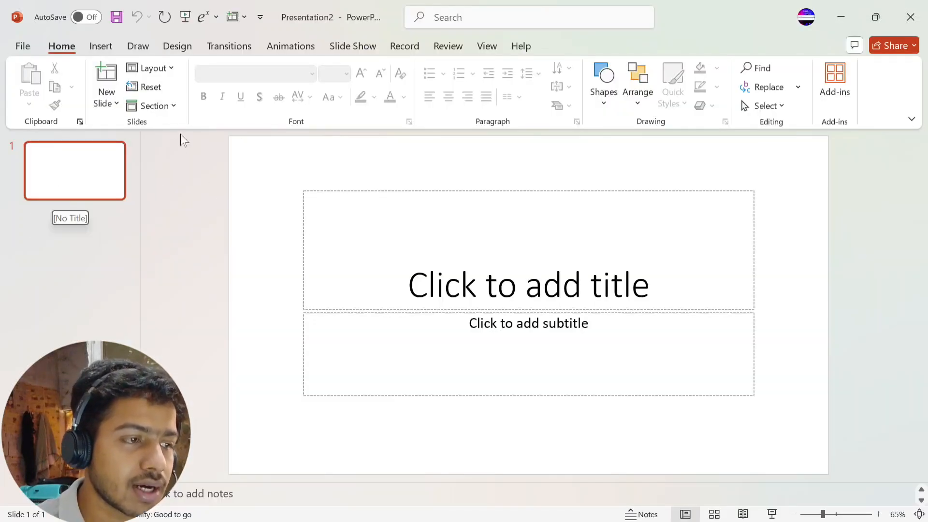
pyautogui.click(21, 49)
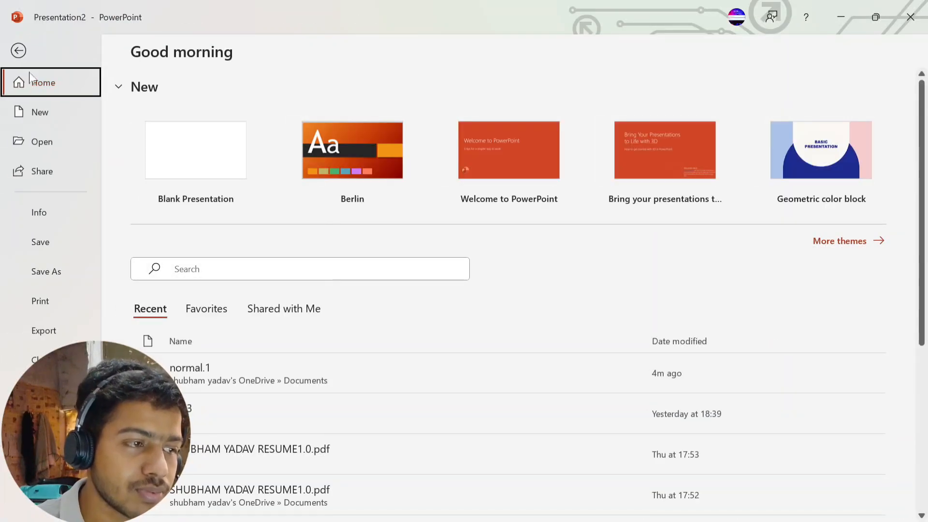
pyautogui.click(19, 50)
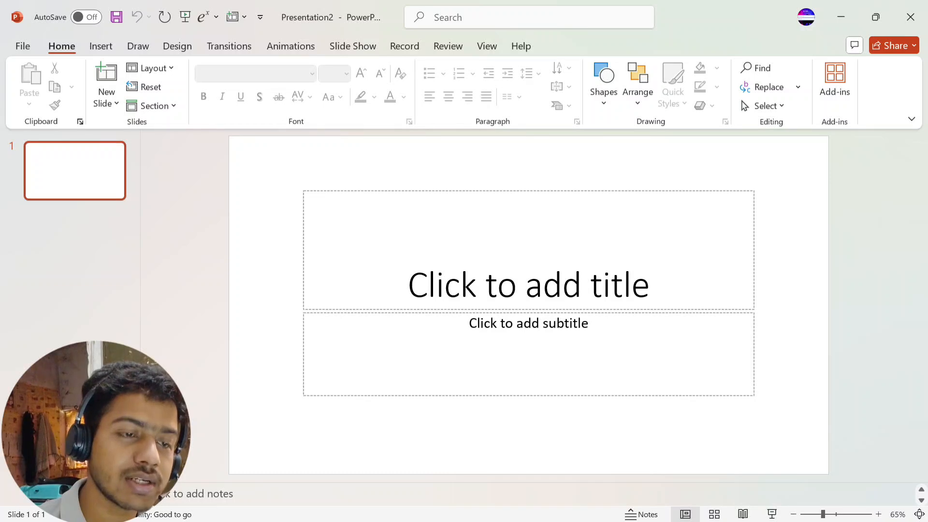
# Cut the title and subtitle placeholders from slide 1.
pyautogui.click(524, 189)
pyautogui.rightClick(524, 188)
pyautogui.click(556, 177)
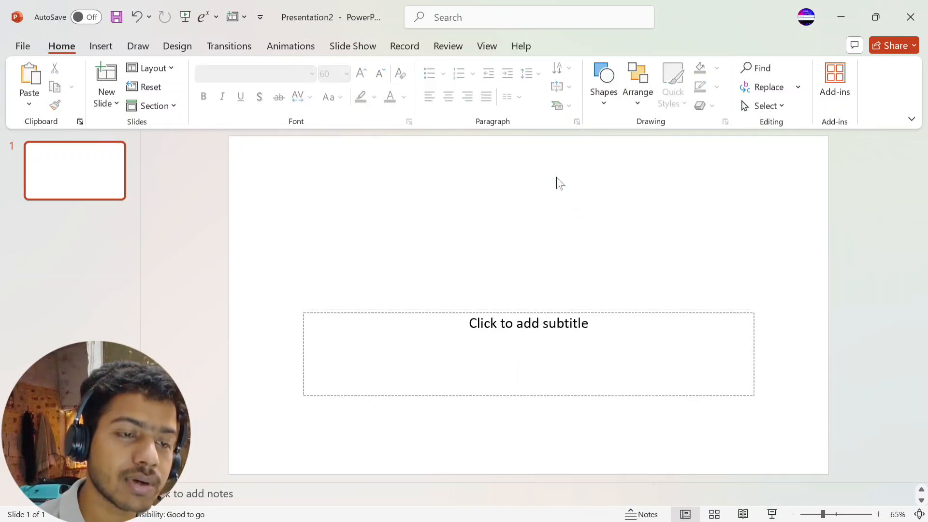
pyautogui.click(471, 312)
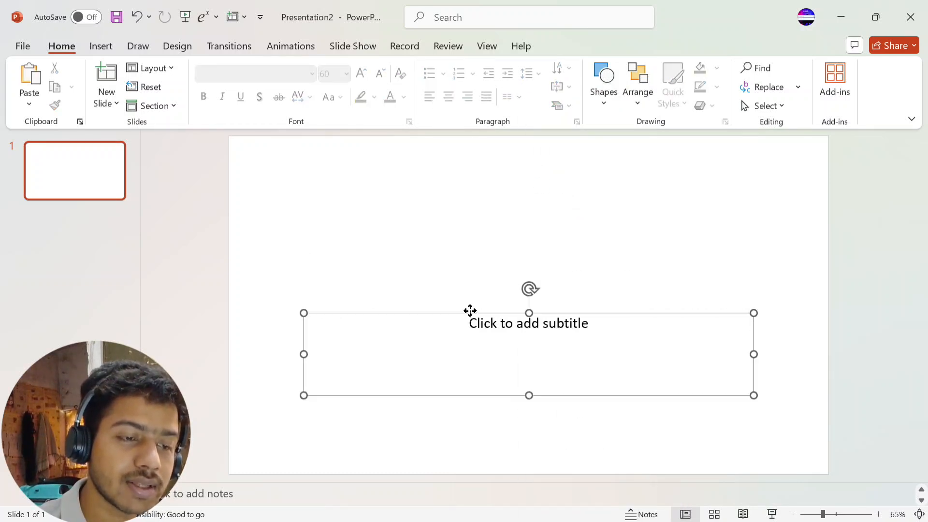
pyautogui.rightClick(471, 312)
pyautogui.click(525, 182)
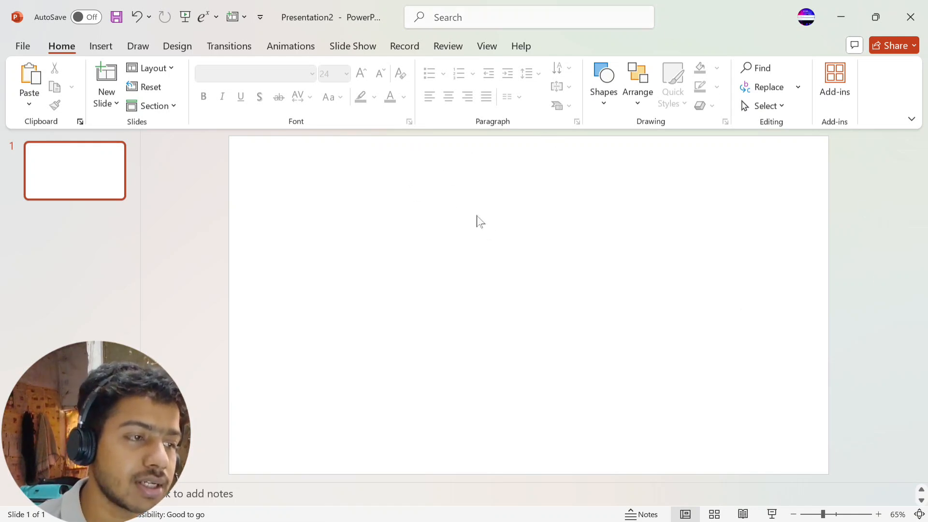
# Review the Paste Special formats for the clipboard content without pasting anything.
pyautogui.click(28, 106)
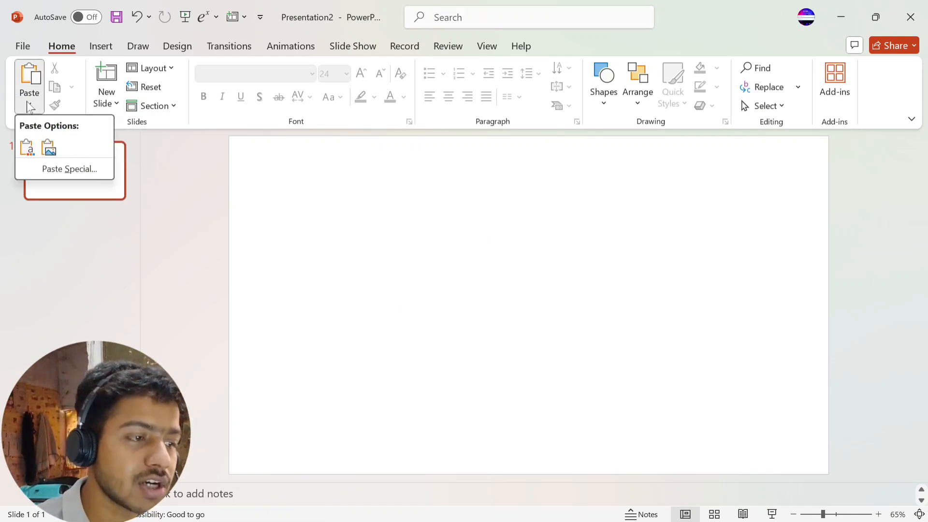
pyautogui.click(63, 173)
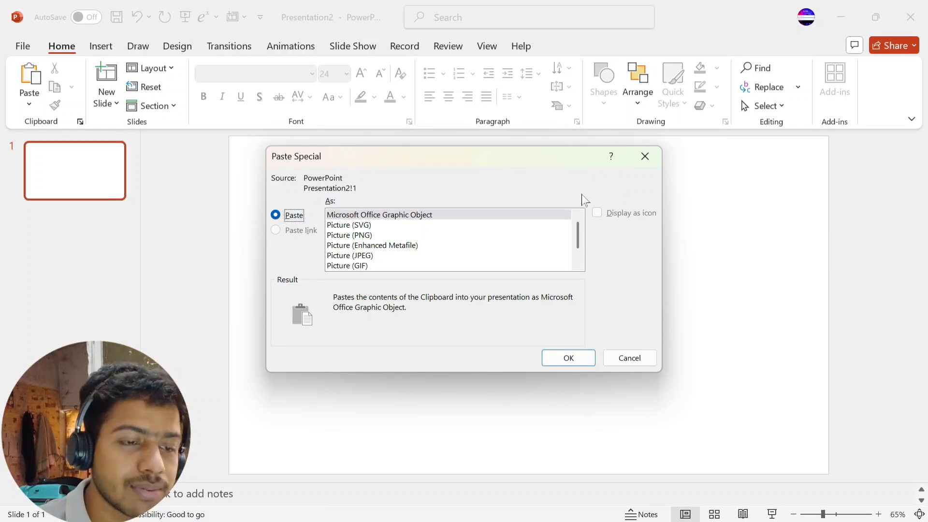
pyautogui.click(644, 358)
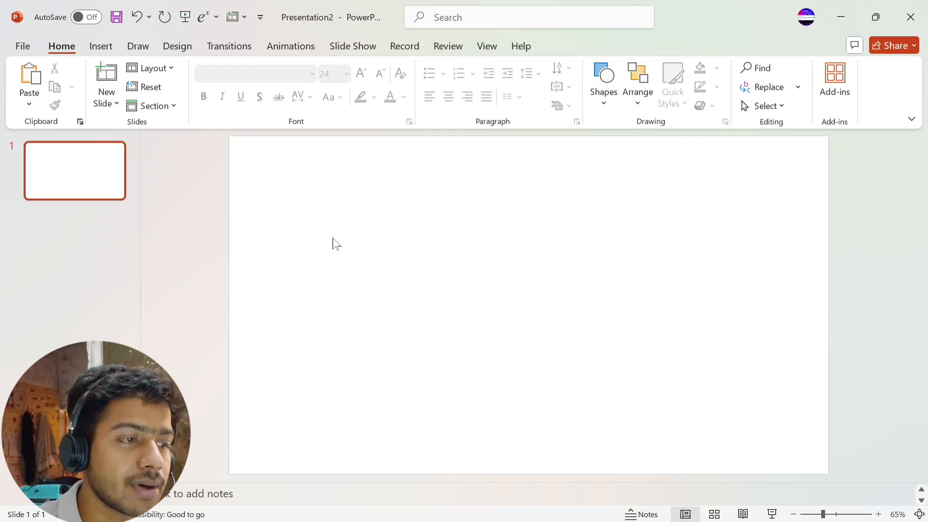
# Add a second slide with the Blank layout and display it for editing.
pyautogui.click(116, 103)
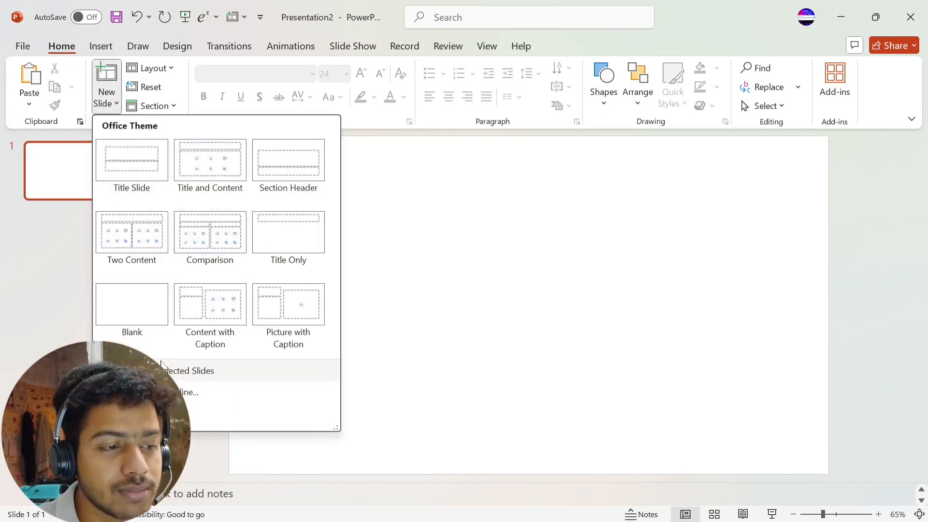
pyautogui.click(428, 209)
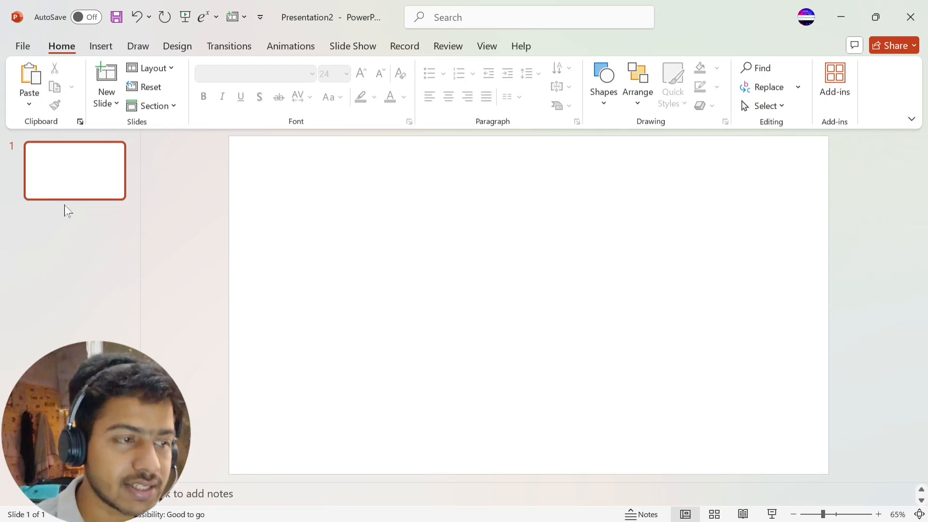
pyautogui.click(112, 102)
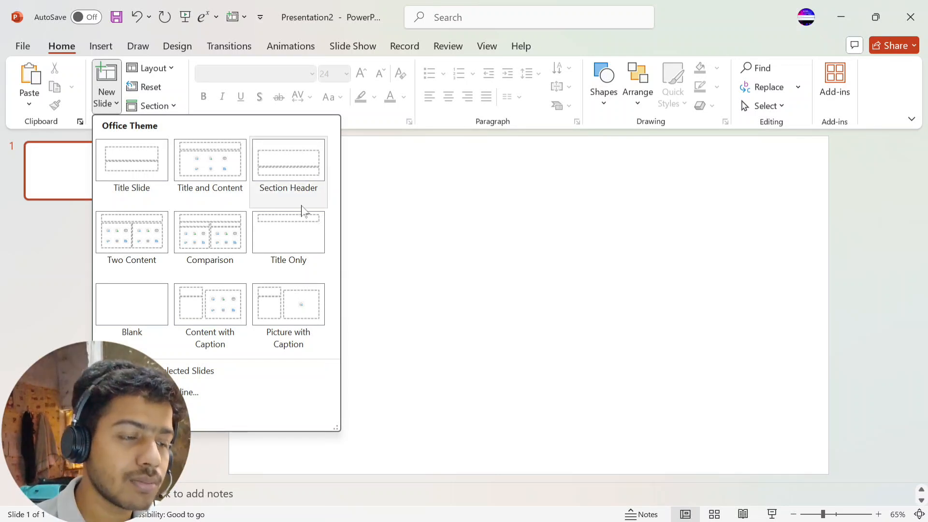
pyautogui.click(144, 324)
pyautogui.click(116, 147)
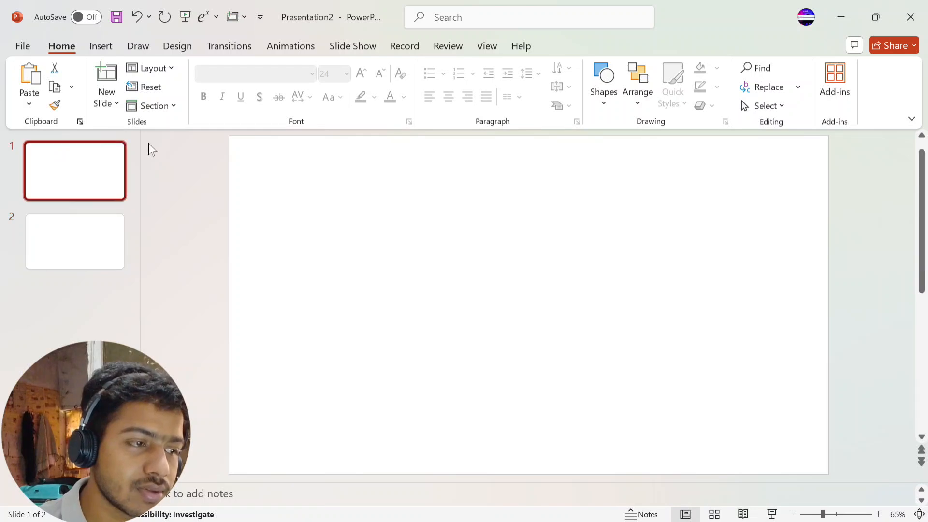
pyautogui.click(70, 253)
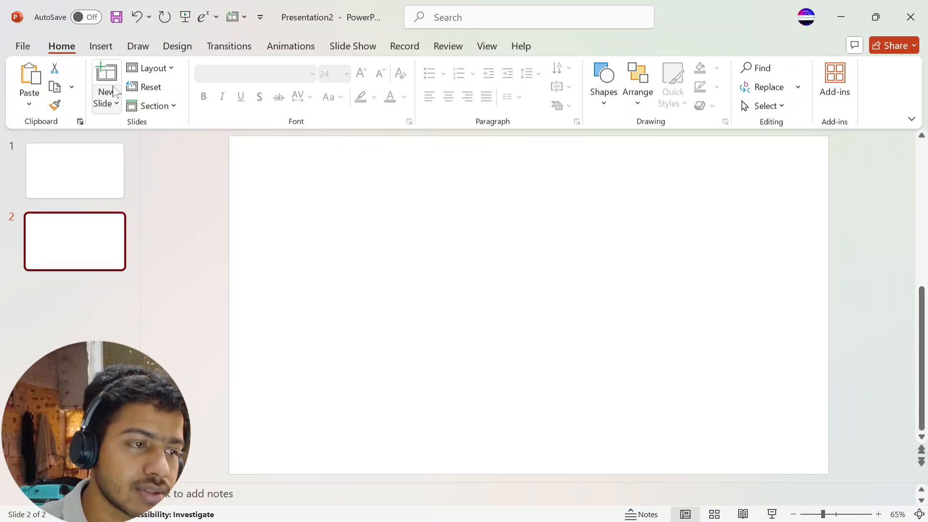
# Change the layout of slide 2 to Title and Content.
pyautogui.click(153, 67)
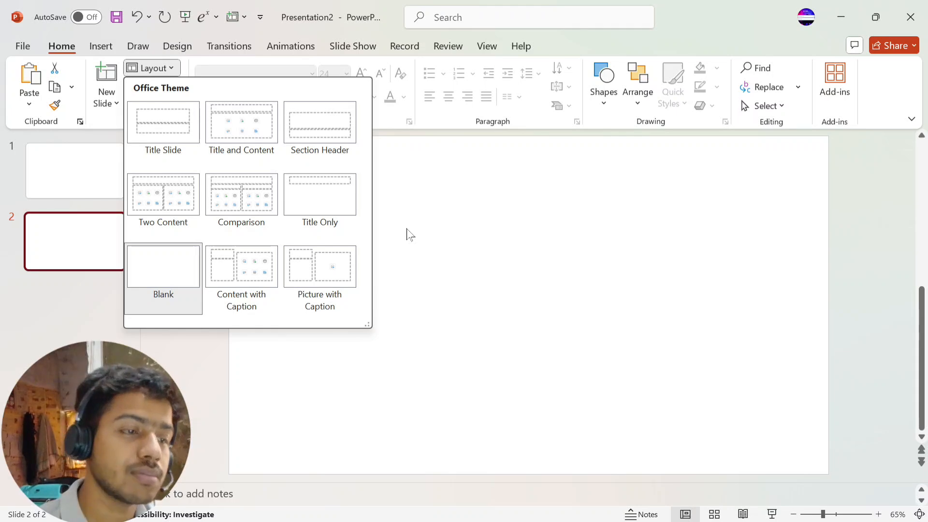
pyautogui.click(251, 150)
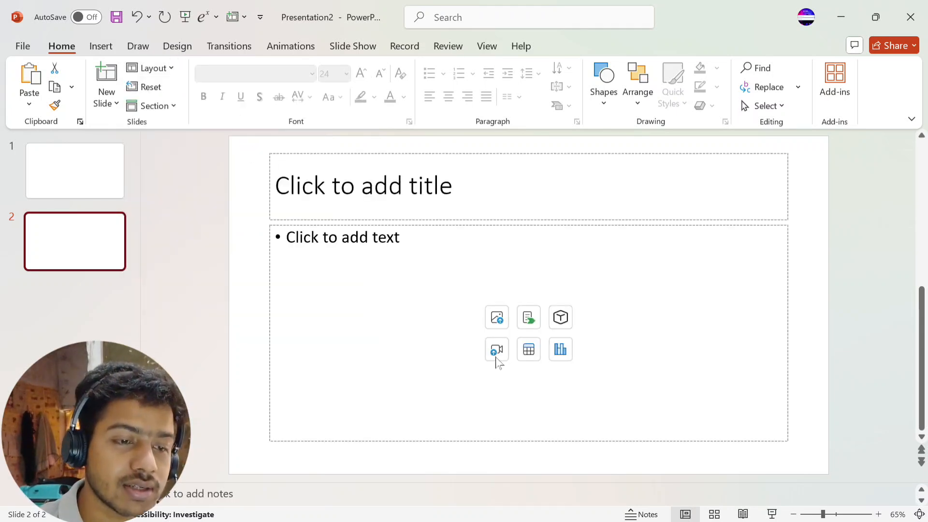
# Open the SmartArt graphic chooser from the content placeholder on slide 2.
pyautogui.click(498, 327)
pyautogui.click(537, 341)
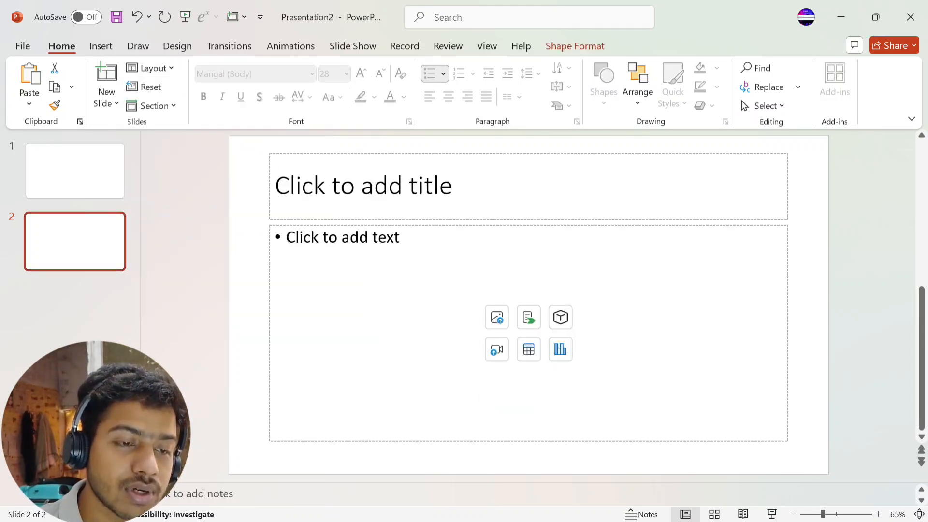
pyautogui.click(529, 317)
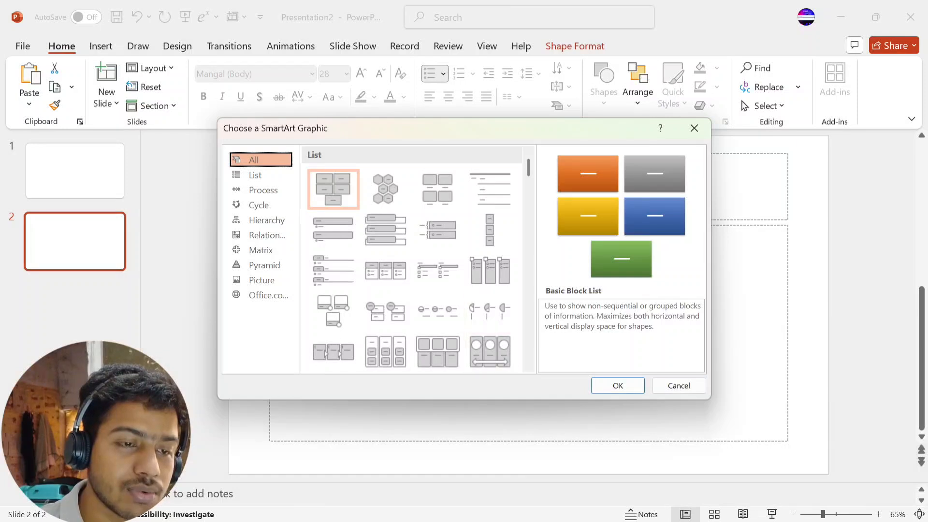
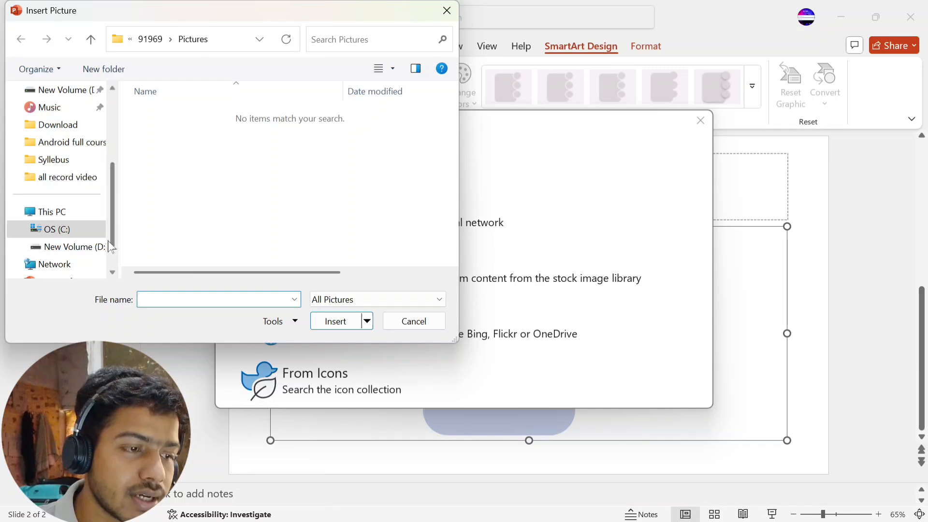
# Fill the SmartArt graphic's top circle with the thumbnail picture from the only pic folder on New Volume (D:).
pyautogui.click(68, 247)
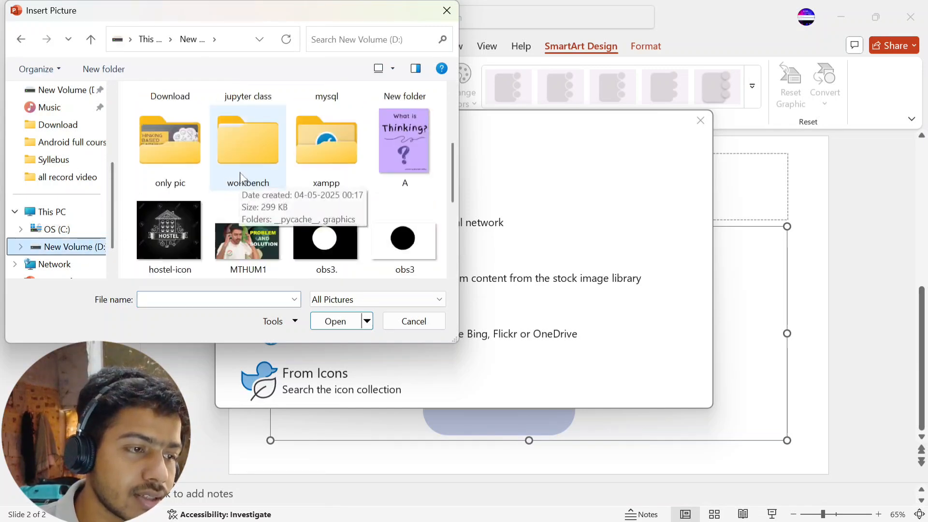
pyautogui.click(179, 169)
pyautogui.doubleClick(187, 167)
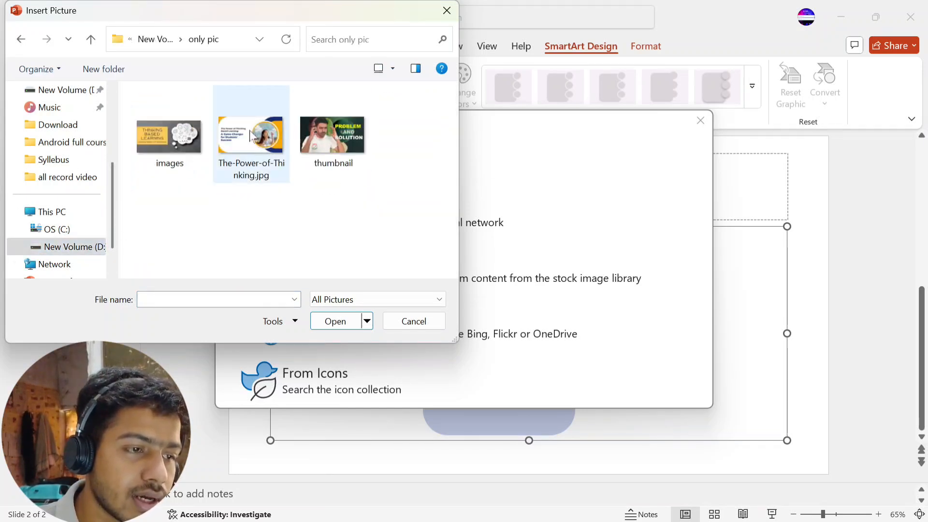
pyautogui.doubleClick(321, 140)
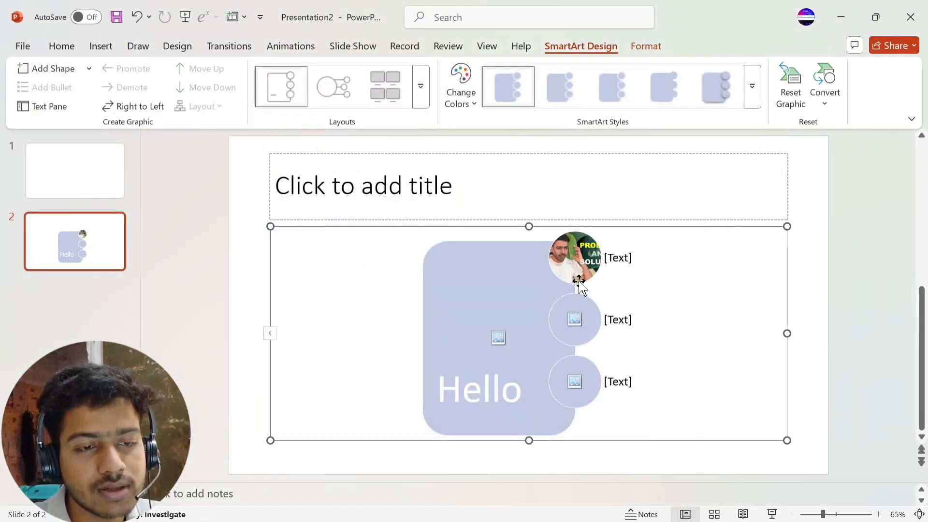
pyautogui.click(568, 268)
pyautogui.moveTo(567, 268)
pyautogui.mouseDown()
pyautogui.moveTo(587, 280)
pyautogui.moveTo(572, 274)
pyautogui.mouseUp()
pyautogui.click(675, 289)
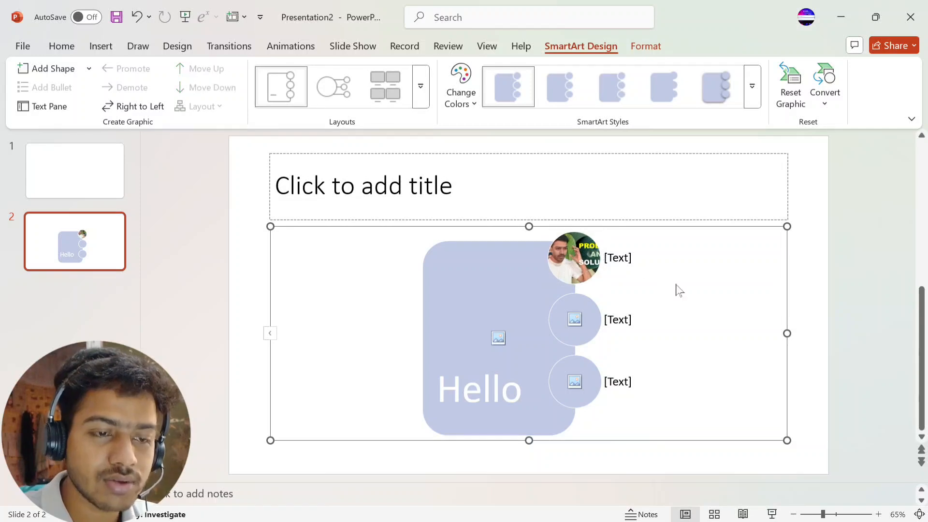
# Enter "Hello how are you" as the text beside the SmartArt graphic's top picture circle.
pyautogui.click(616, 263)
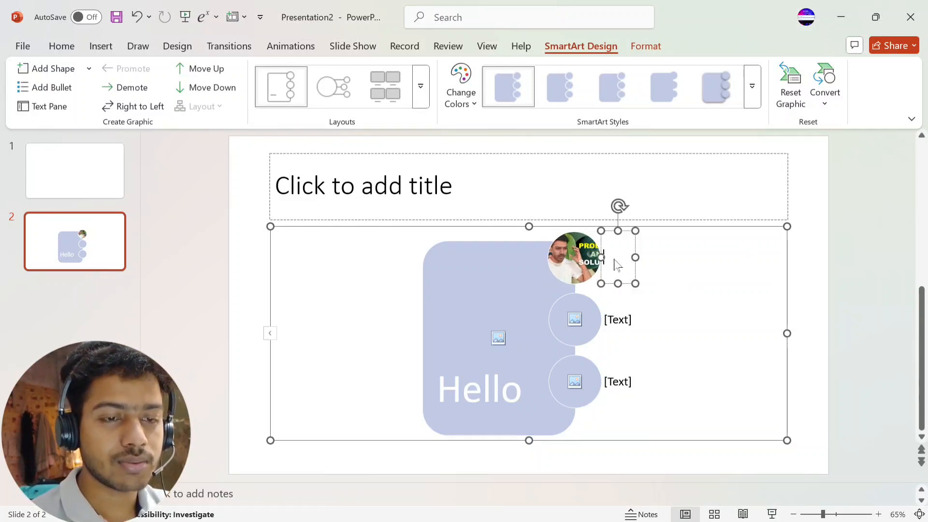
pyautogui.write('ho')
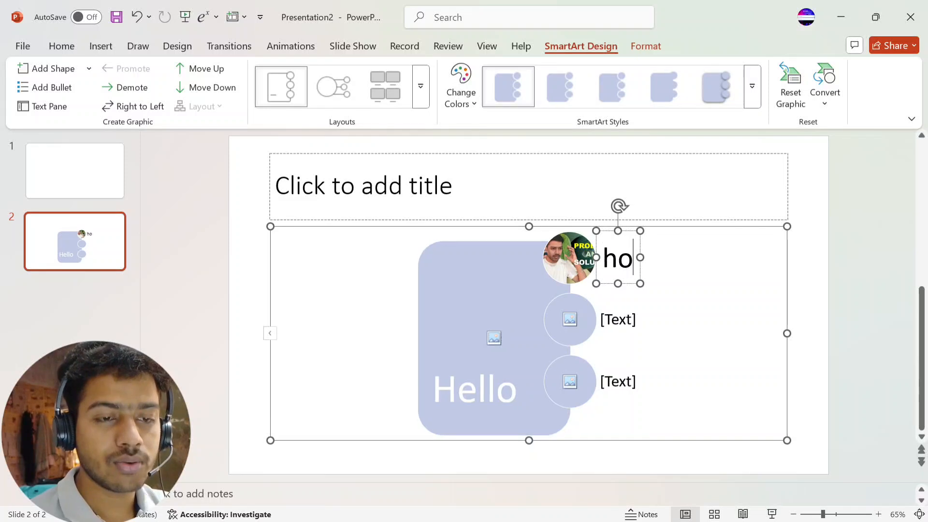
pyautogui.press('BackSpace')
pyautogui.write('eoo')
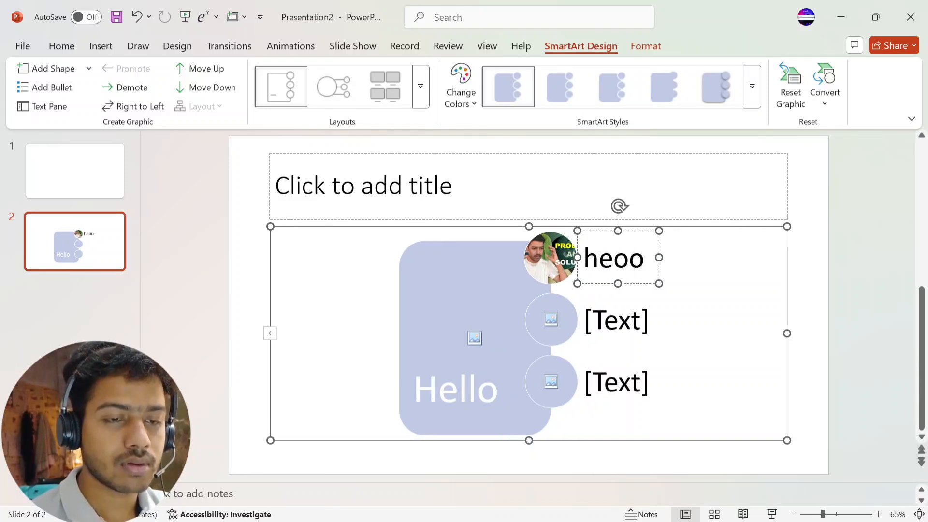
pyautogui.press('BackSpace')
pyautogui.press('BackSpace')
pyautogui.press('BackSpace')
pyautogui.write('l')
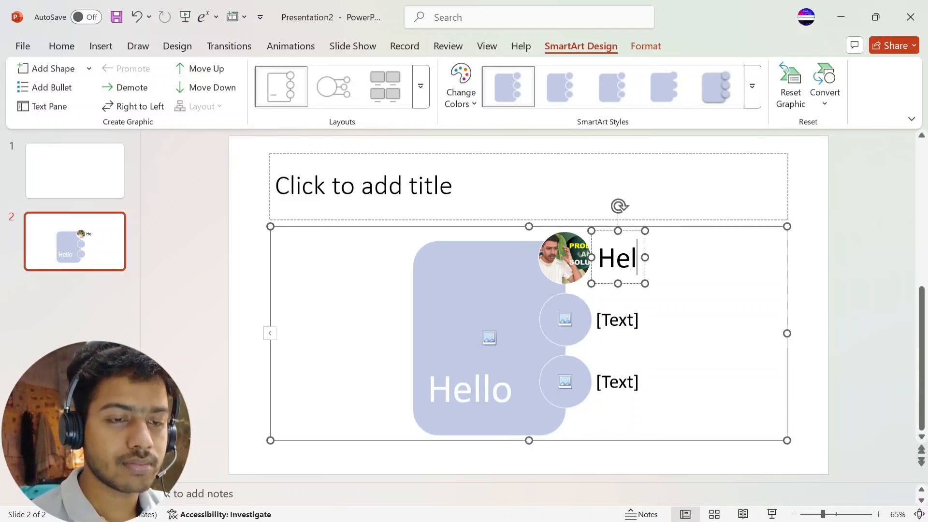
pyautogui.write('lo how ')
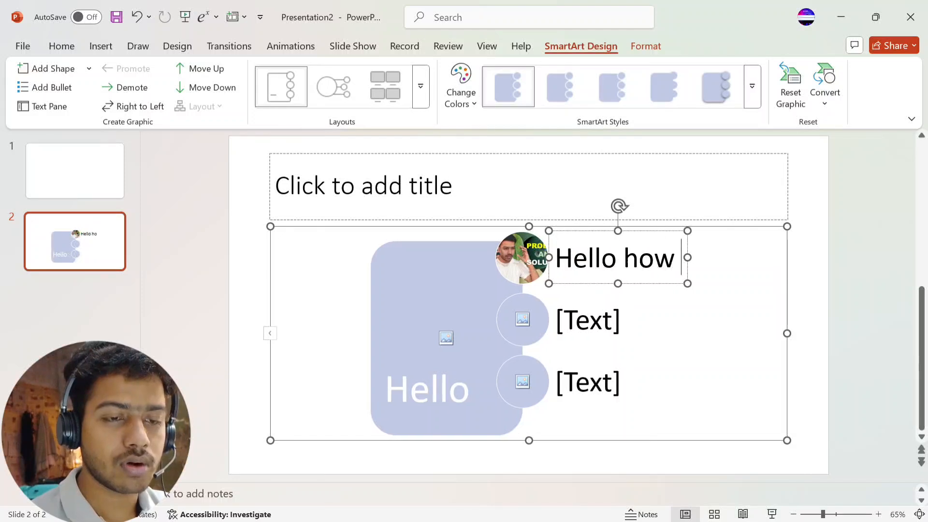
pyautogui.write('are o')
pyautogui.press('BackSpace')
pyautogui.press('BackSpace')
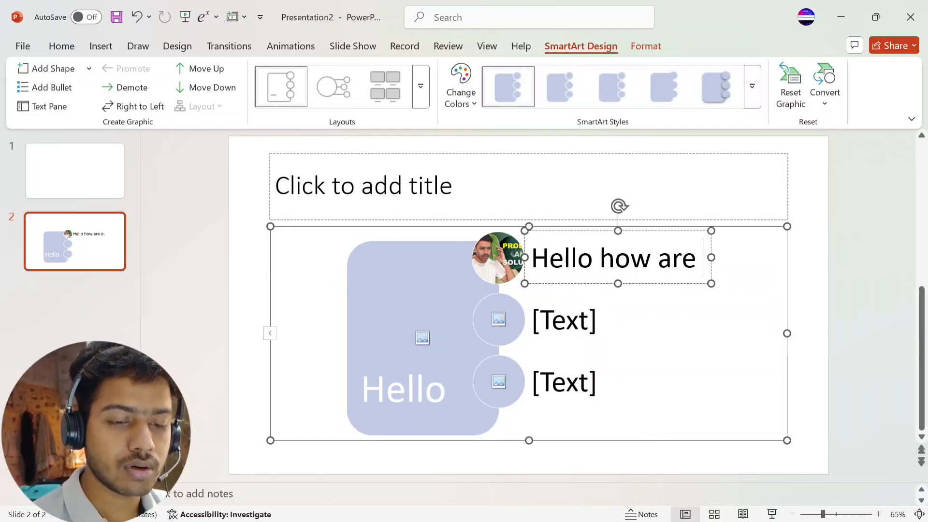
pyautogui.write('you')
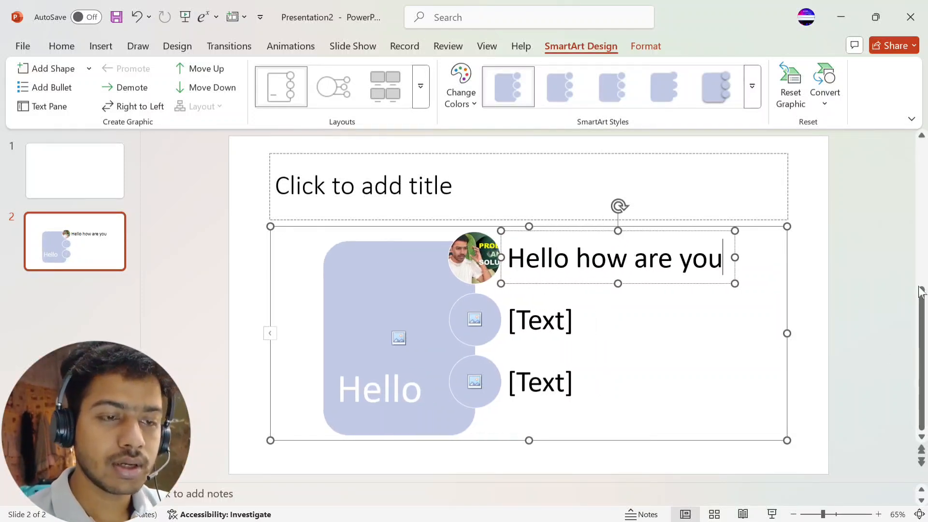
# Remove the entire SmartArt graphic from slide 2.
pyautogui.moveTo(920, 293); pyautogui.dragTo(921, 184)
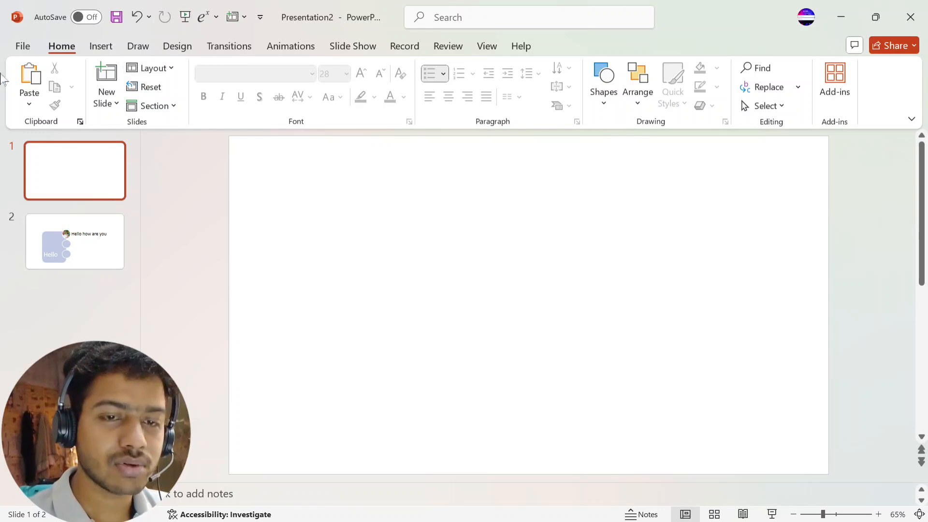
pyautogui.click(53, 258)
pyautogui.click(396, 311)
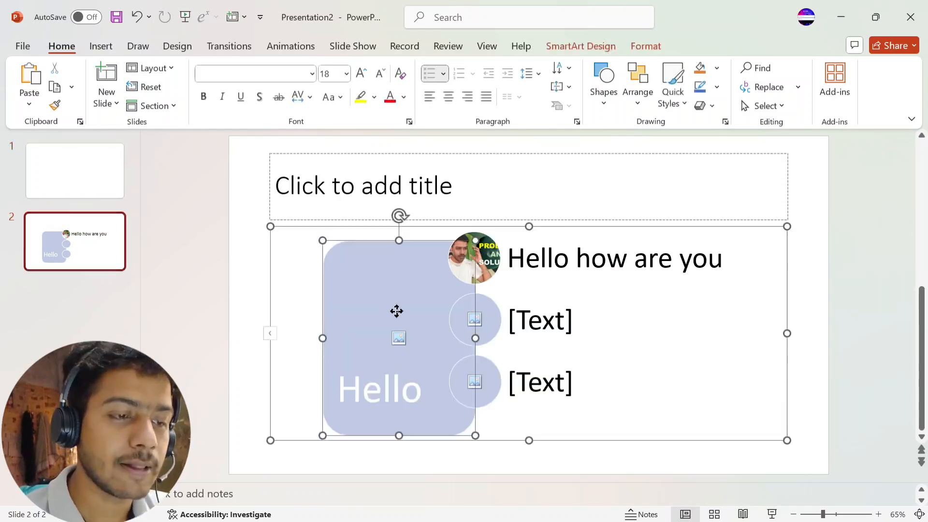
pyautogui.rightClick(397, 311)
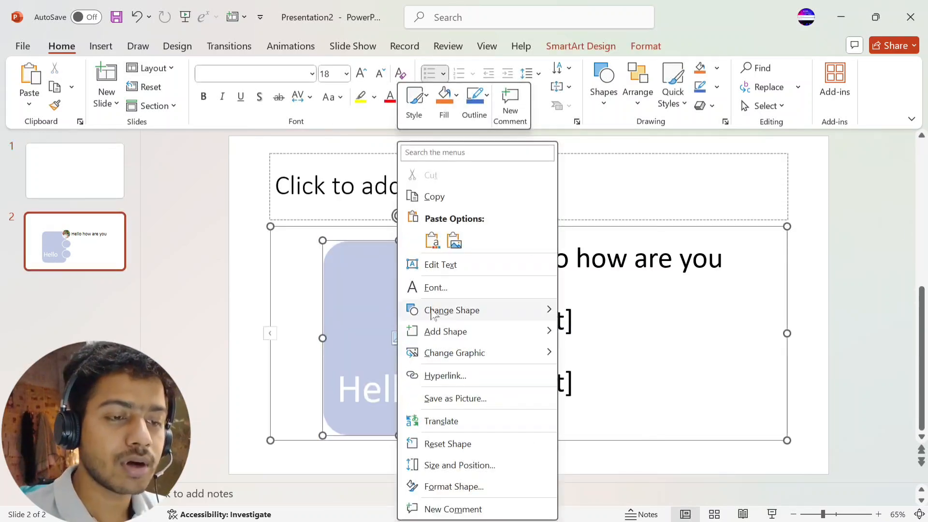
pyautogui.click(620, 326)
pyautogui.click(730, 225)
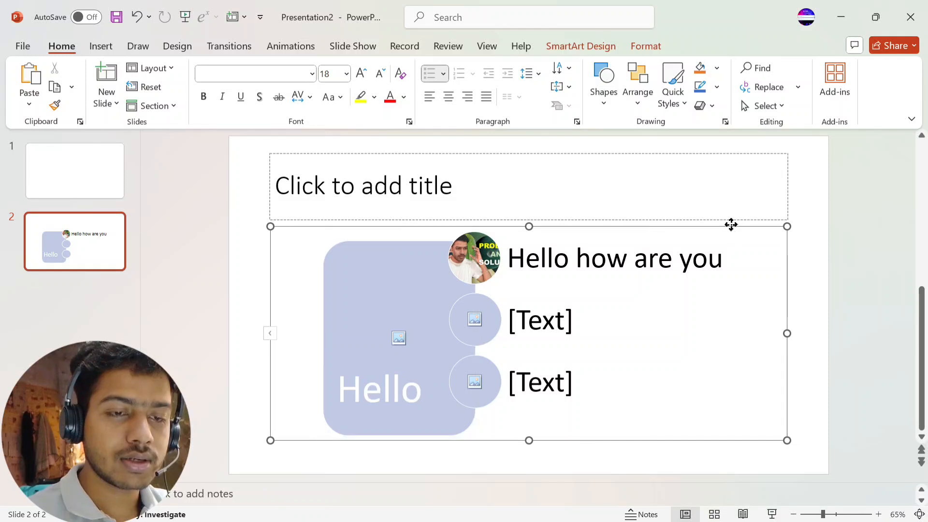
pyautogui.rightClick(729, 226)
pyautogui.click(763, 116)
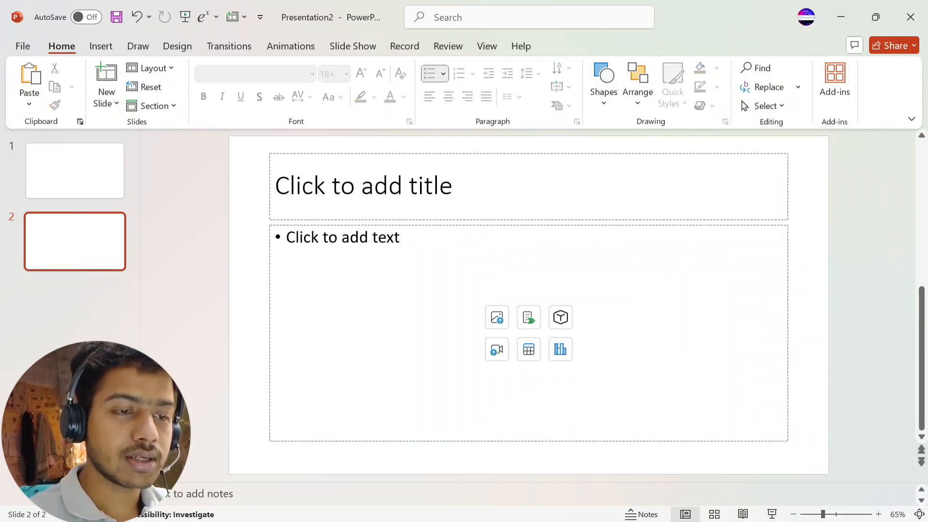
# Remove the title placeholder and the content placeholder from slide 2.
pyautogui.click(481, 154)
pyautogui.rightClick(481, 154)
pyautogui.click(534, 175)
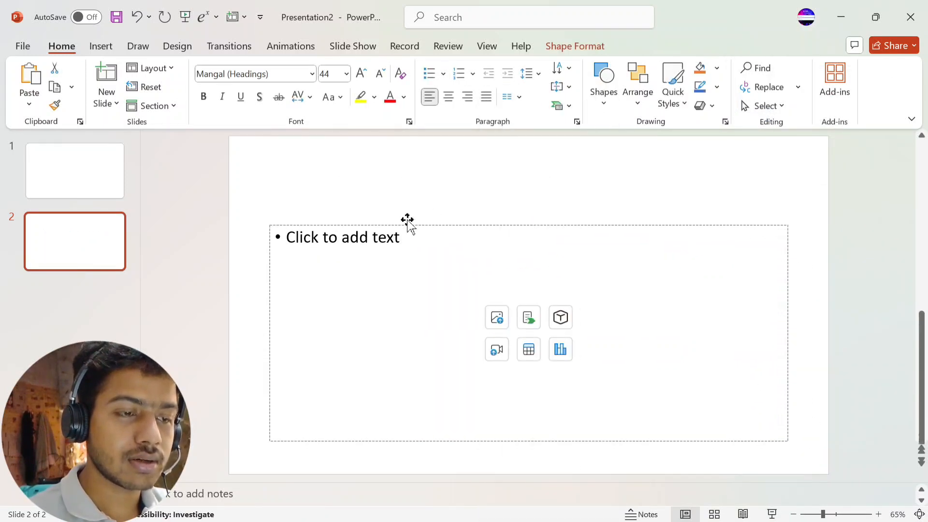
pyautogui.click(432, 225)
pyautogui.rightClick(431, 225)
pyautogui.click(517, 176)
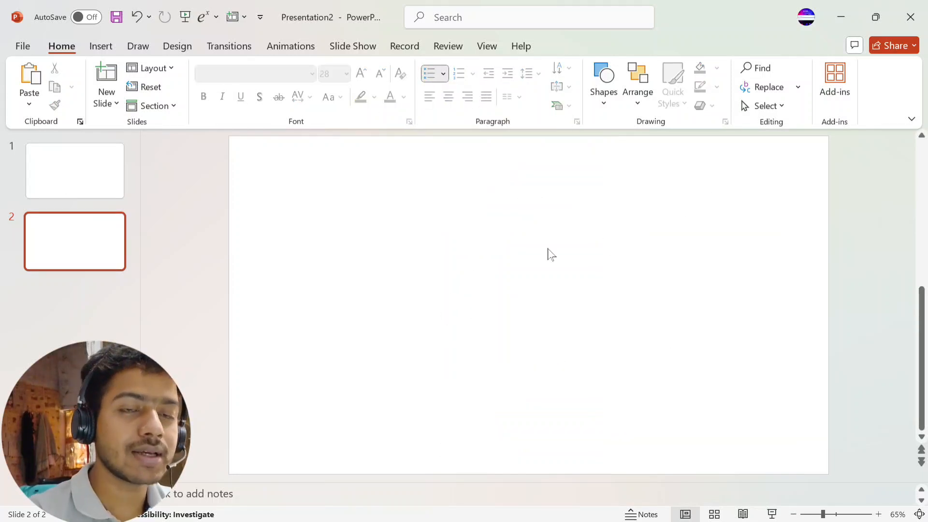
# Reset slide 2 to bring back its layout placeholders, and undo the reset to leave the slide empty.
pyautogui.click(158, 89)
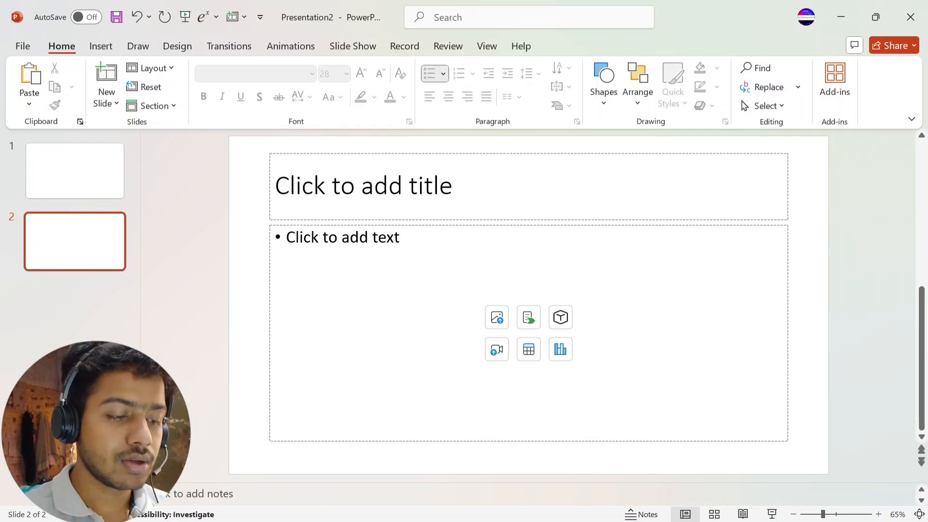
pyautogui.hotkey('ctrl', 'z')
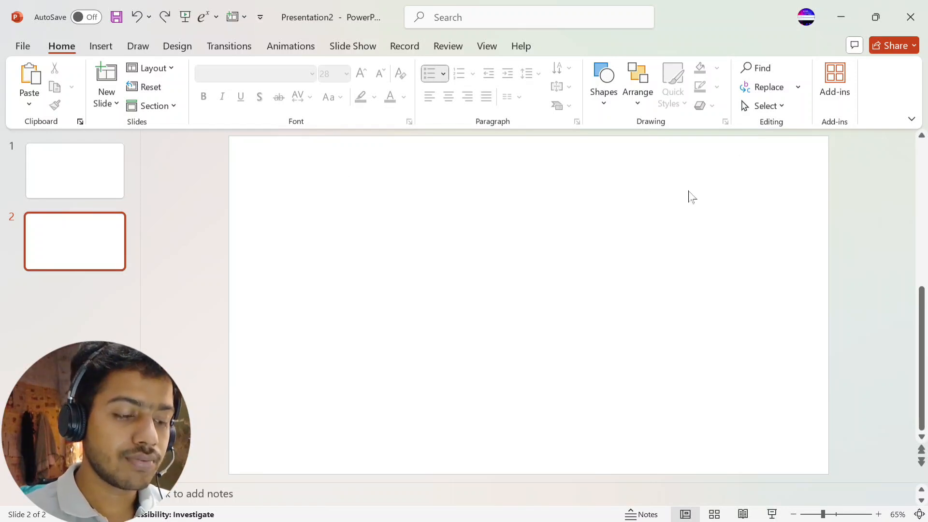
pyautogui.hotkey('ctrl', 'z')
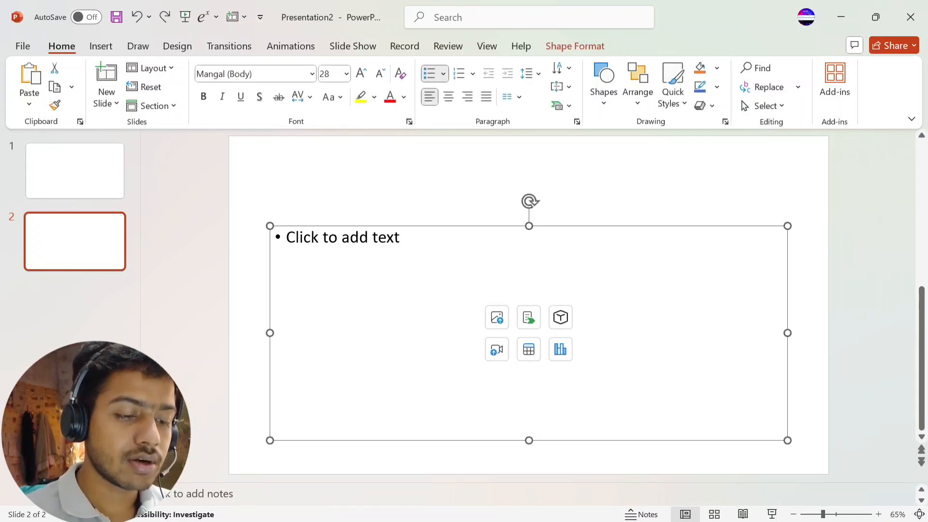
pyautogui.hotkey('ctrl', 'y')
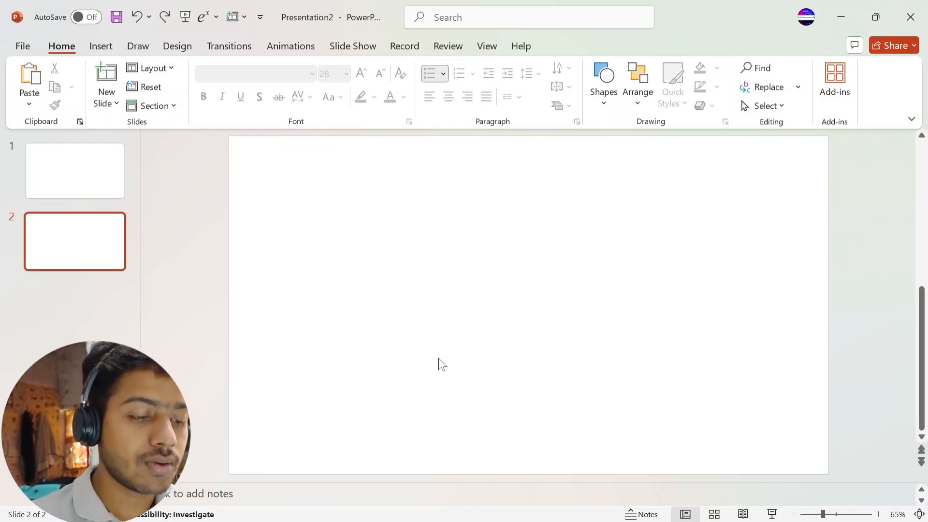
# Add a section starting at slide 2 and name it "chandauli warrior".
pyautogui.click(170, 106)
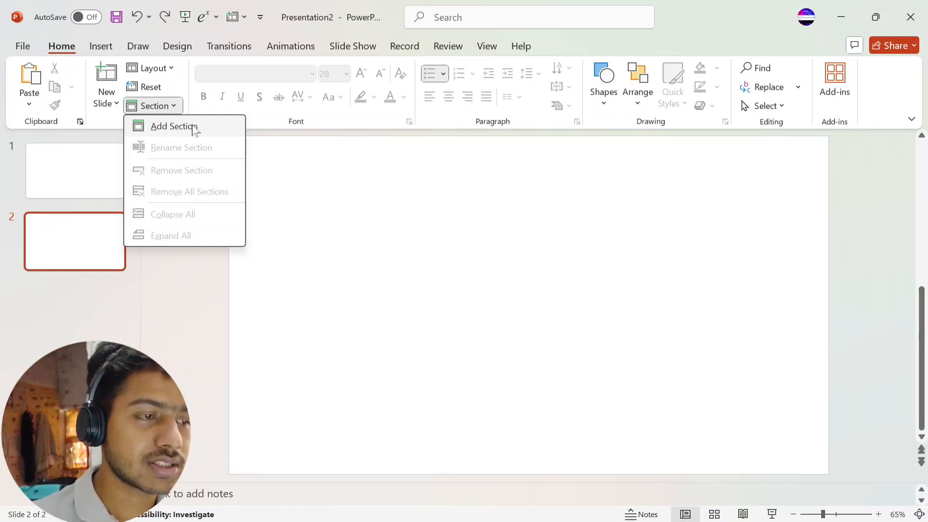
pyautogui.click(173, 126)
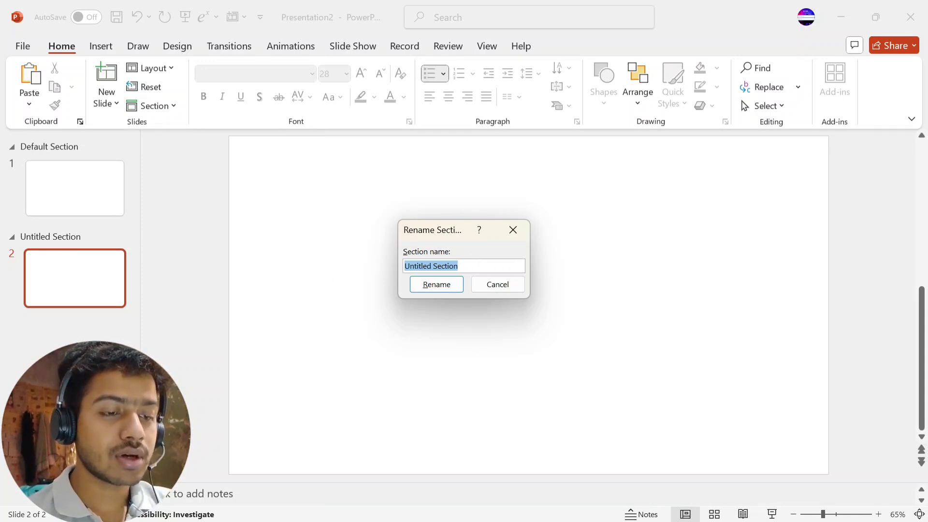
pyautogui.press('BackSpace')
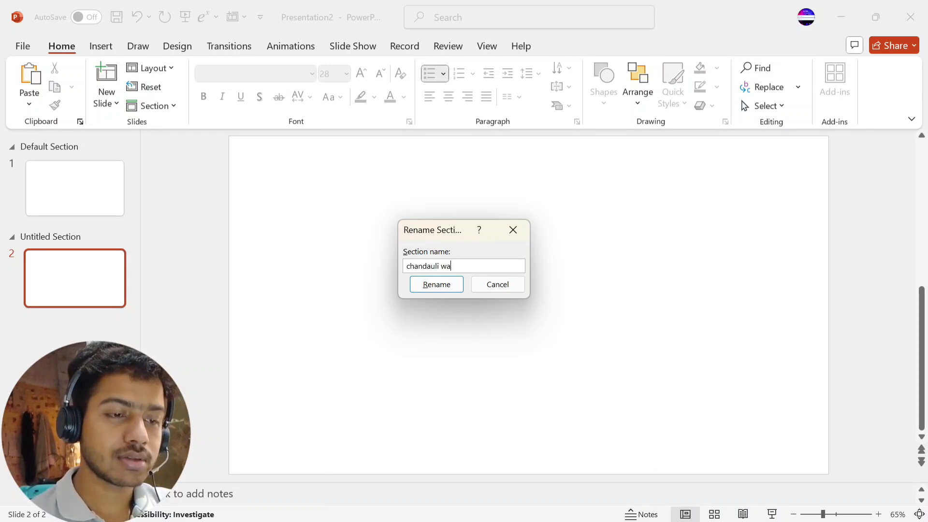
pyautogui.write('chandauli warrioe')
pyautogui.press('BackSpace')
pyautogui.write('r')
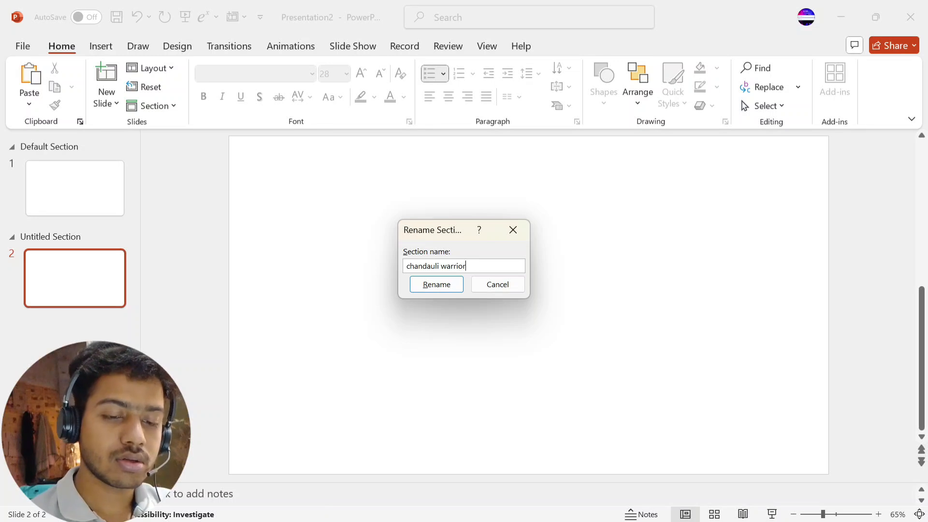
pyautogui.press('Return')
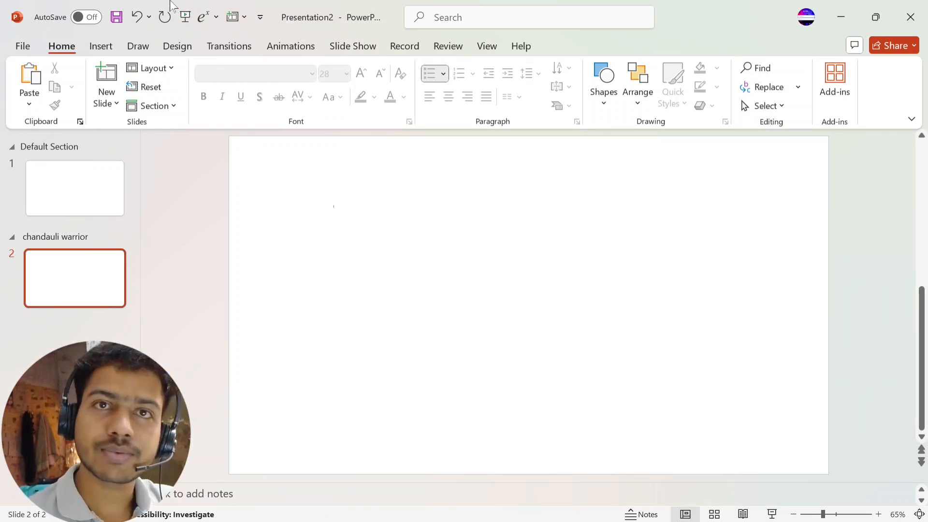
# Draw a text box covering almost the whole of slide 2.
pyautogui.click(605, 99)
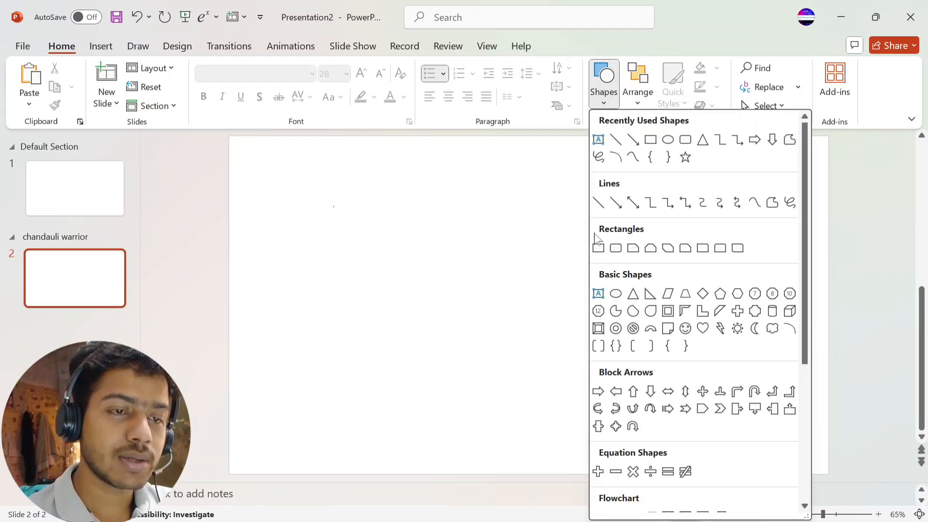
pyautogui.click(598, 140)
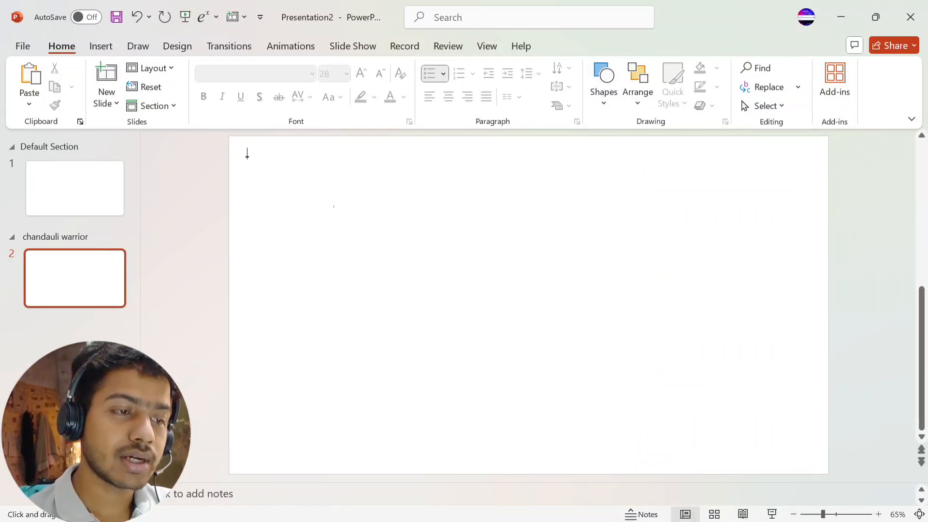
pyautogui.moveTo(247, 154); pyautogui.dragTo(804, 463)
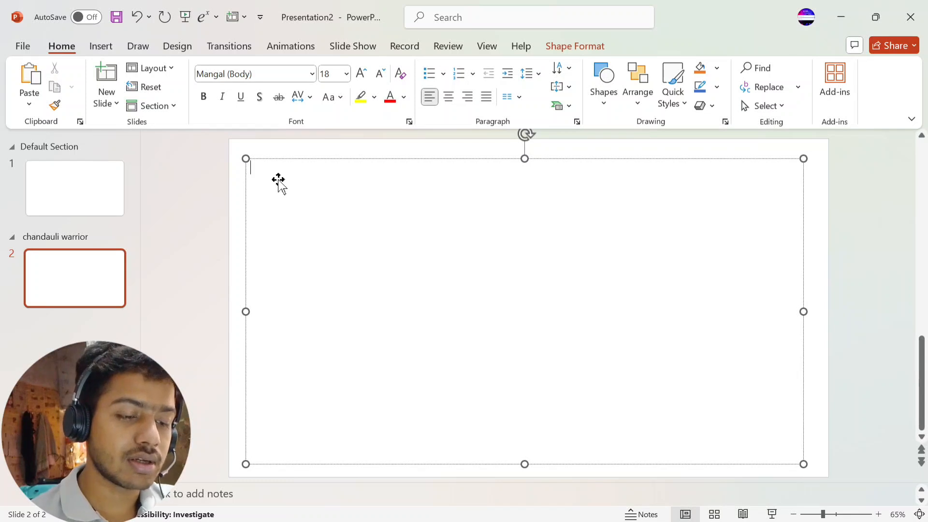
pyautogui.write('he')
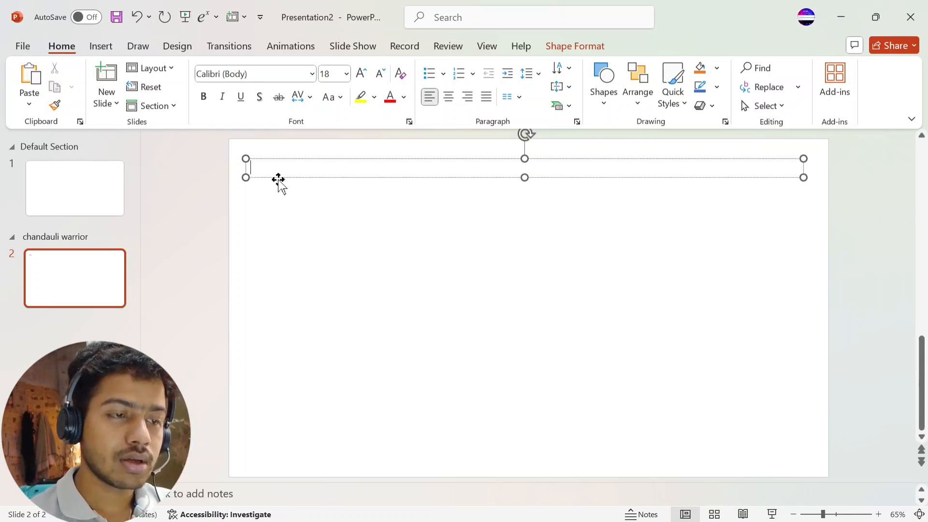
pyautogui.write('He')
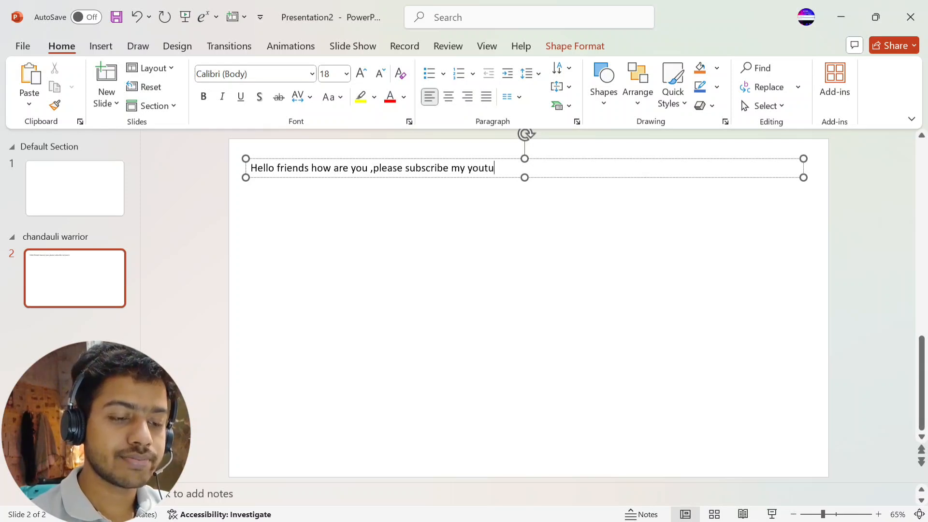
pyautogui.write('channel')
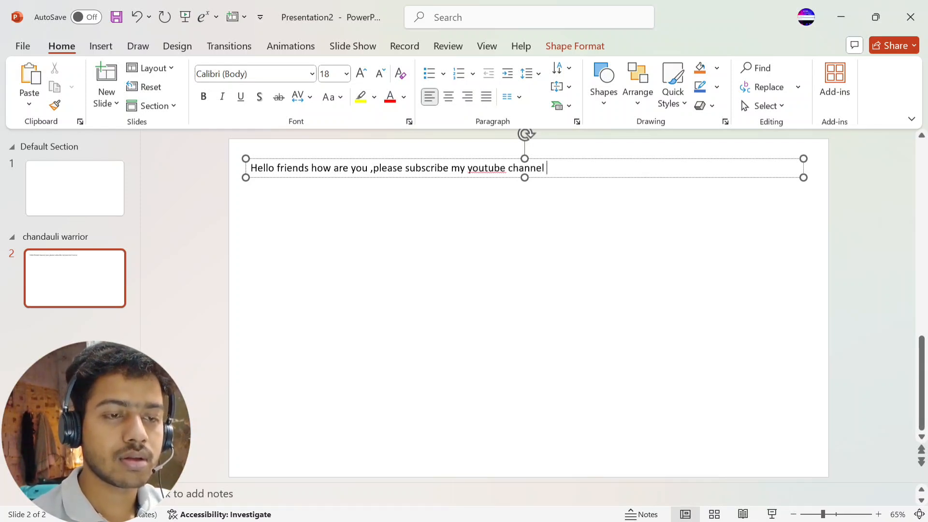
pyautogui.write('@')
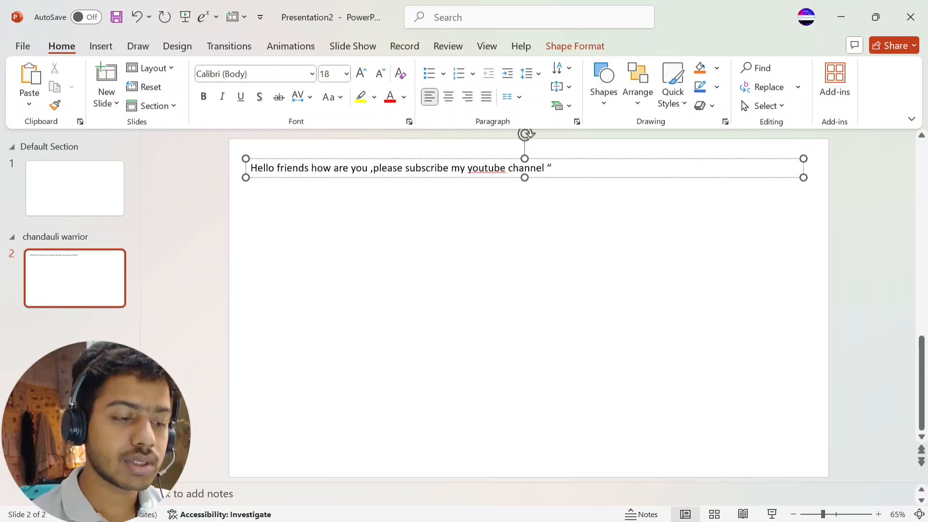
pyautogui.write('@Chan')
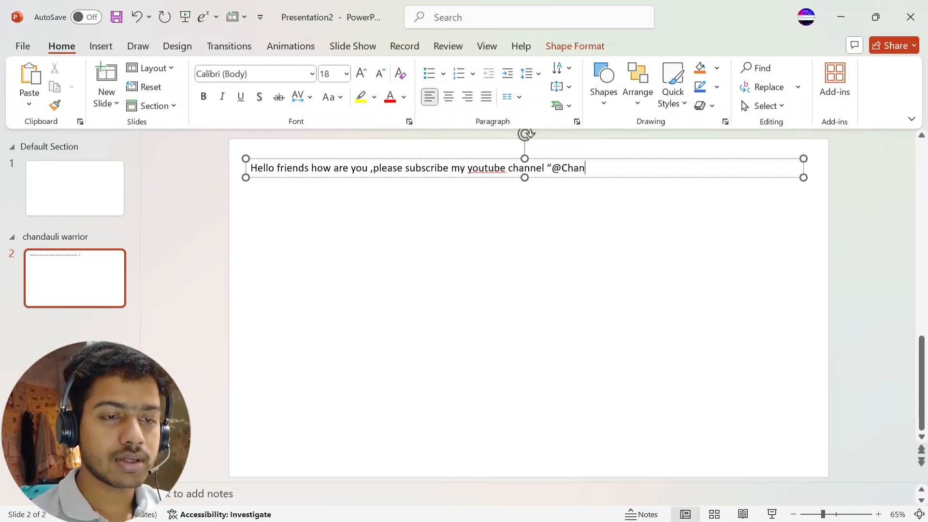
pyautogui.write('chanda')
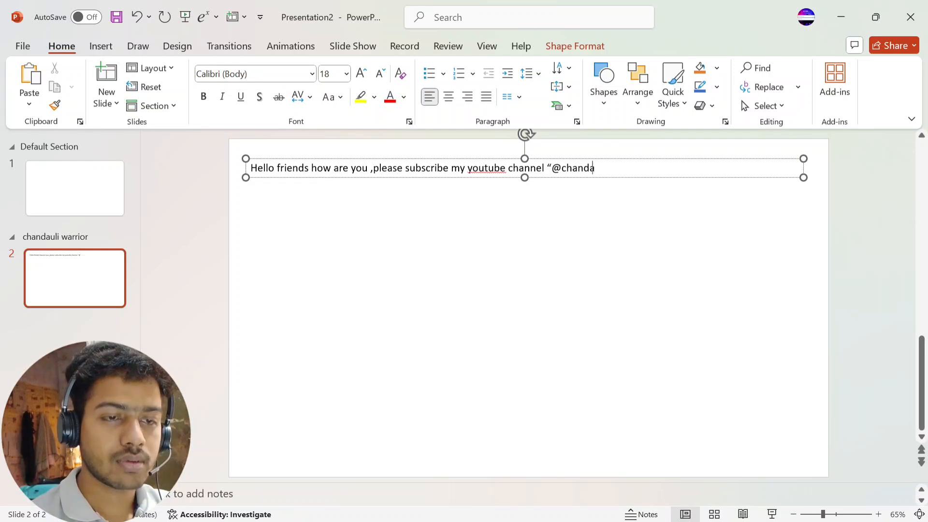
pyautogui.write('uli warr')
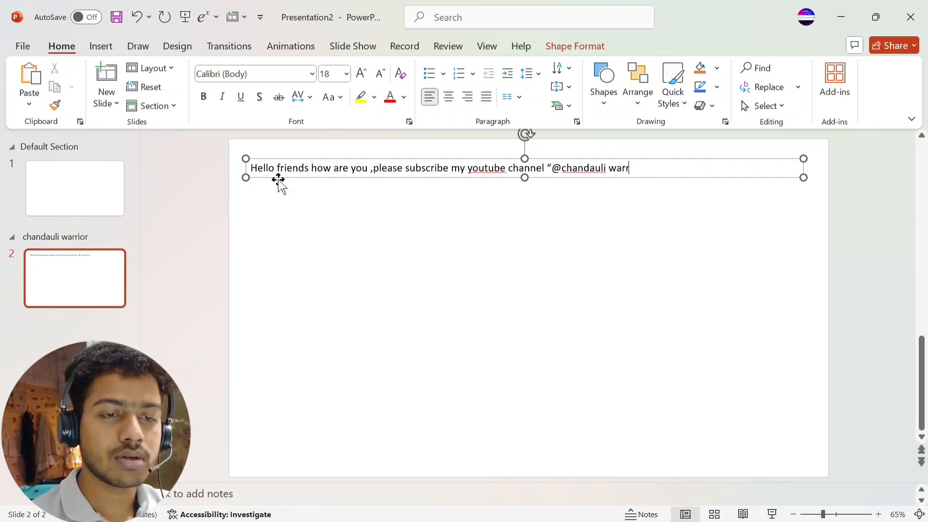
pyautogui.write('ior')
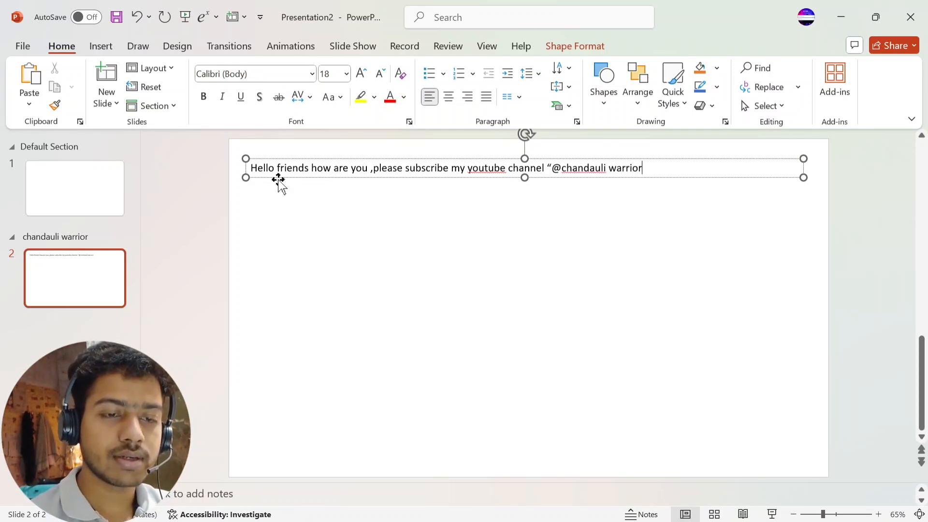
pyautogui.write('"')
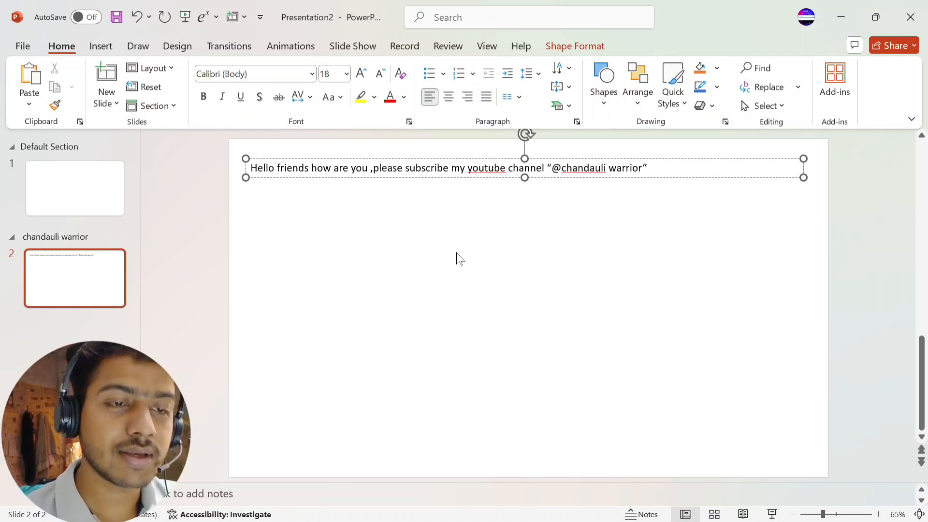
pyautogui.click(458, 258)
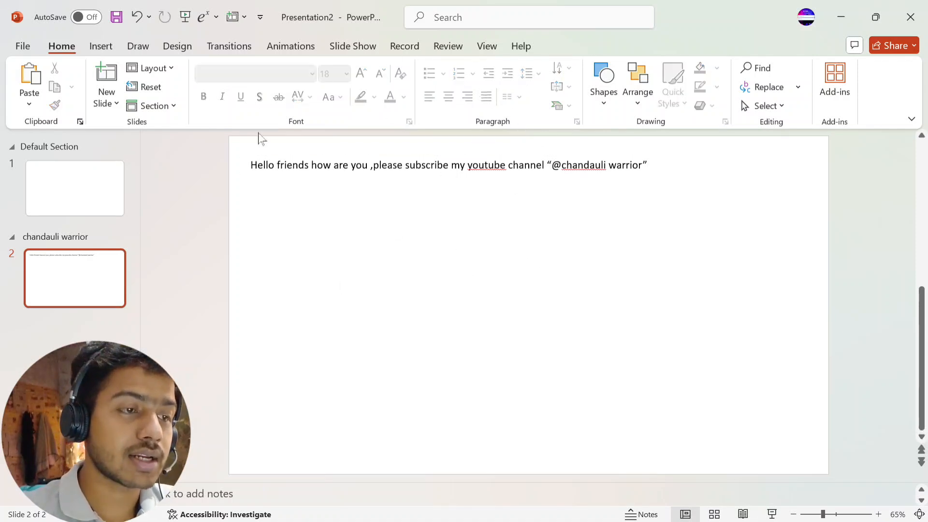
# Set the font of the whole sentence in slide 2's text box to Aparajita.
pyautogui.click(421, 167)
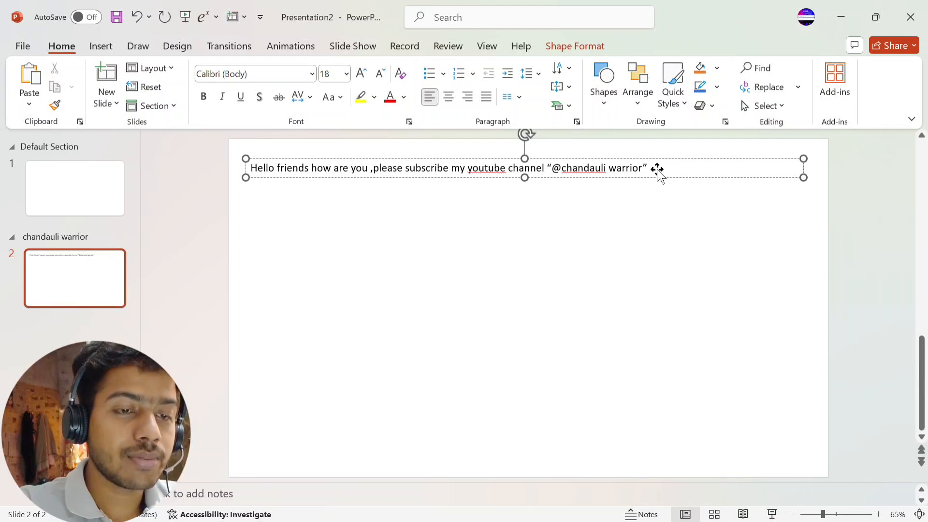
pyautogui.hotkey('ctrl', 'a')
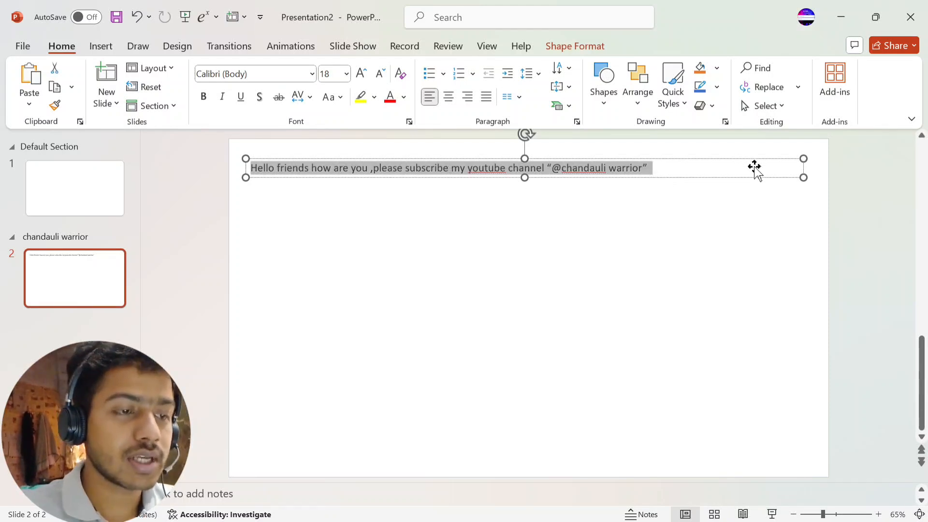
pyautogui.click(312, 74)
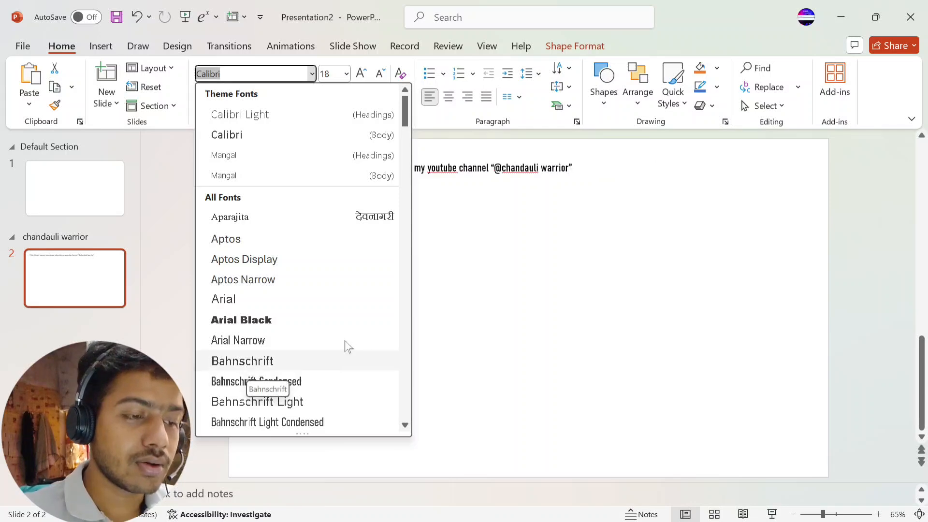
pyautogui.scroll(-2, 346, 295)
pyautogui.scroll(-6, 347, 295)
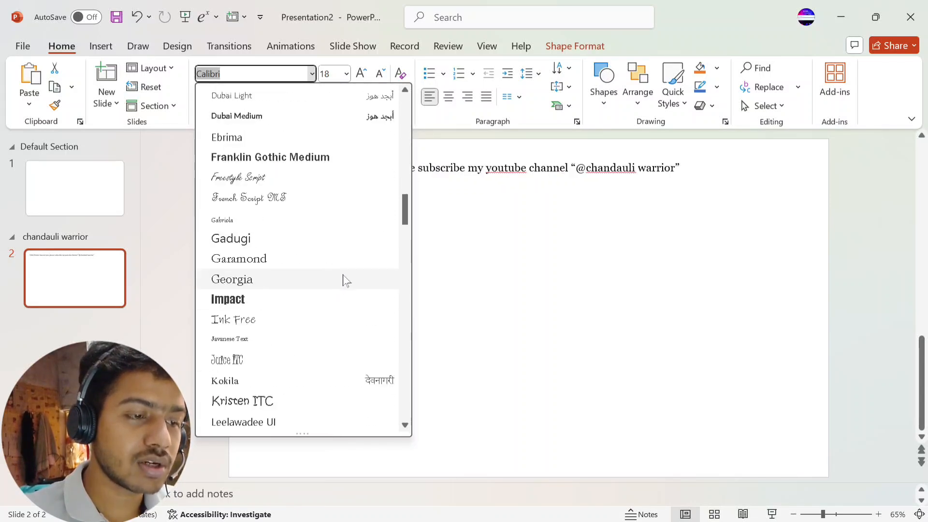
pyautogui.scroll(-15, 295, 292)
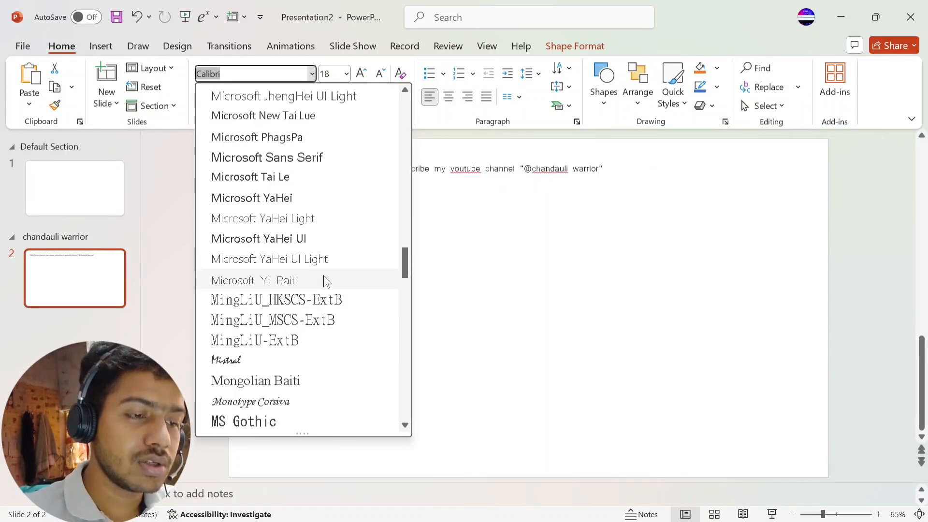
pyautogui.scroll(-3, 332, 265)
pyautogui.scroll(20, 338, 270)
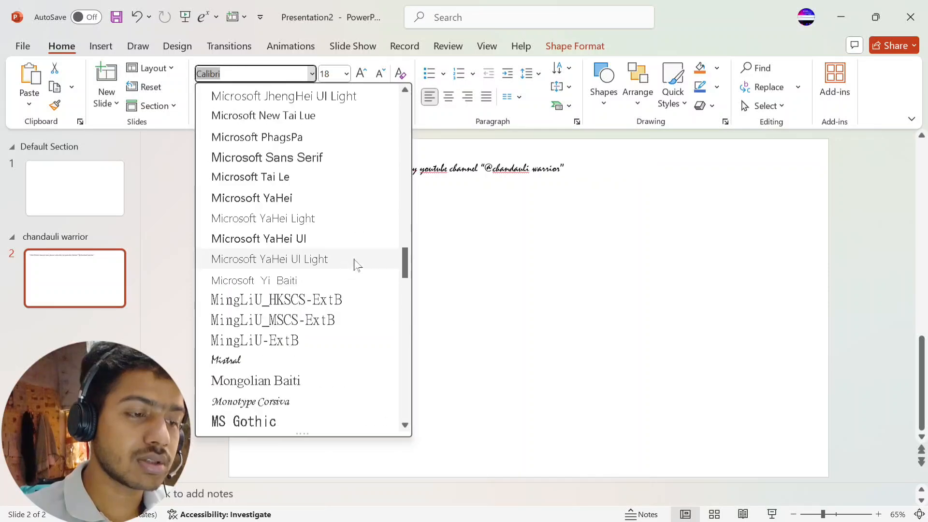
pyautogui.scroll(10, 360, 259)
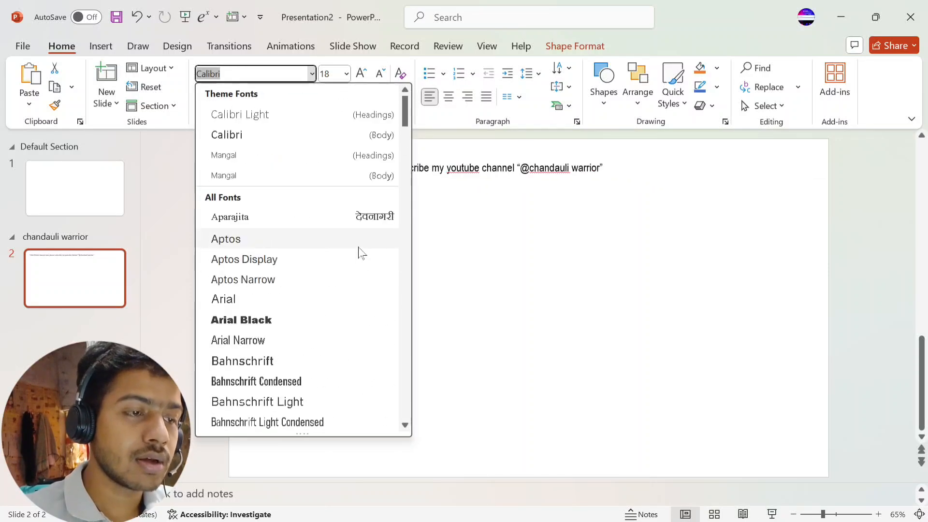
pyautogui.click(328, 217)
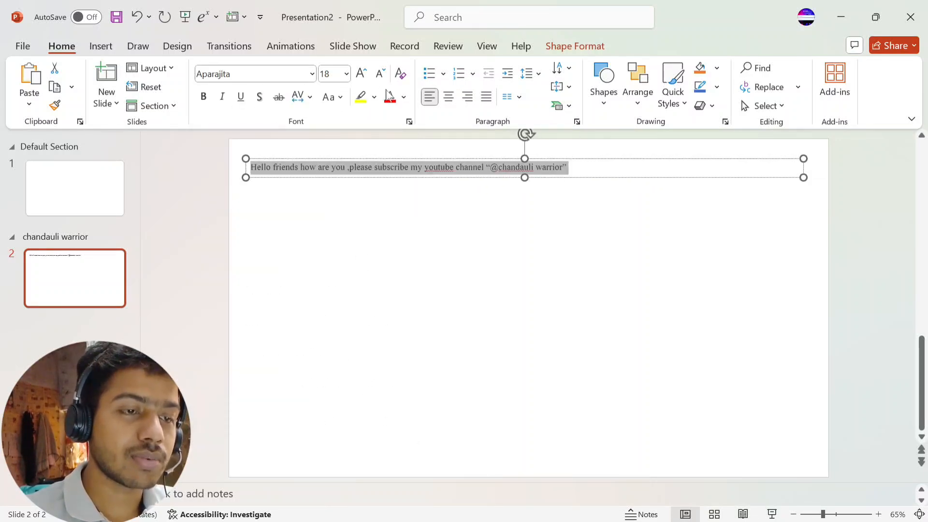
# Set the font size of the selected sentence to 36.
pyautogui.click(346, 75)
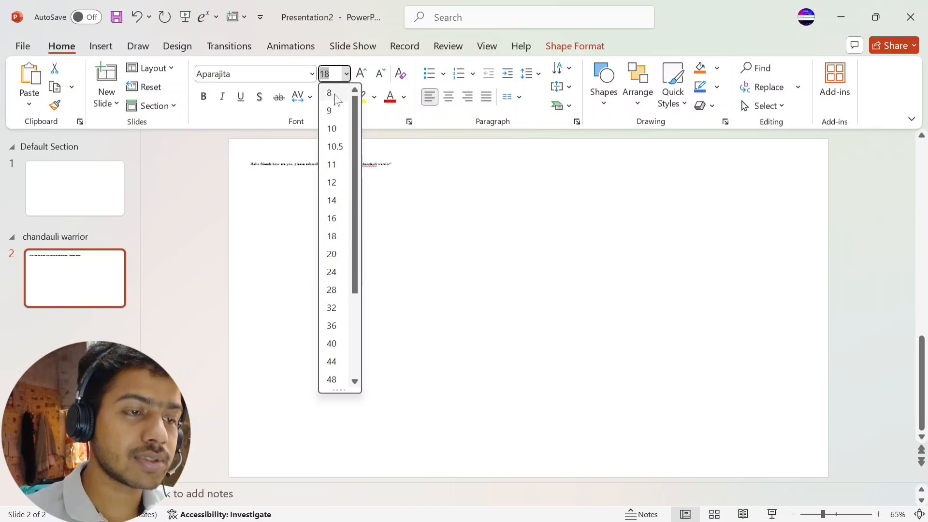
pyautogui.click(336, 325)
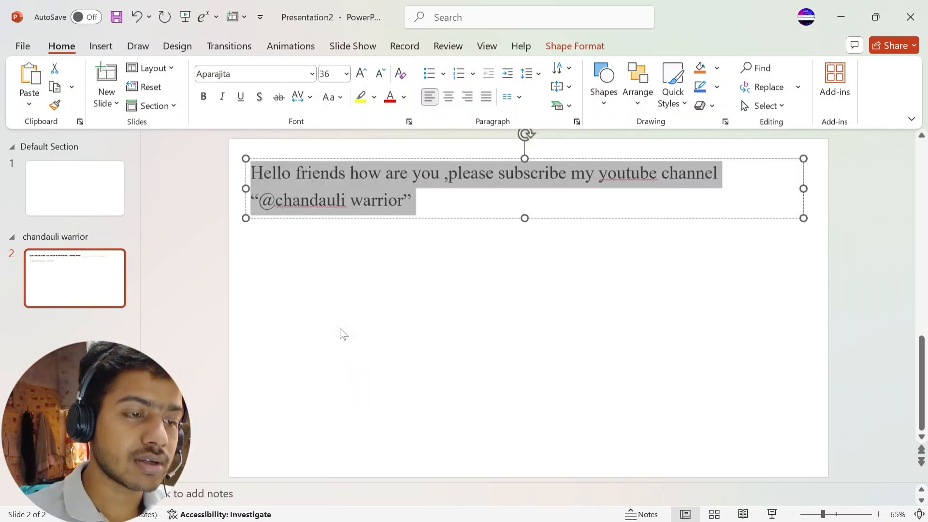
pyautogui.click(346, 75)
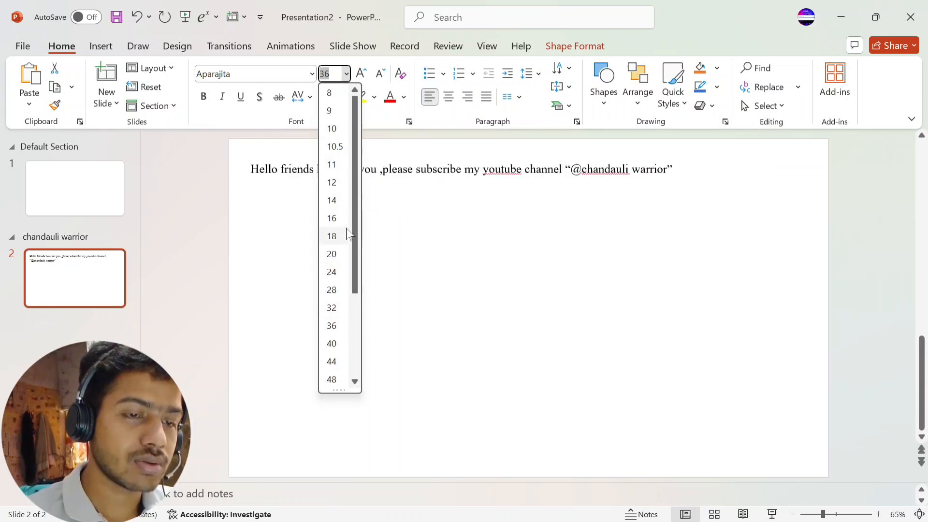
pyautogui.click(371, 233)
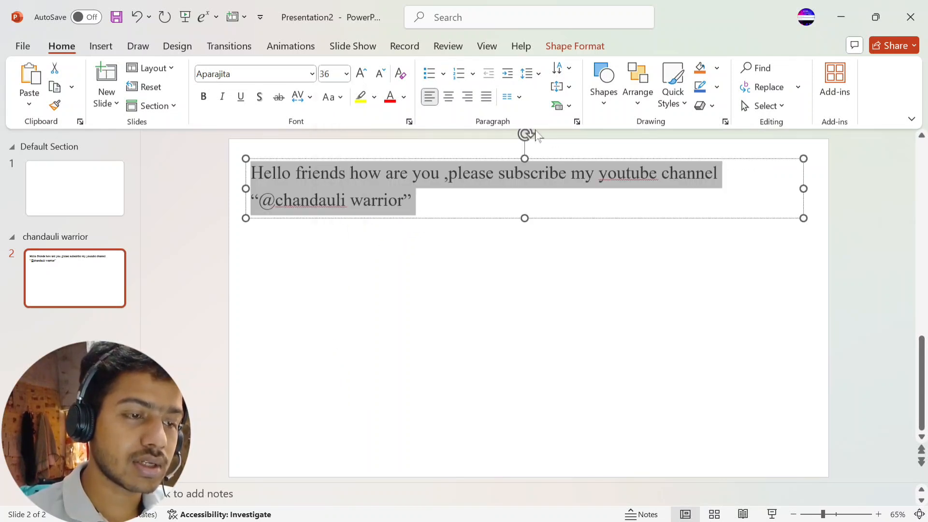
# Narrow the text box so it ends just past the word "channel", and select its whole paragraph.
pyautogui.click(422, 174)
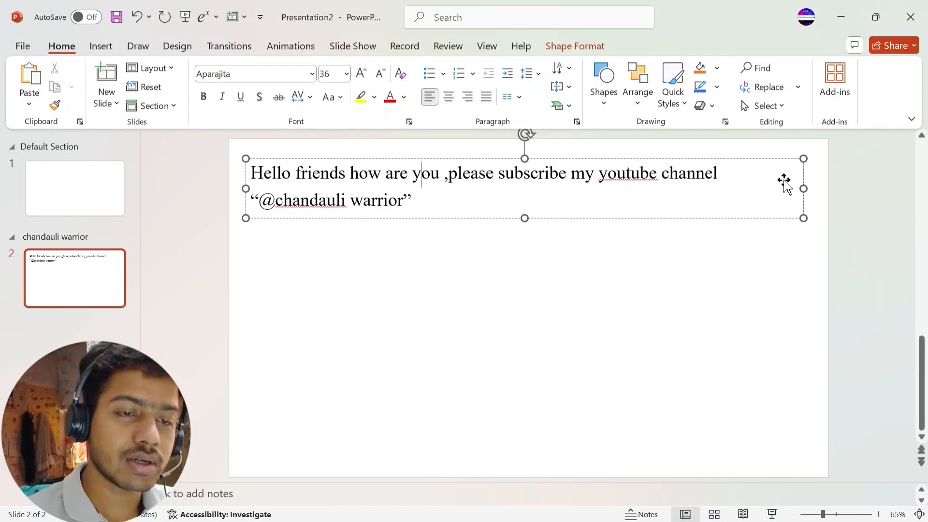
pyautogui.moveTo(803, 188); pyautogui.dragTo(742, 189)
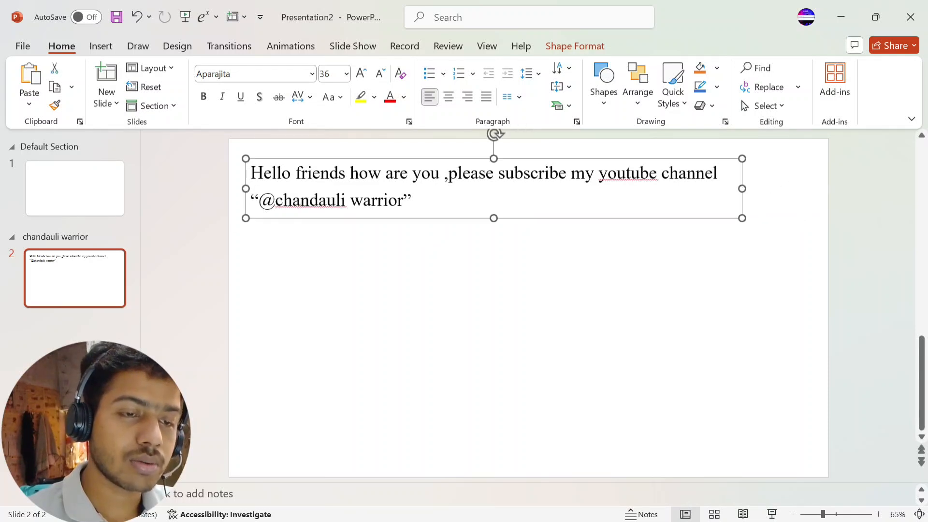
pyautogui.click(606, 249)
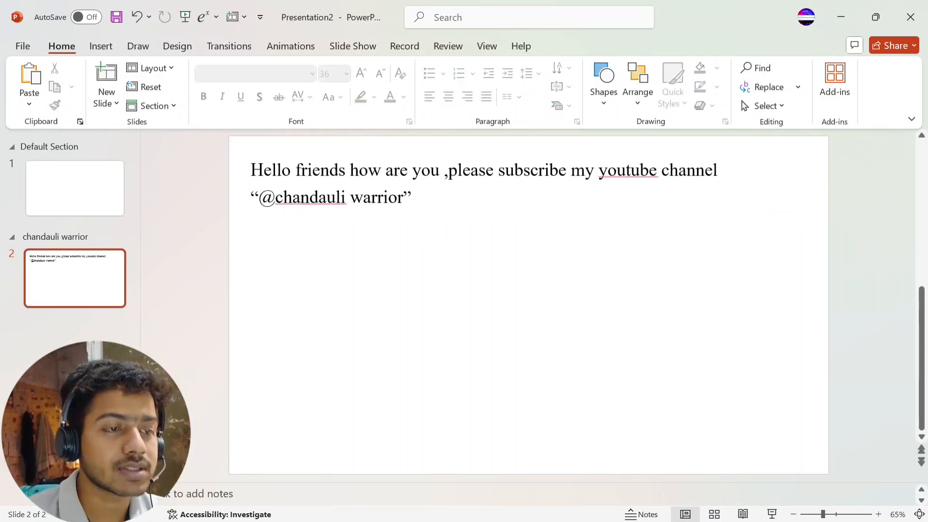
pyautogui.click(364, 198)
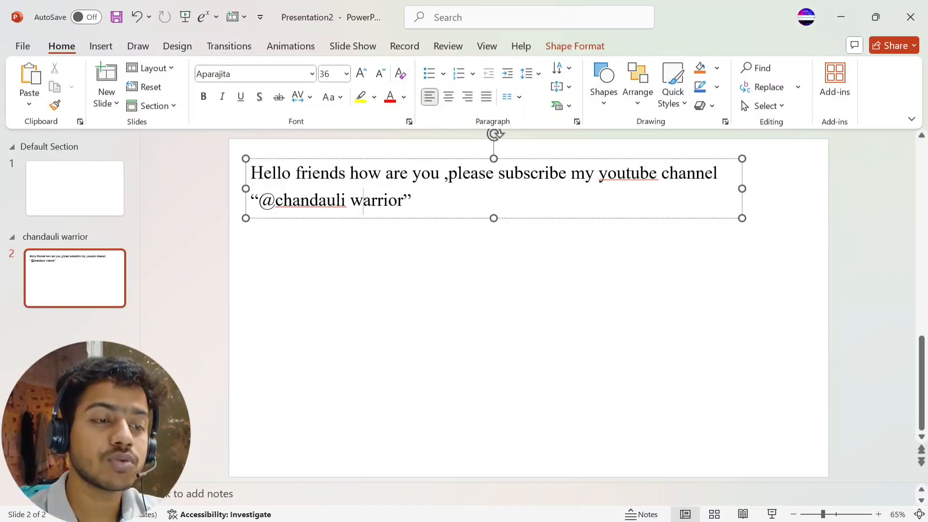
pyautogui.tripleClick(377, 200)
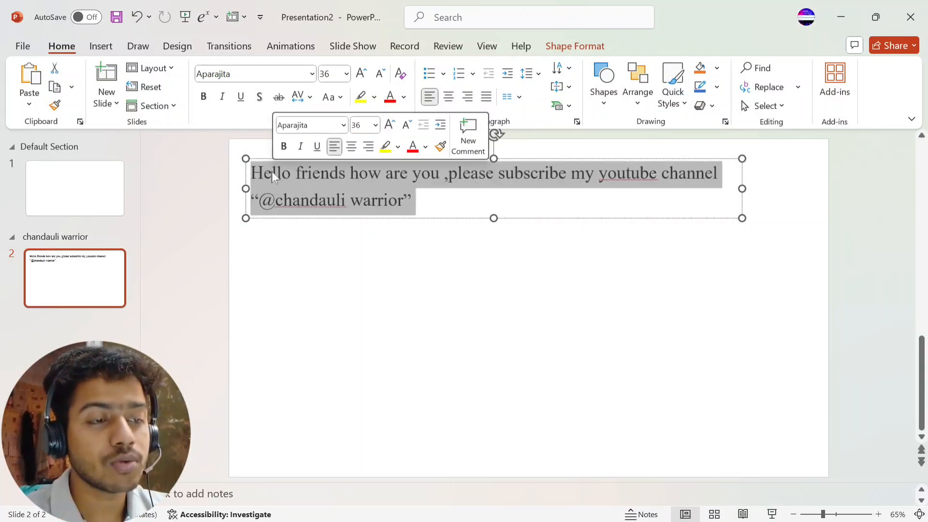
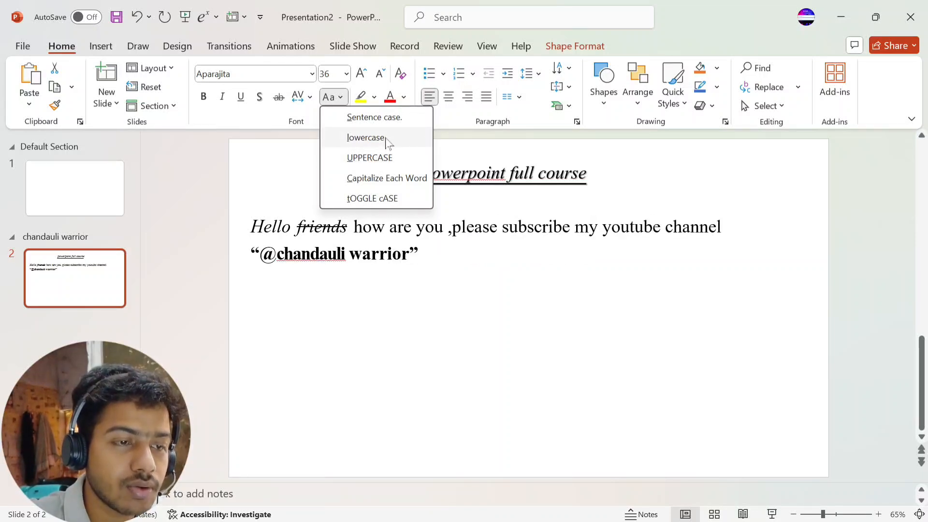
# Change the case of the selected words "how are you ,please subscribe my youtube channel" to Capitalize Each Word.
pyautogui.rightClick(405, 183)
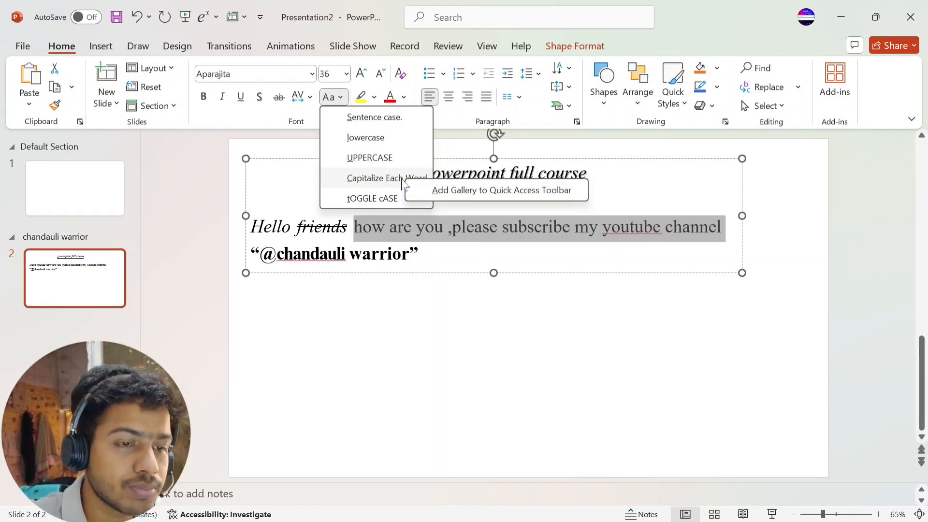
pyautogui.click(380, 178)
pyautogui.click(507, 325)
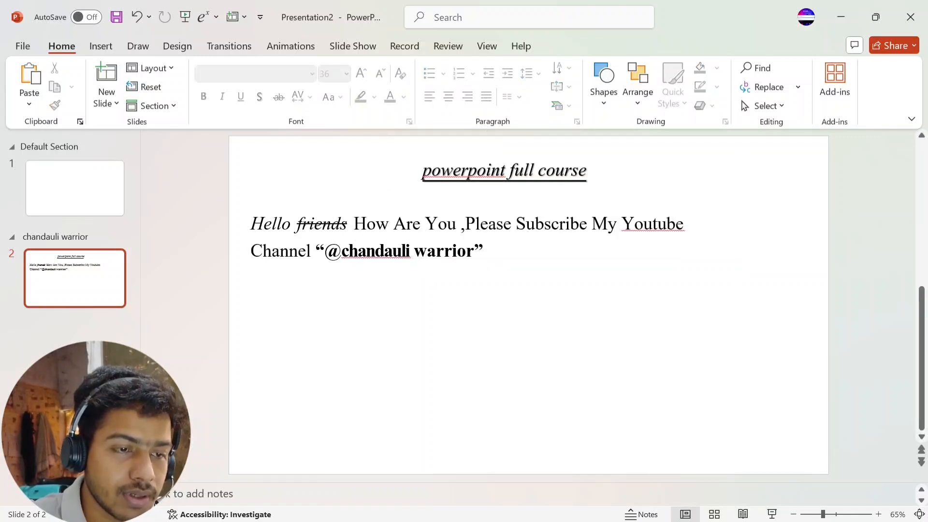
# Examine the first letters of "Subscribe", "My", "Youtube" and "Channel" and the bold channel name in the sentence.
pyautogui.doubleClick(551, 225)
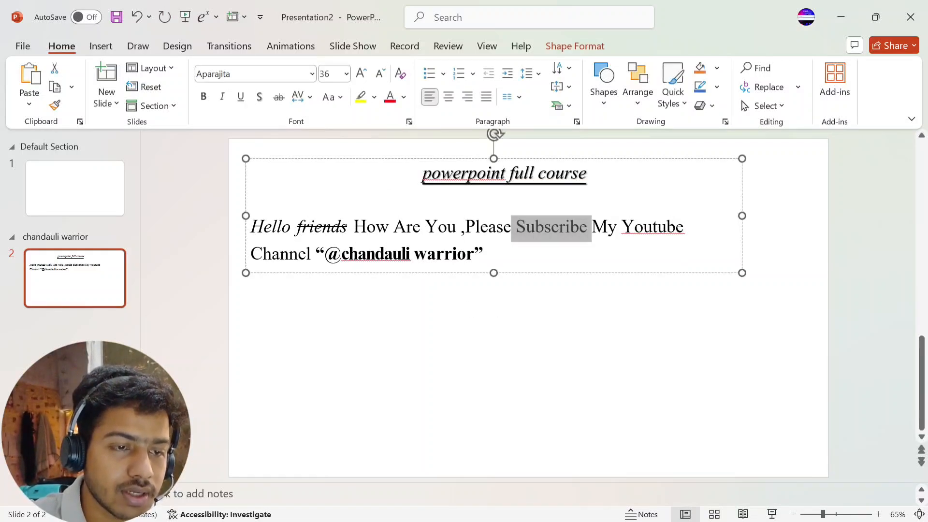
pyautogui.click(549, 237)
pyautogui.doubleClick(599, 229)
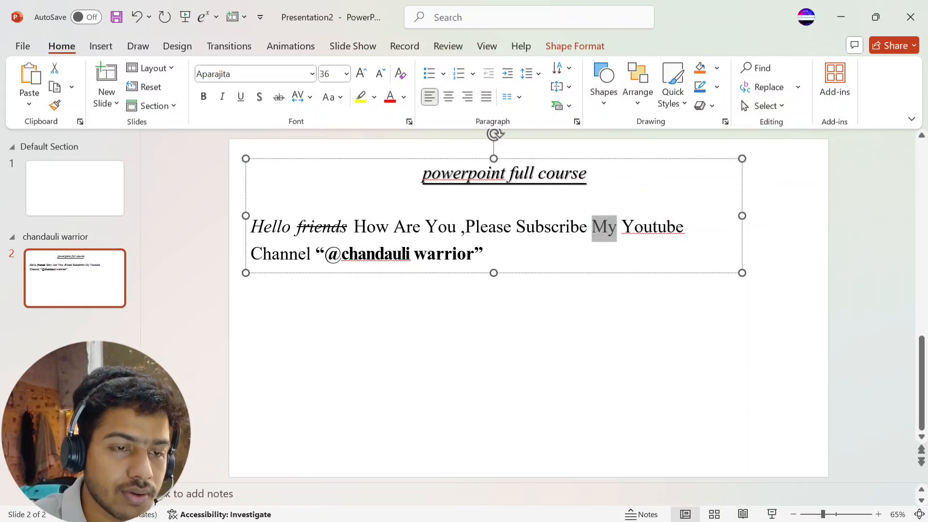
pyautogui.click(597, 231)
pyautogui.hotkey('shift', 'Left')
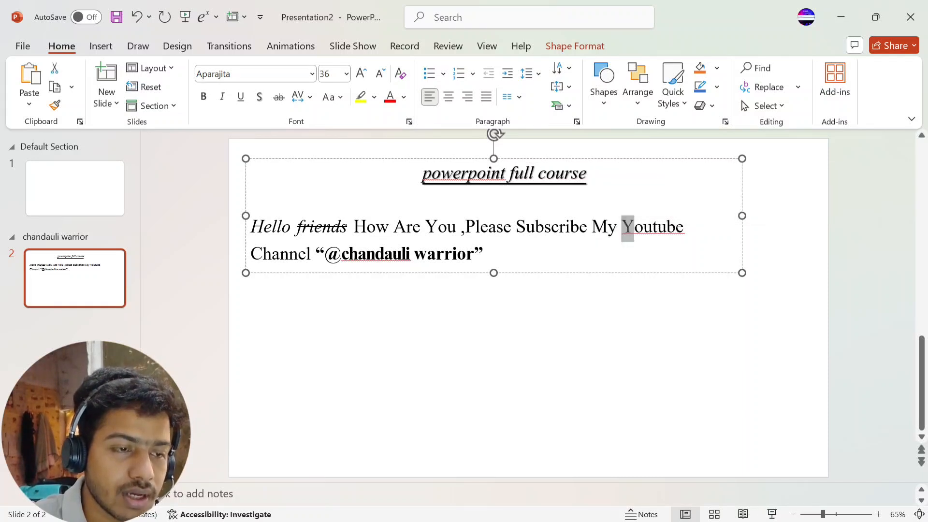
pyautogui.moveTo(251, 254); pyautogui.dragTo(263, 254)
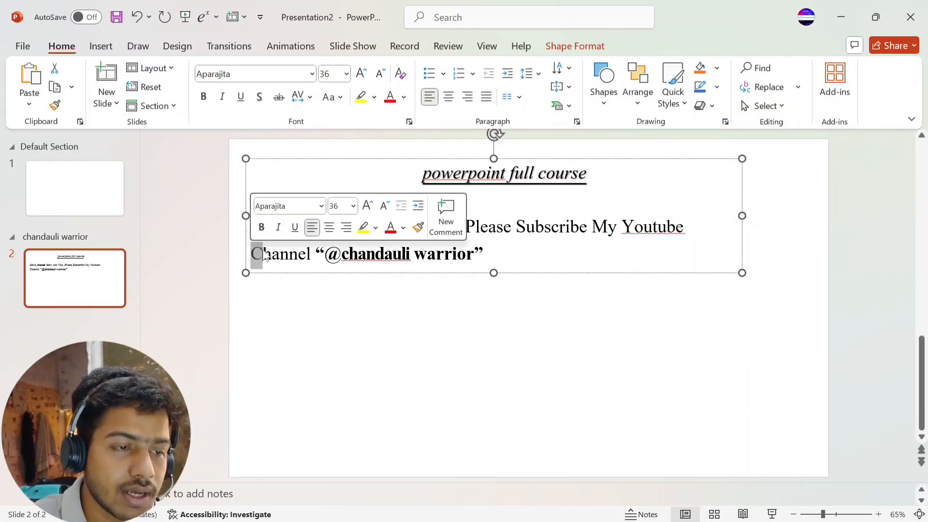
pyautogui.click(382, 323)
pyautogui.click(427, 251)
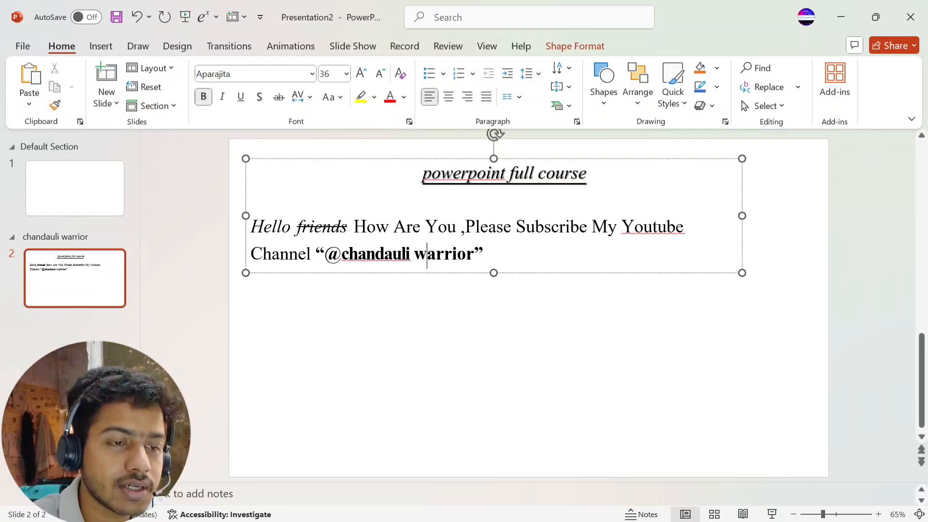
# Change the case of the sentence from "How Are You" to the end of the channel name to lowercase.
pyautogui.click(342, 96)
pyautogui.click(360, 178)
pyautogui.click(379, 143)
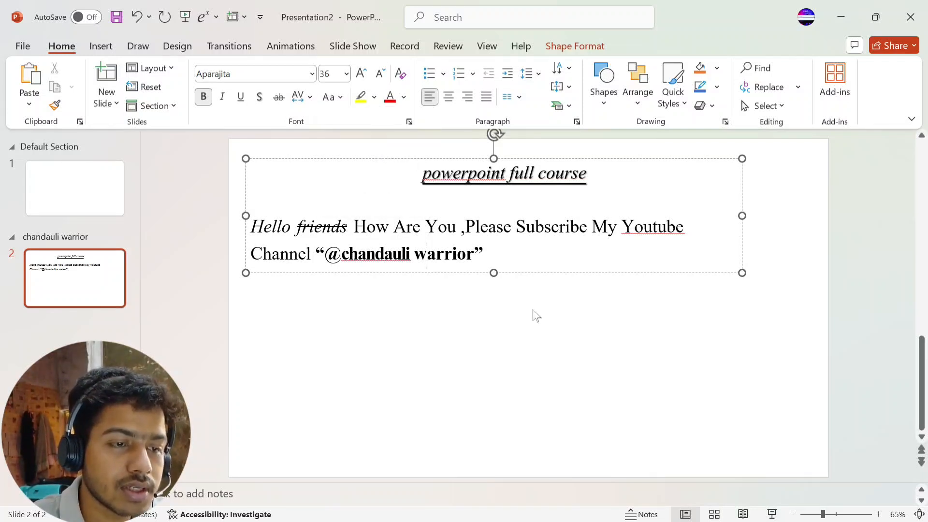
pyautogui.click(534, 314)
pyautogui.moveTo(353, 225); pyautogui.dragTo(484, 253)
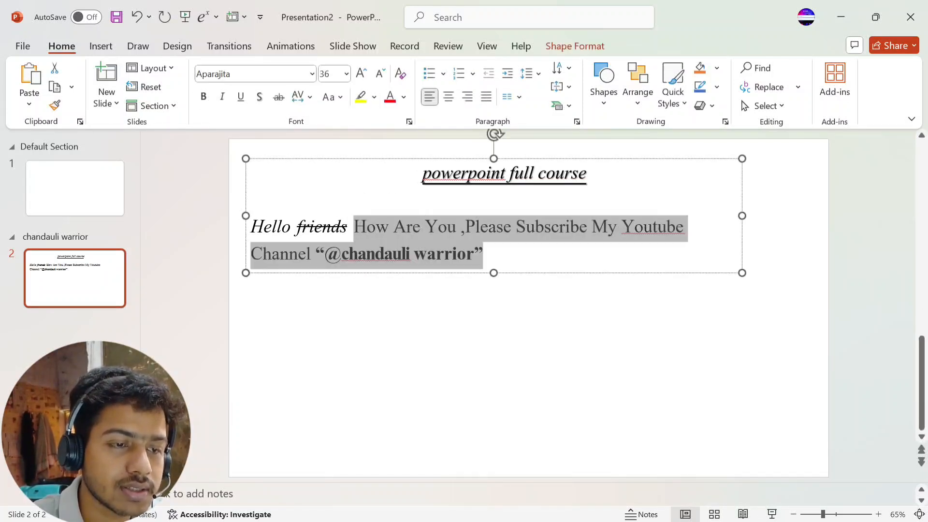
pyautogui.click(305, 97)
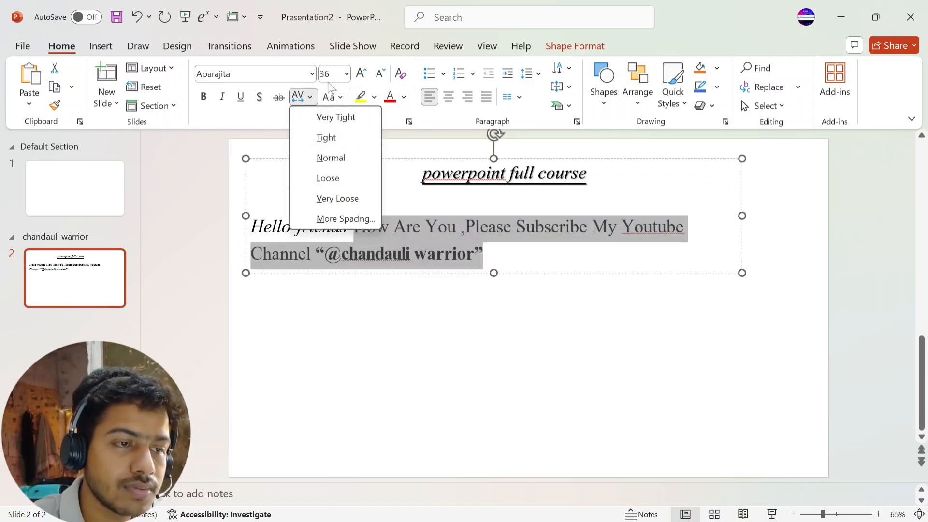
pyautogui.click(332, 96)
pyautogui.click(381, 140)
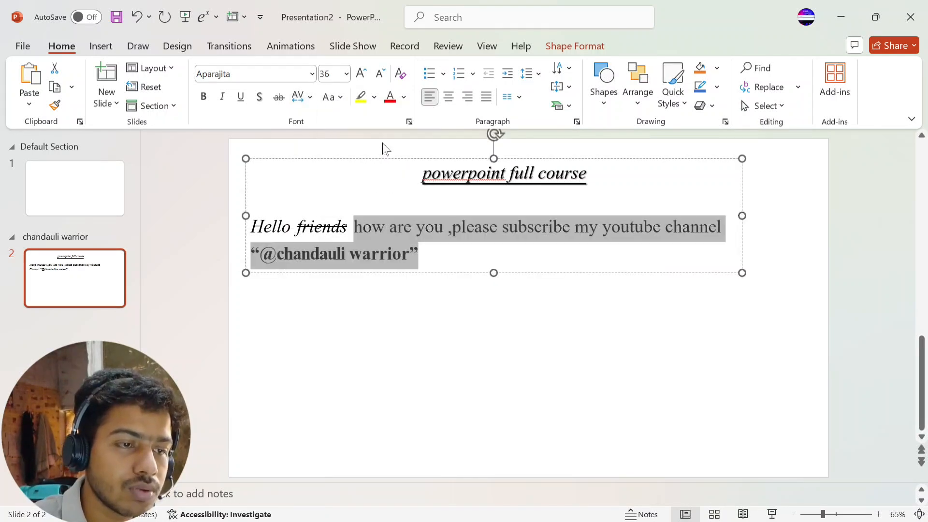
pyautogui.click(565, 323)
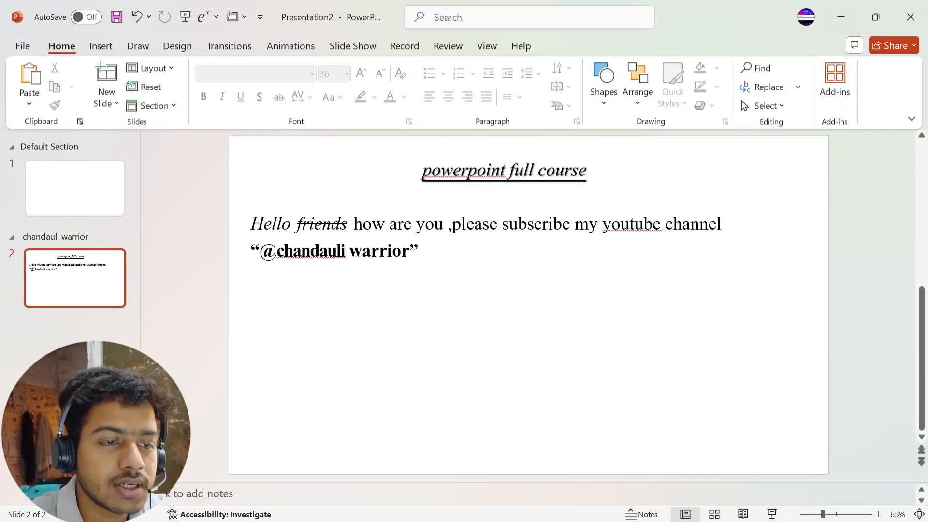
# Select the whole sentence below the title and enlarge its font step by step to 54.
pyautogui.click(379, 250)
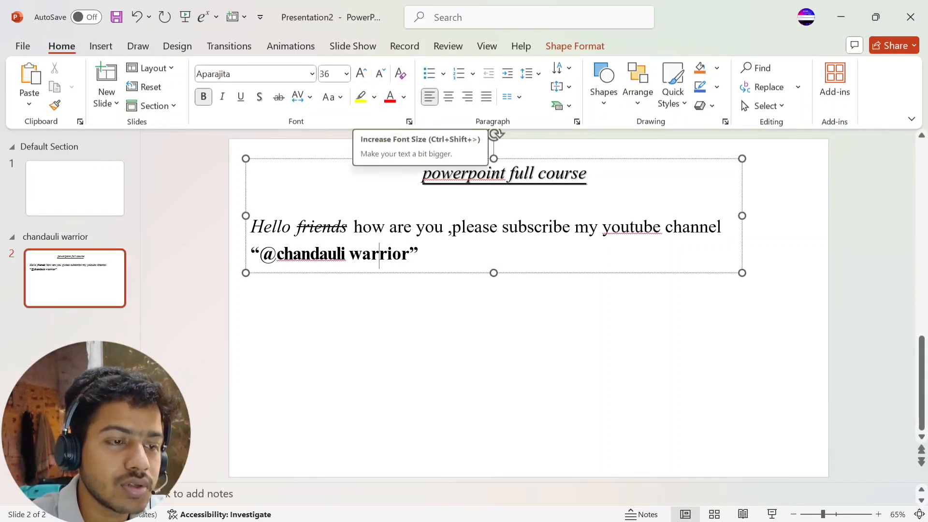
pyautogui.hotkey('ctrl', 'a')
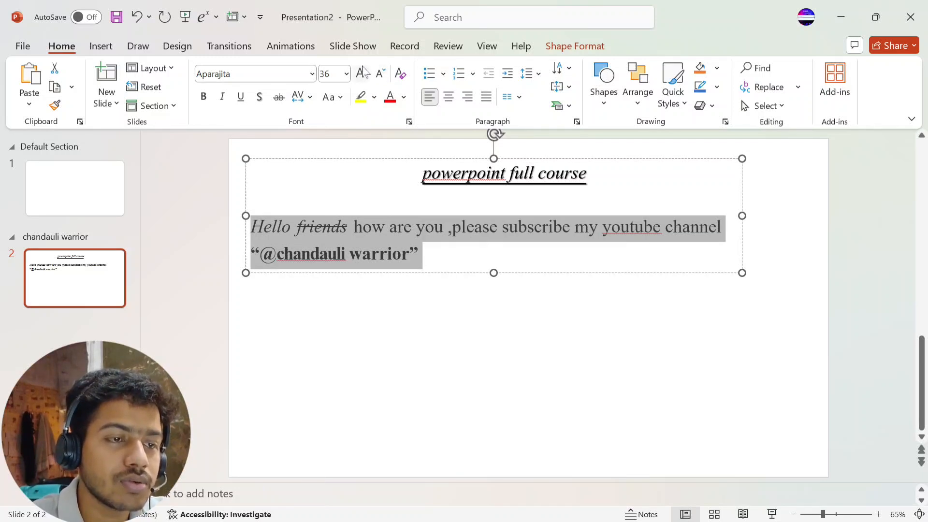
pyautogui.click(364, 73)
pyautogui.click(363, 73)
pyautogui.click(364, 73)
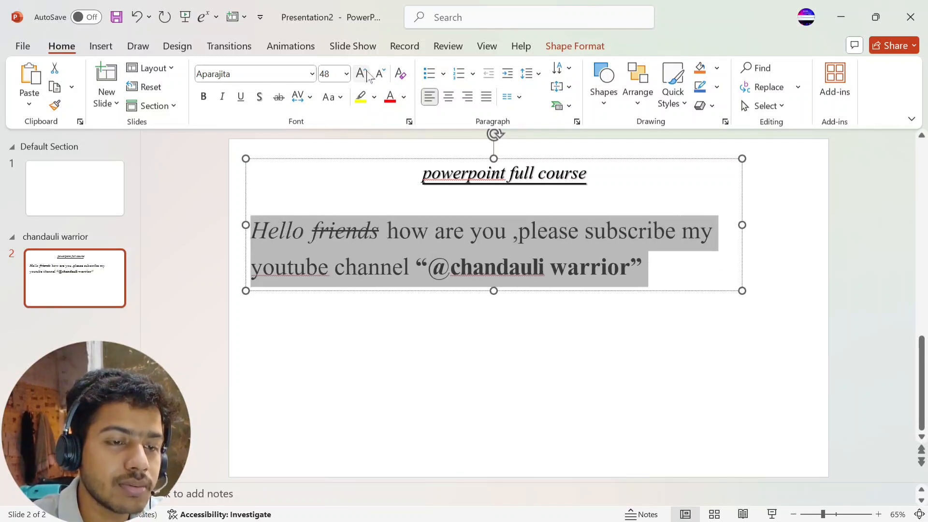
pyautogui.click(364, 73)
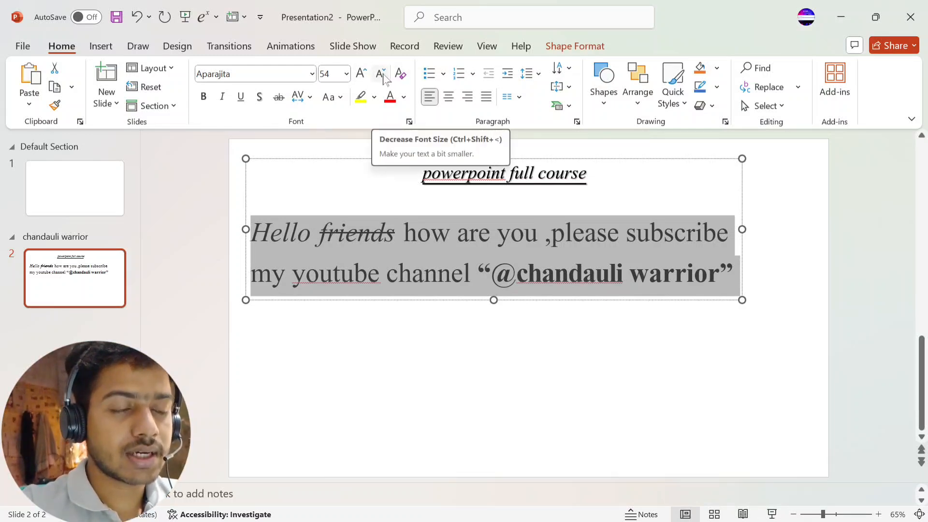
# Shrink the selected sentence's font step by step to 28, and bring it back up to 32.
pyautogui.click(380, 73)
pyautogui.click(380, 73)
pyautogui.click(381, 73)
pyautogui.click(380, 73)
pyautogui.click(381, 73)
pyautogui.click(382, 73)
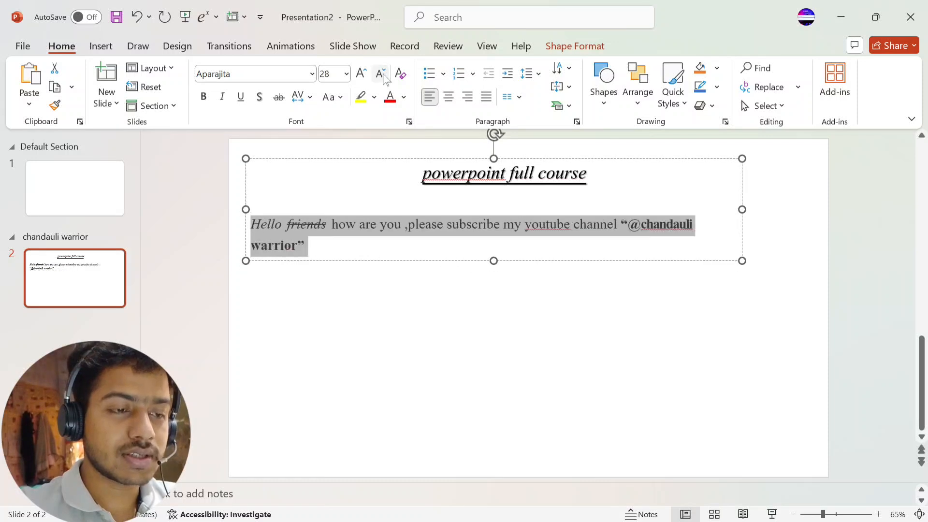
pyautogui.click(361, 73)
pyautogui.click(361, 74)
pyautogui.click(381, 73)
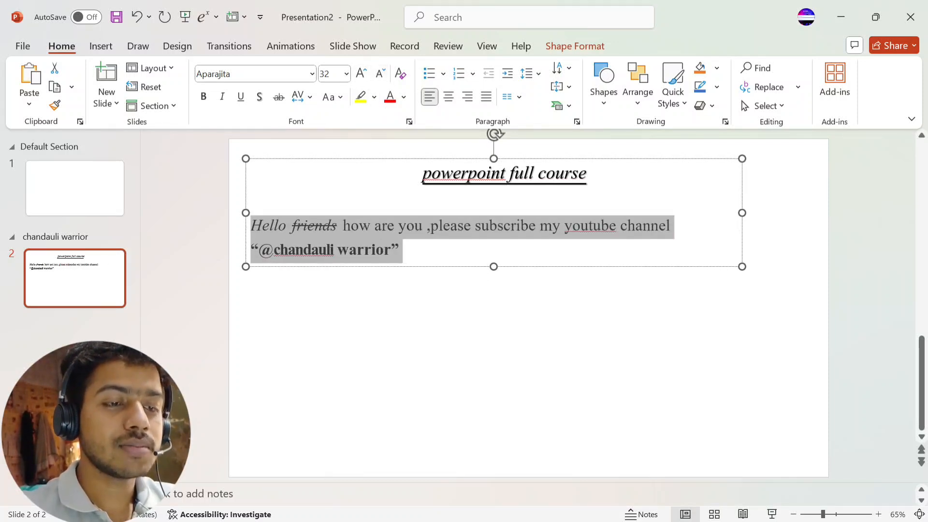
# Delete the blank line between the title "powerpoint full course" and the sentence, and select the title.
pyautogui.click(251, 202)
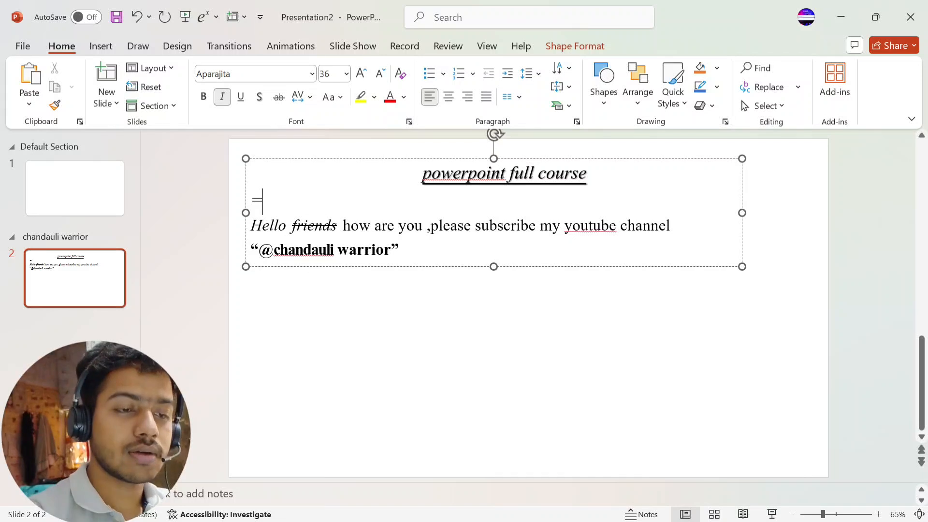
pyautogui.press('BackSpace')
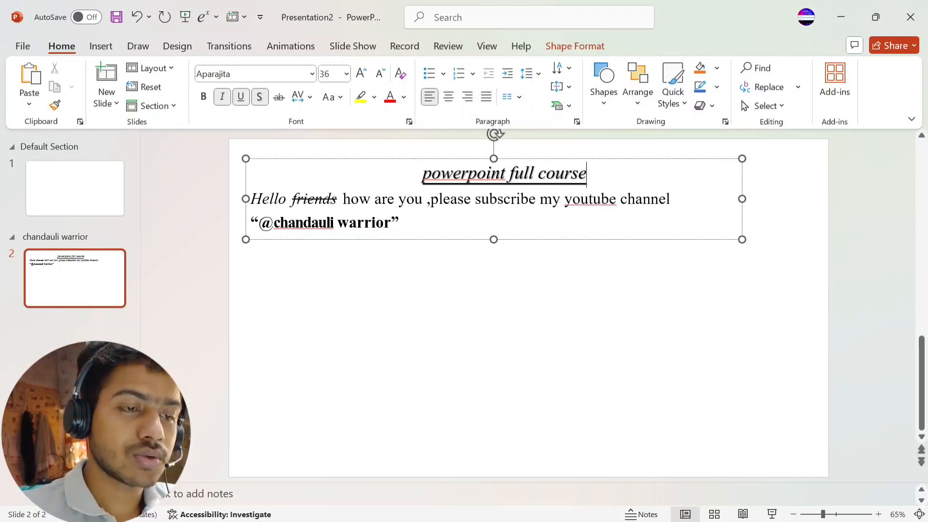
pyautogui.hotkey('shift', 'Home')
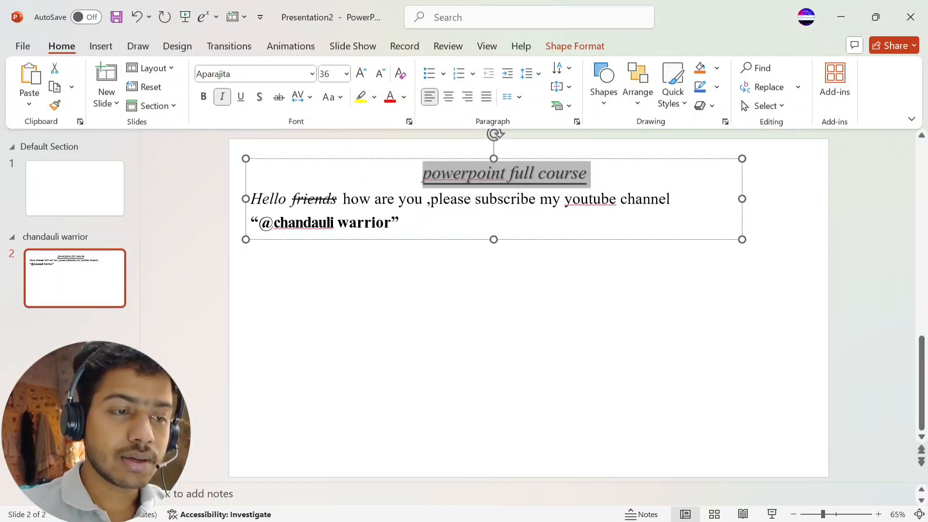
# Highlight the words "youtube channel" in bright green.
pyautogui.moveTo(564, 199); pyautogui.dragTo(674, 199)
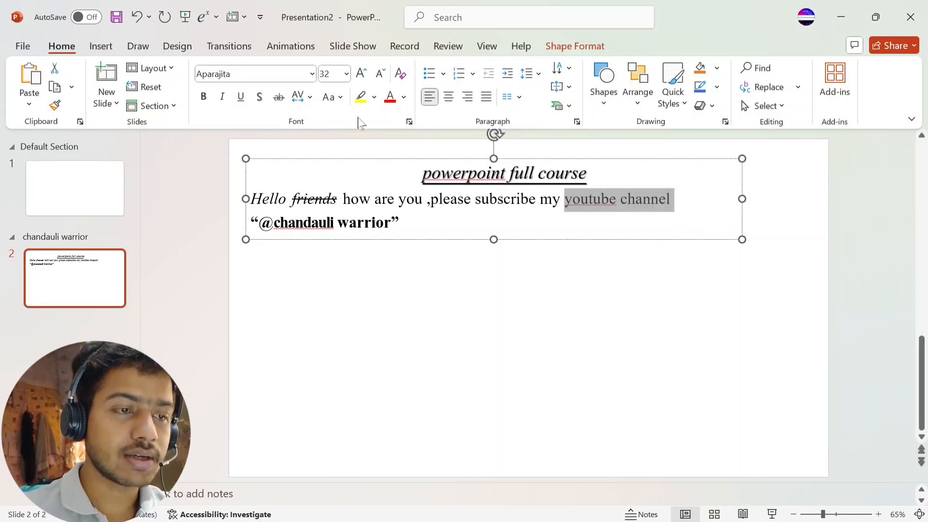
pyautogui.click(374, 97)
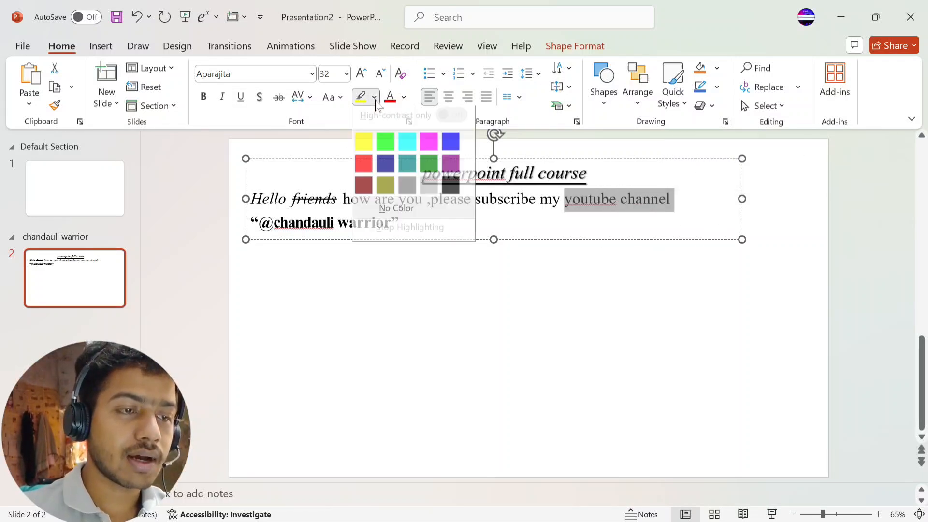
pyautogui.click(386, 148)
pyautogui.click(499, 297)
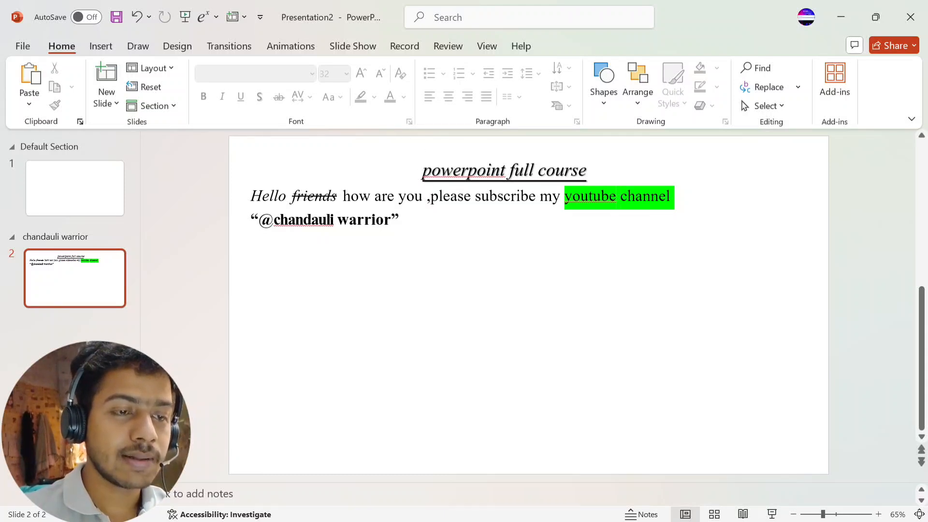
# Set the font color of the title "powerpoint full course" to the standard red.
pyautogui.click(437, 156)
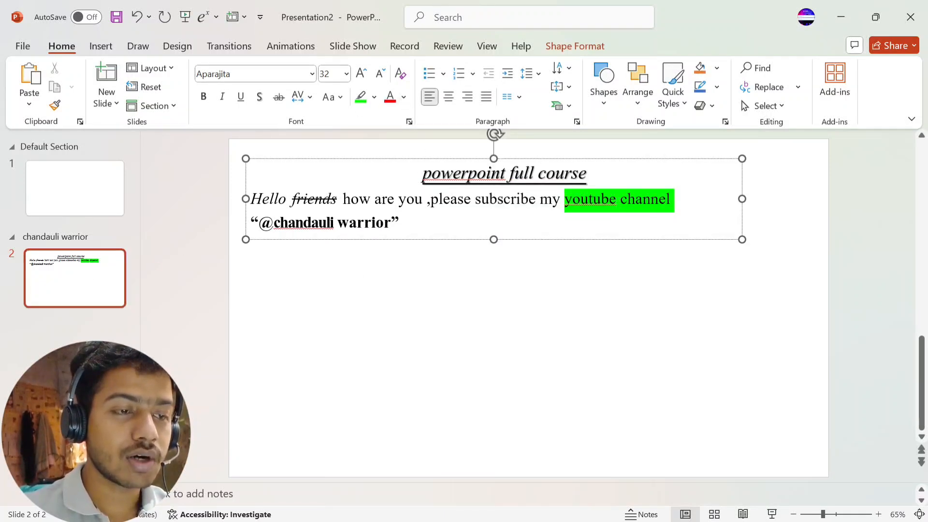
pyautogui.moveTo(587, 175); pyautogui.dragTo(425, 186)
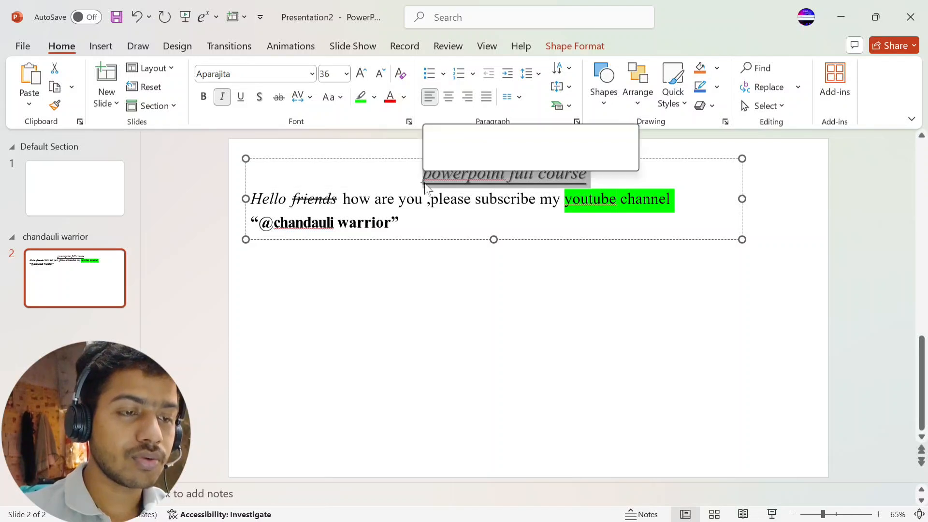
pyautogui.click(404, 97)
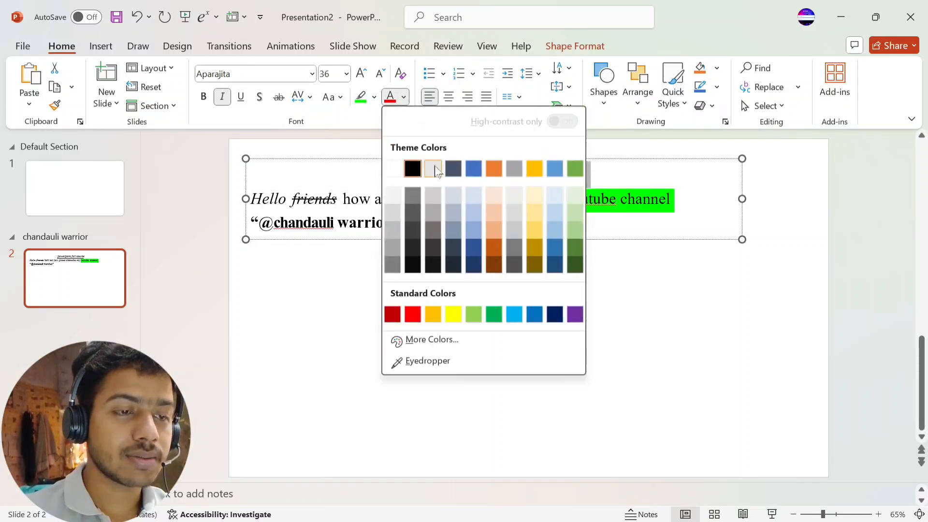
pyautogui.click(412, 315)
pyautogui.click(513, 331)
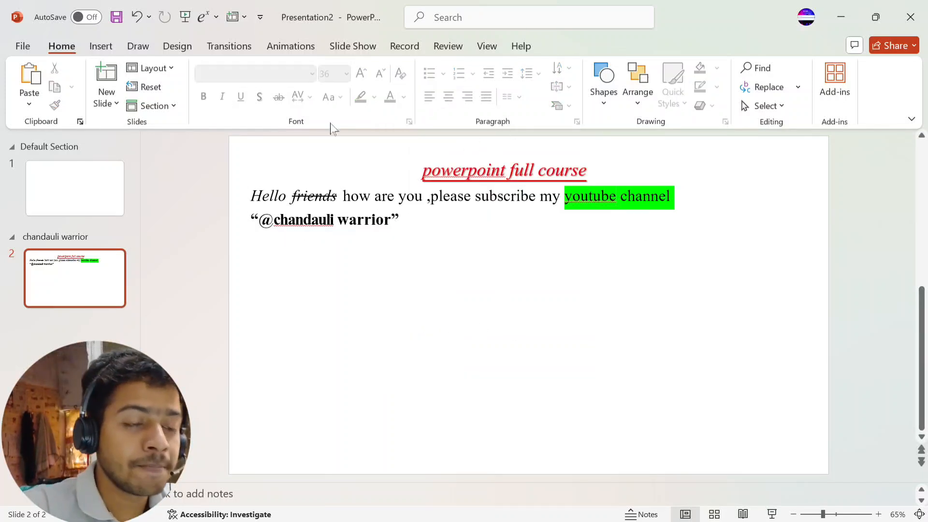
# Set the font color of the struck-through word "friends" to red.
pyautogui.moveTo(342, 199); pyautogui.dragTo(287, 199)
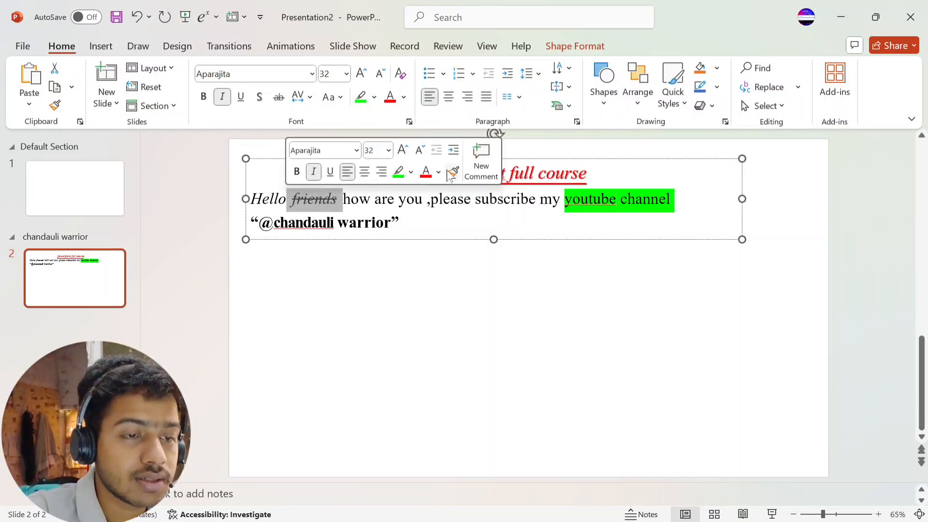
pyautogui.click(439, 172)
pyautogui.click(449, 389)
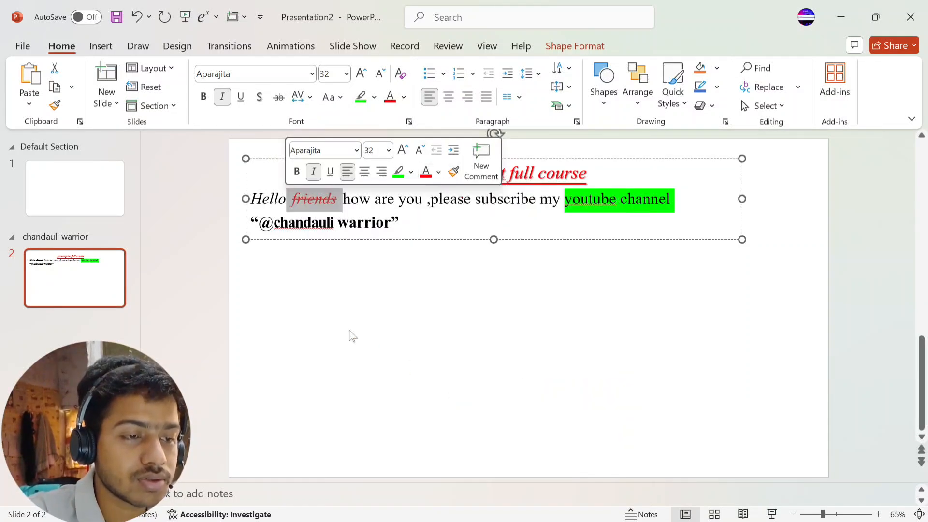
pyautogui.click(295, 249)
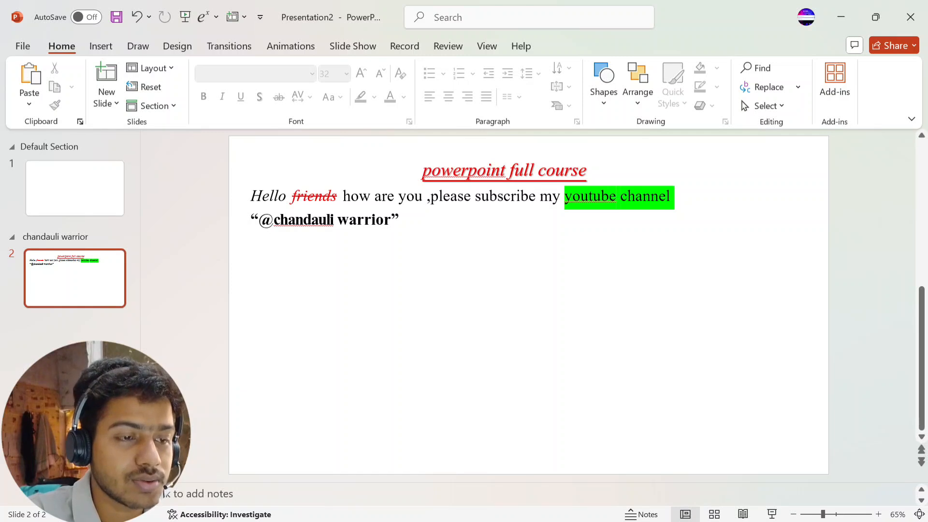
pyautogui.click(416, 151)
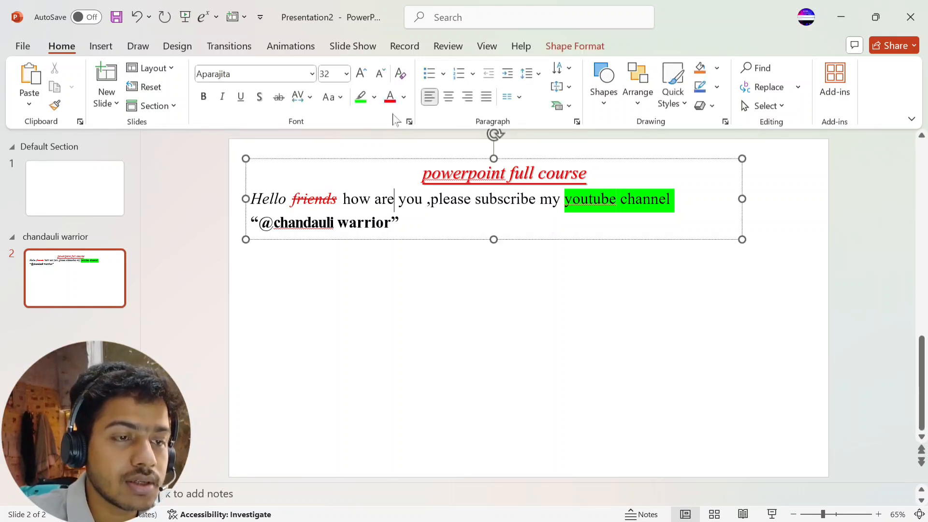
pyautogui.click(442, 75)
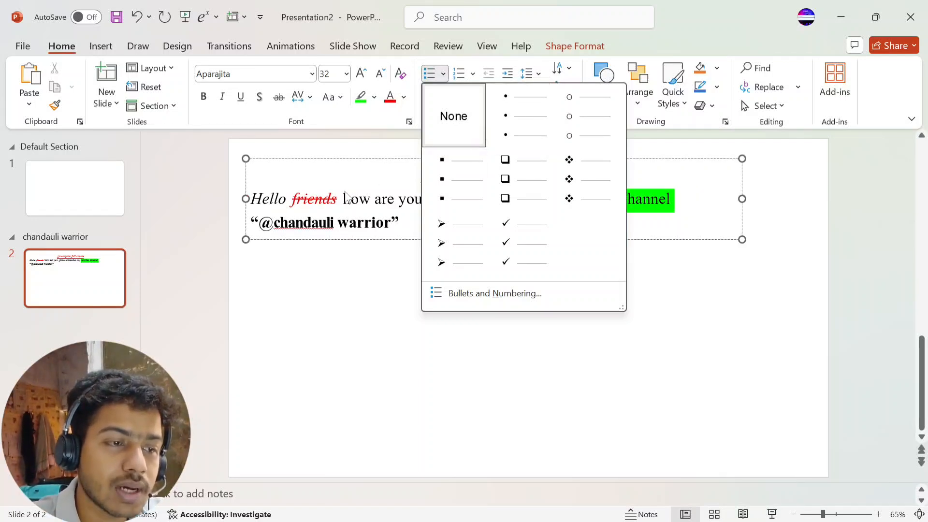
pyautogui.click(345, 283)
pyautogui.click(296, 272)
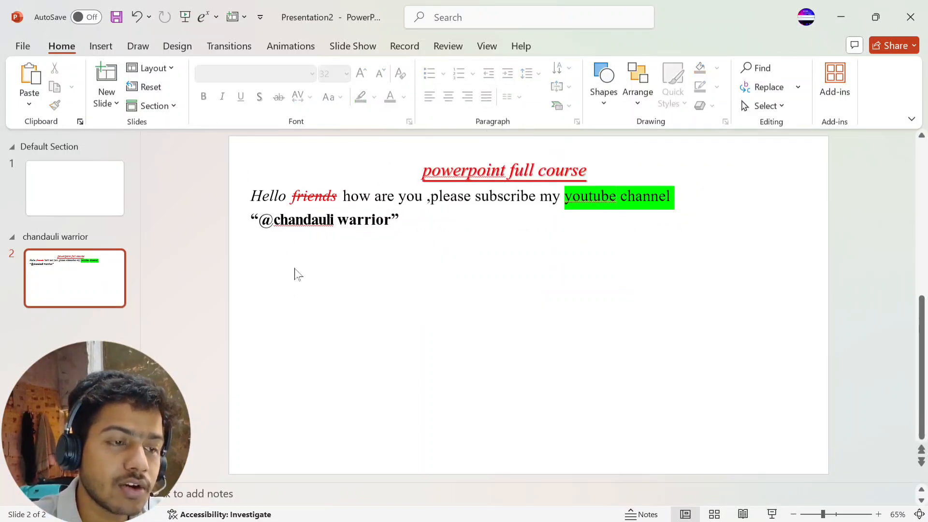
# Move the text box slightly to the right and down on slide 2.
pyautogui.click(248, 192)
pyautogui.moveTo(248, 192); pyautogui.dragTo(250, 189)
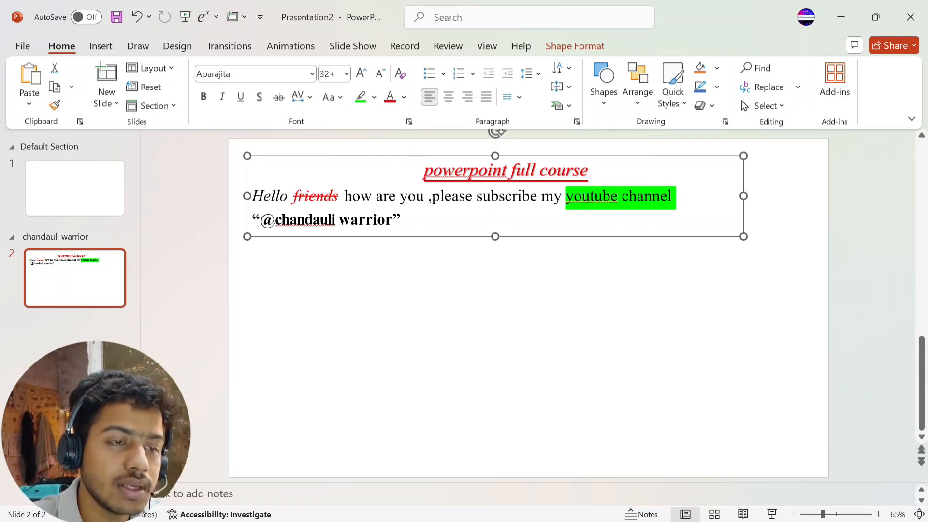
pyautogui.moveTo(421, 155); pyautogui.dragTo(447, 165)
pyautogui.click(345, 269)
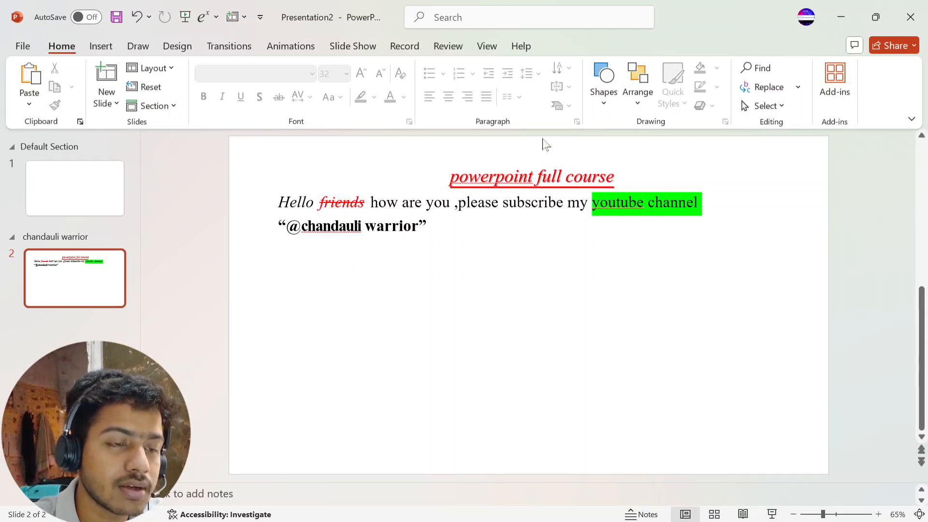
# Apply the four-diamond (❖) bullet style to the sentence starting with "Hello friends".
pyautogui.click(471, 202)
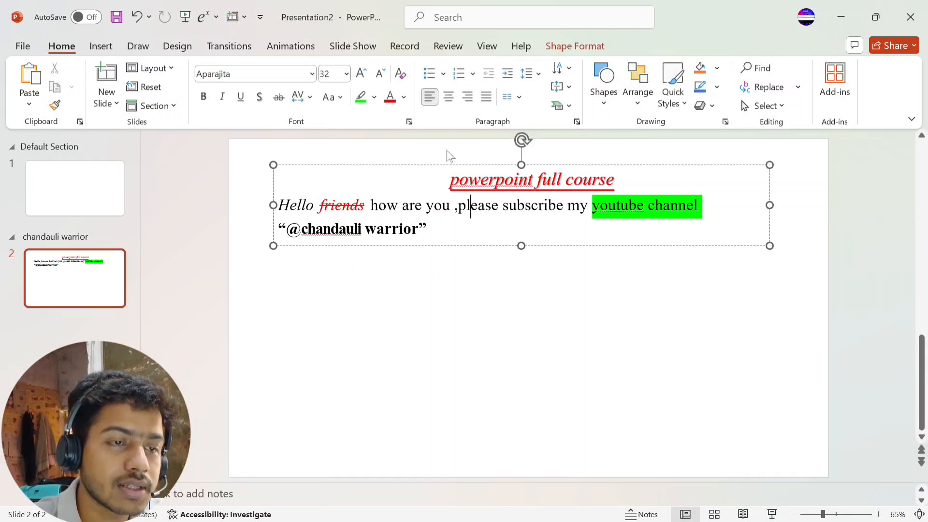
pyautogui.click(442, 74)
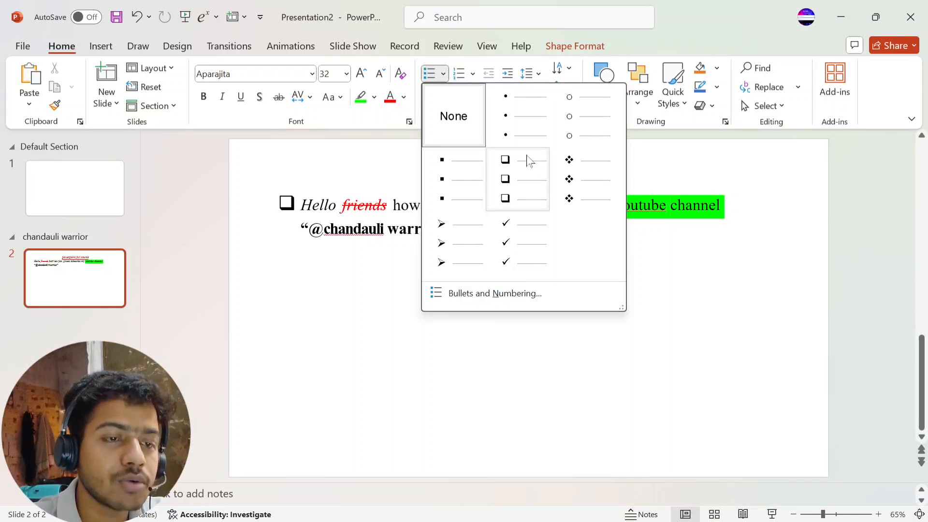
pyautogui.click(589, 190)
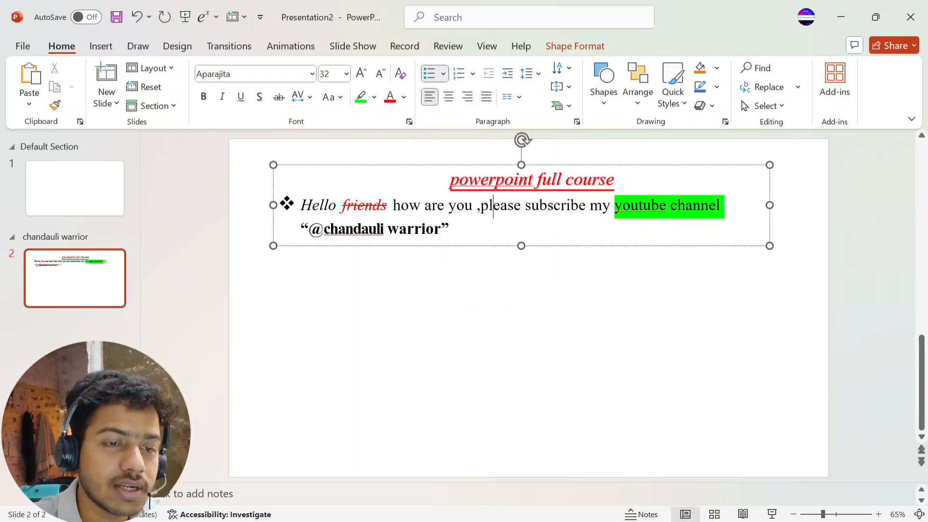
pyautogui.click(483, 296)
# Add a bullet below the "Hello friends" sentence reading "Founder of chandauli warrior – " followed by the founder's full name.
pyautogui.click(450, 227)
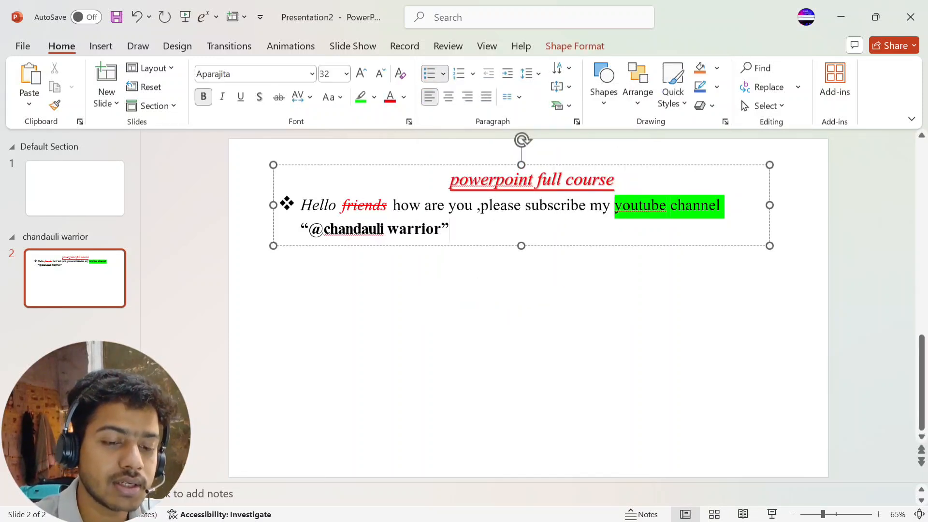
pyautogui.press('Return')
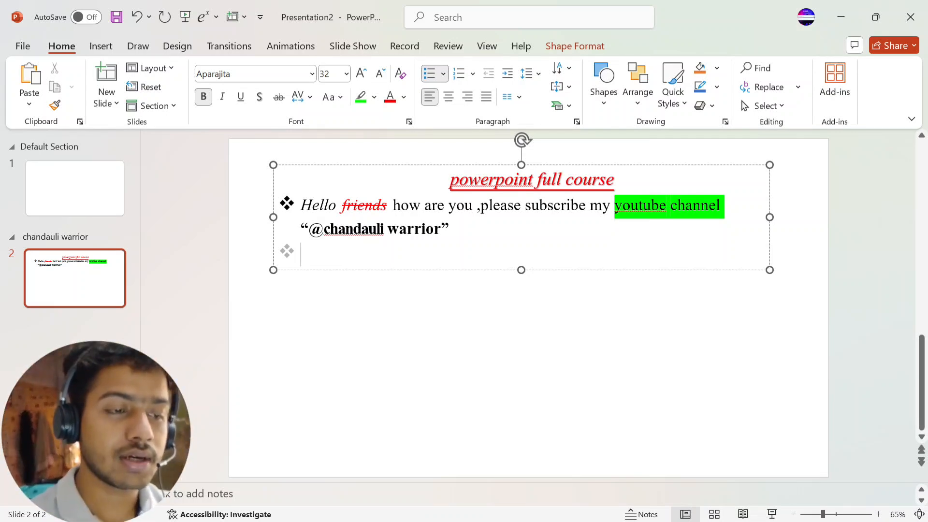
pyautogui.write('fou')
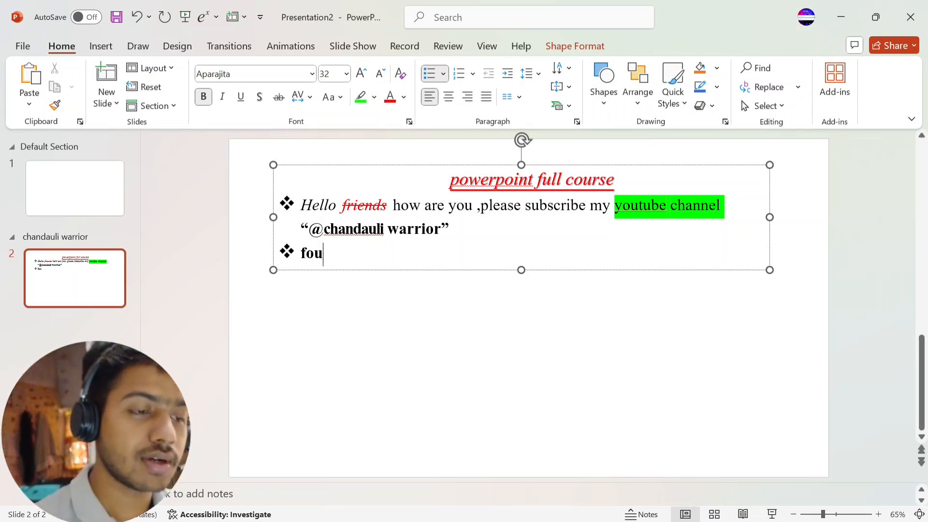
pyautogui.write('nder of')
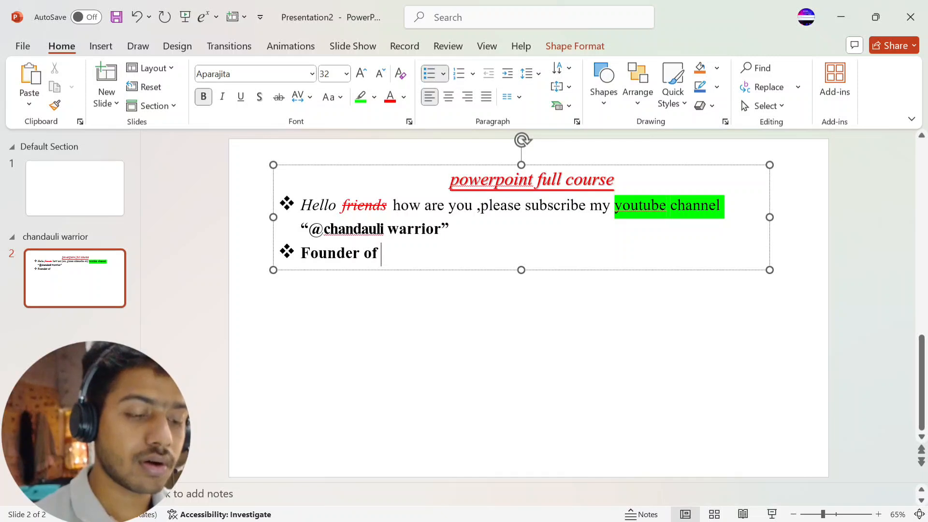
pyautogui.write('chandan')
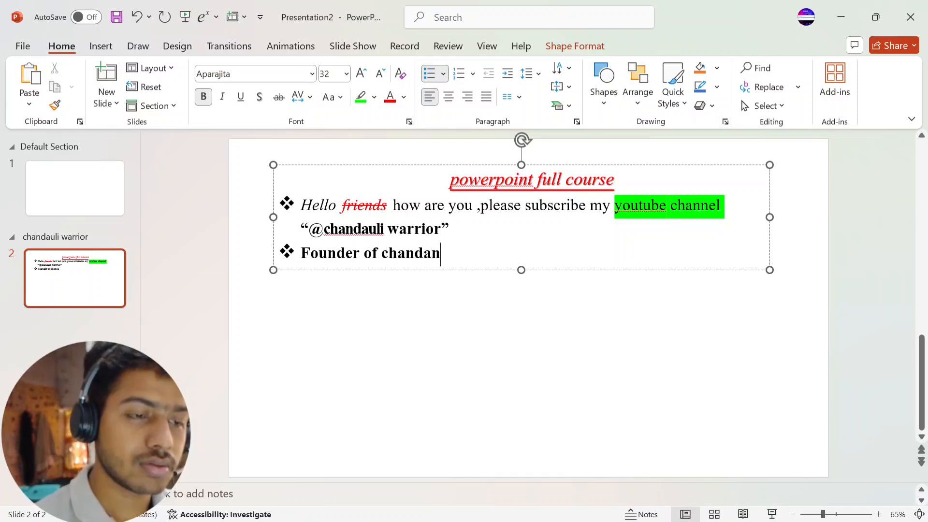
pyautogui.press('BackSpace')
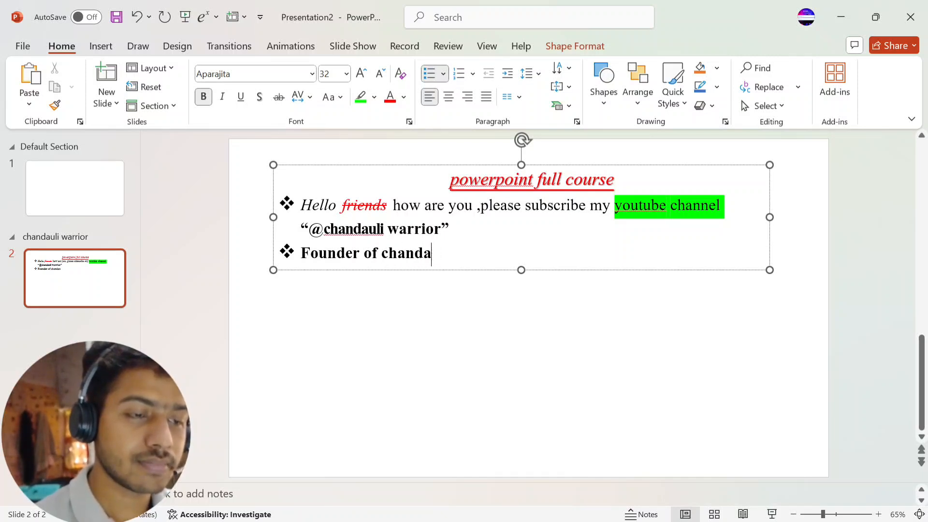
pyautogui.write('a')
pyautogui.press('BackSpace')
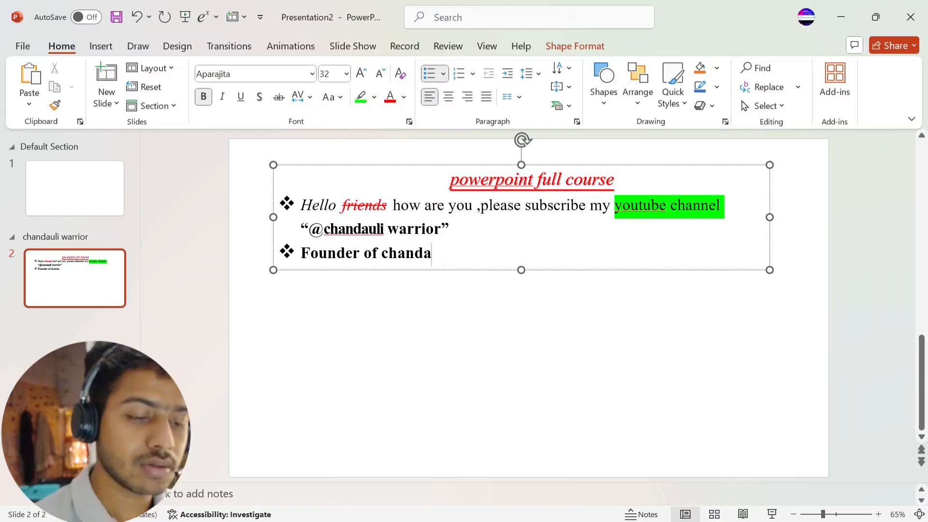
pyautogui.write('uli w')
pyautogui.write('arriorr')
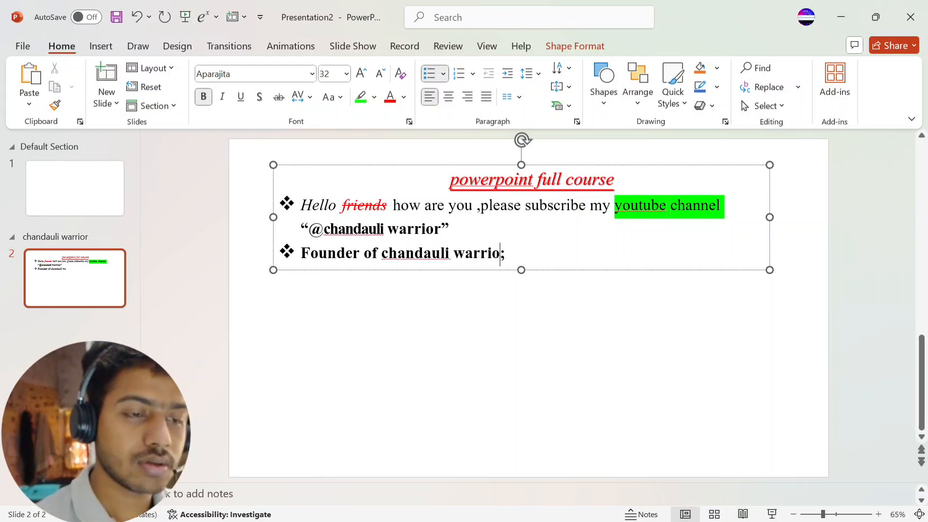
pyautogui.press('BackSpace')
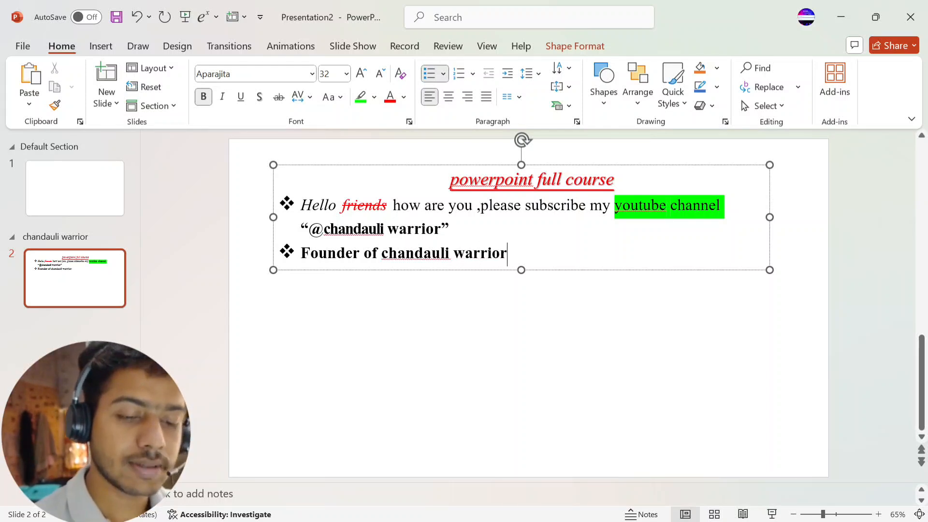
pyautogui.write('- ')
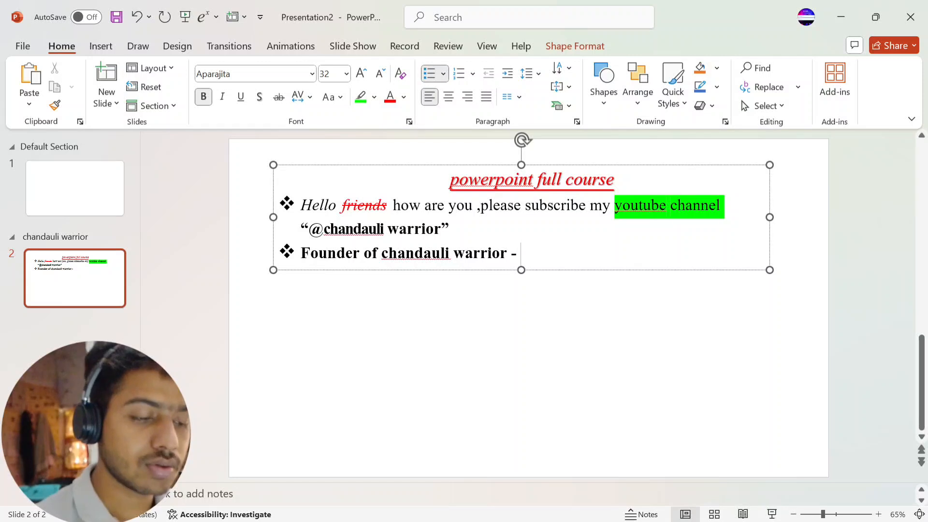
pyautogui.write('Sh')
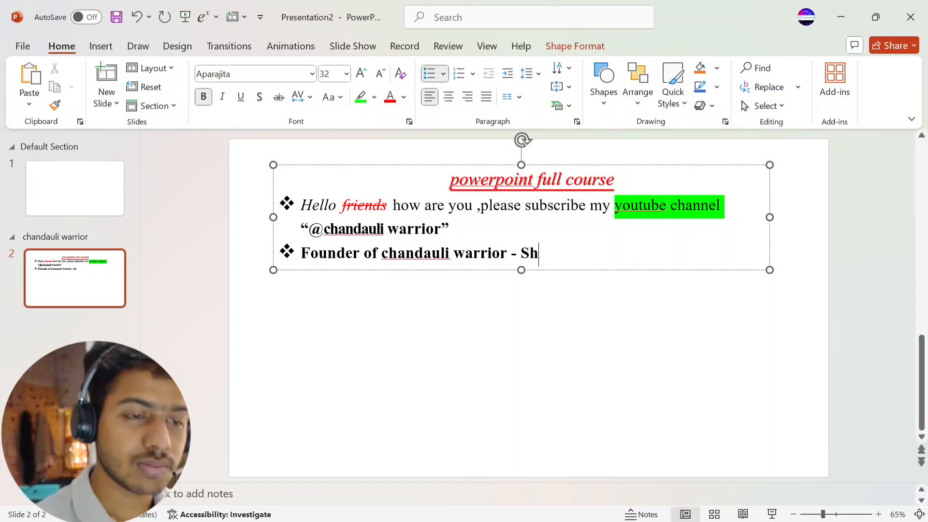
pyautogui.write('ubham yad')
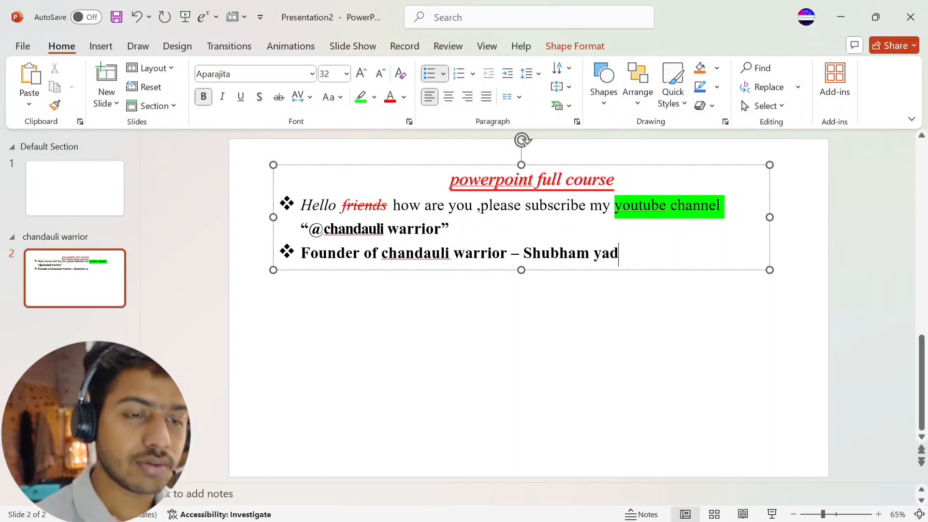
pyautogui.write('av')
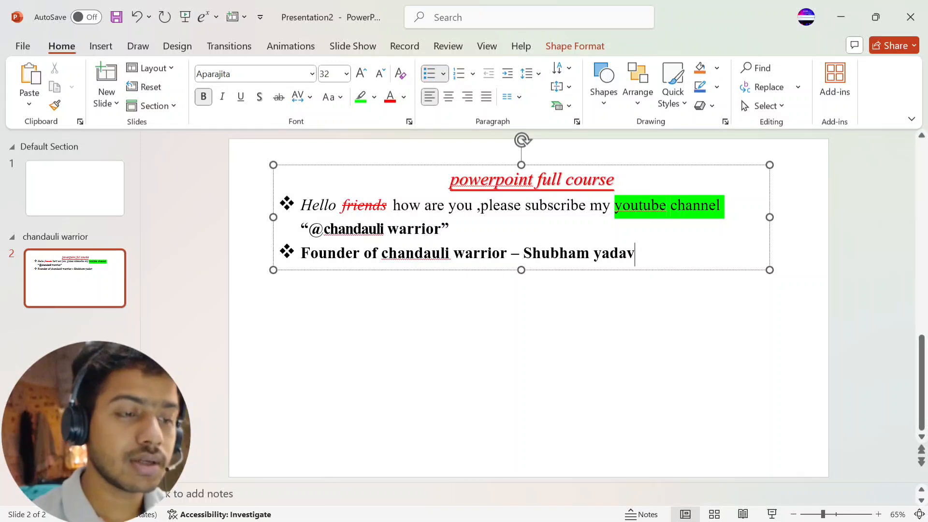
# Remove the bold formatting from the whole "Founder of chandauli warrior" line.
pyautogui.hotkey('ctrl', 'shift', 'Left')
pyautogui.hotkey('ctrl', 'shift', 'Left')
pyautogui.hotkey('ctrl', 'shift', 'Left')
pyautogui.hotkey('ctrl', 'shift', 'Left')
pyautogui.hotkey('ctrl', 'shift', 'Left')
pyautogui.hotkey('ctrl', 'shift', 'Left')
pyautogui.hotkey('ctrl', 'shift', 'Left')
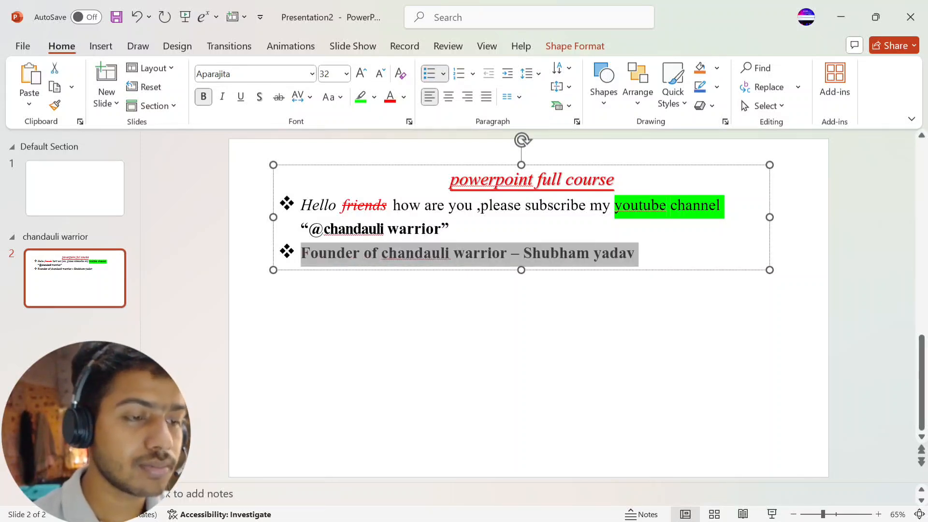
pyautogui.click(204, 97)
pyautogui.click(530, 328)
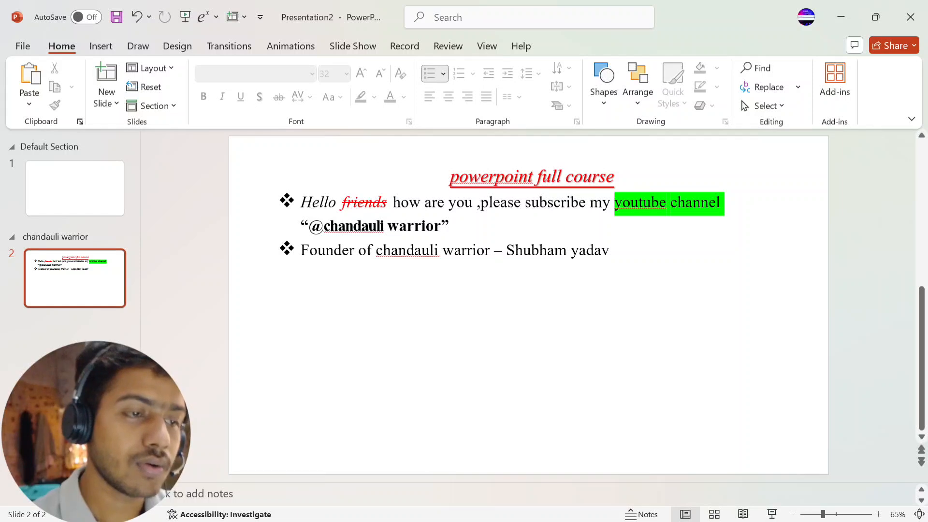
# Apply the Hollow Square Bullets style to the "Founder of chandauli warrior" line.
pyautogui.click(539, 252)
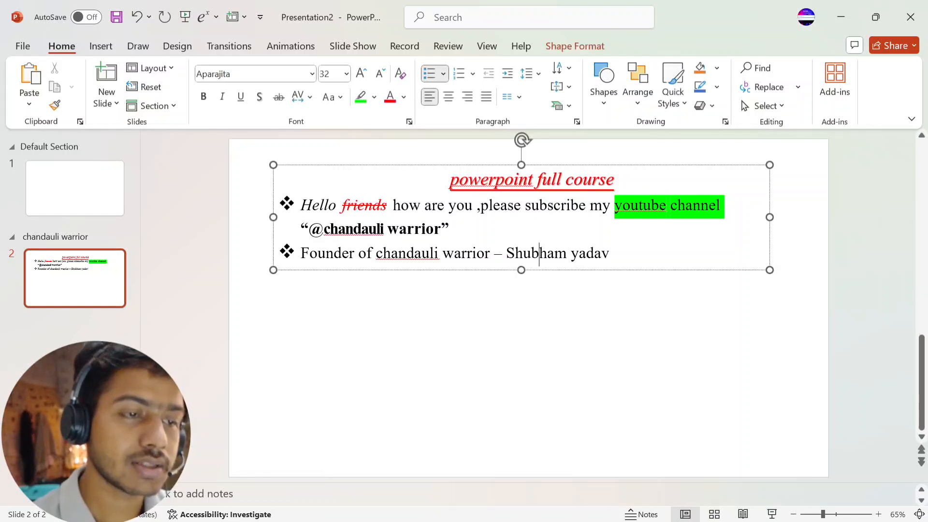
pyautogui.click(442, 74)
pyautogui.press('Escape')
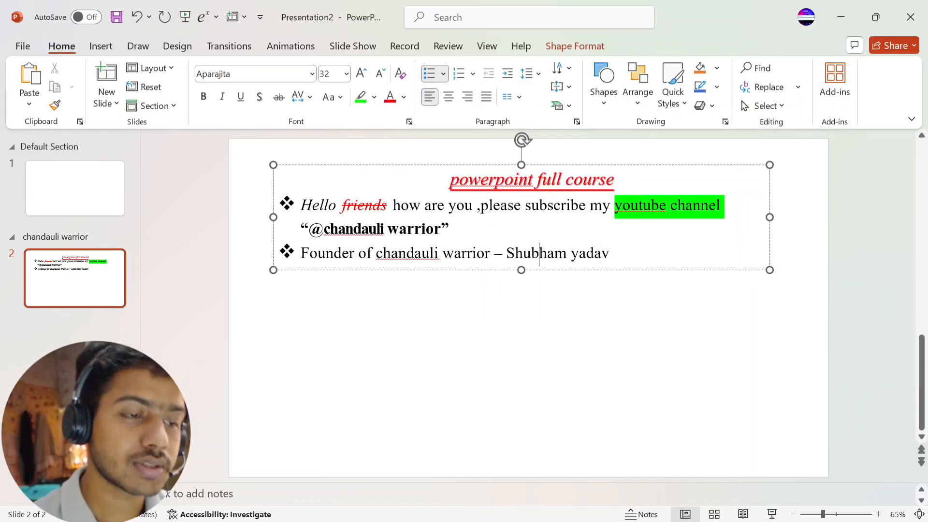
pyautogui.moveTo(301, 253); pyautogui.dragTo(613, 253)
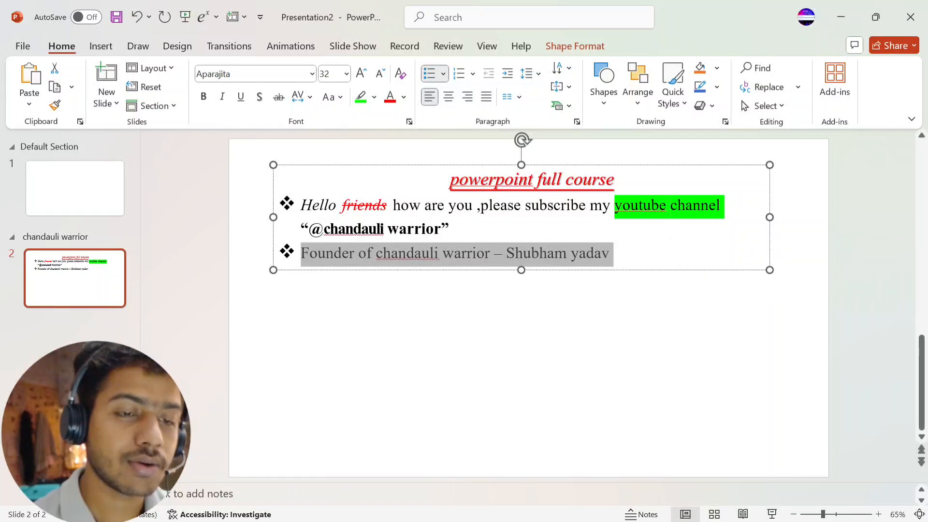
pyautogui.click(443, 73)
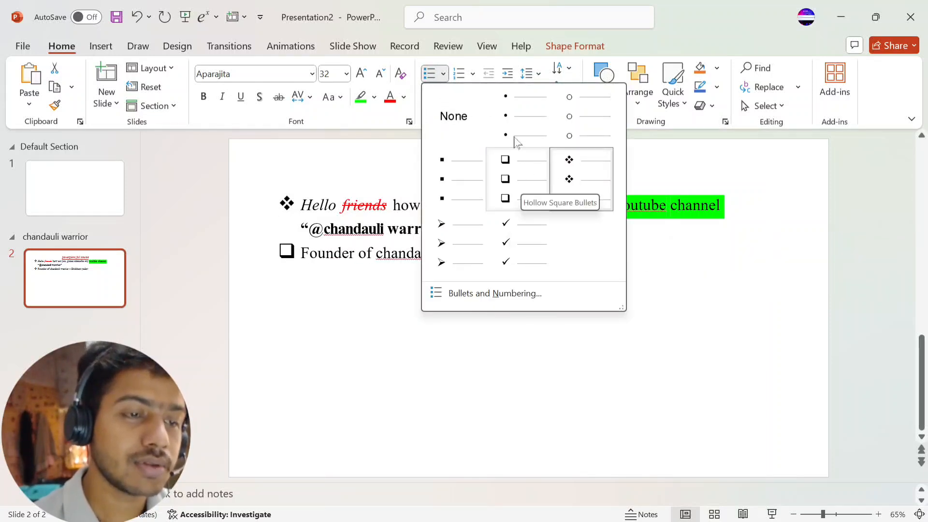
pyautogui.click(515, 185)
pyautogui.click(692, 315)
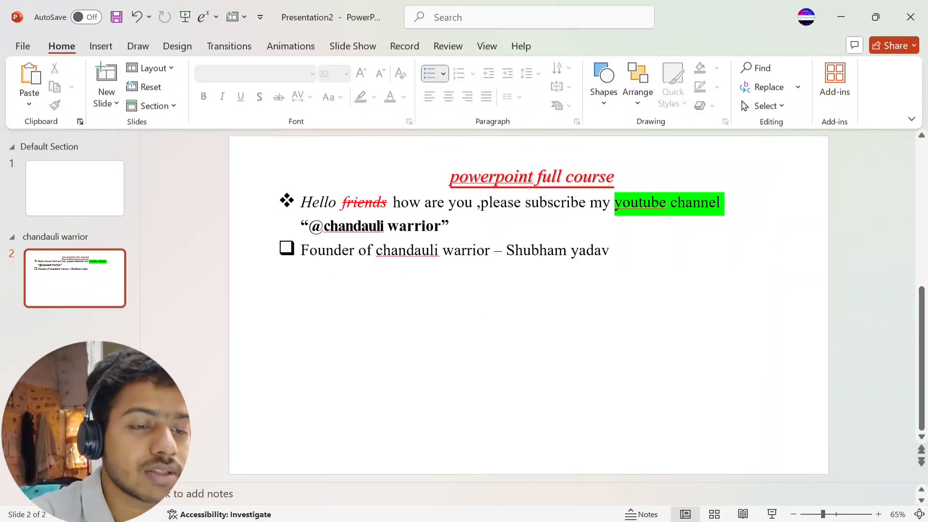
pyautogui.click(611, 251)
pyautogui.press('Return')
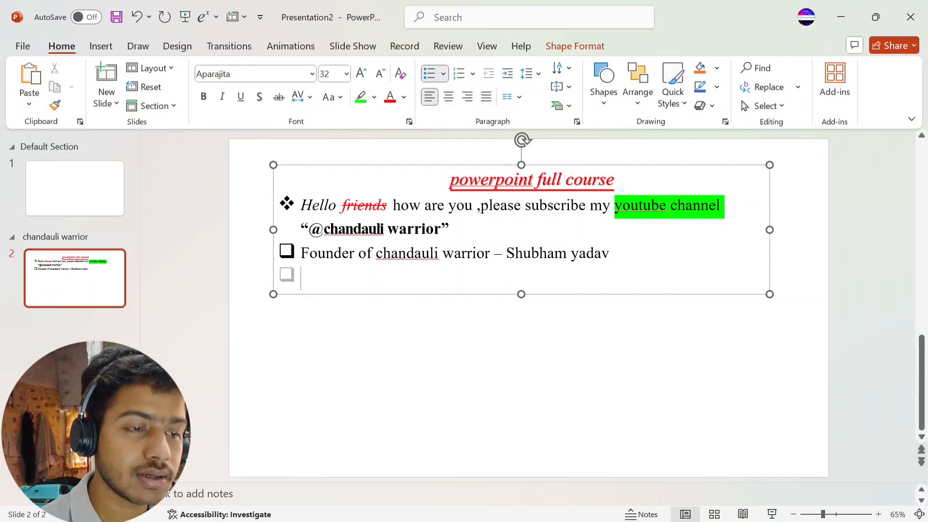
pyautogui.write('If you')
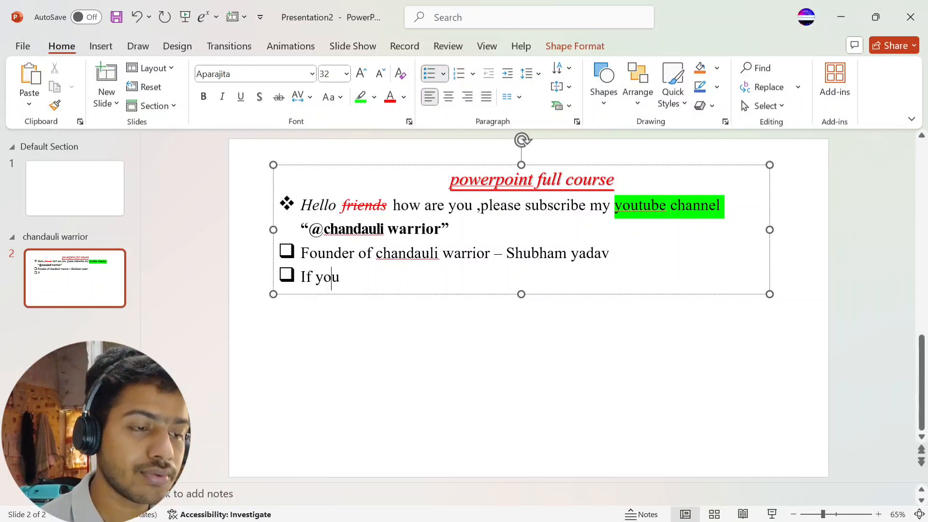
pyautogui.write(' want ')
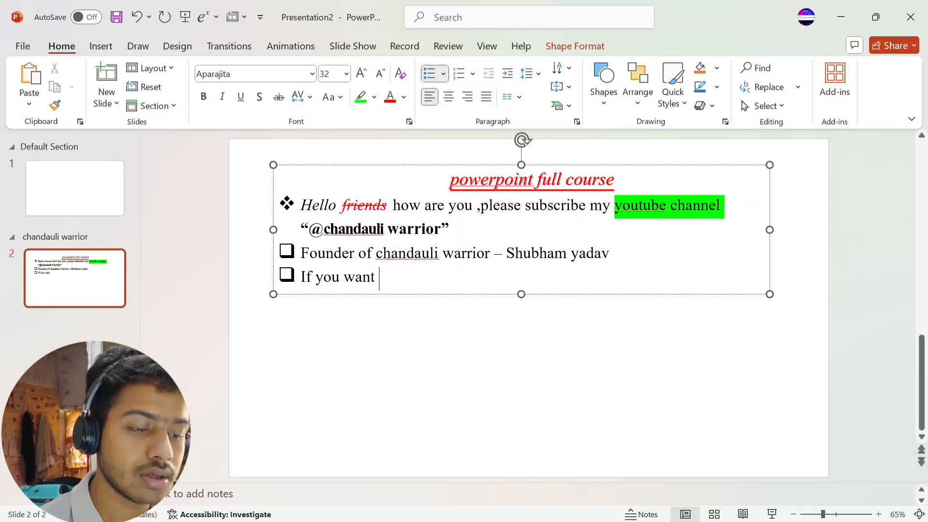
pyautogui.write('know')
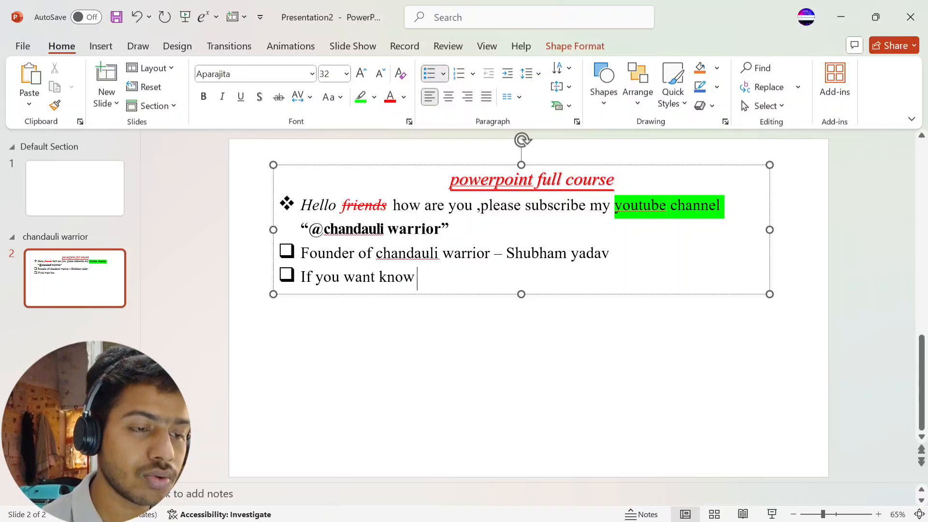
pyautogui.write(' about c')
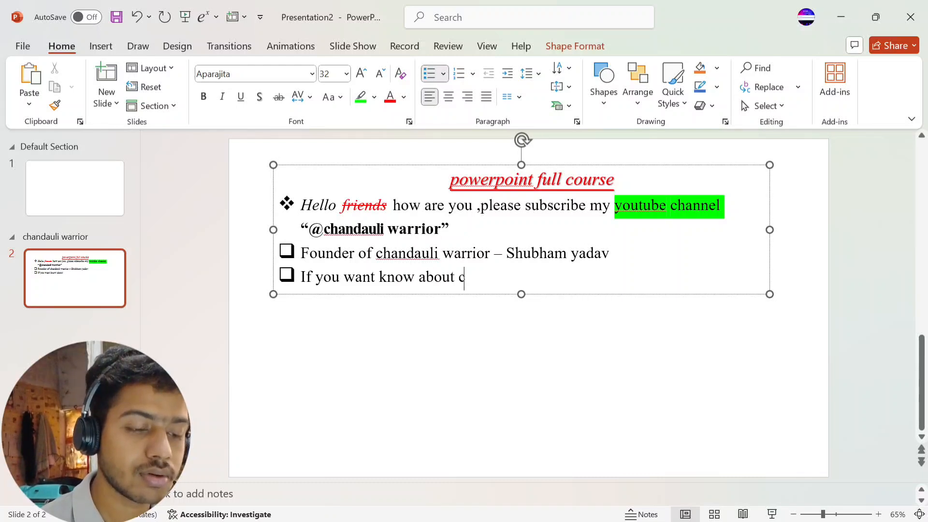
pyautogui.write('ompute')
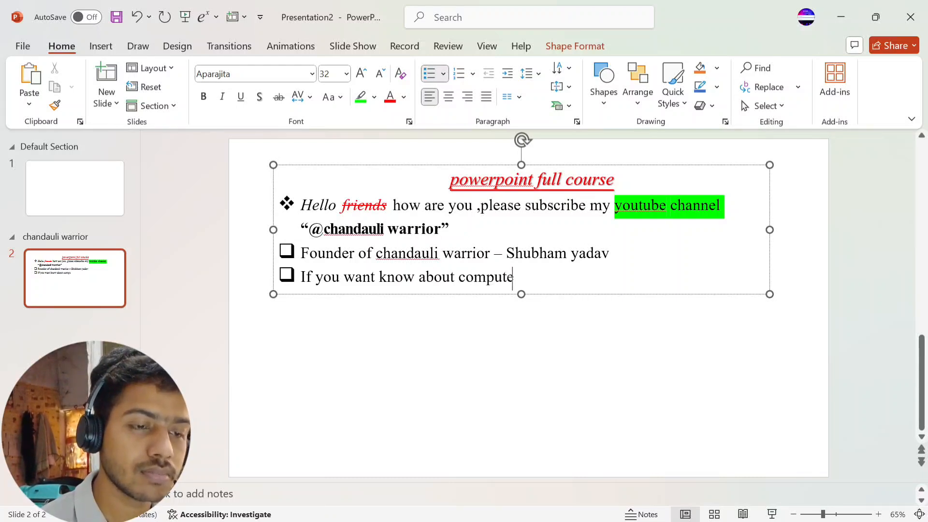
pyautogui.write('r knowledge')
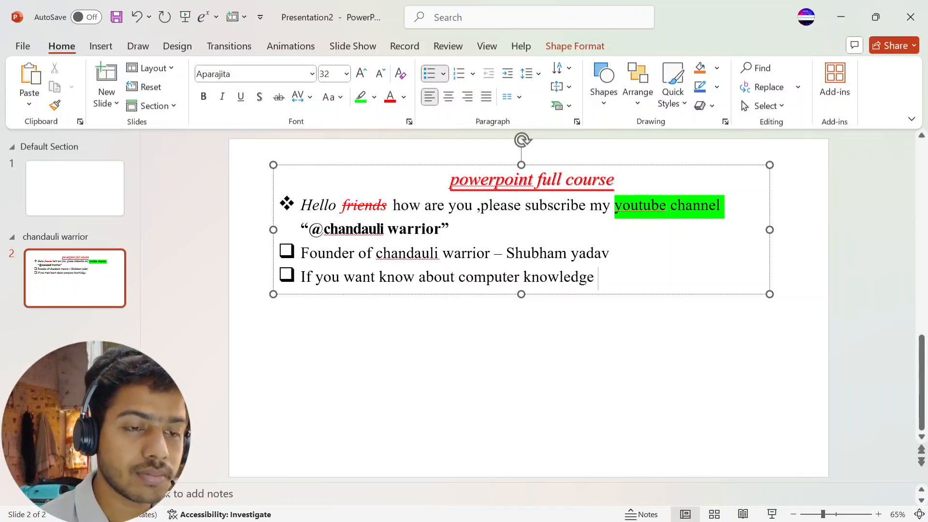
pyautogui.write(' then you subs')
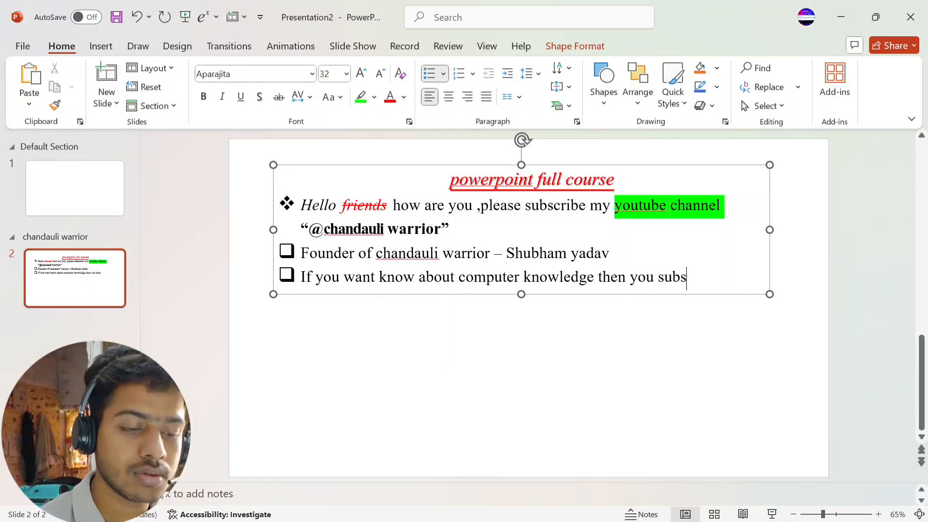
pyautogui.write('cri')
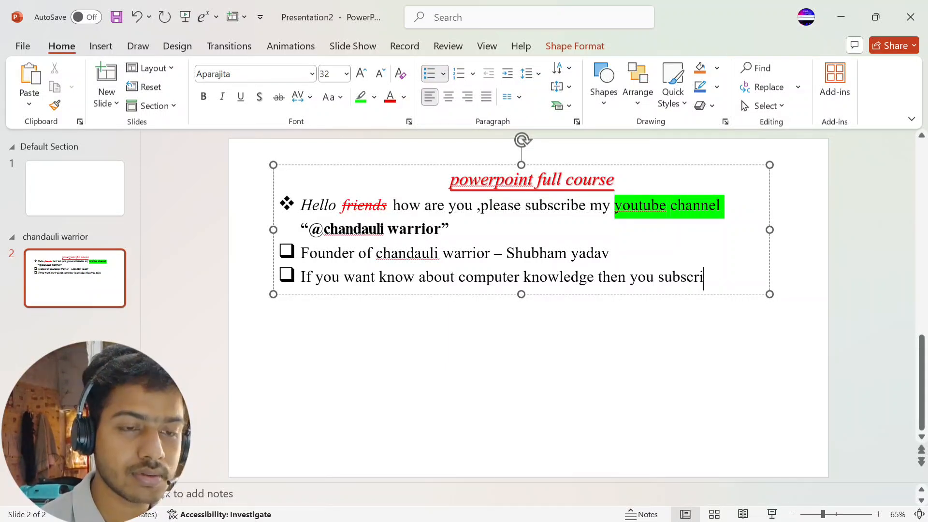
pyautogui.write('be you')
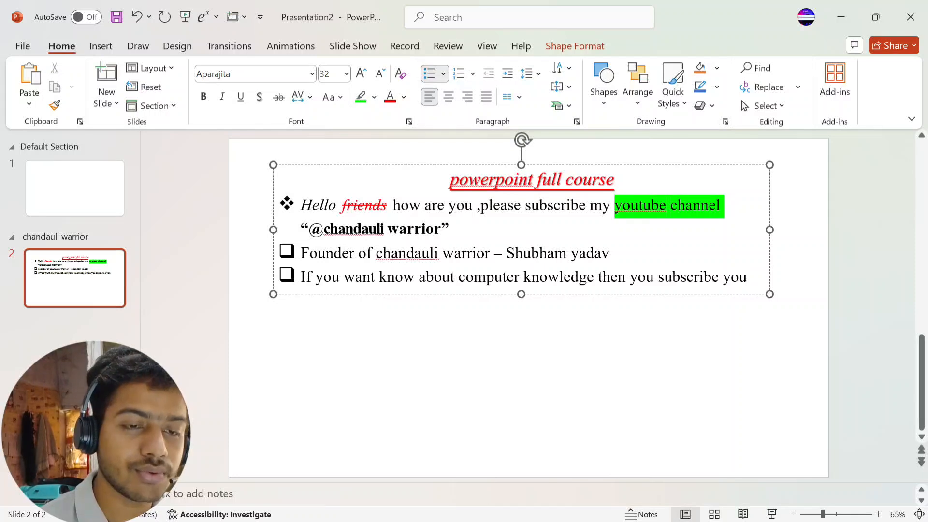
pyautogui.write('tubech')
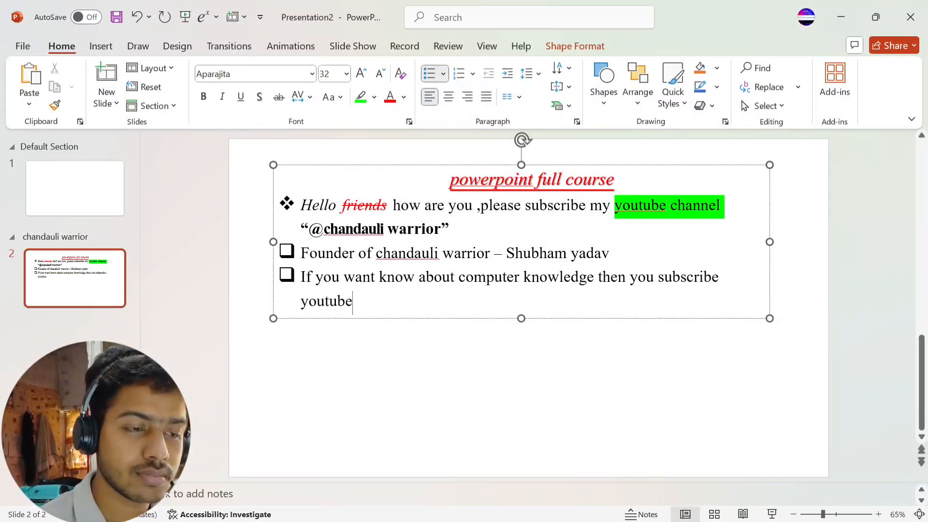
pyautogui.press('BackSpace')
pyautogui.press('BackSpace')
pyautogui.write('cha')
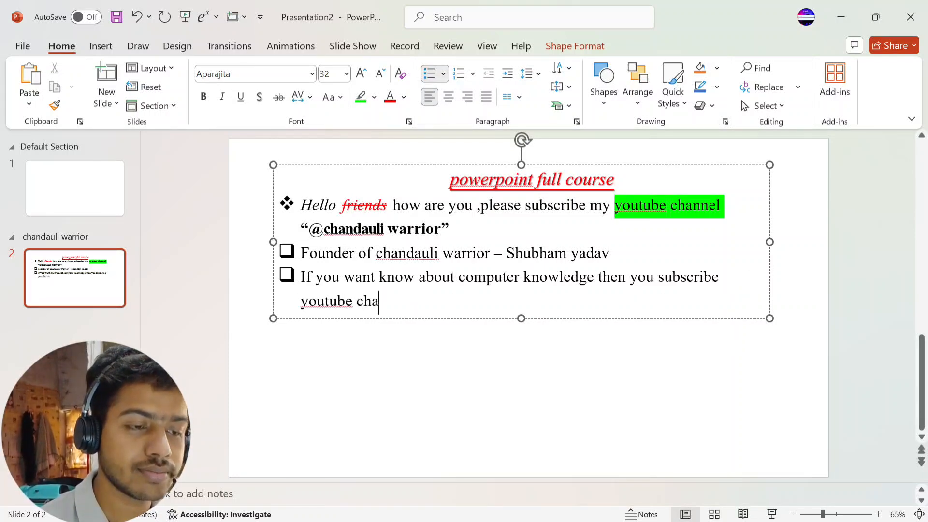
pyautogui.write('nnel ')
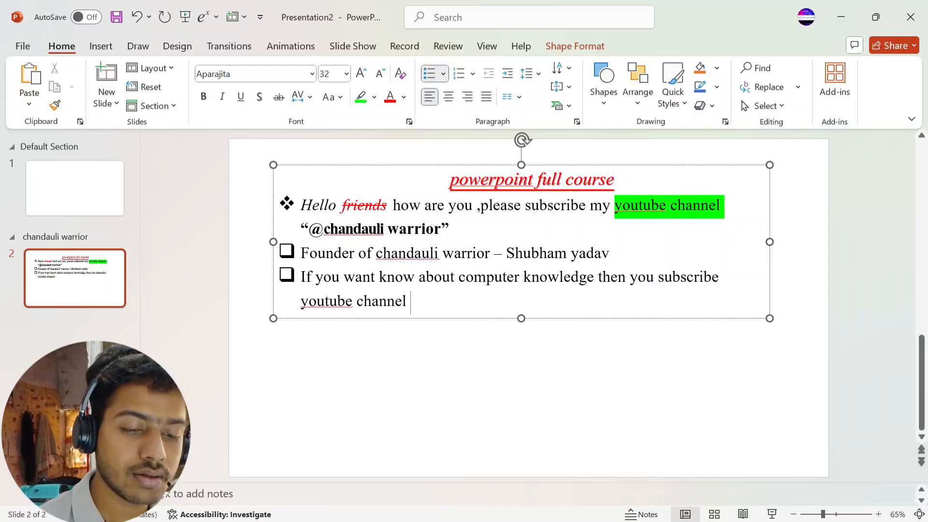
pyautogui.write('"@')
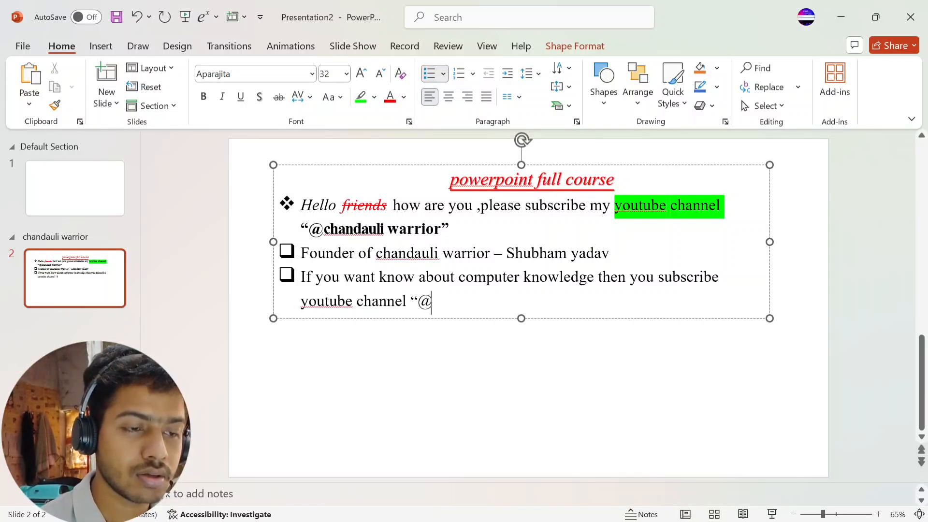
pyautogui.write('chandaul')
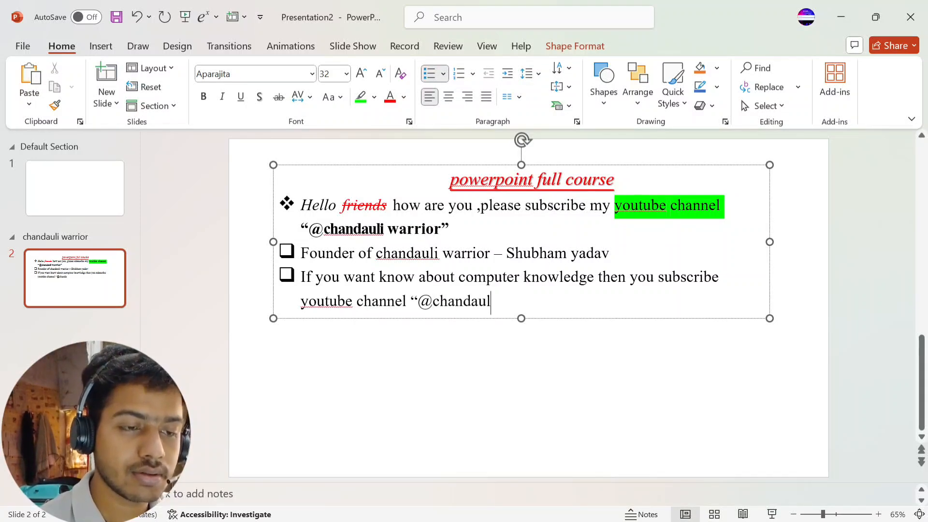
pyautogui.write('i warrior"')
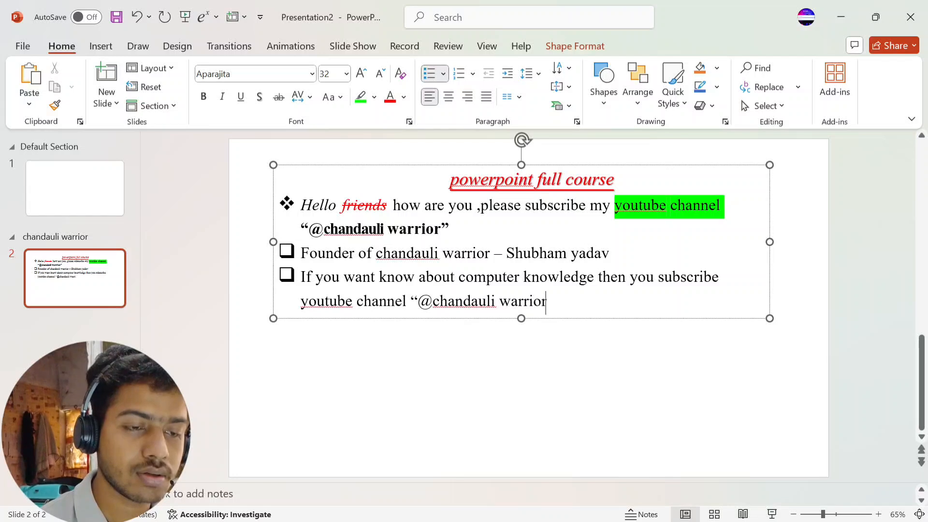
pyautogui.click(395, 344)
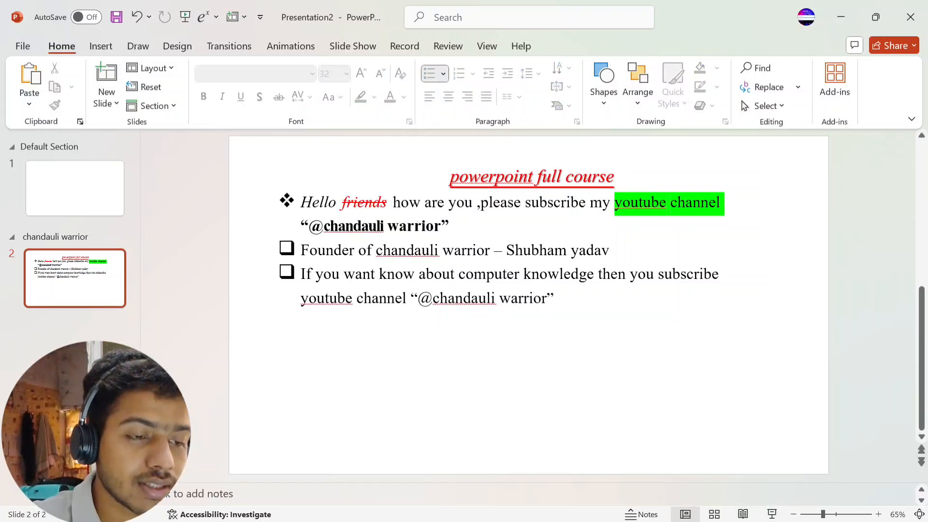
# Apply the Arrow Bullets style to the whole "If you want know about computer knowledge" sentence.
pyautogui.moveTo(300, 275); pyautogui.dragTo(558, 302)
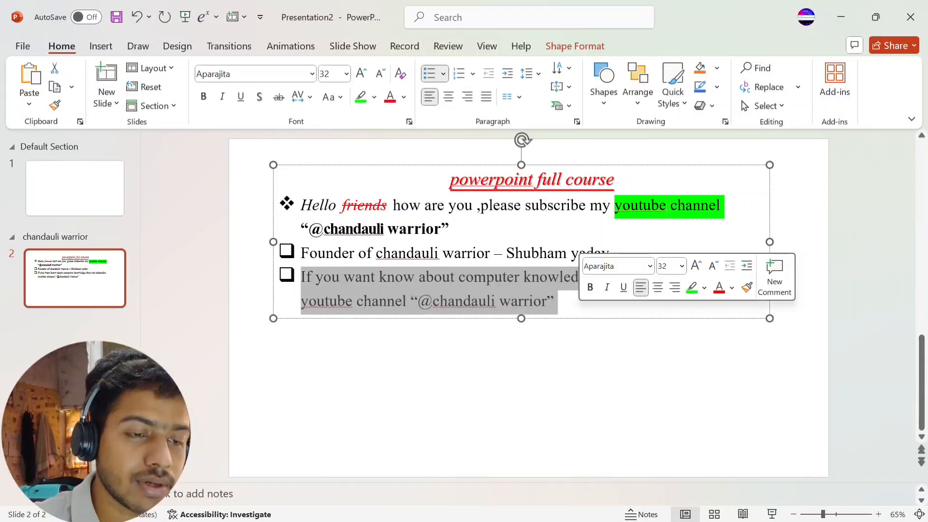
pyautogui.click(442, 74)
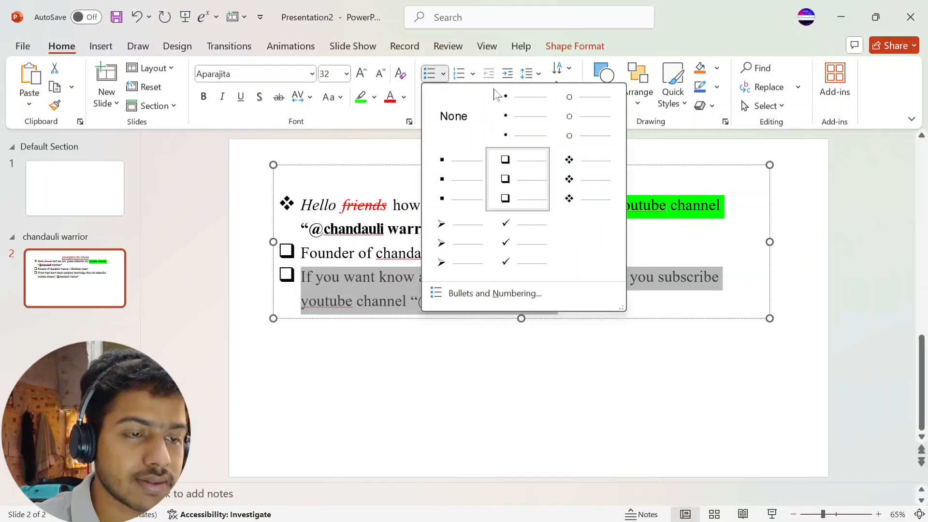
pyautogui.click(454, 244)
pyautogui.click(341, 374)
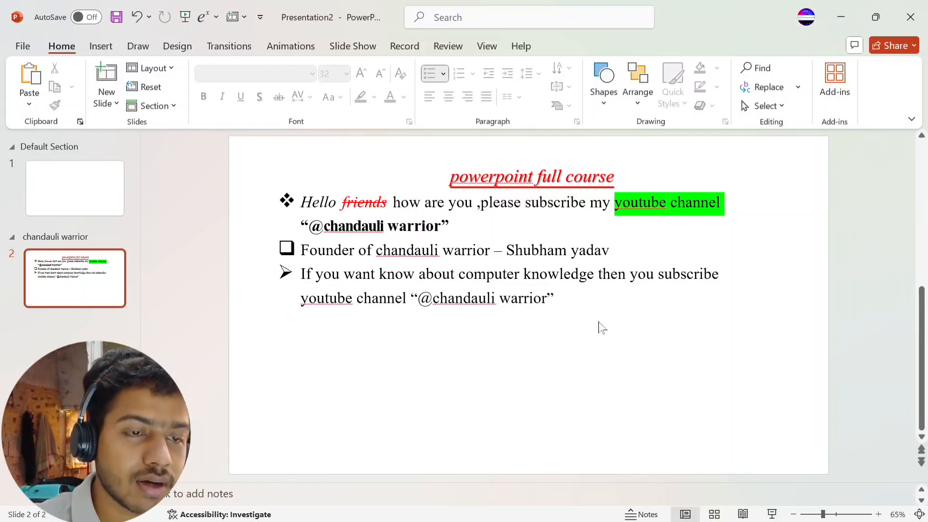
# Start a new line below the arrow-bulleted sentence and apply the 1. 2. 3. numbering style to it.
pyautogui.click(578, 301)
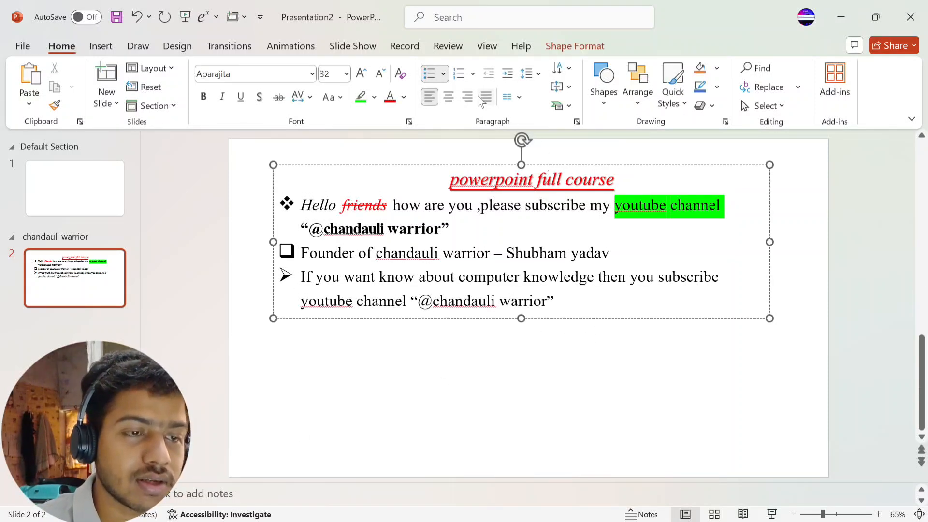
pyautogui.click(473, 74)
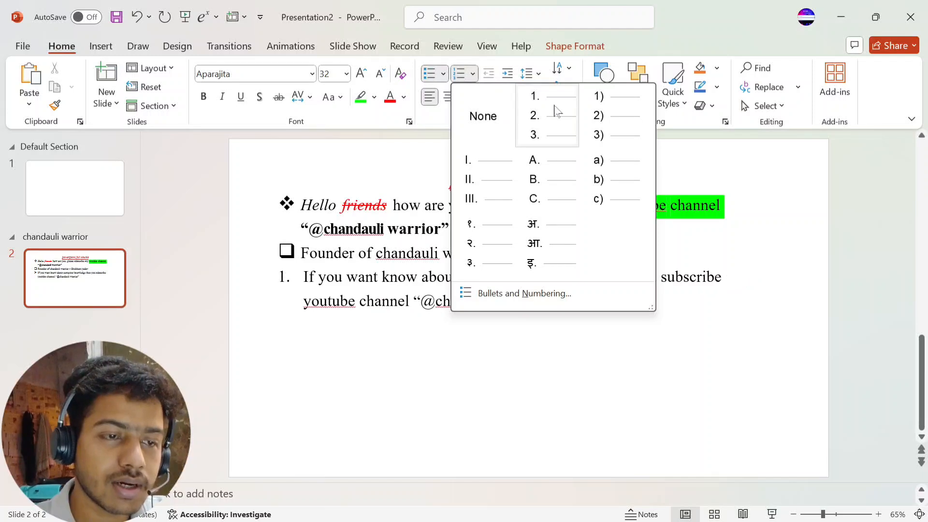
pyautogui.click(346, 352)
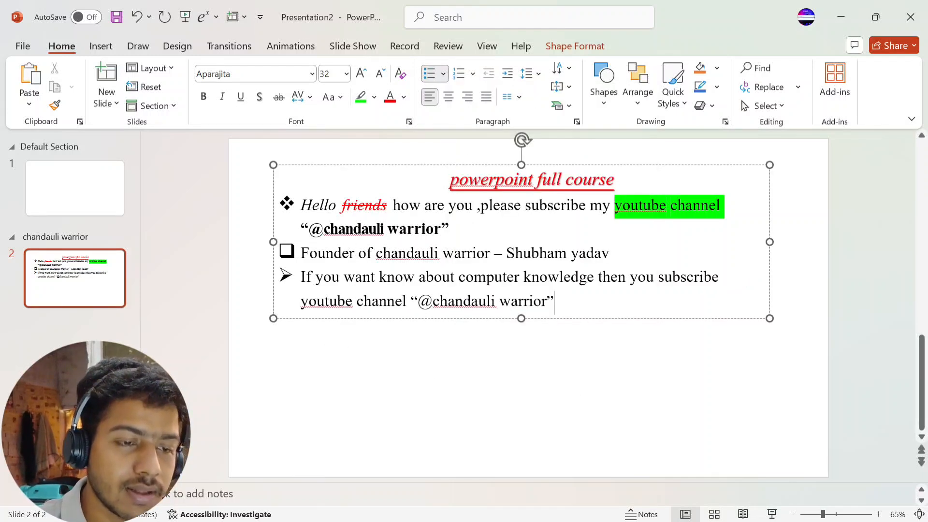
pyautogui.press('Return')
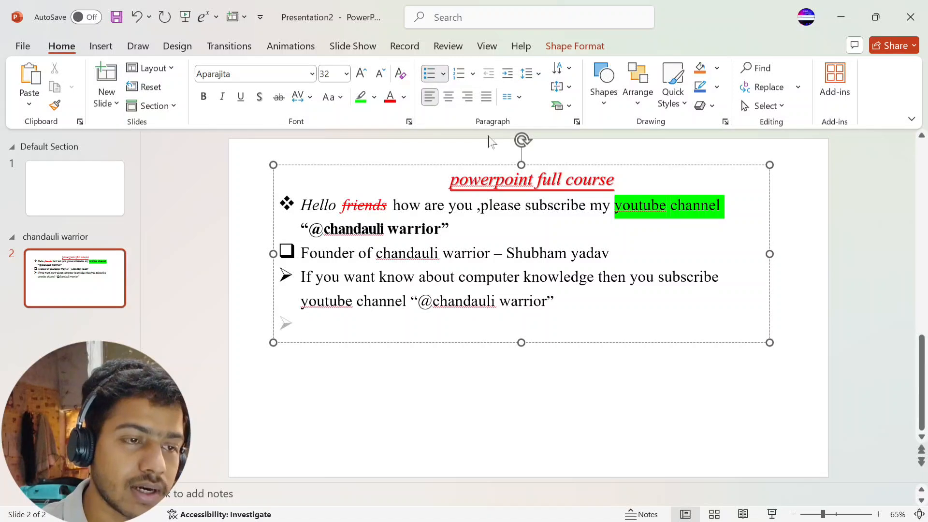
pyautogui.click(474, 79)
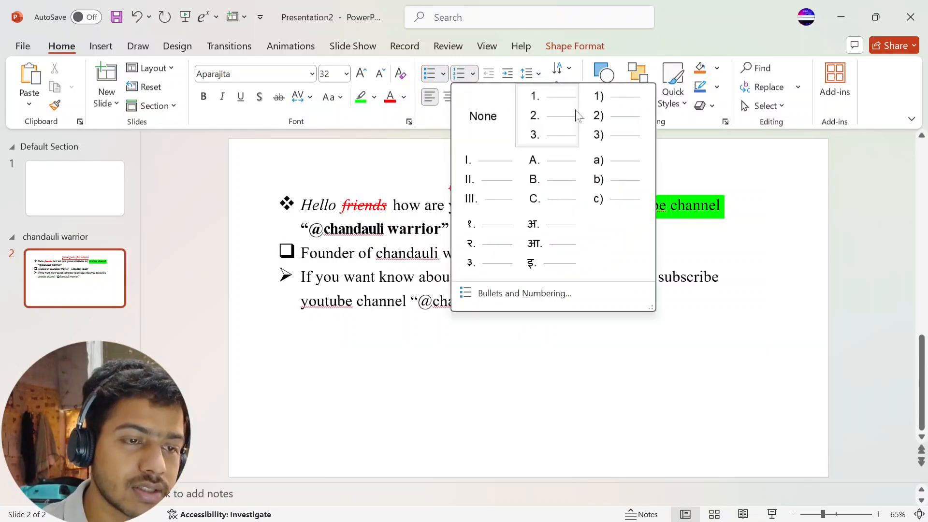
pyautogui.click(560, 118)
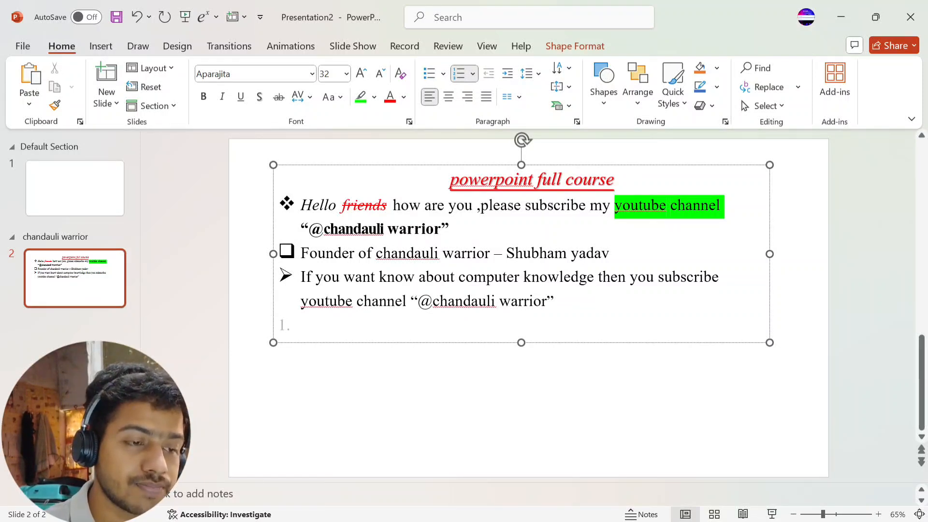
# Fill in the first numbered item as "Low cast of all video for computer science students" and start a second numbered item.
pyautogui.write('Low cast')
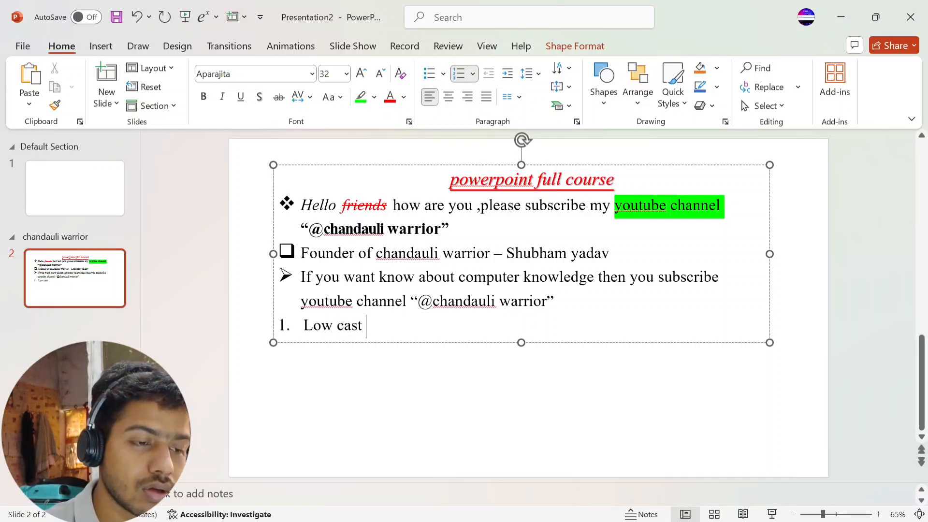
pyautogui.write(' of ')
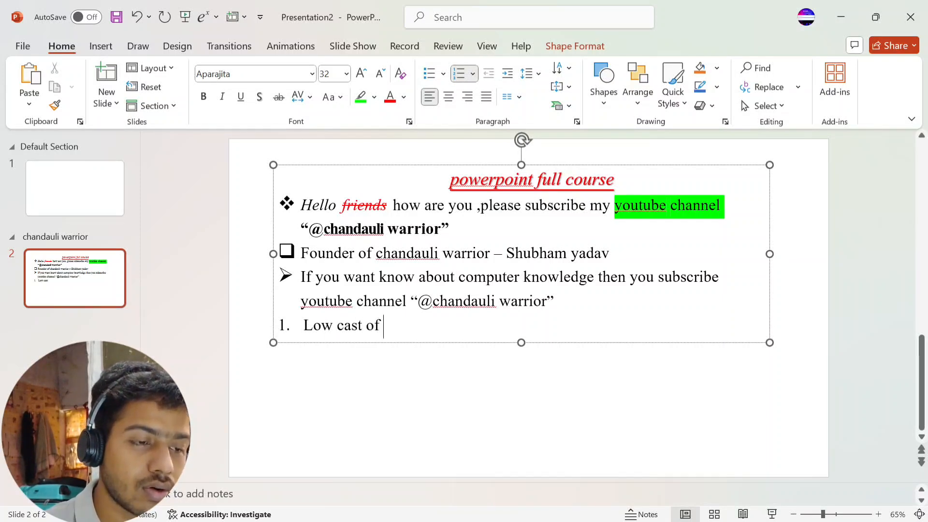
pyautogui.write('all ')
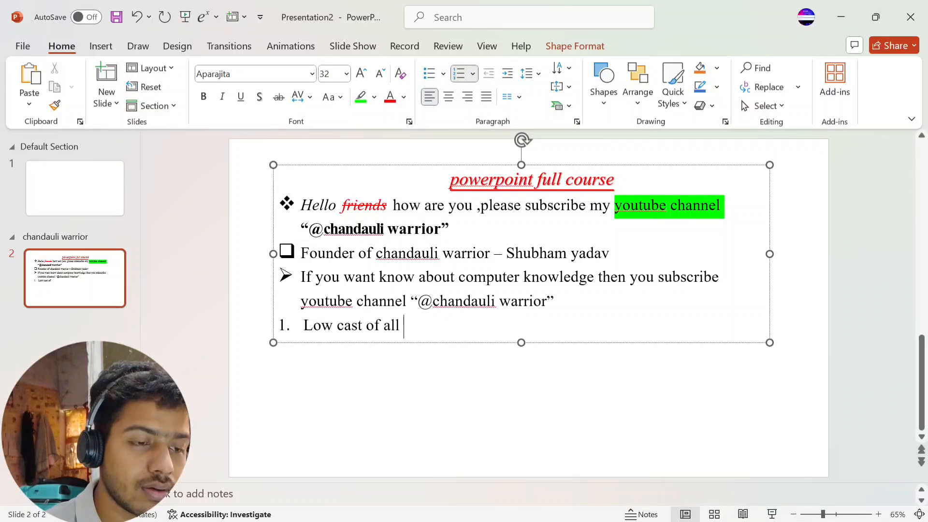
pyautogui.write('video ')
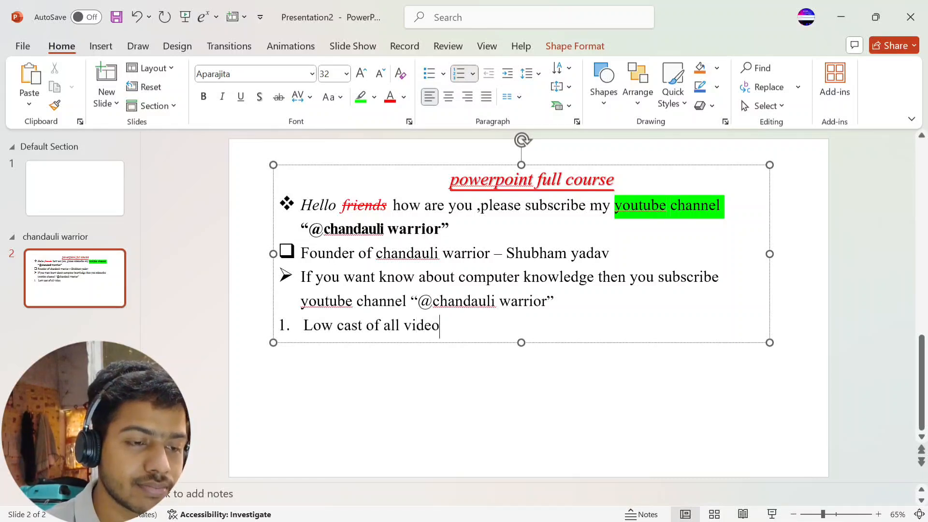
pyautogui.write('f')
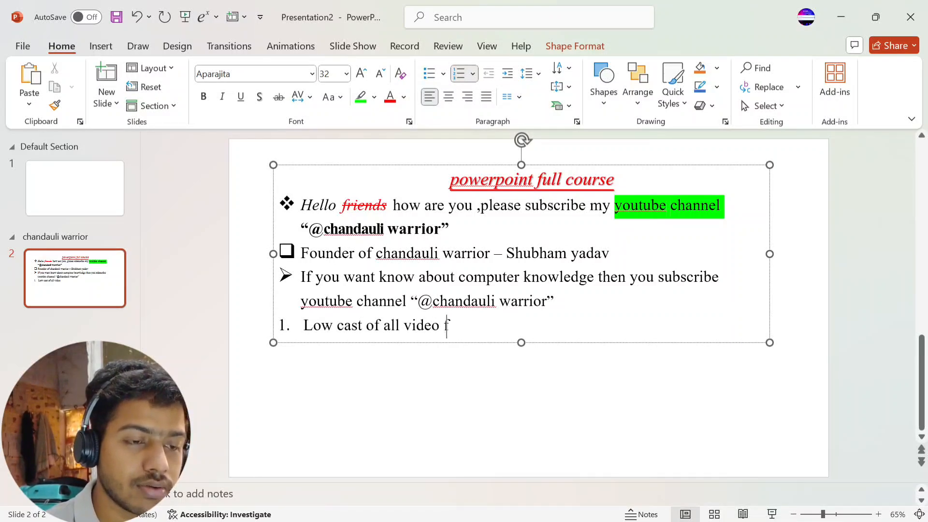
pyautogui.write('or compu')
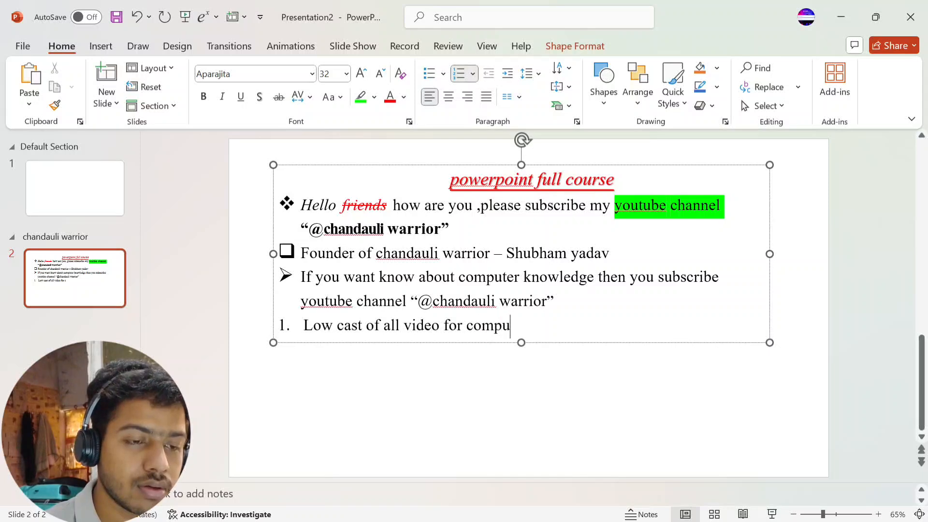
pyautogui.write('ter scie')
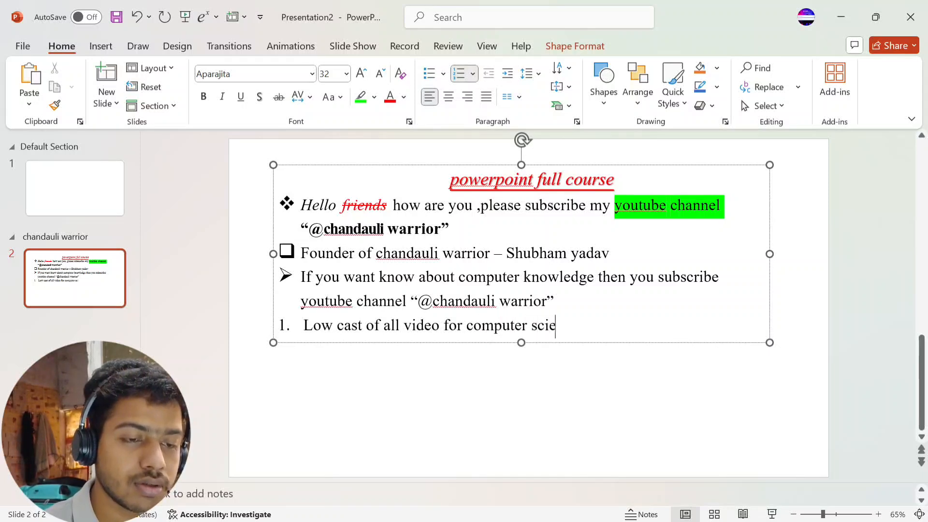
pyautogui.press('BackSpace')
pyautogui.write('ne')
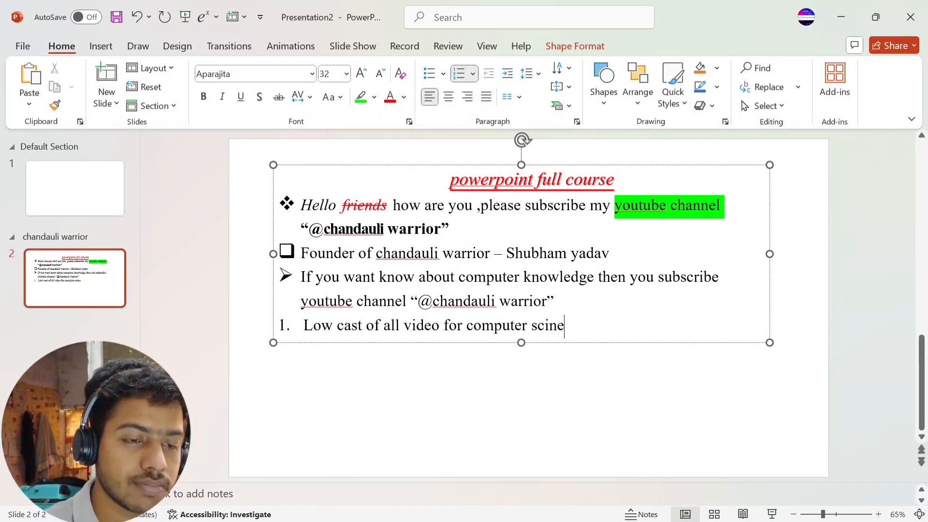
pyautogui.press('BackSpace')
pyautogui.press('BackSpace')
pyautogui.write('ence s')
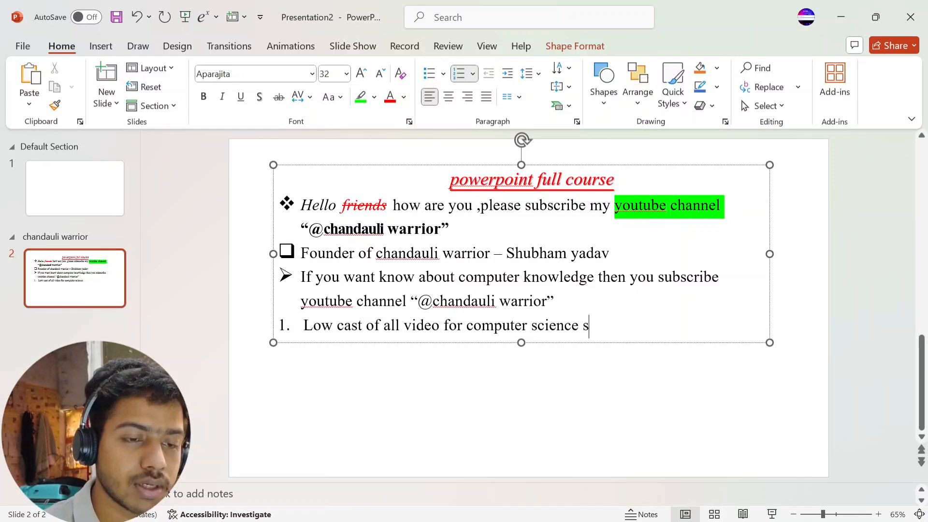
pyautogui.write('tudent')
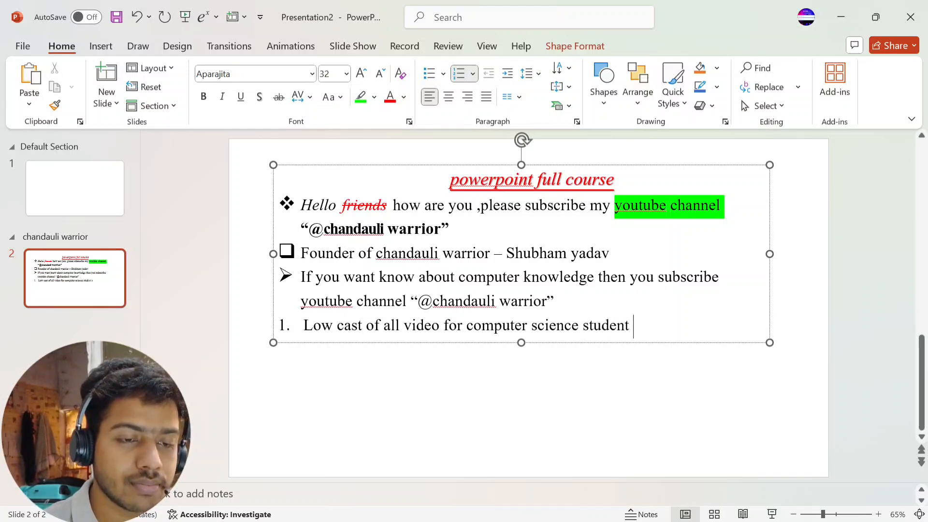
pyautogui.press('Return')
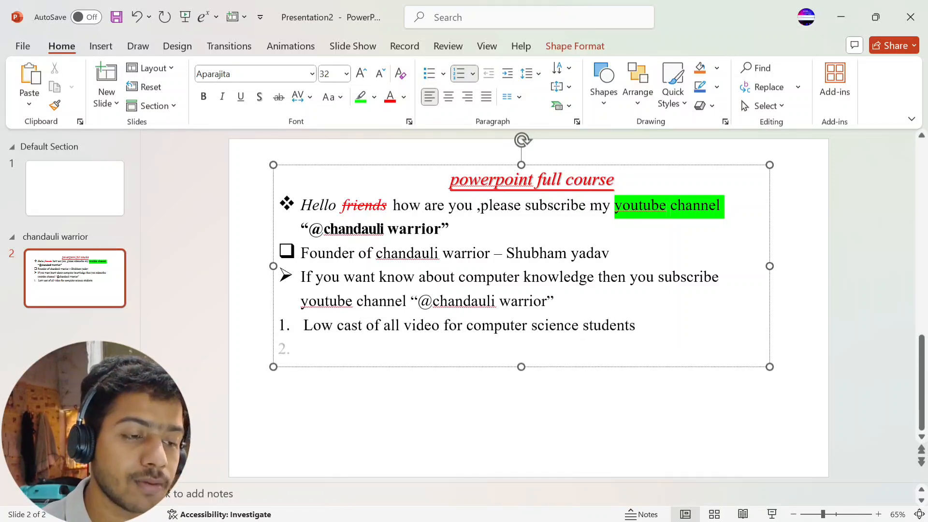
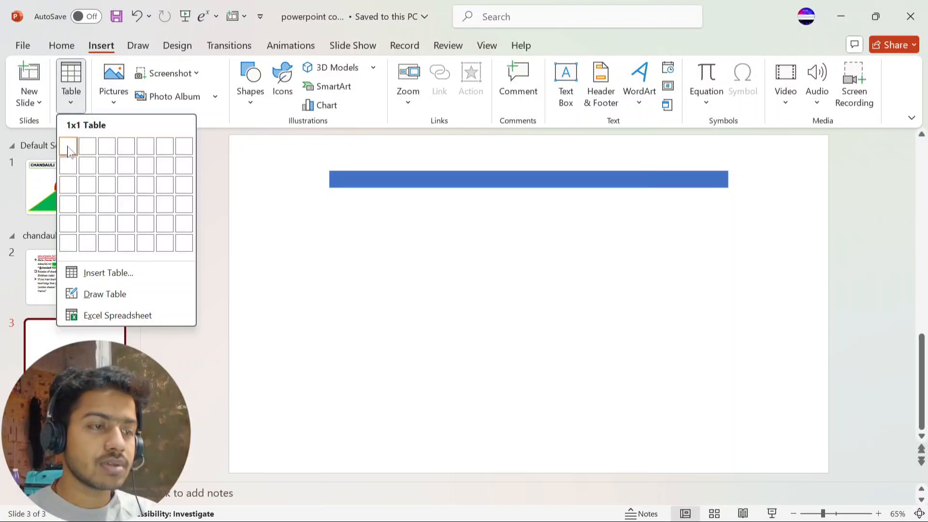
# Draw a single-cell table covering most of blank slide 3.
pyautogui.click(145, 275)
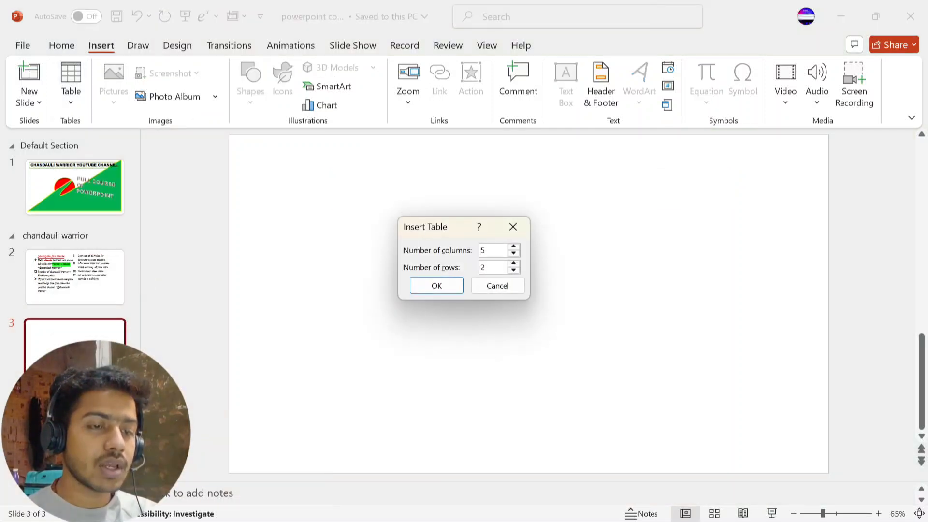
pyautogui.click(513, 227)
pyautogui.click(71, 85)
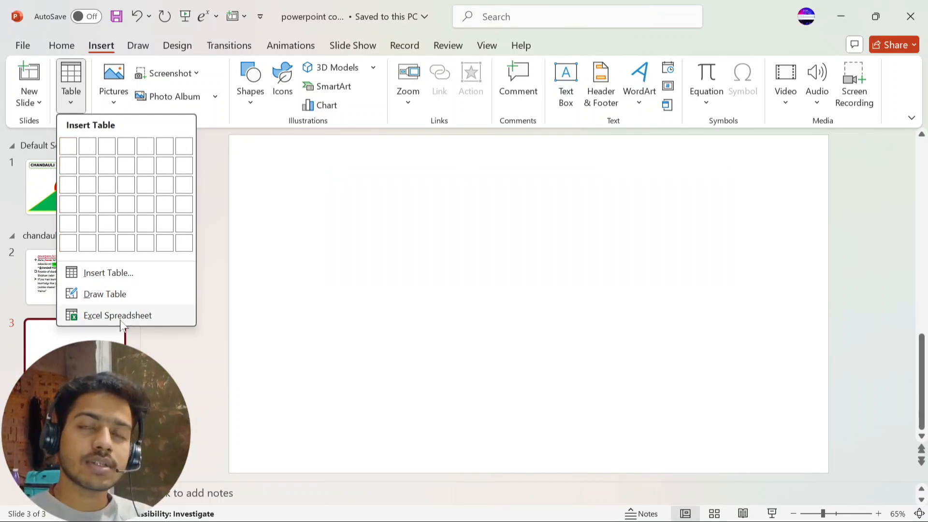
pyautogui.click(138, 299)
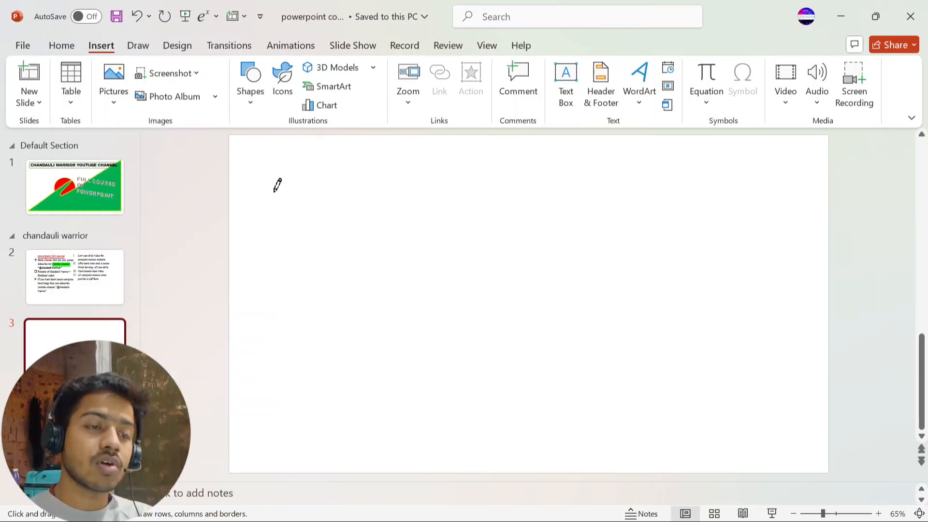
pyautogui.moveTo(283, 162)
pyautogui.mouseDown()
pyautogui.moveTo(310, 255)
pyautogui.moveTo(458, 370)
pyautogui.moveTo(832, 399)
pyautogui.moveTo(733, 437)
pyautogui.mouseUp()
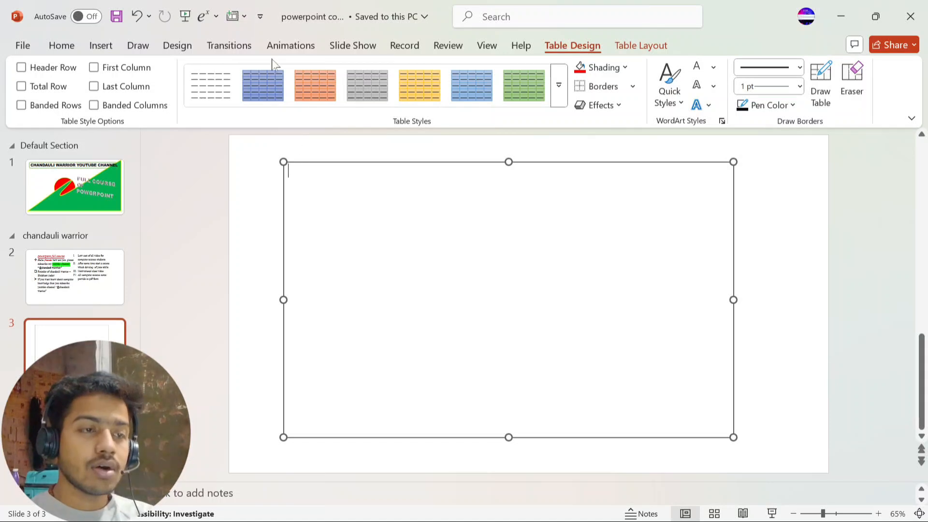
# Turn on First Column and try several table styles on the drawn table, including gold, finishing with the first Light style.
pyautogui.click(277, 86)
pyautogui.click(201, 90)
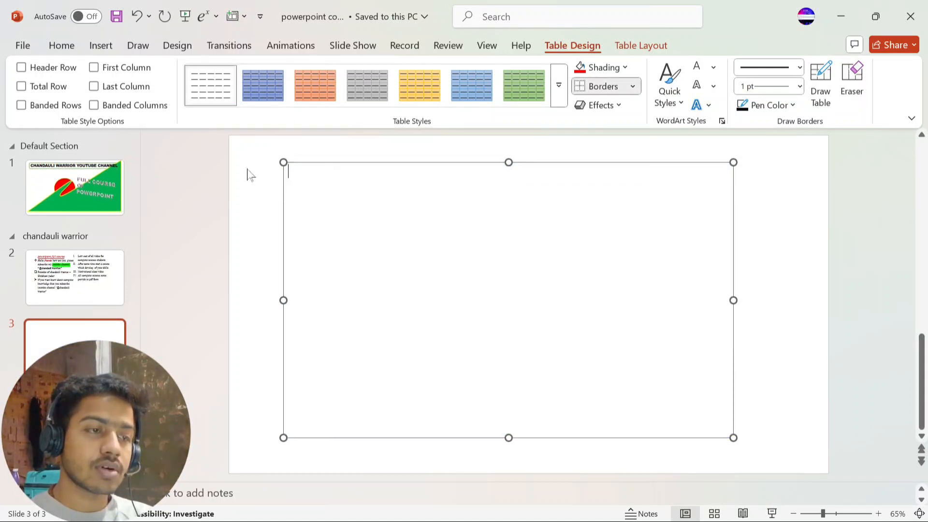
pyautogui.click(94, 67)
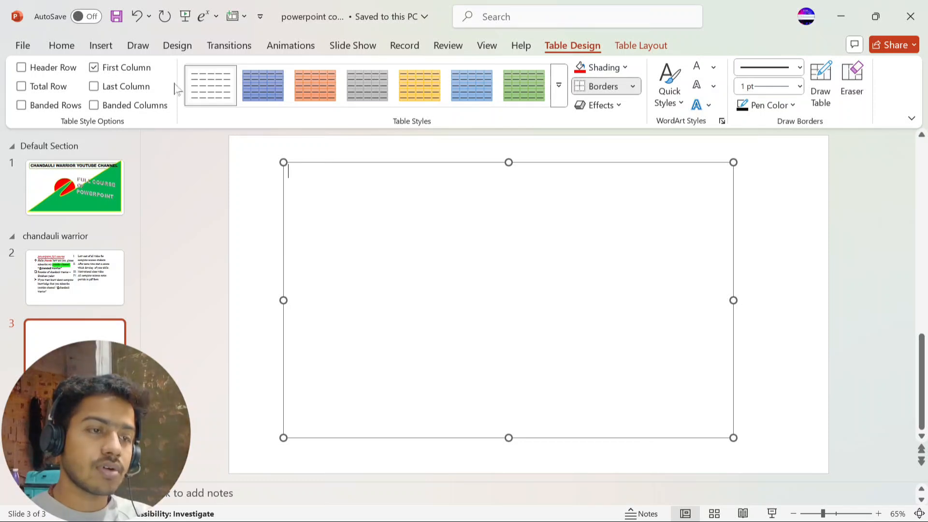
pyautogui.click(409, 82)
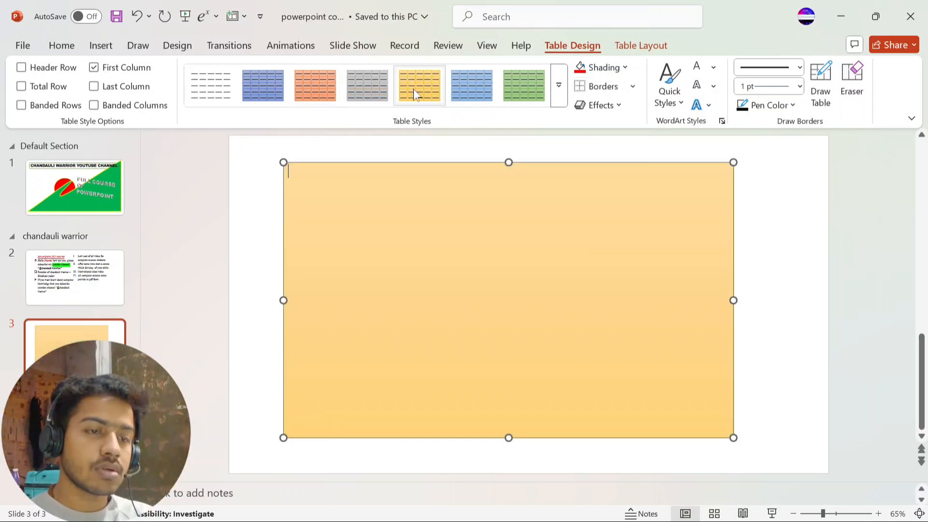
pyautogui.click(559, 85)
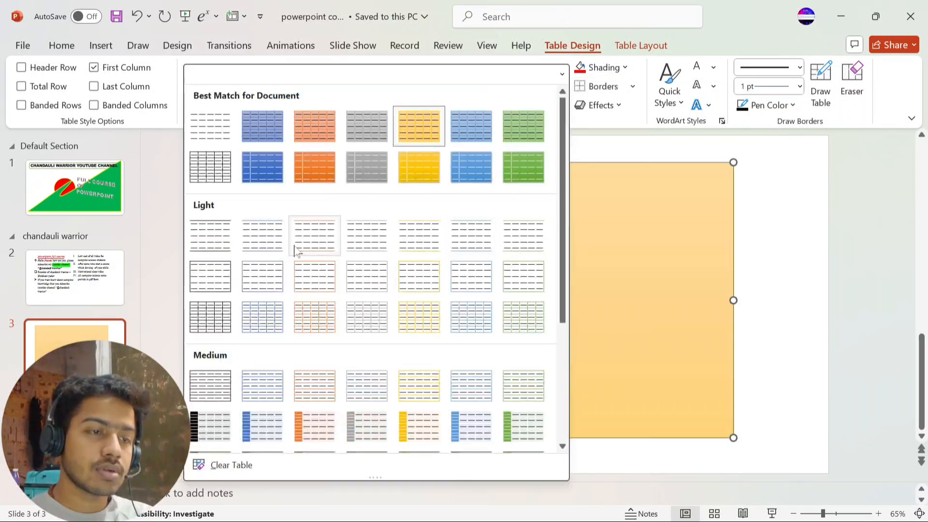
pyautogui.click(212, 237)
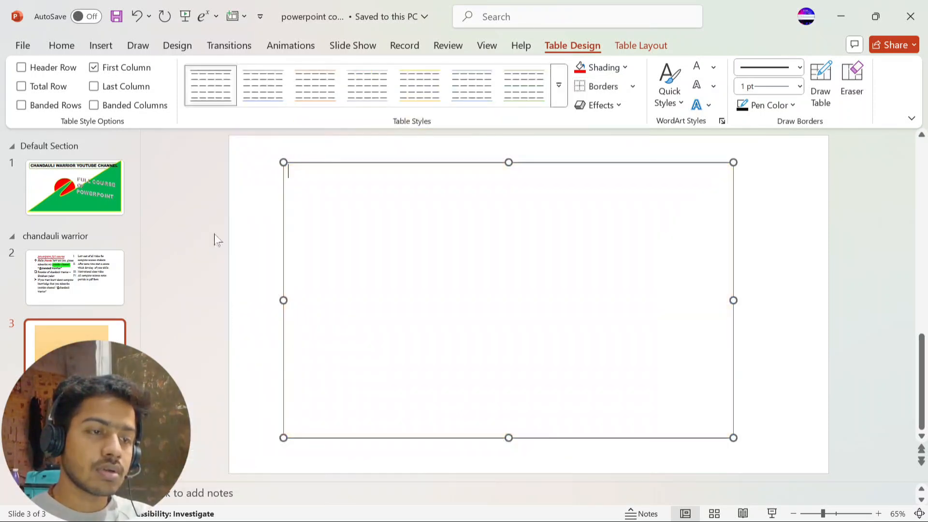
# Turn on Header Row, Total Row, Banded Rows, Last Column and Banded Columns, and apply the orange second-row Best Match style to the drawn table.
pyautogui.click(21, 67)
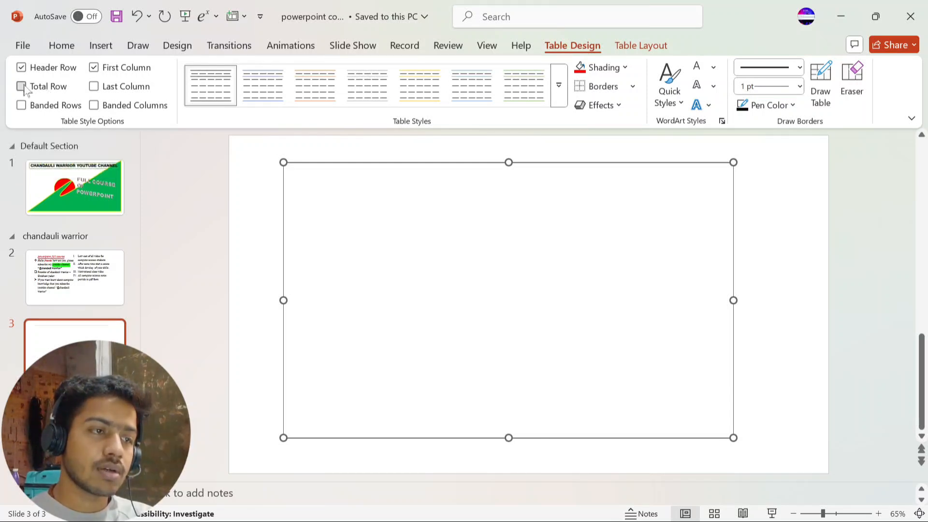
pyautogui.click(22, 86)
pyautogui.click(21, 105)
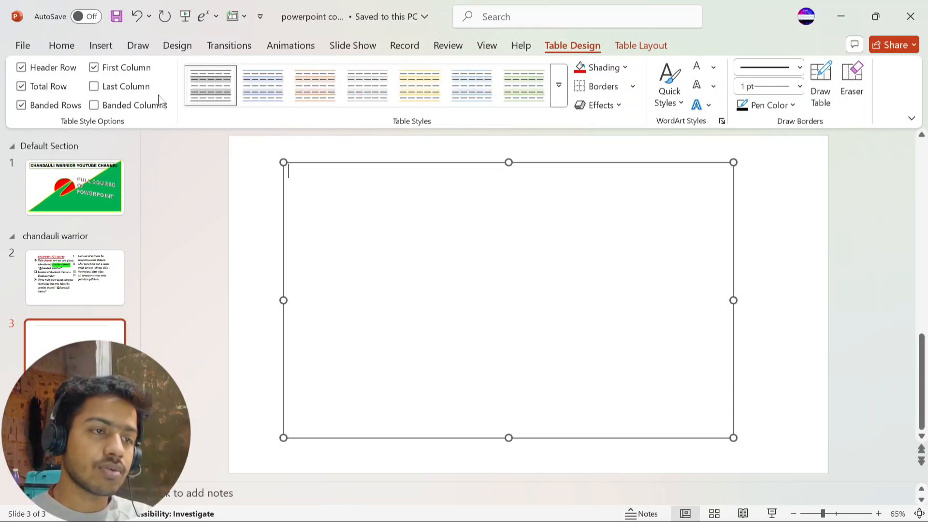
pyautogui.click(95, 88)
pyautogui.click(94, 105)
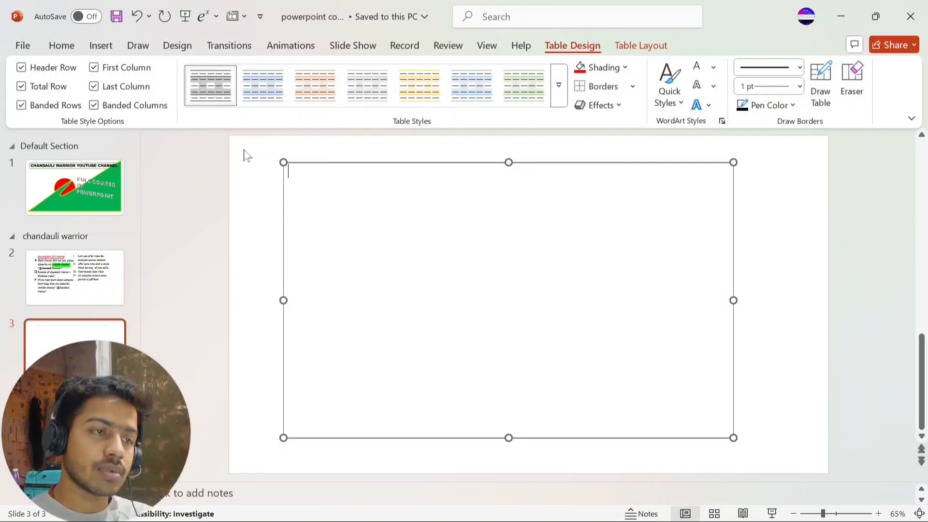
pyautogui.click(558, 86)
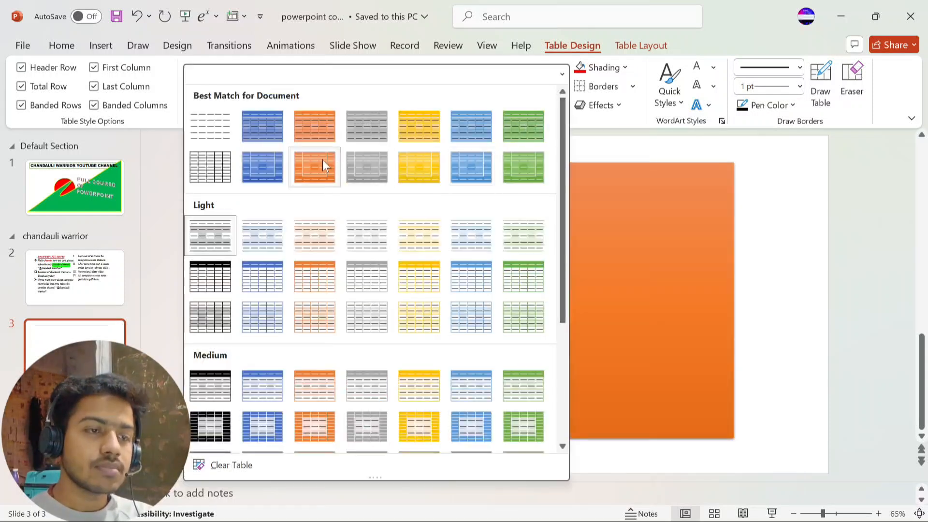
pyautogui.click(323, 160)
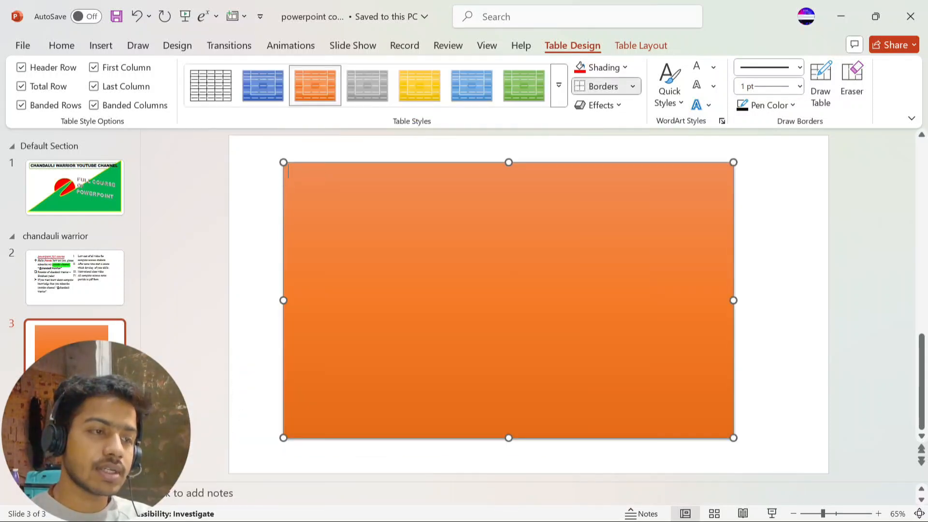
# Delete the drawn orange table from slide 3.
pyautogui.click(559, 85)
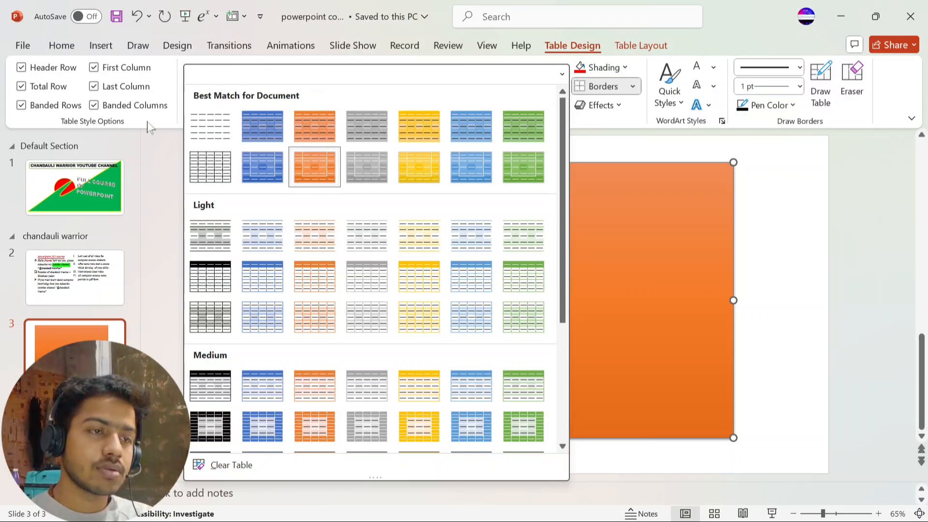
pyautogui.press('Escape')
pyautogui.press('Delete')
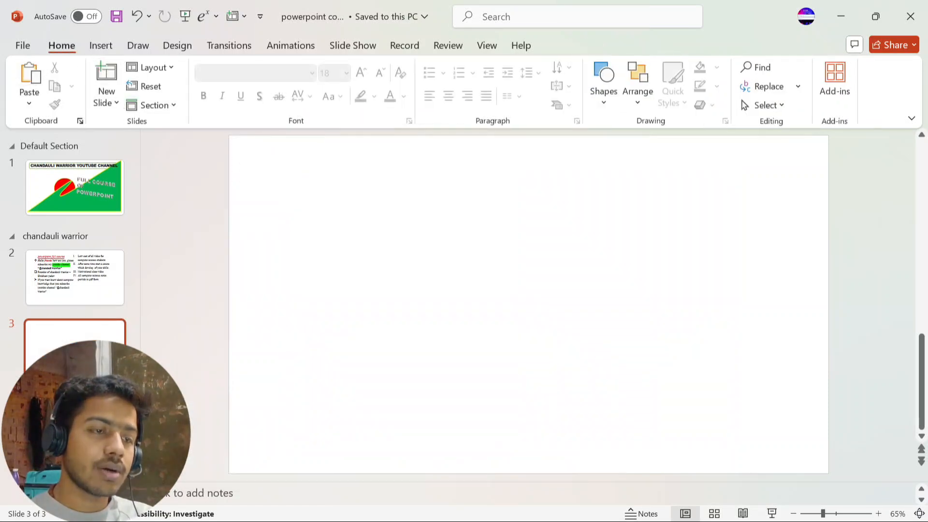
# Insert a table with 7 columns and 6 rows on slide 3.
pyautogui.click(100, 45)
pyautogui.click(71, 80)
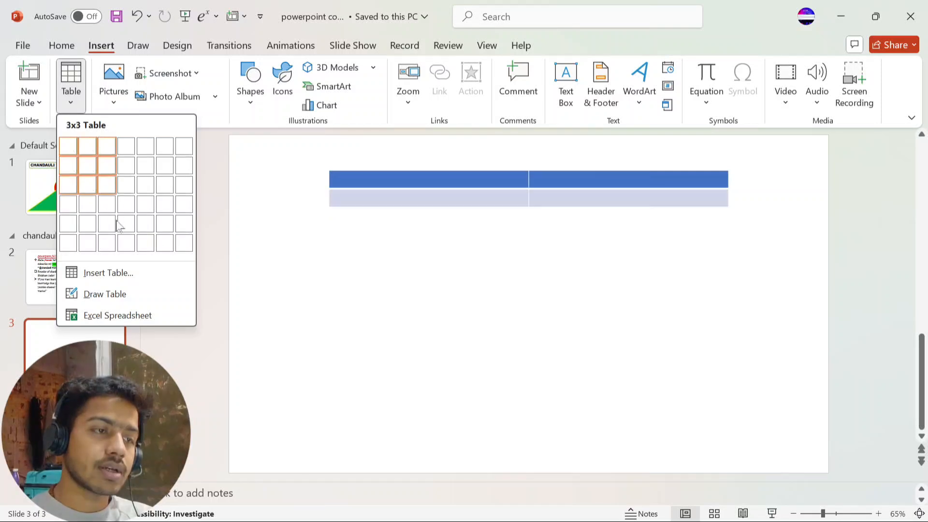
pyautogui.click(182, 250)
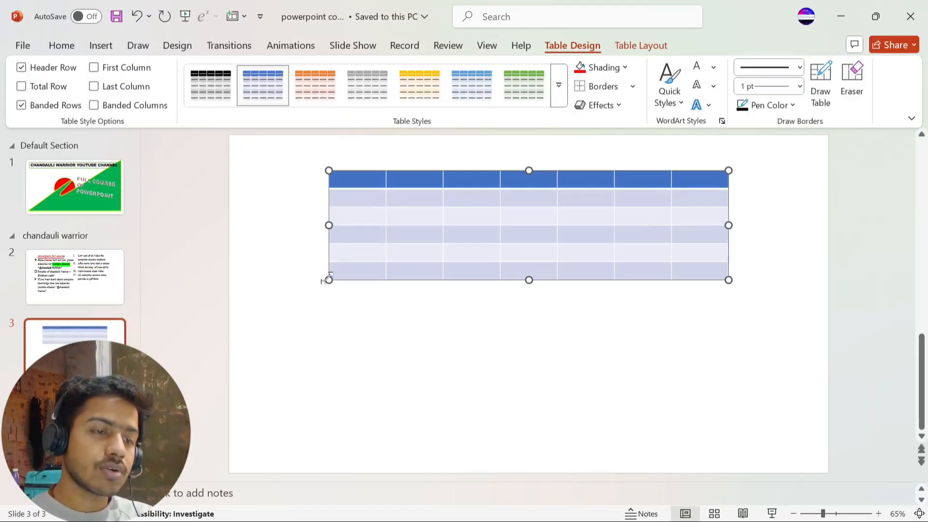
# Enlarge the 7-column table on all sides so it fills most of slide 3.
pyautogui.moveTo(328, 279); pyautogui.dragTo(306, 446)
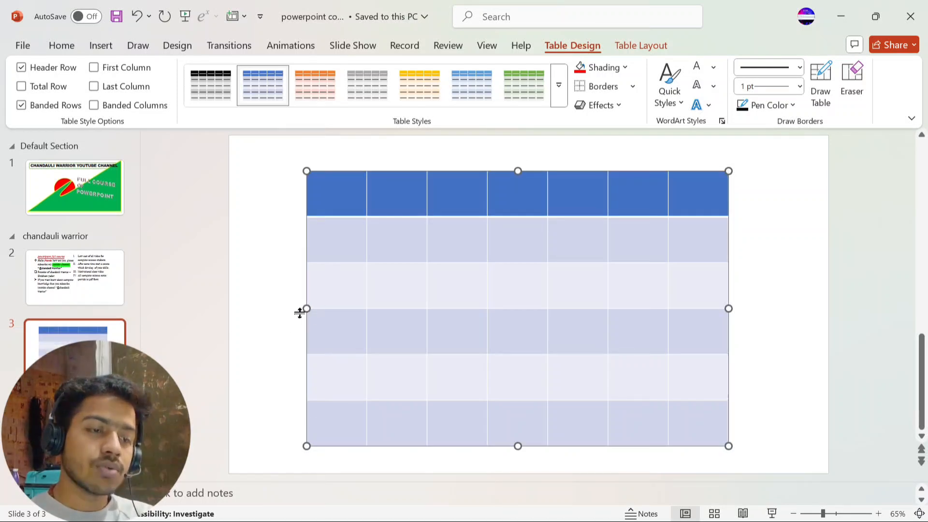
pyautogui.moveTo(300, 313); pyautogui.dragTo(254, 290)
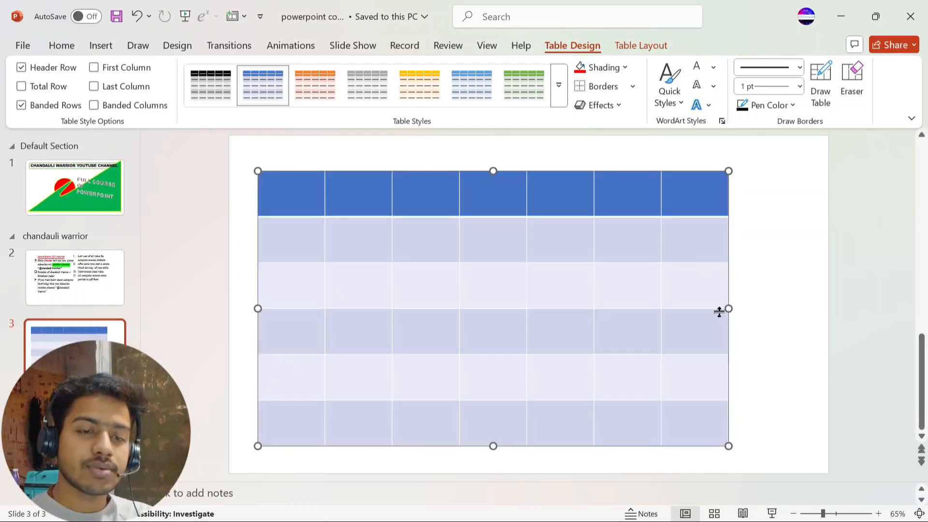
pyautogui.moveTo(728, 307); pyautogui.dragTo(799, 307)
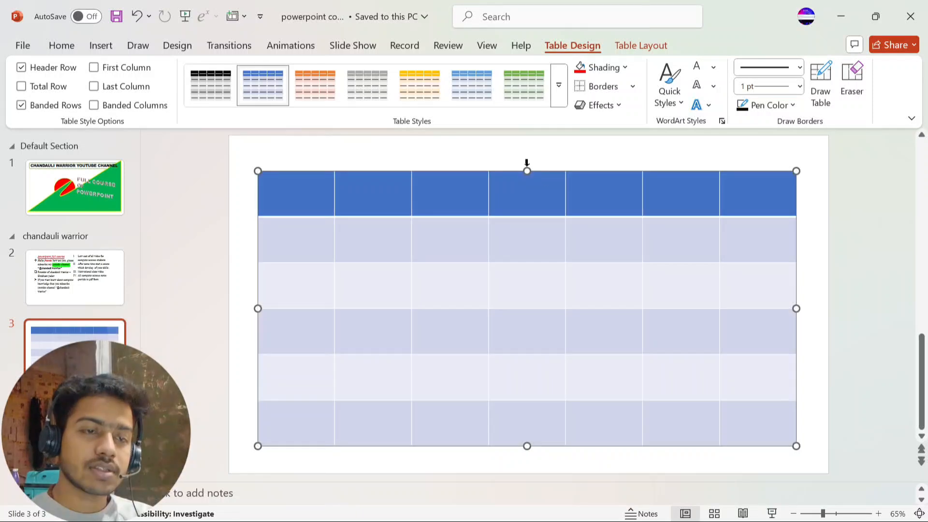
pyautogui.moveTo(527, 171); pyautogui.dragTo(526, 157)
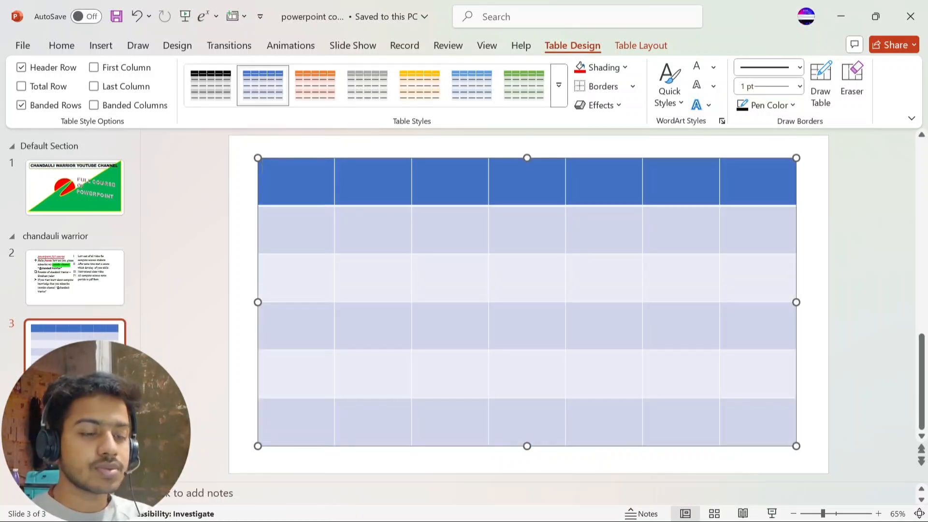
# Fill the table's seven header cells with filler text from "dgsdfbfgsdvd" to "hfgrhsrhsfh" and enter "dsgbf" below the first one.
pyautogui.write('dgsdfbfgsdvd')
pyautogui.write('sd')
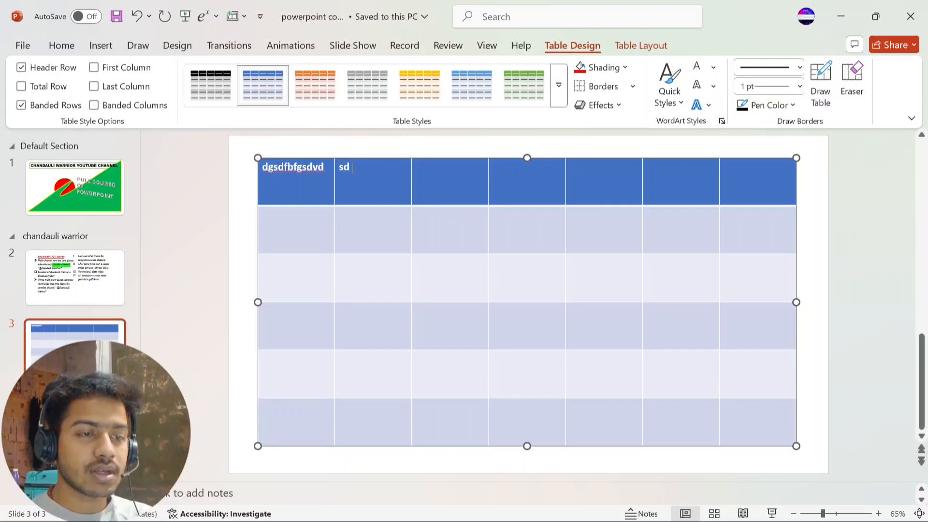
pyautogui.write('sdggd')
pyautogui.write('dgfdgdfgsdfg')
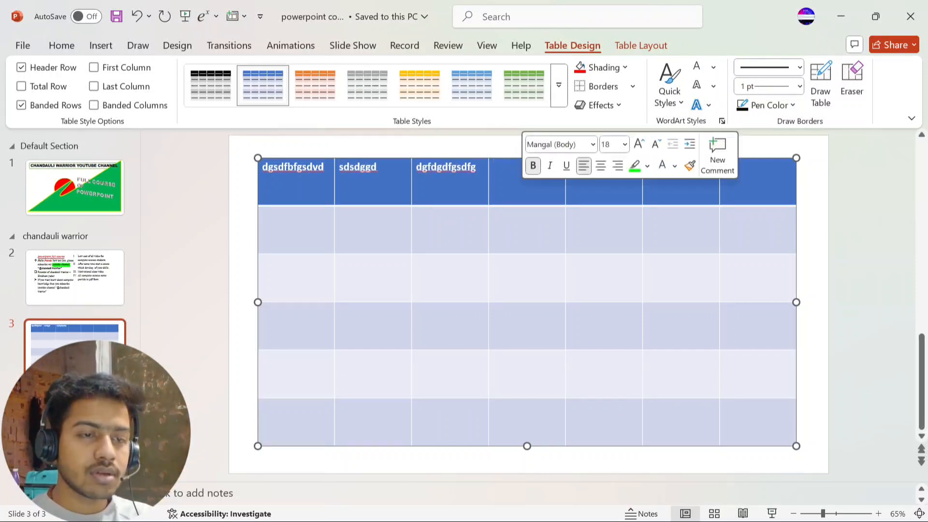
pyautogui.write('fhsfghfrhgfh')
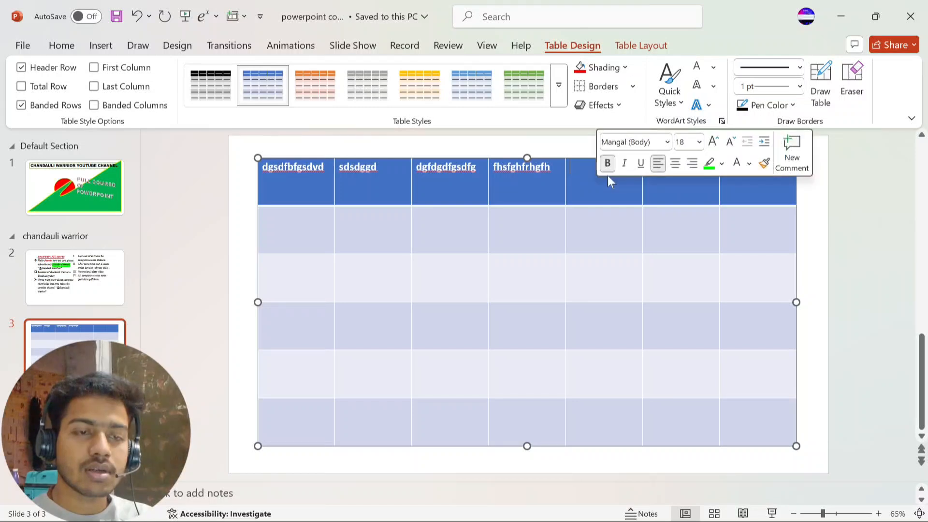
pyautogui.write('hfghfgfhsfgfsdghgsfghfg')
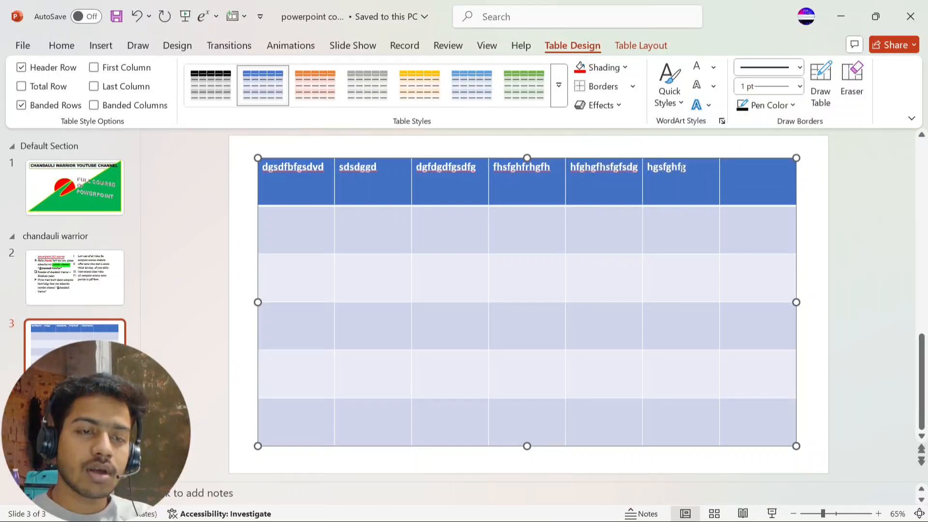
pyautogui.write('htrfhhfgrhsrhsfh')
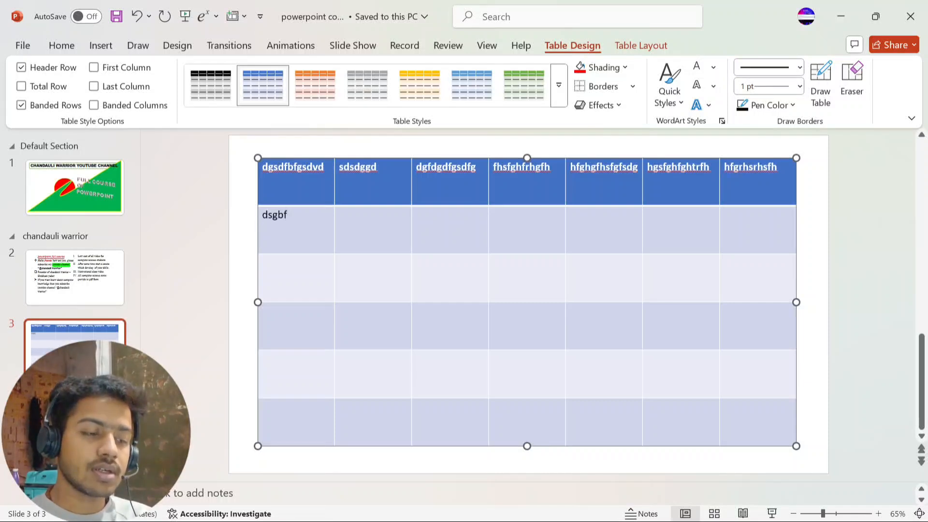
# Undo the cell text, the table enlargements and the 7-column table insertion so that slide 3 is blank.
pyautogui.hotkey('ctrl', 'z')
pyautogui.hotkey('ctrl', 'z')
pyautogui.hotkey('ctrl', 'z')
pyautogui.hotkey('ctrl', 'z')
pyautogui.hotkey('ctrl', 'z')
pyautogui.hotkey('ctrl', 'z')
pyautogui.hotkey('ctrl', 'z')
pyautogui.hotkey('ctrl', 'z')
pyautogui.hotkey('ctrl', 'z')
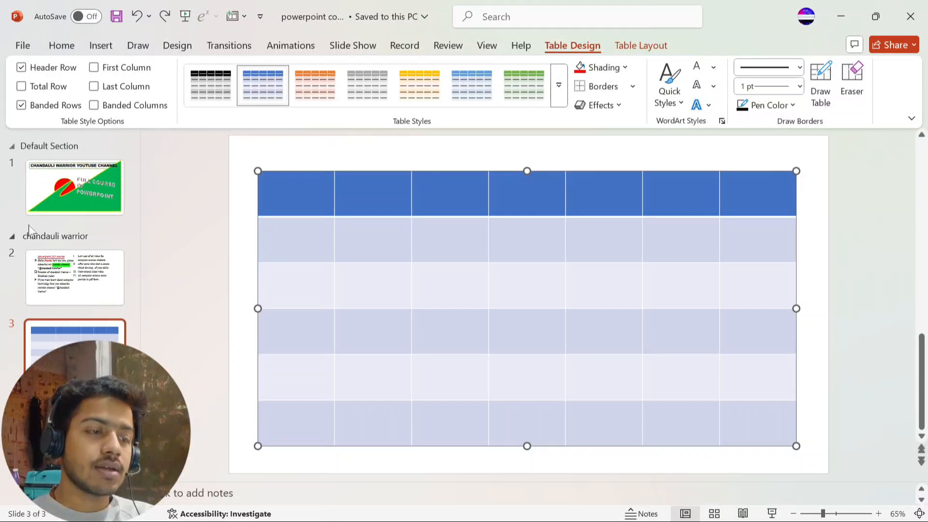
pyautogui.hotkey('ctrl', 'z')
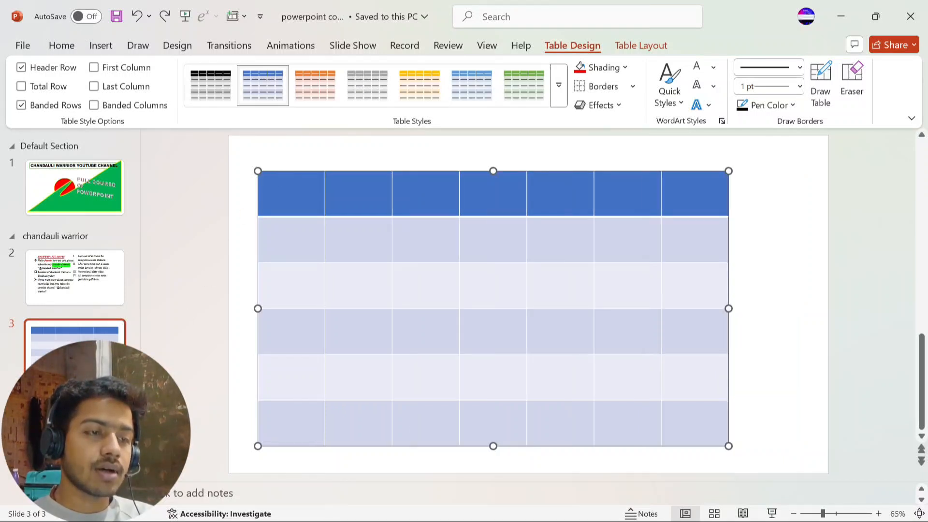
pyautogui.hotkey('ctrl', 'z')
pyautogui.hotkey('ctrl', 'z')
pyautogui.hotkey('ctrl', 'z')
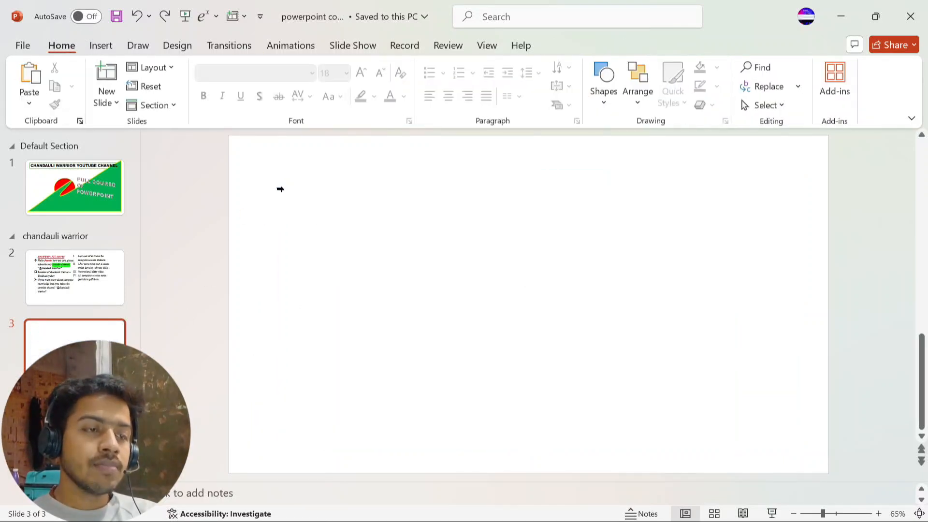
# Insert the stock image of the coronavirus test tubes on slide 3.
pyautogui.click(100, 45)
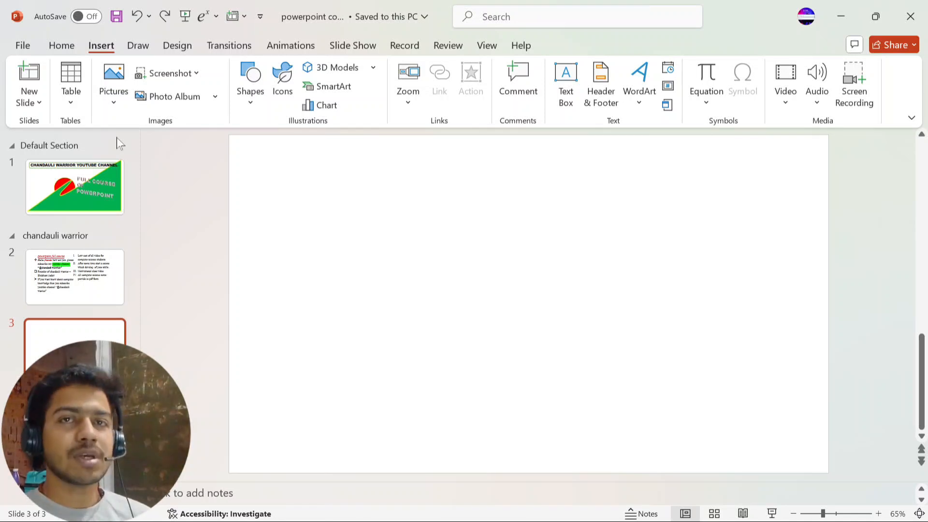
pyautogui.click(114, 84)
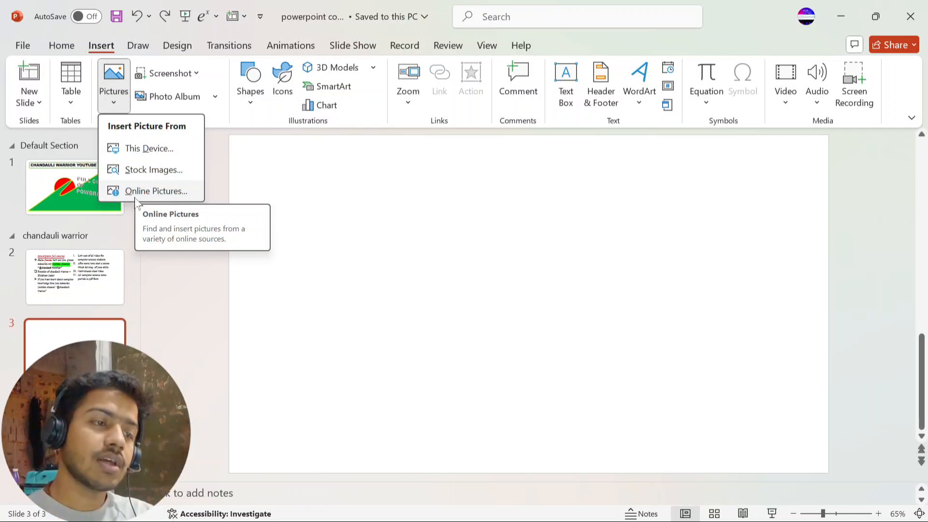
pyautogui.click(150, 167)
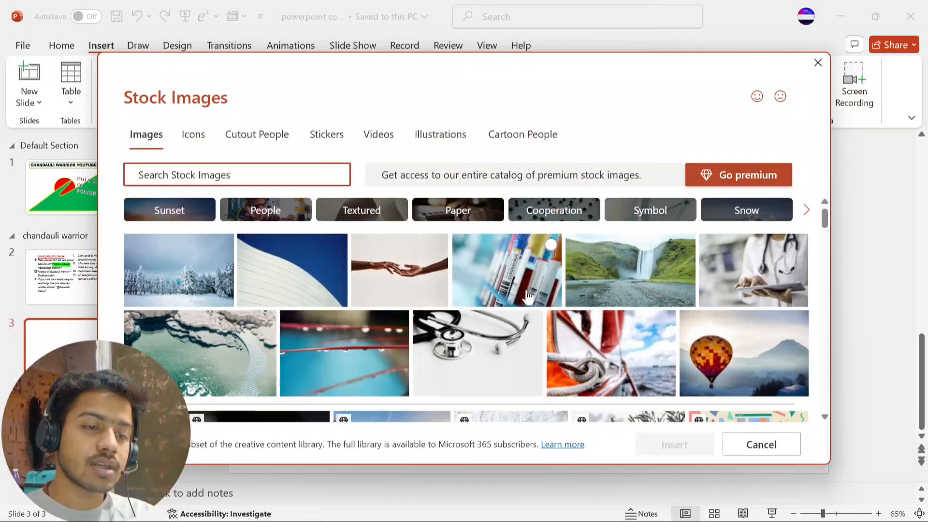
pyautogui.click(549, 244)
pyautogui.click(672, 443)
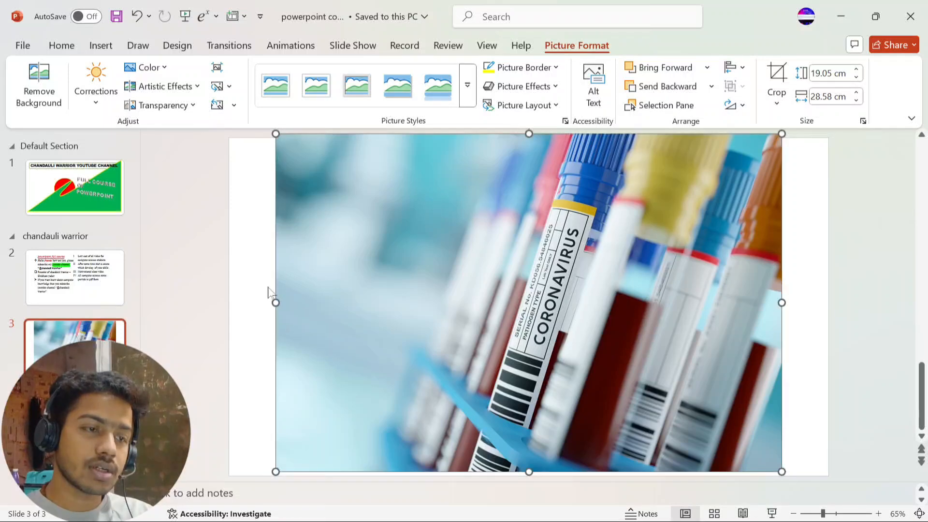
# Stretch the test tube picture to 19.05 cm high and 33.87 cm wide so it covers the whole slide.
pyautogui.moveTo(277, 302); pyautogui.dragTo(229, 304)
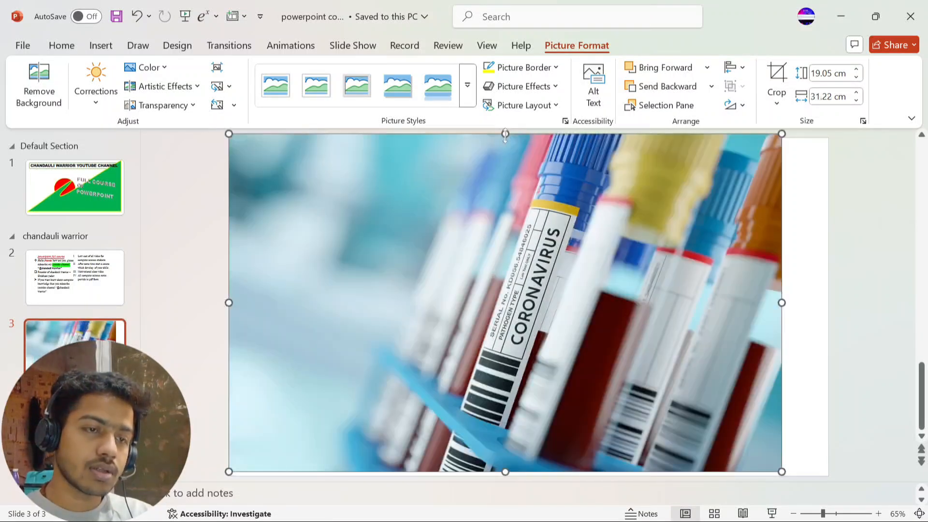
pyautogui.moveTo(504, 138); pyautogui.dragTo(506, 138)
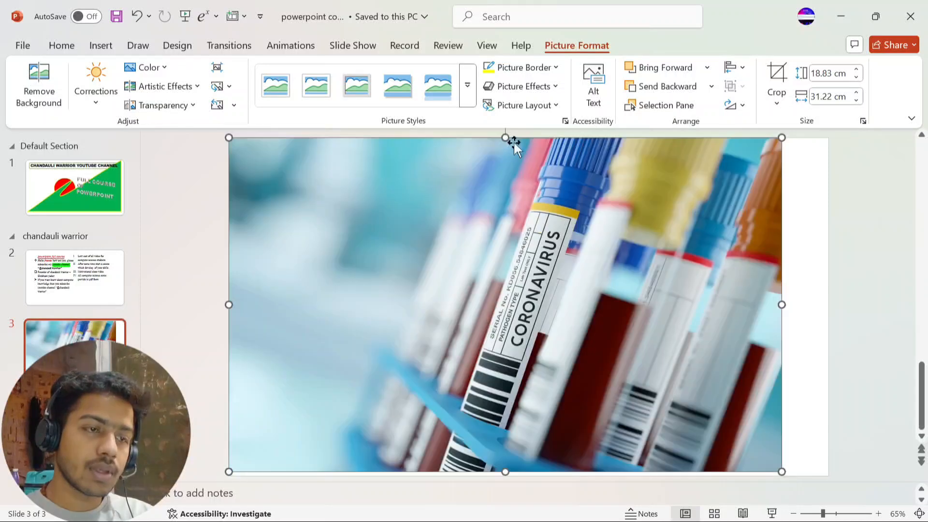
pyautogui.moveTo(782, 304); pyautogui.dragTo(828, 304)
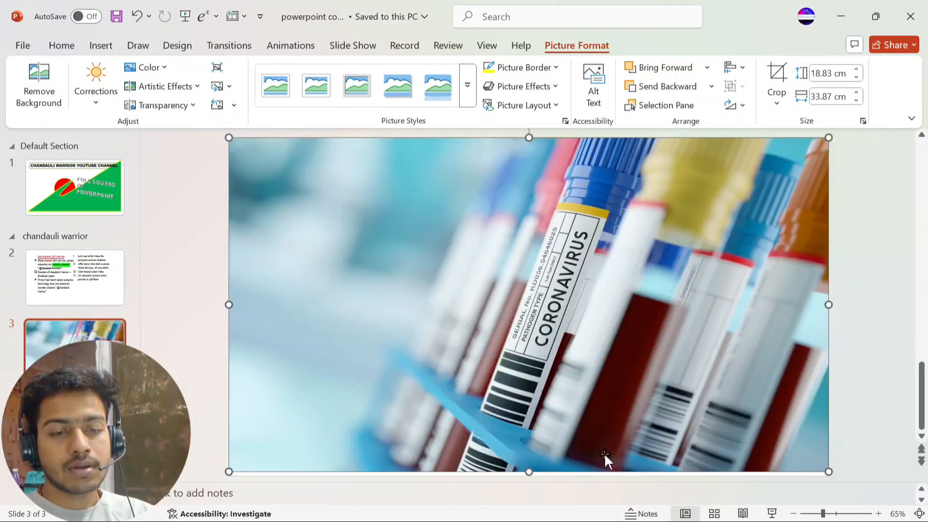
pyautogui.moveTo(533, 472); pyautogui.dragTo(529, 476)
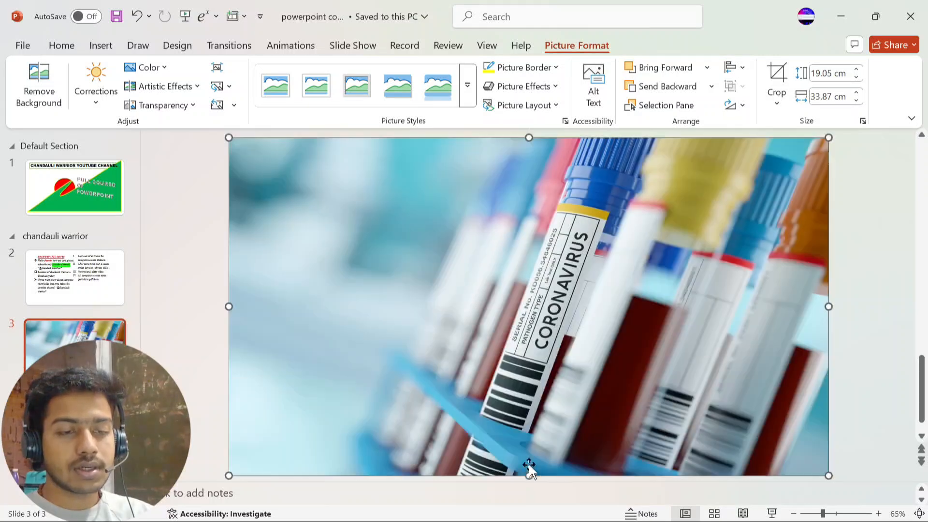
pyautogui.click(211, 242)
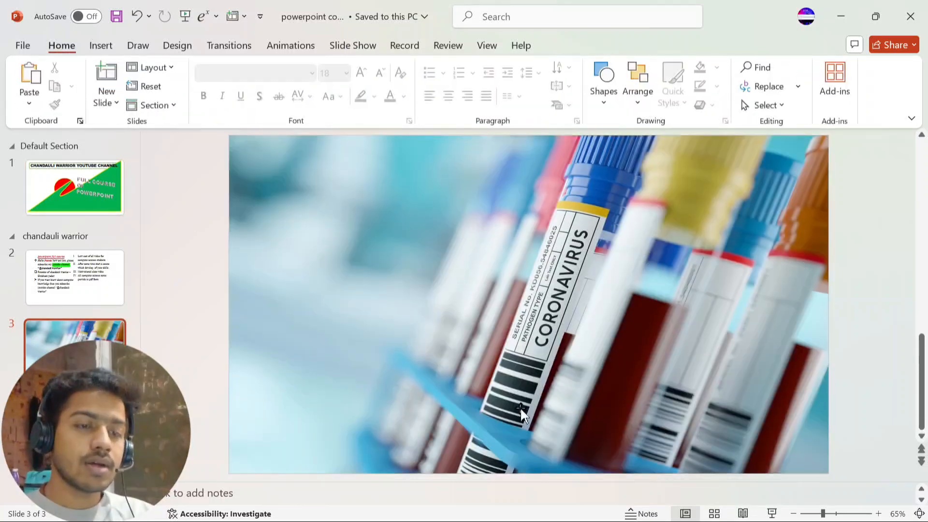
# Cut the test tube picture from slide 3.
pyautogui.click(363, 187)
pyautogui.rightClick(364, 187)
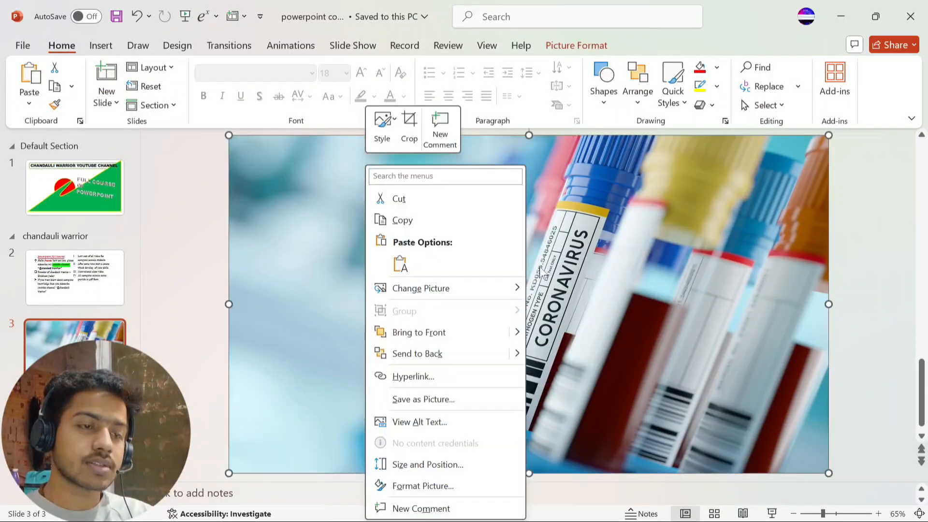
pyautogui.click(387, 198)
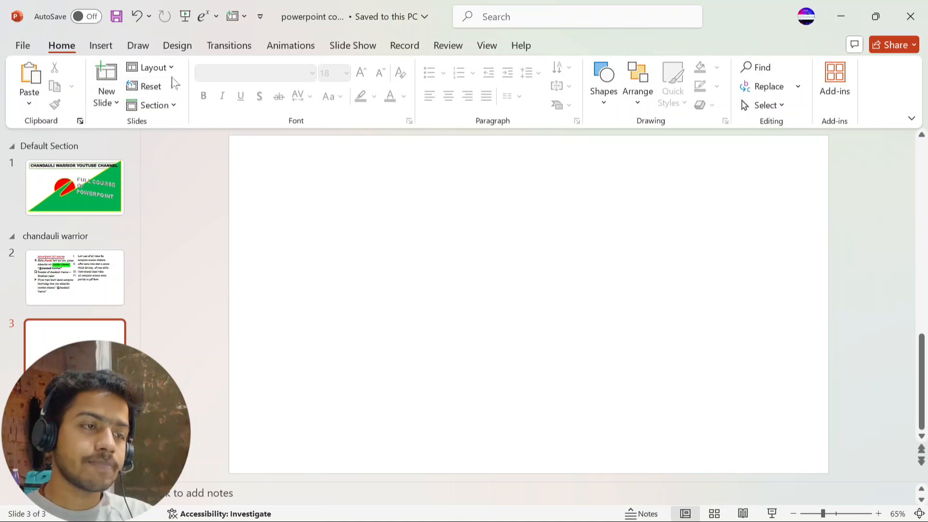
# Insert the picture "thumbnail" from the only pic folder on this device onto slide 3.
pyautogui.click(100, 45)
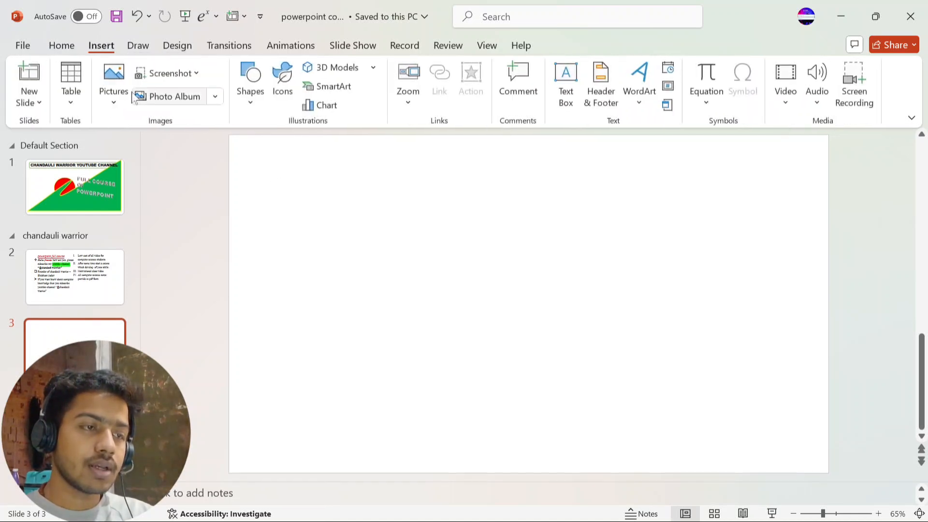
pyautogui.click(115, 97)
pyautogui.click(149, 149)
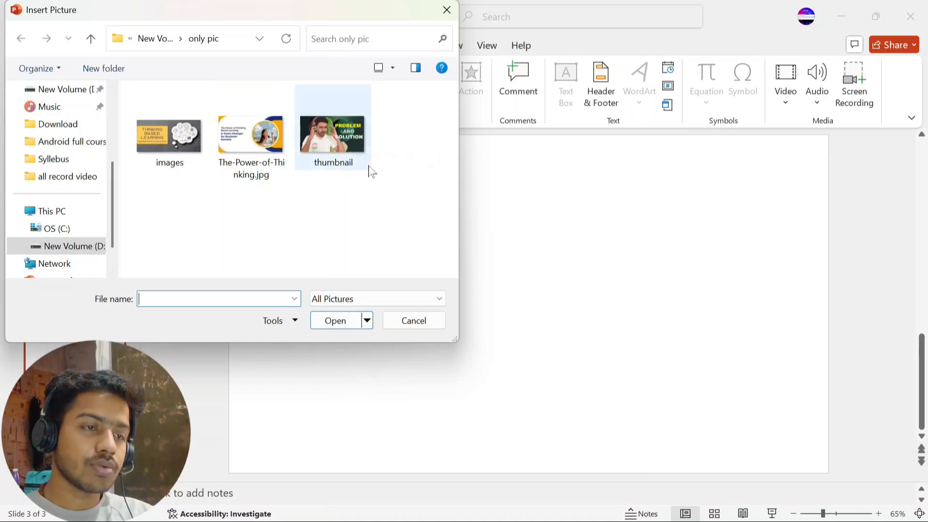
pyautogui.doubleClick(305, 138)
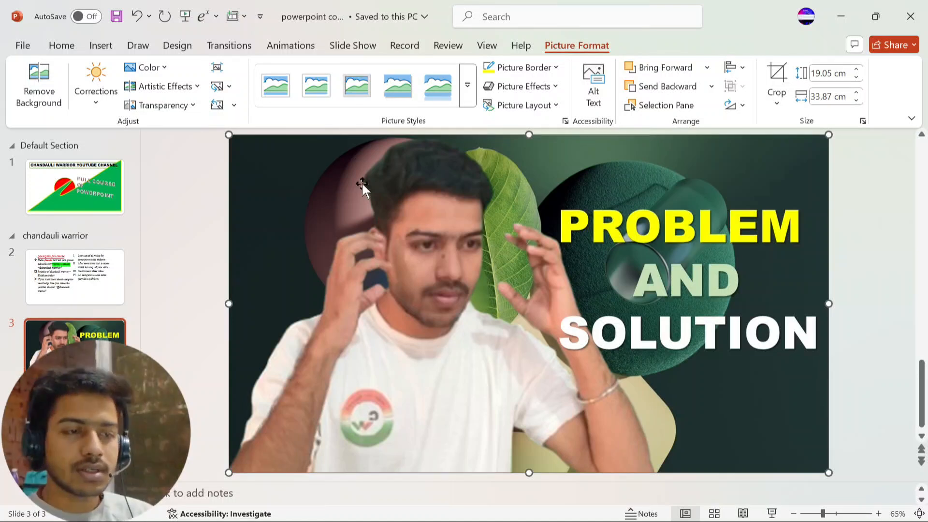
pyautogui.rightClick(390, 204)
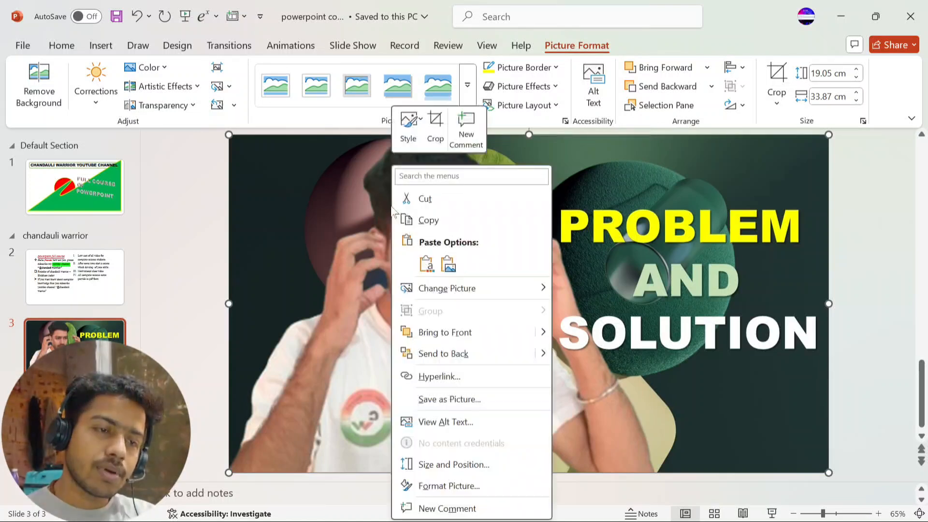
pyautogui.click(278, 209)
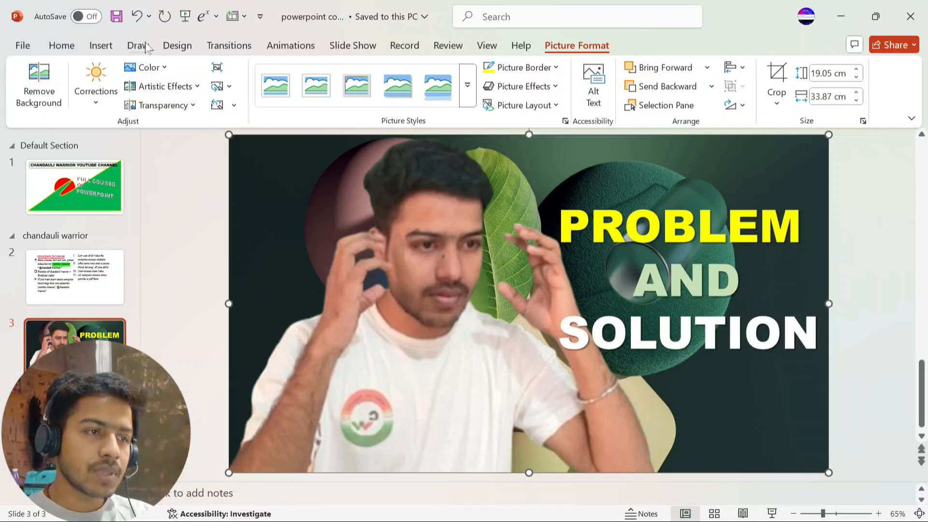
# Insert a screen clipping covering most of the desktop, excluding the icons along its edge, on slide 3.
pyautogui.click(101, 46)
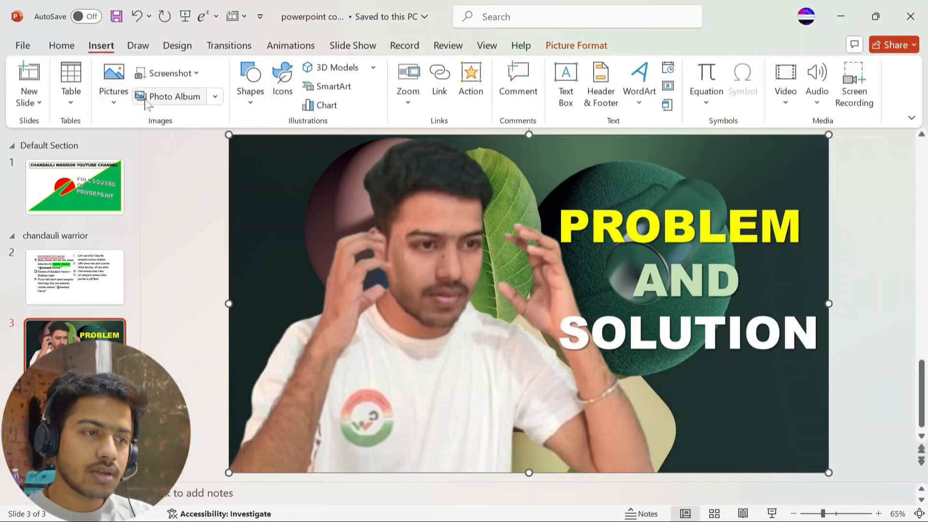
pyautogui.click(195, 74)
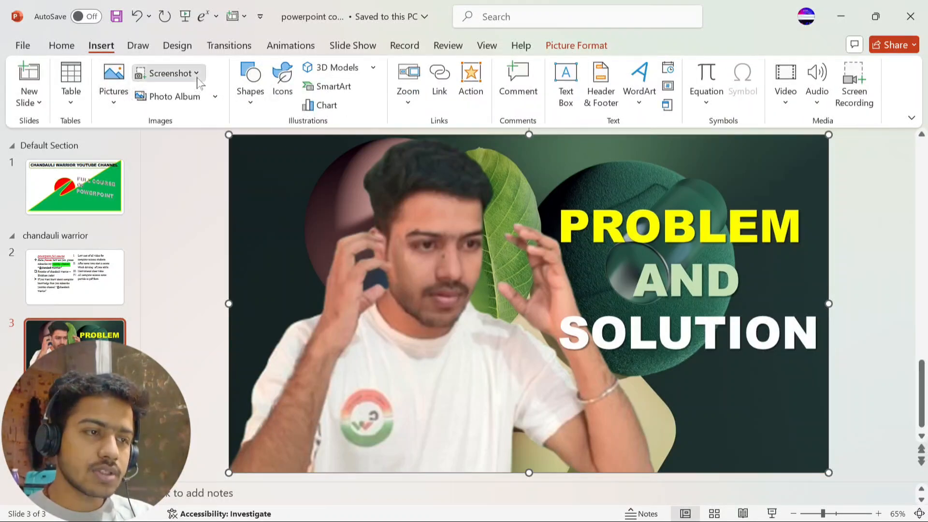
pyautogui.click(206, 102)
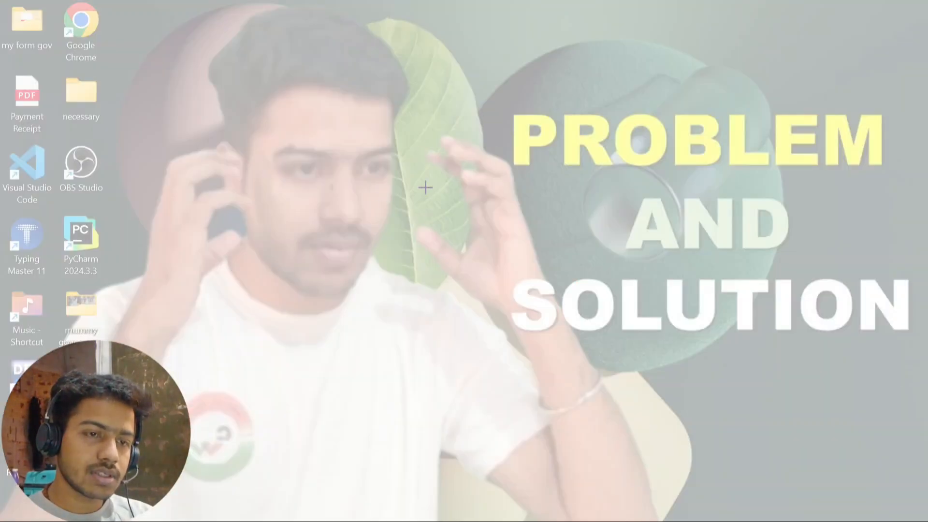
pyautogui.moveTo(177, 27); pyautogui.dragTo(923, 515)
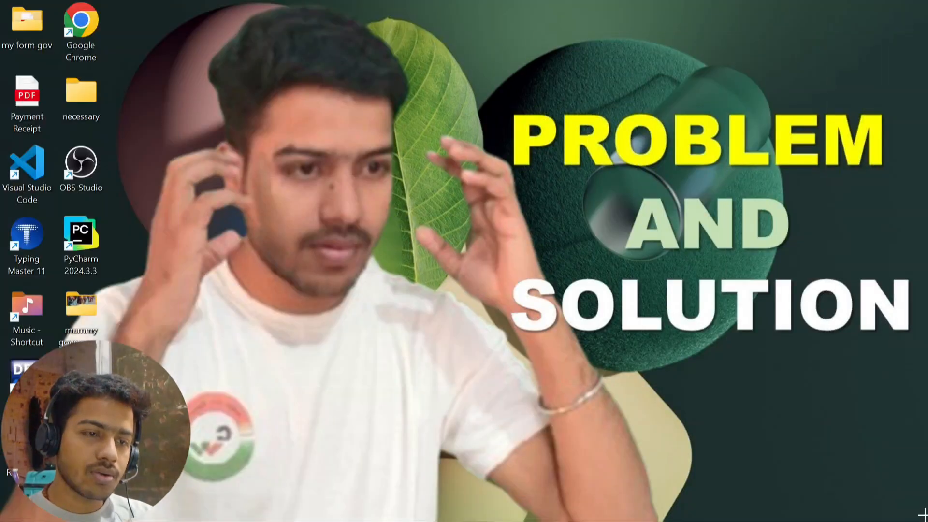
# Shrink the screen clipping to about 3.48 cm by 5.36 cm and place it in the slide's upper-left corner.
pyautogui.moveTo(654, 330); pyautogui.dragTo(766, 354)
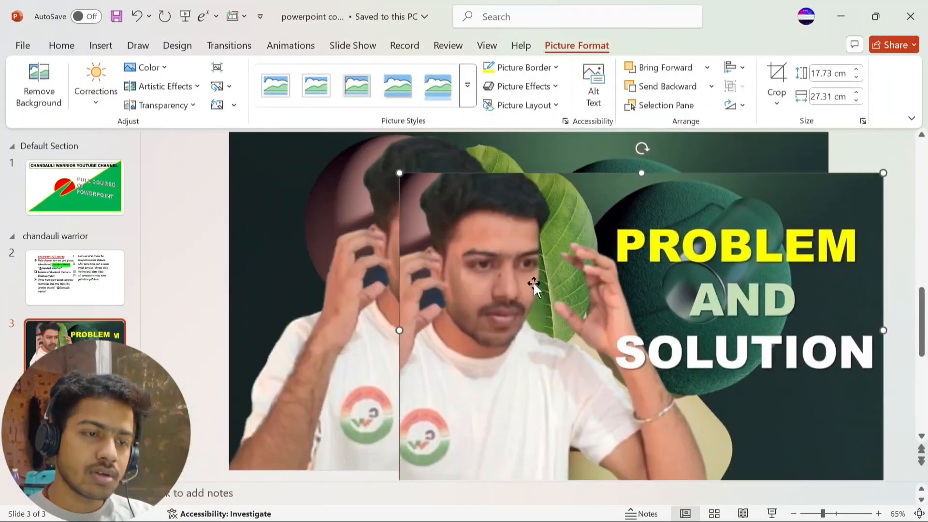
pyautogui.moveTo(627, 325); pyautogui.dragTo(506, 301)
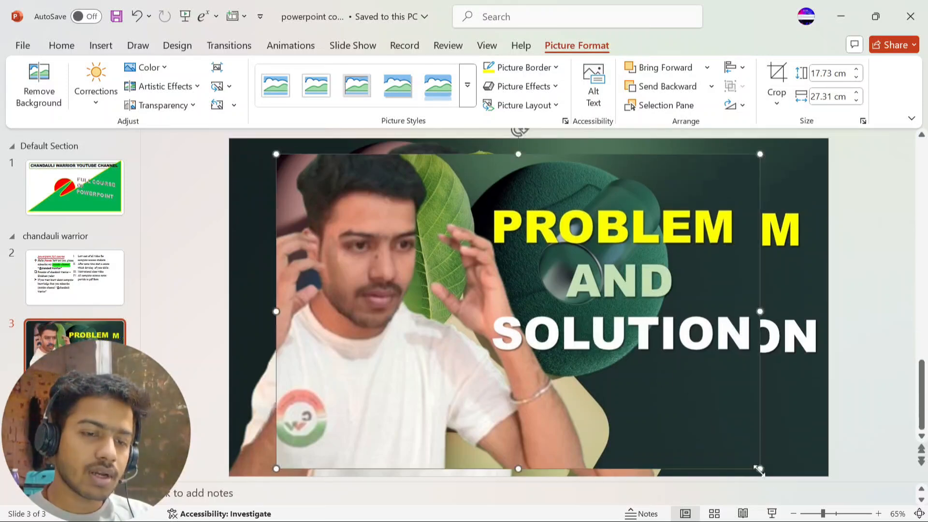
pyautogui.moveTo(759, 468); pyautogui.dragTo(371, 216)
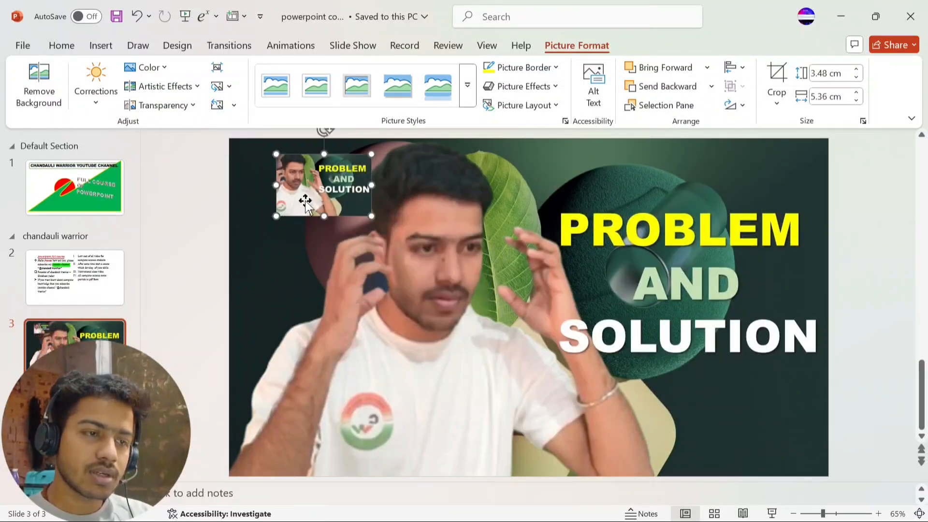
pyautogui.moveTo(306, 203); pyautogui.dragTo(267, 196)
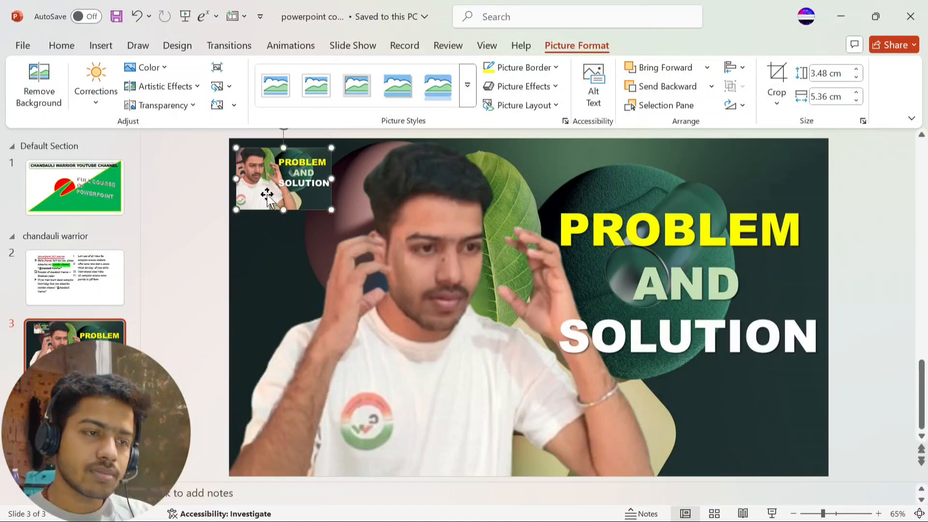
# Create a new photo album containing the picture "images" from the only pic folder.
pyautogui.click(543, 223)
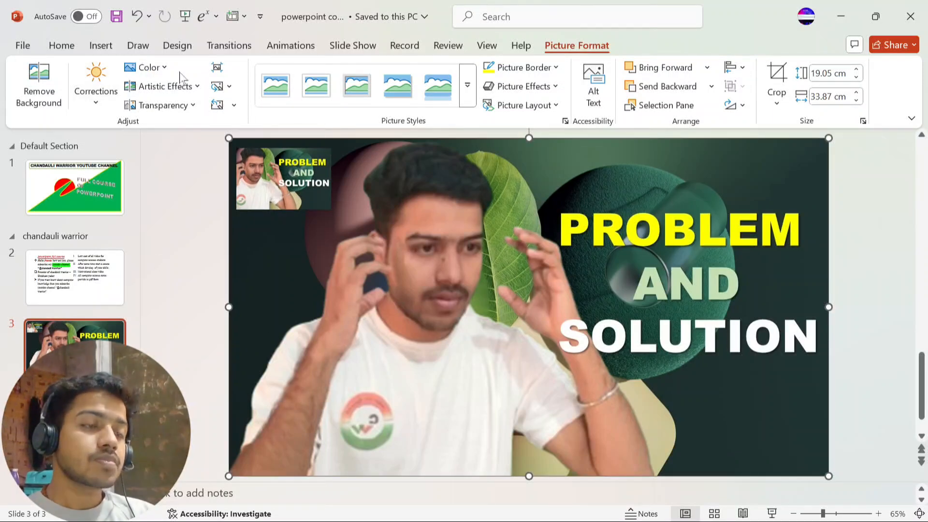
pyautogui.click(101, 46)
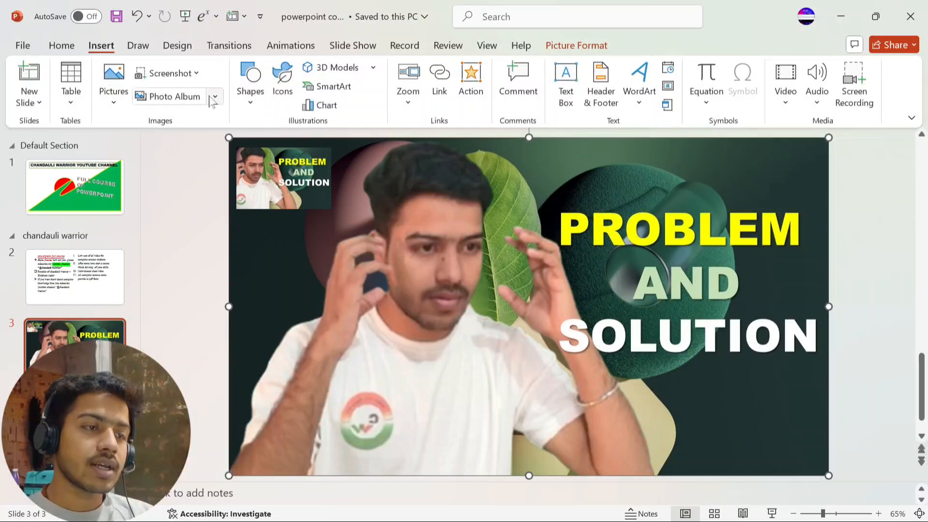
pyautogui.click(214, 98)
pyautogui.click(224, 115)
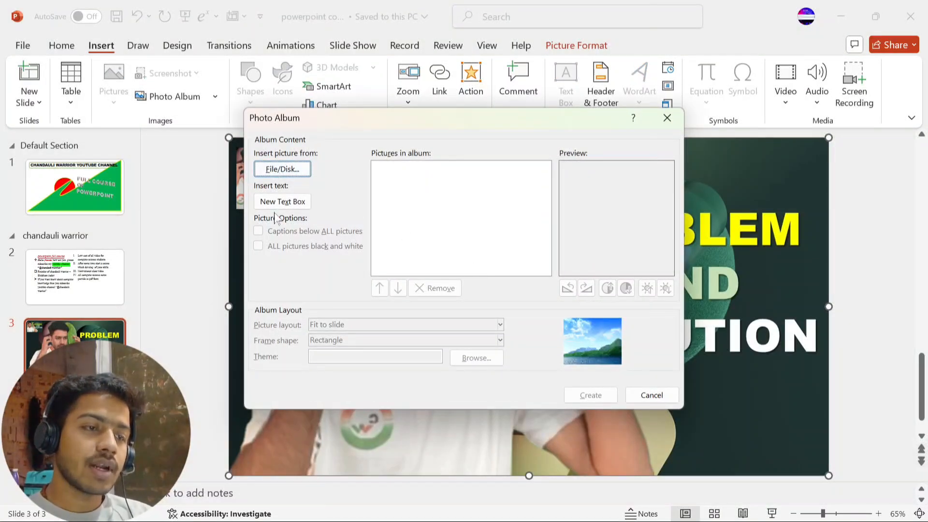
pyautogui.click(290, 172)
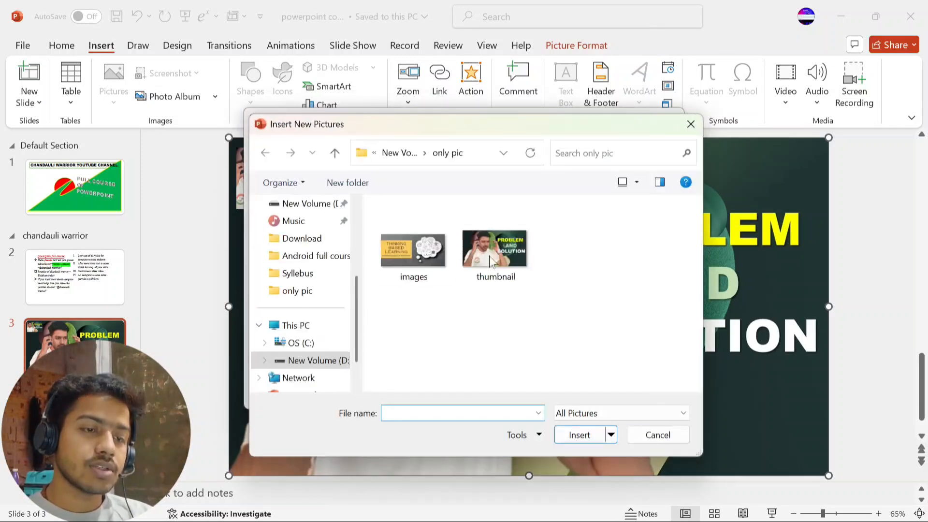
pyautogui.click(404, 244)
pyautogui.click(579, 435)
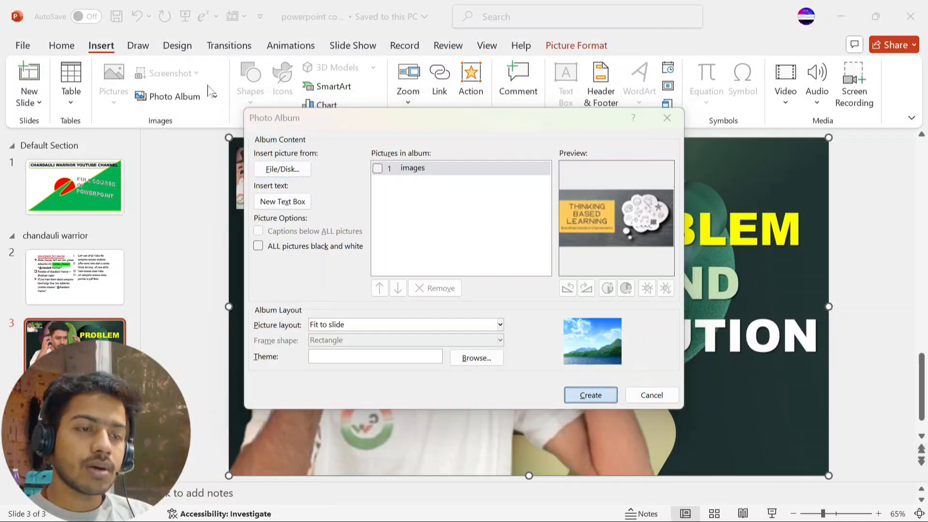
pyautogui.press('Return')
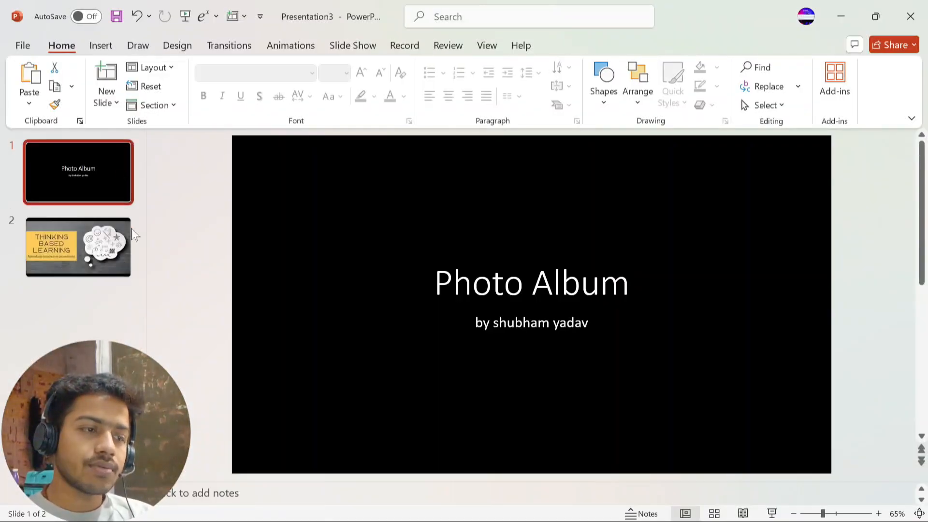
# View both slides of the new album and undo the placement of the picture on slide 2.
pyautogui.click(131, 233)
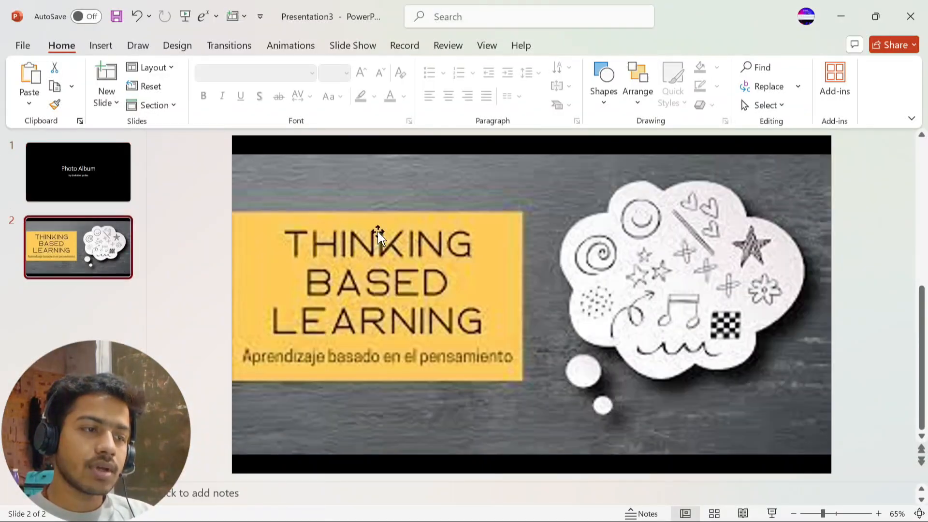
pyautogui.click(77, 183)
pyautogui.click(504, 284)
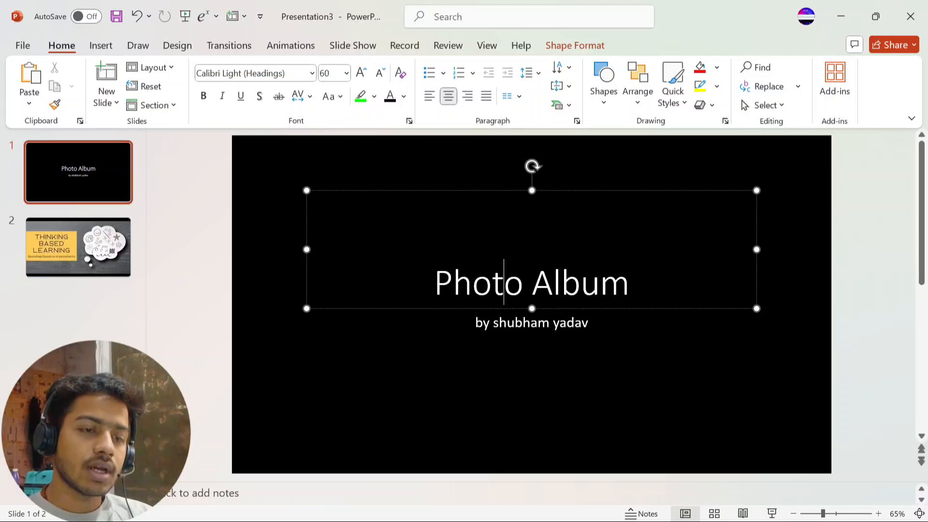
pyautogui.hotkey('ctrl', 'z')
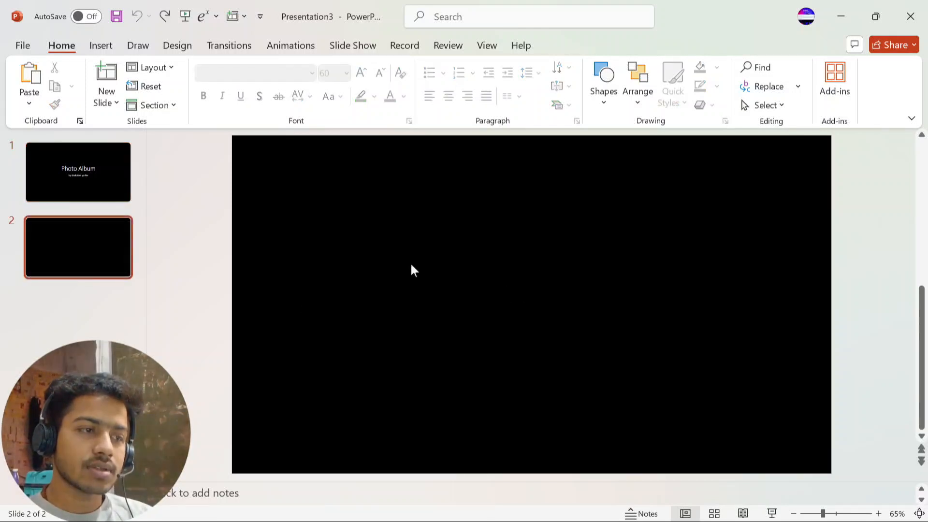
# Remove the Photo Album title slide, keeping only the blank slide in the presentation.
pyautogui.click(100, 45)
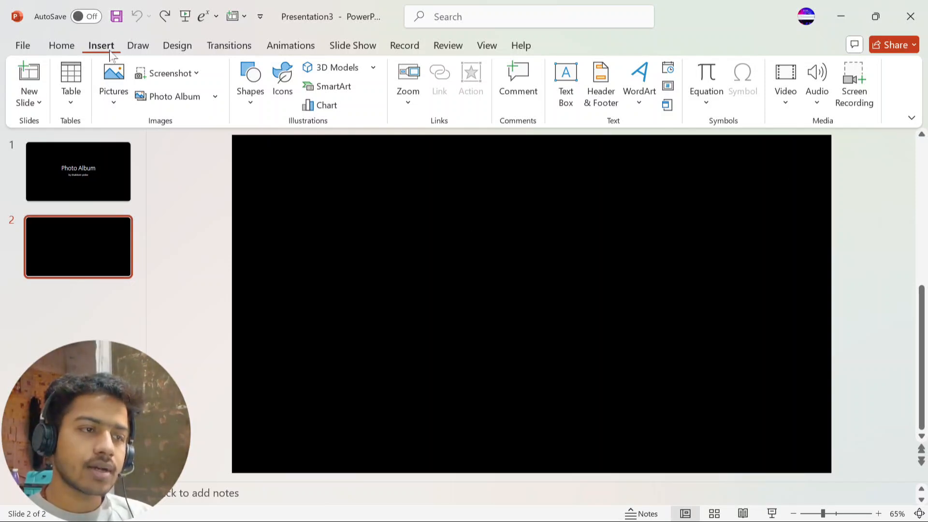
pyautogui.click(138, 48)
pyautogui.click(108, 48)
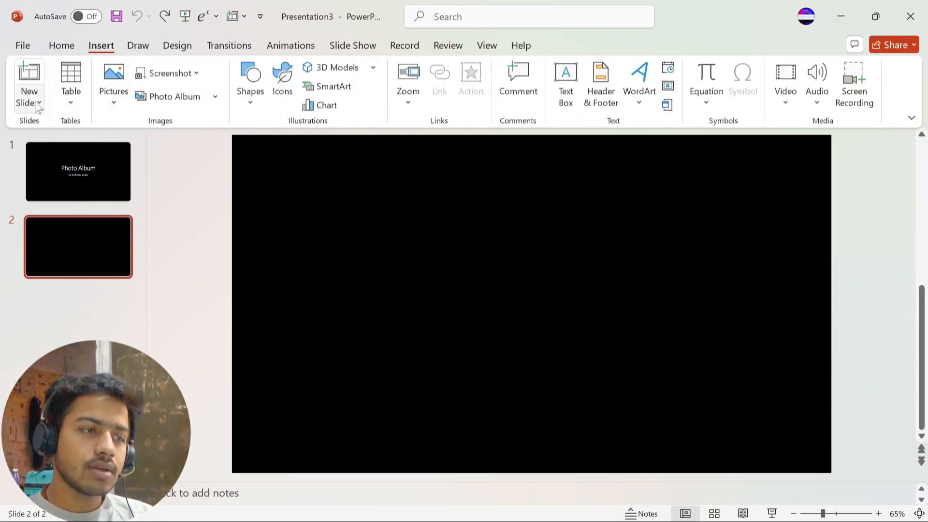
pyautogui.rightClick(56, 179)
pyautogui.click(91, 200)
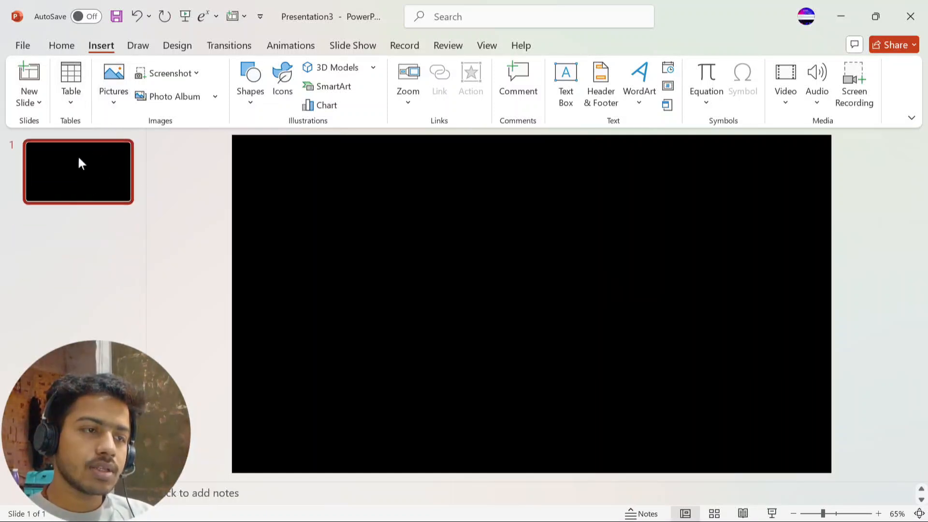
pyautogui.click(433, 225)
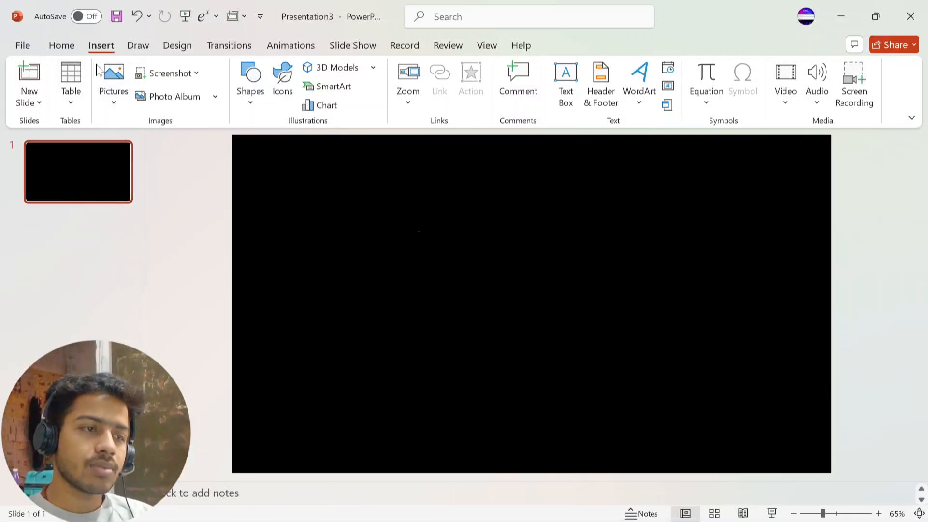
# Set the remaining slide's background to a solid white fill.
pyautogui.click(174, 46)
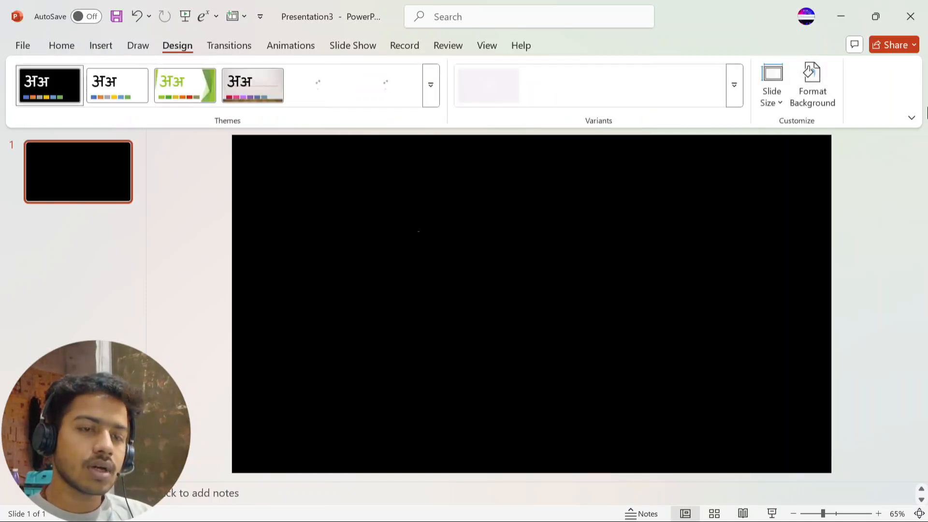
pyautogui.click(809, 97)
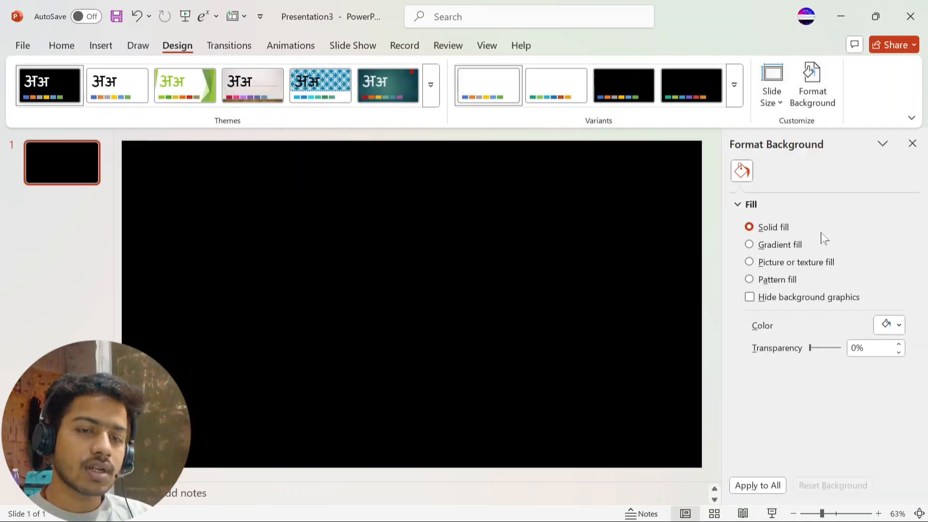
pyautogui.click(888, 324)
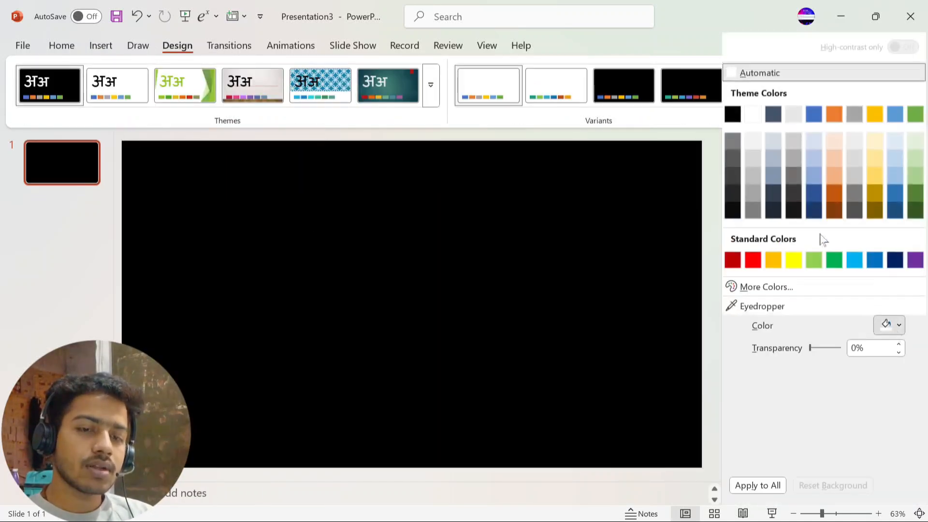
pyautogui.click(751, 116)
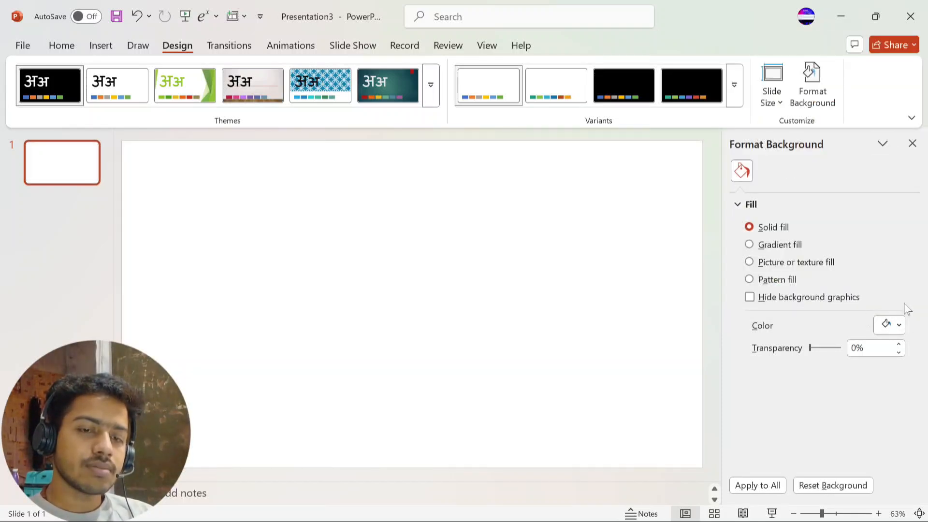
pyautogui.click(911, 143)
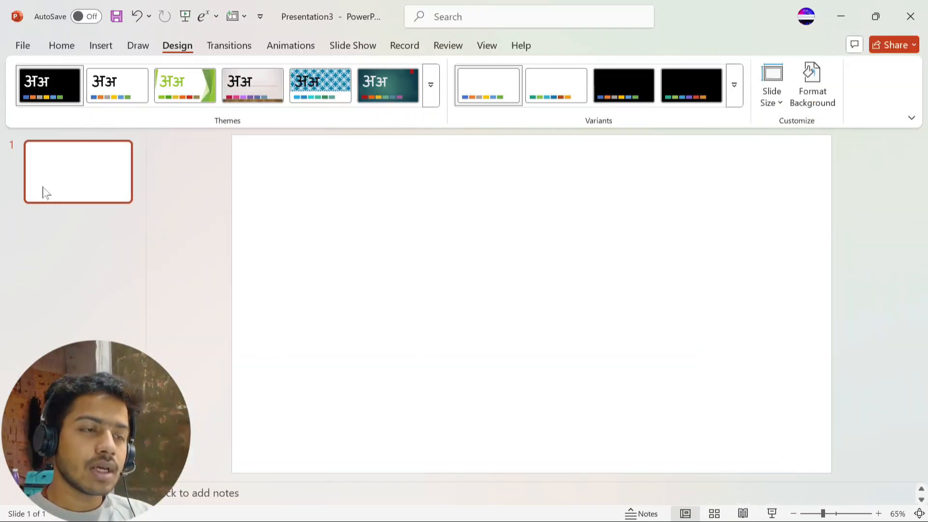
pyautogui.click(100, 45)
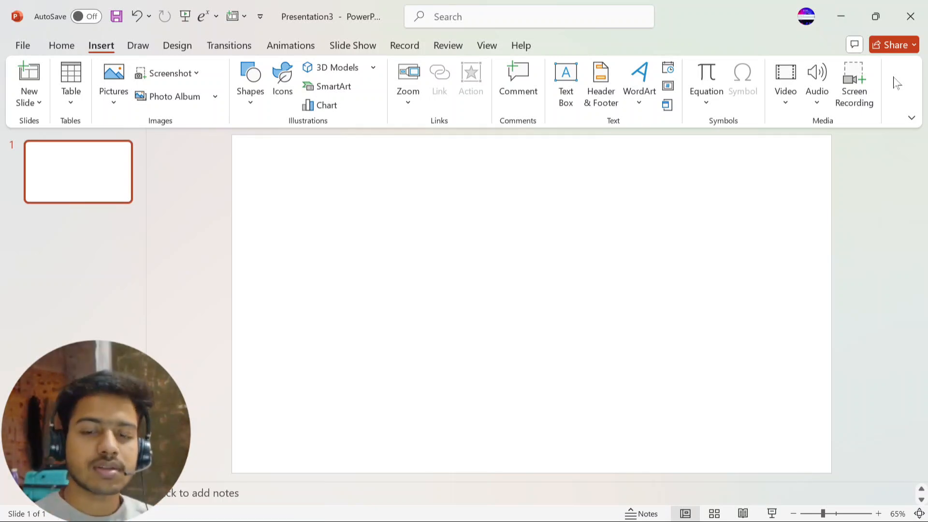
pyautogui.click(256, 103)
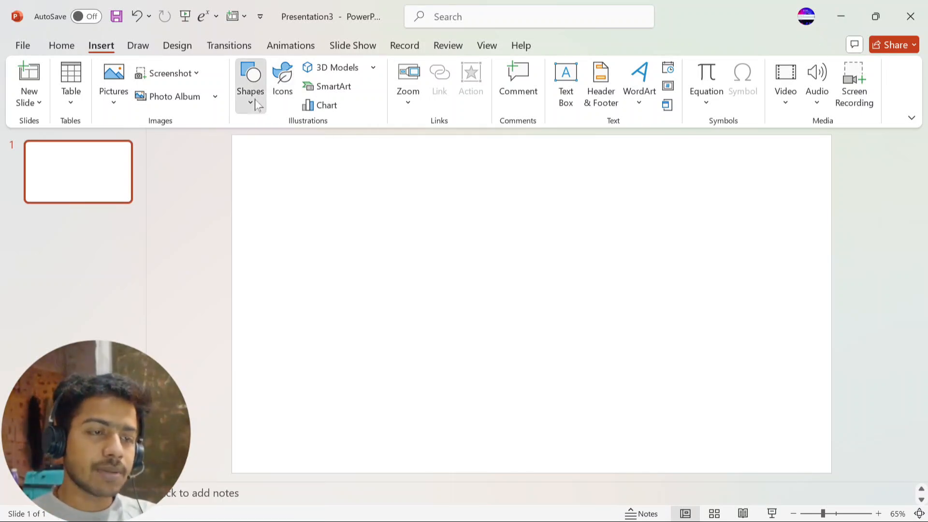
pyautogui.click(572, 240)
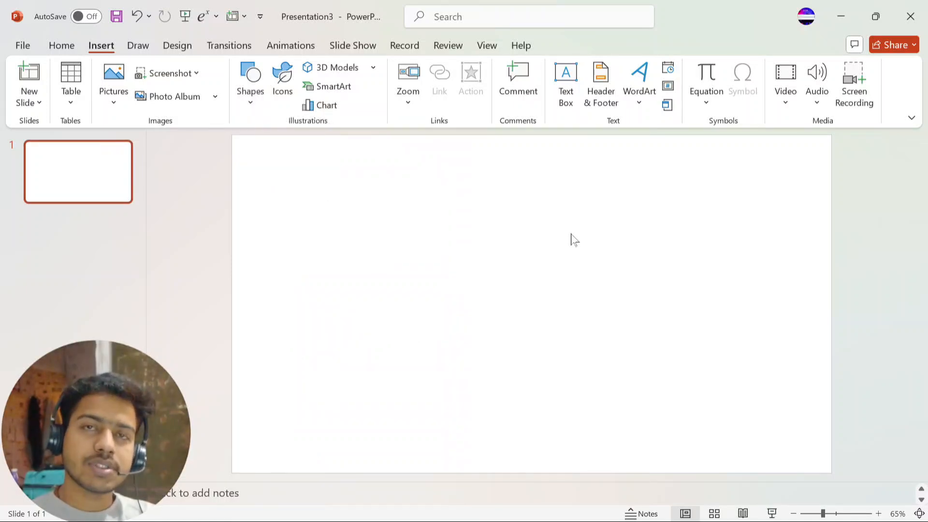
pyautogui.click(258, 108)
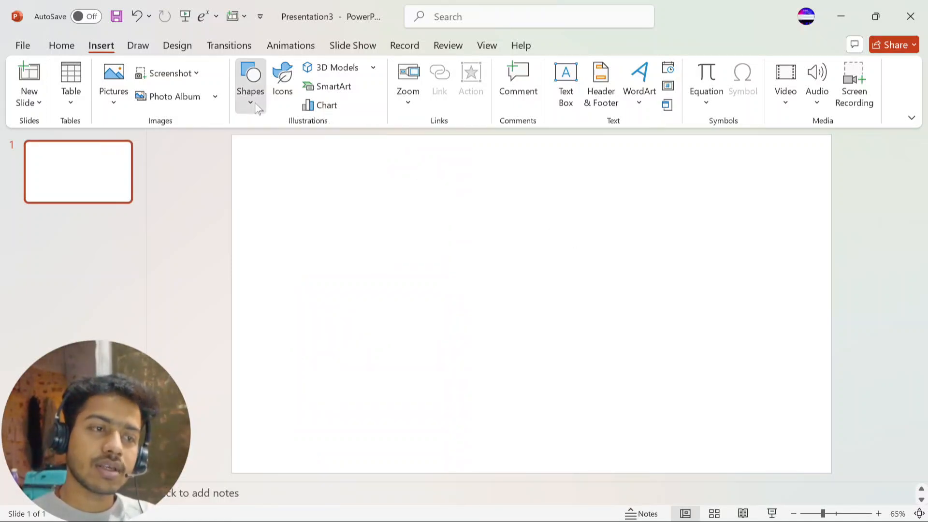
pyautogui.click(73, 48)
pyautogui.click(604, 102)
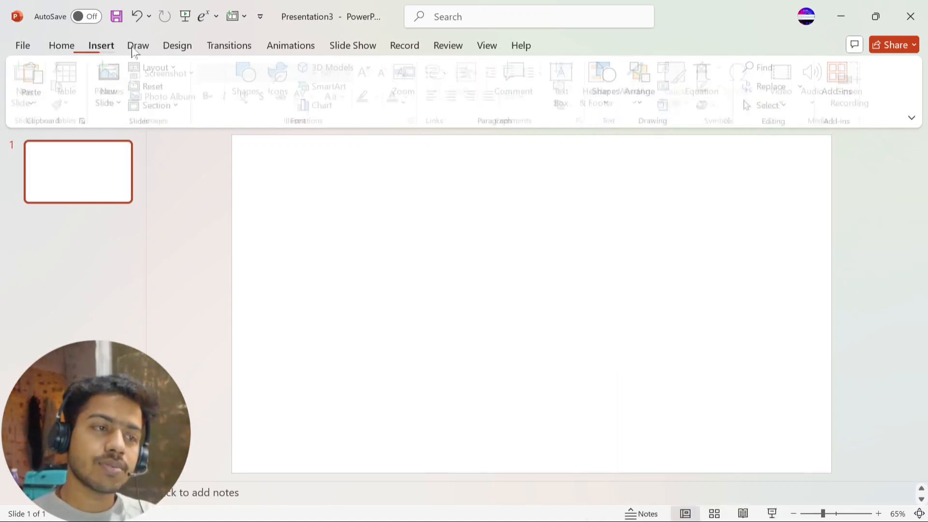
# Insert the solid apple icon from the stock icons onto the slide.
pyautogui.click(110, 47)
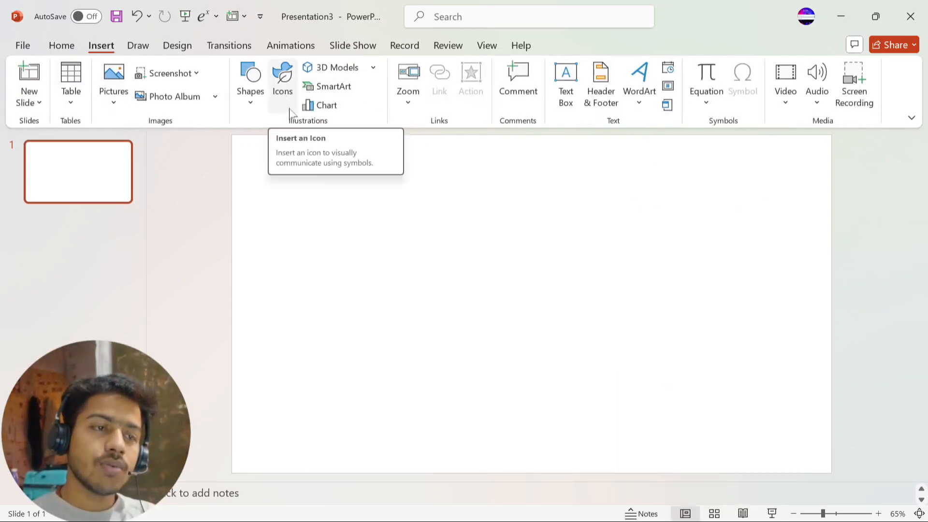
pyautogui.click(287, 104)
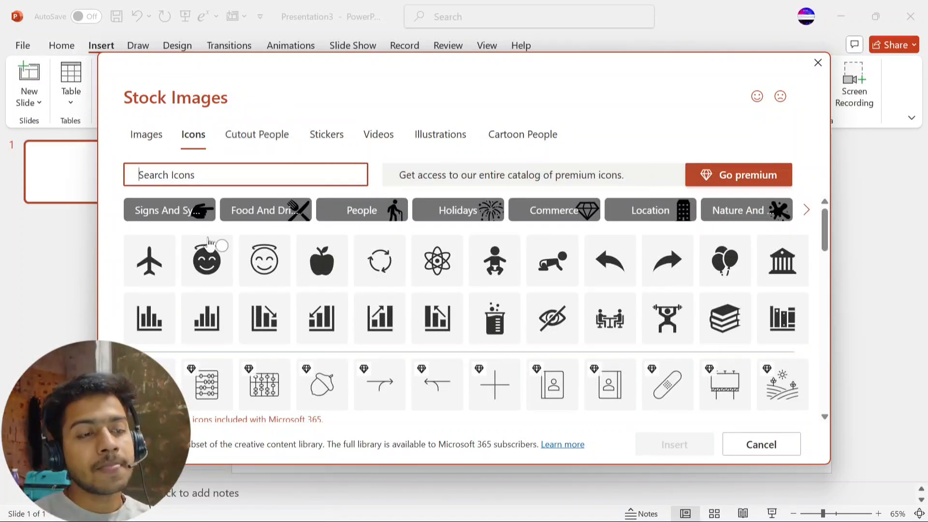
pyautogui.click(333, 269)
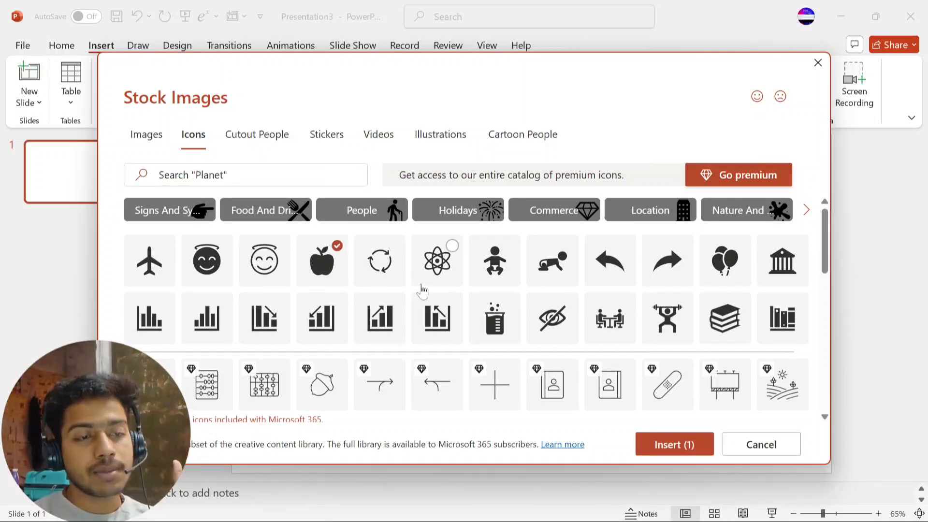
pyautogui.click(679, 444)
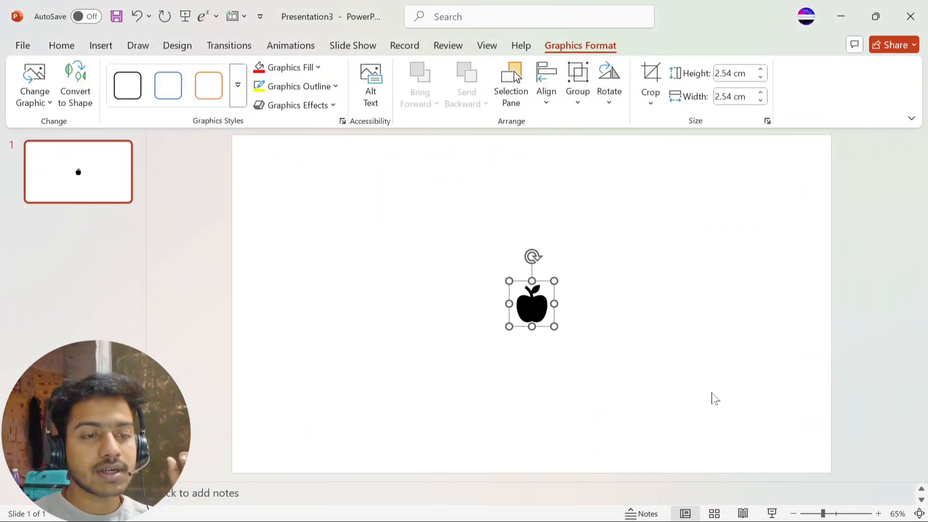
# Enlarge the apple icon to about 16.97 cm by 16.97 cm and place it near the middle of the slide.
pyautogui.moveTo(554, 326); pyautogui.dragTo(740, 461)
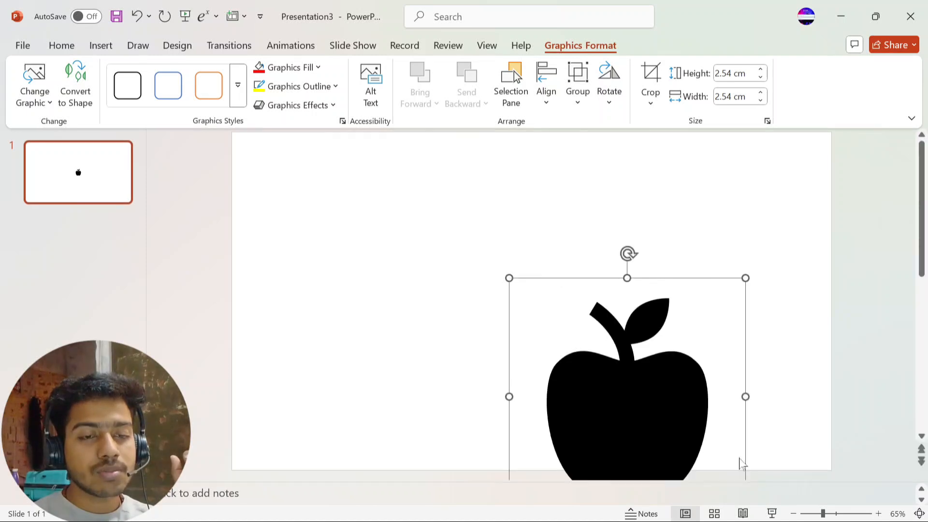
pyautogui.moveTo(630, 418); pyautogui.dragTo(554, 309)
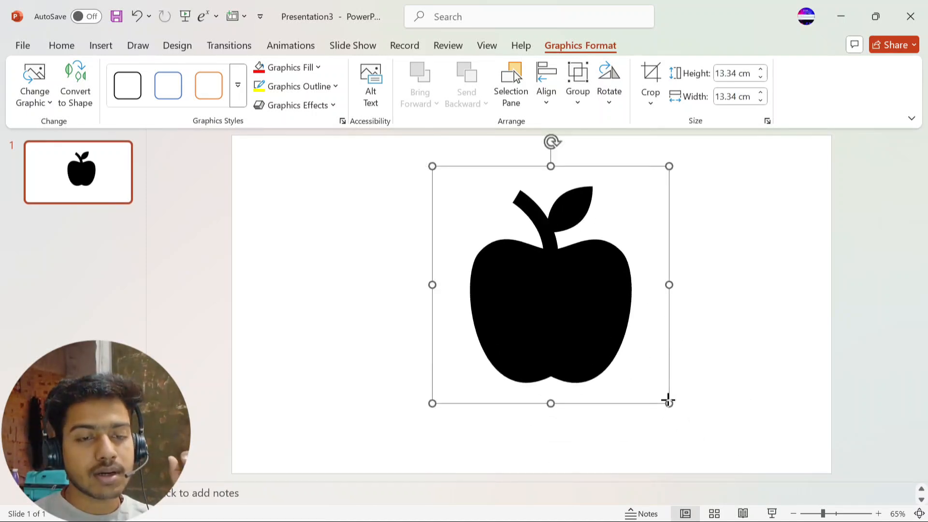
pyautogui.moveTo(669, 403); pyautogui.dragTo(725, 459)
pyautogui.moveTo(648, 386); pyautogui.dragTo(586, 339)
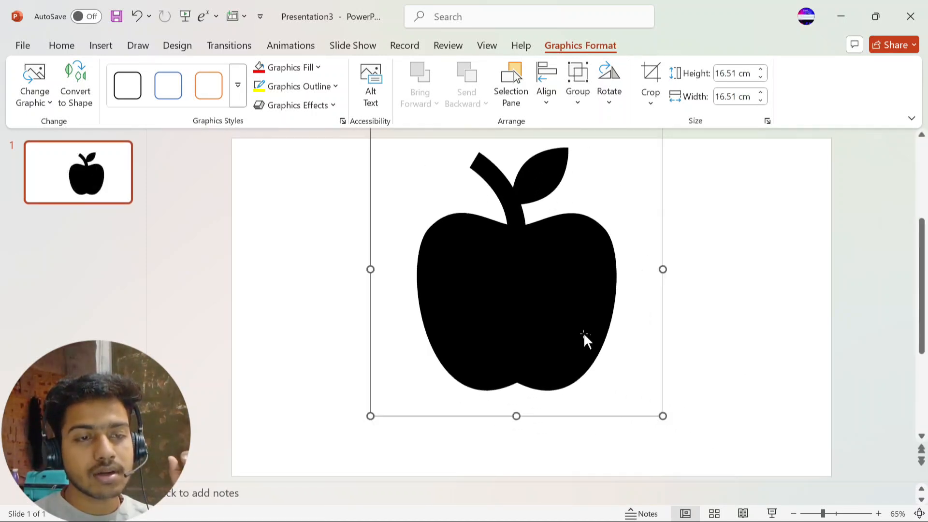
pyautogui.moveTo(662, 416); pyautogui.dragTo(671, 424)
pyautogui.click(625, 389)
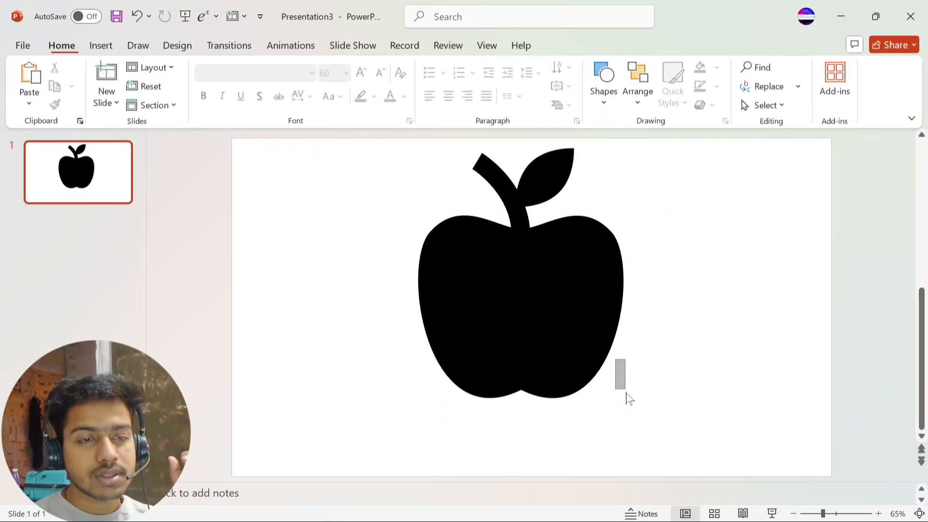
pyautogui.click(562, 338)
pyautogui.moveTo(562, 339); pyautogui.dragTo(561, 380)
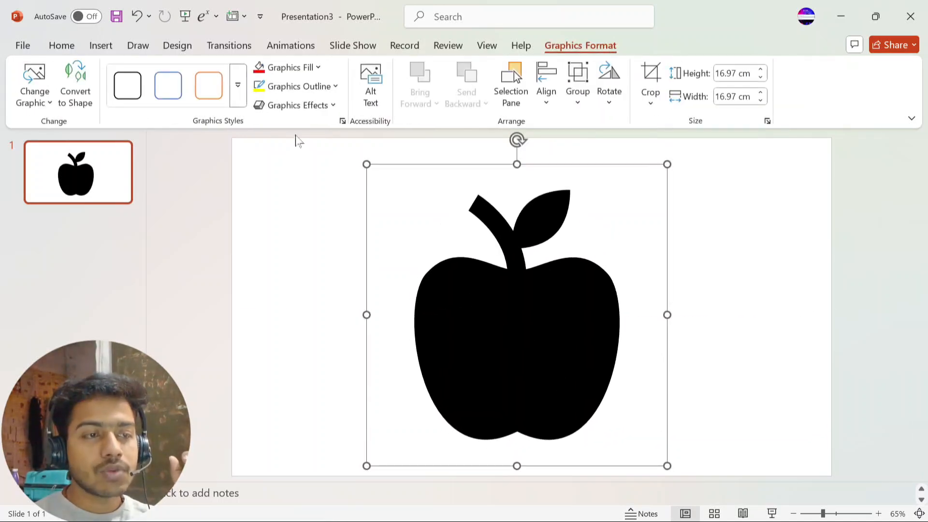
# Recolour the apple icon with the orange theme colour as its graphics fill.
pyautogui.click(238, 87)
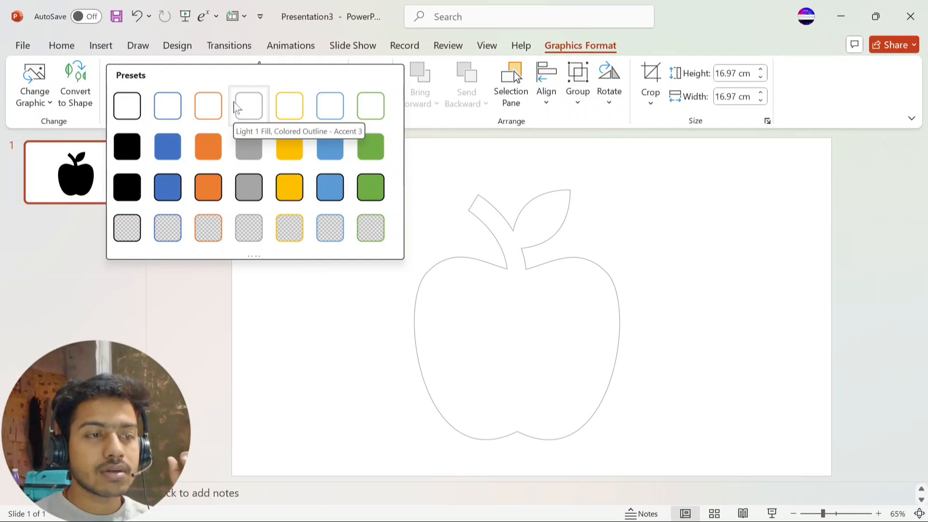
pyautogui.click(532, 377)
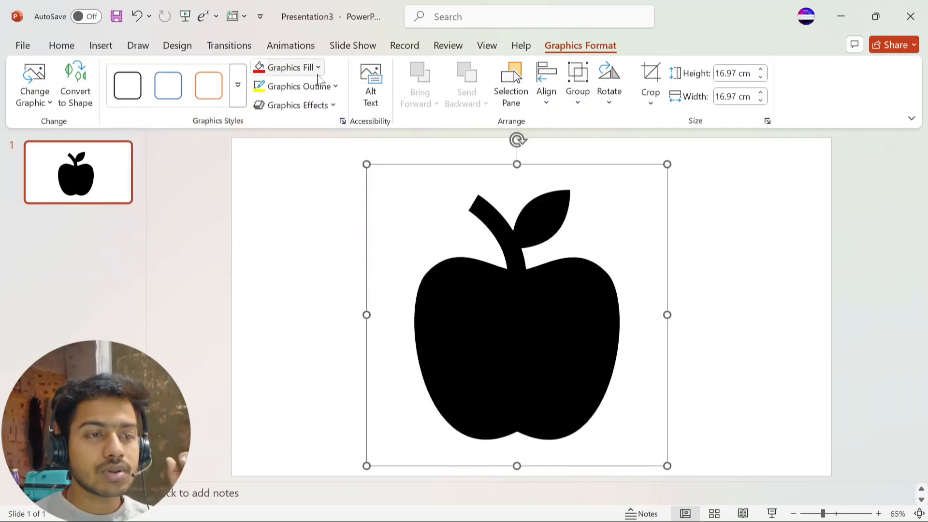
pyautogui.click(285, 68)
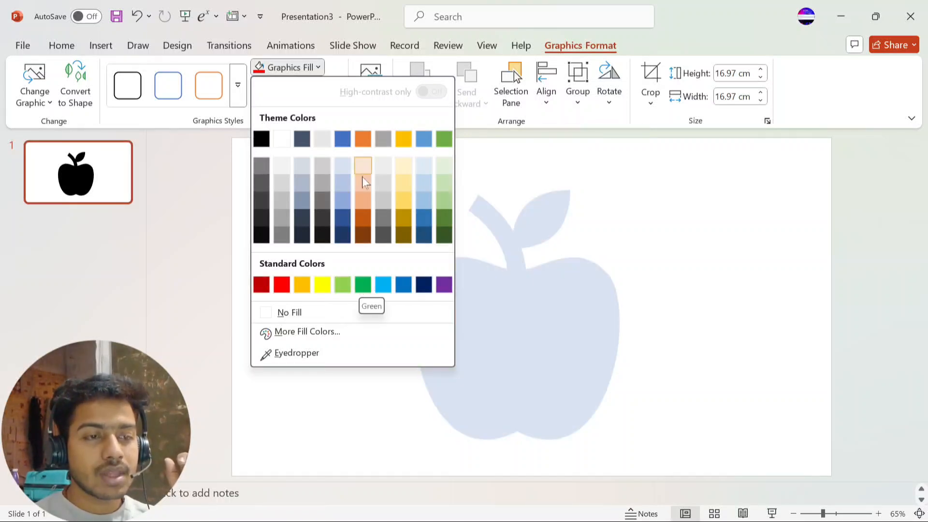
pyautogui.click(364, 138)
pyautogui.click(686, 221)
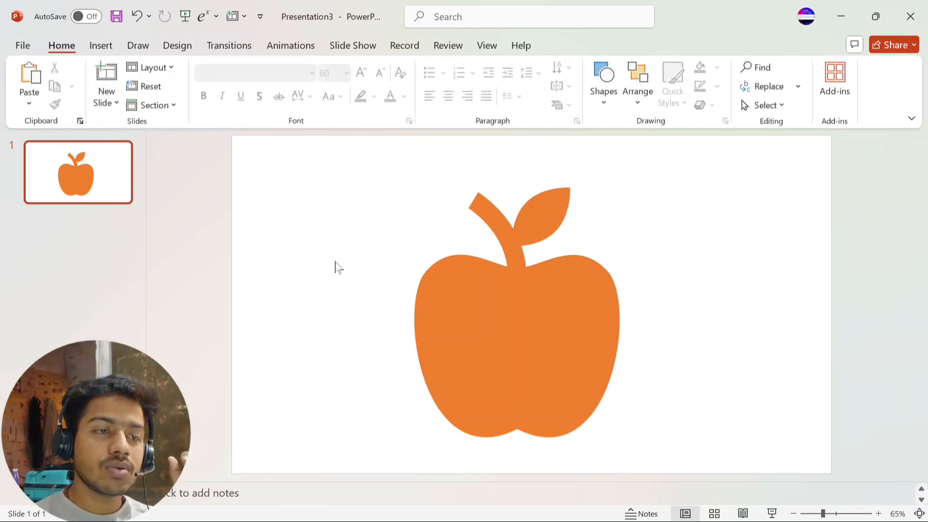
# Give the orange apple icon a black graphics outline.
pyautogui.click(370, 192)
pyautogui.click(332, 92)
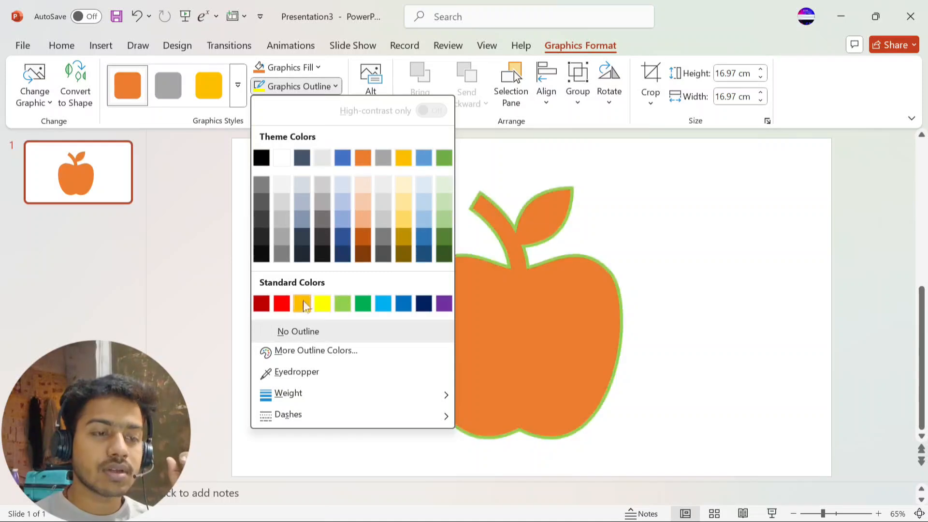
pyautogui.click(265, 160)
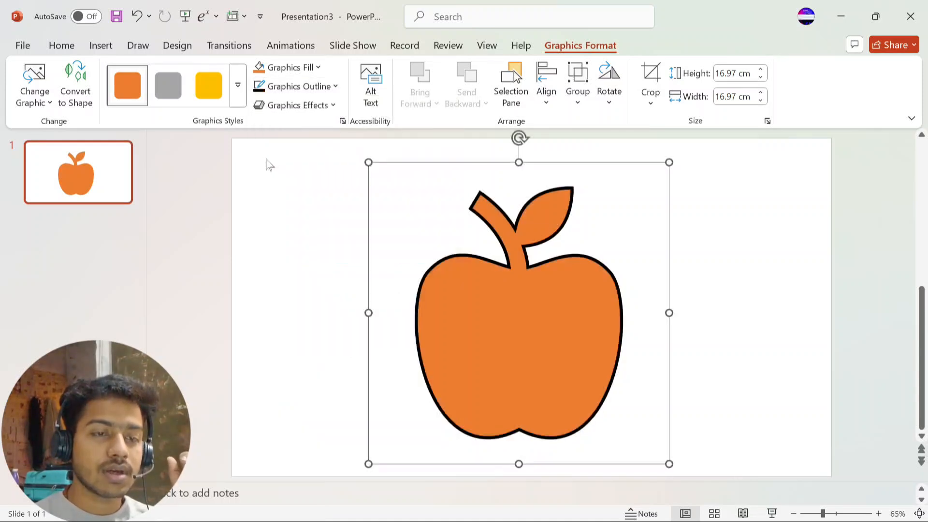
pyautogui.click(325, 259)
pyautogui.click(549, 371)
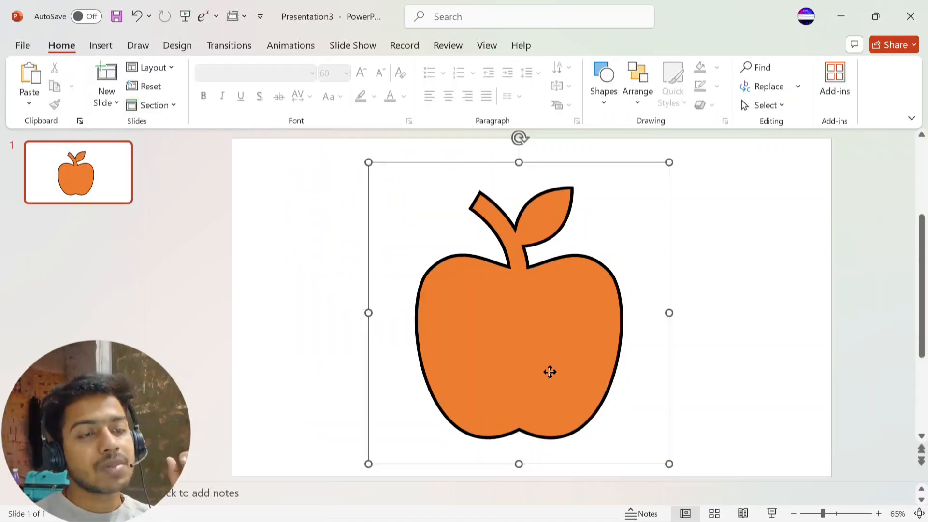
pyautogui.click(101, 46)
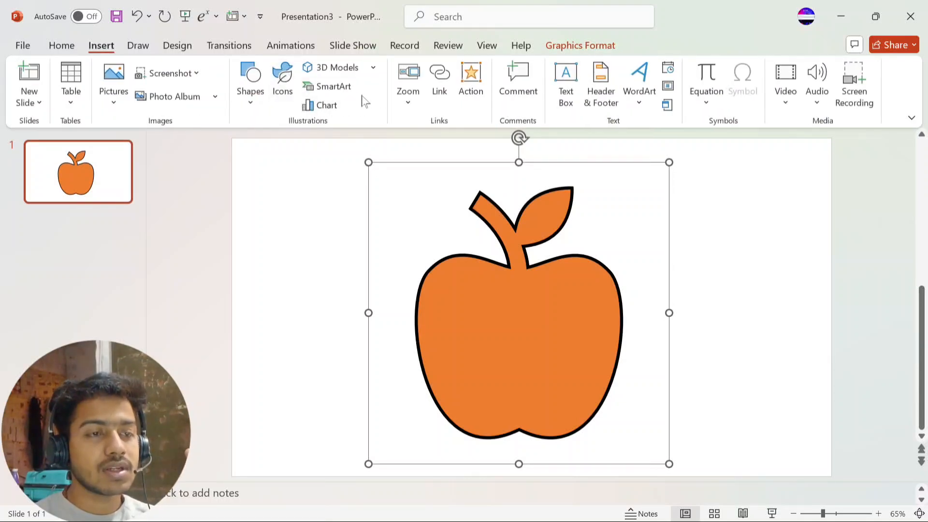
pyautogui.click(372, 67)
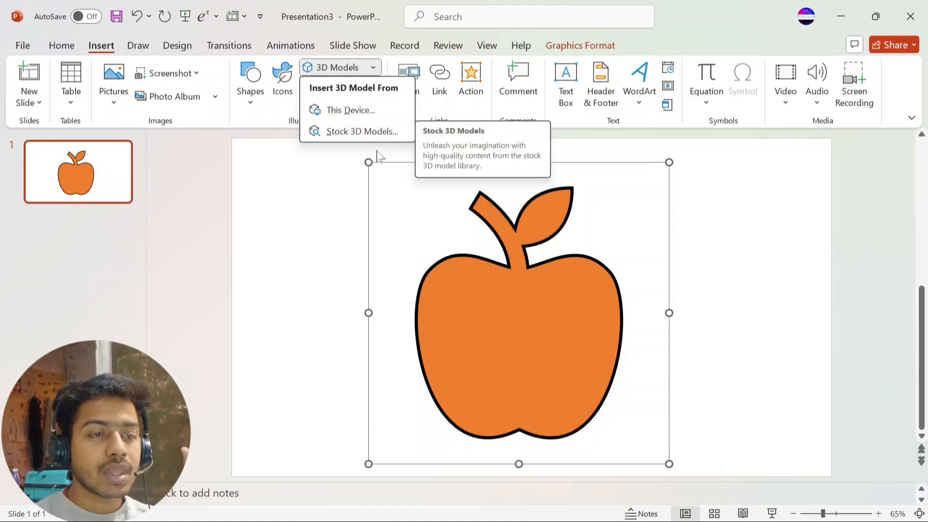
pyautogui.click(364, 111)
pyautogui.click(446, 10)
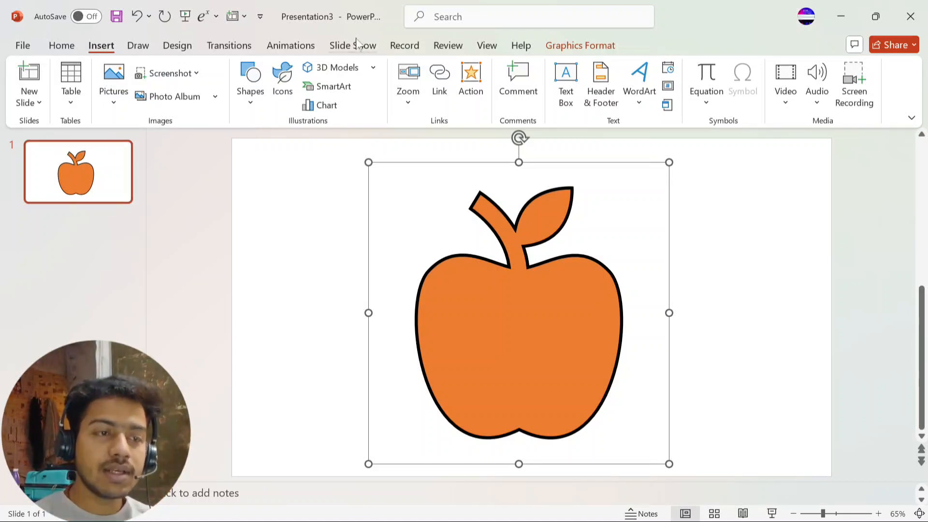
# Open the stock 3D model library and browse through its model categories.
pyautogui.click(372, 68)
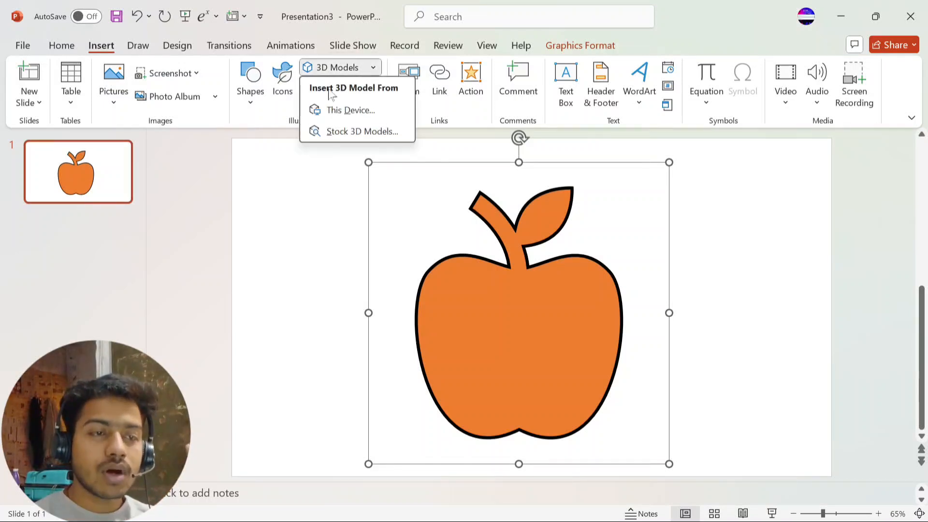
pyautogui.click(343, 131)
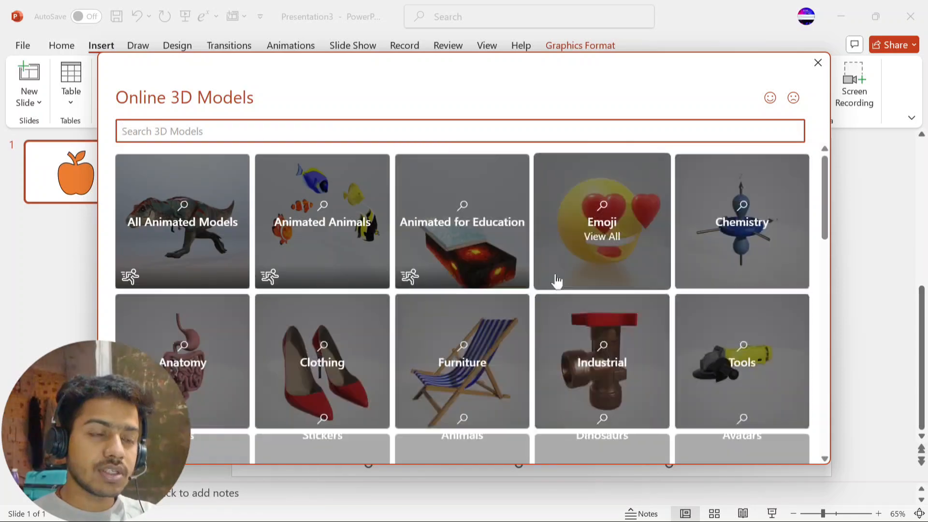
pyautogui.scroll(-7, 563, 291)
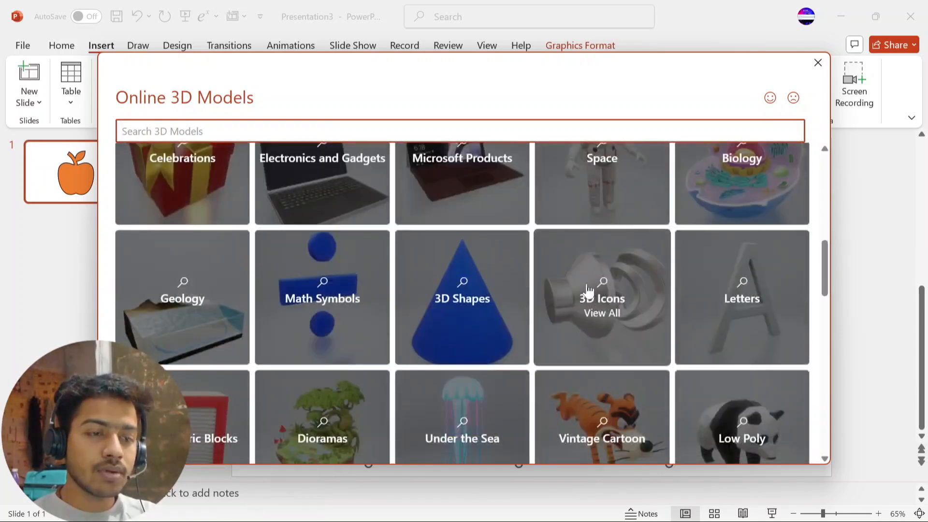
pyautogui.scroll(3, 582, 290)
pyautogui.scroll(-8, 612, 292)
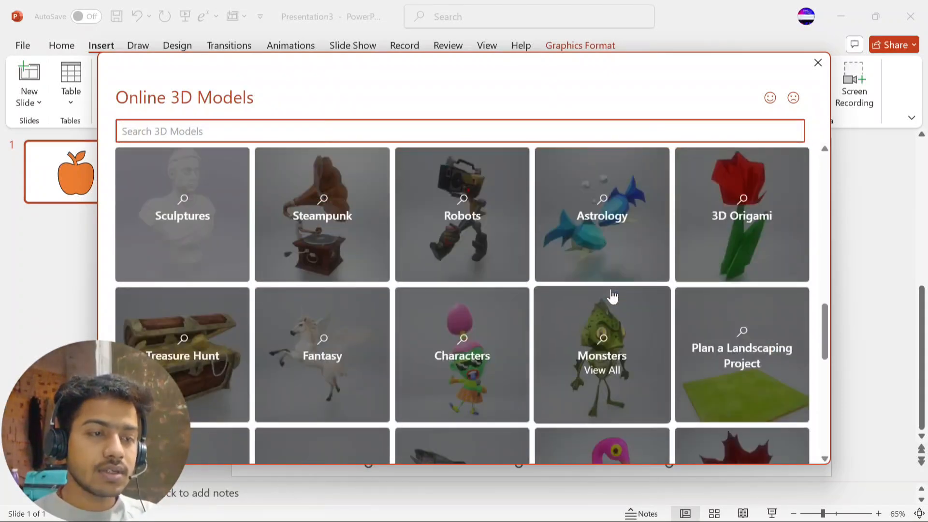
pyautogui.scroll(-3, 612, 294)
pyautogui.scroll(5, 610, 297)
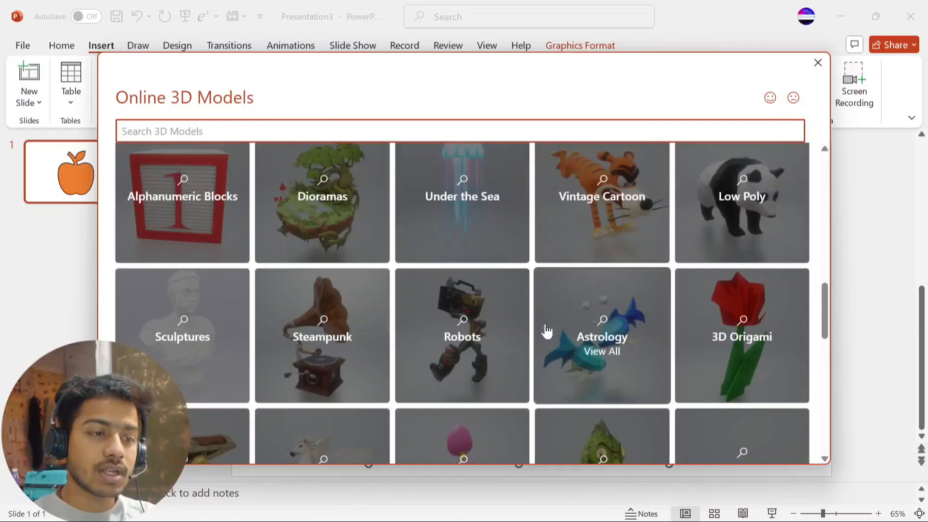
pyautogui.scroll(-8, 367, 336)
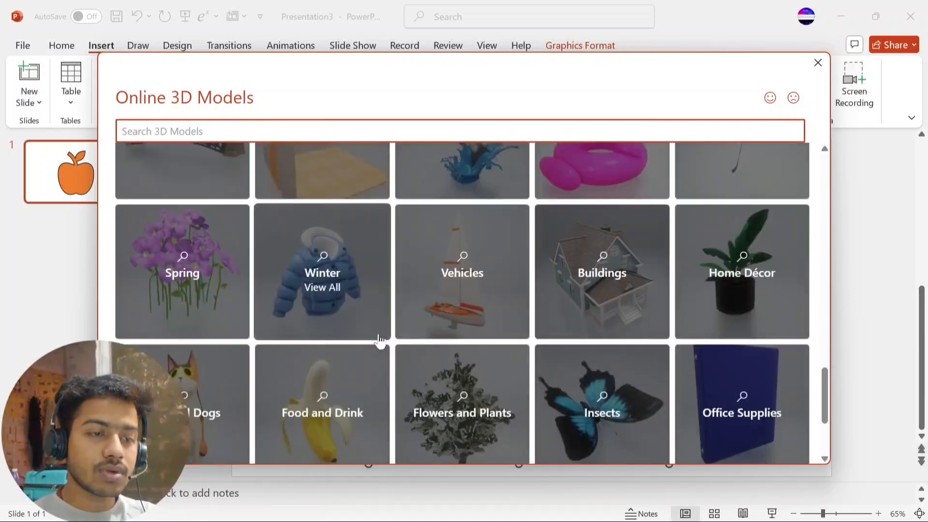
pyautogui.scroll(-3, 379, 341)
pyautogui.scroll(15, 388, 340)
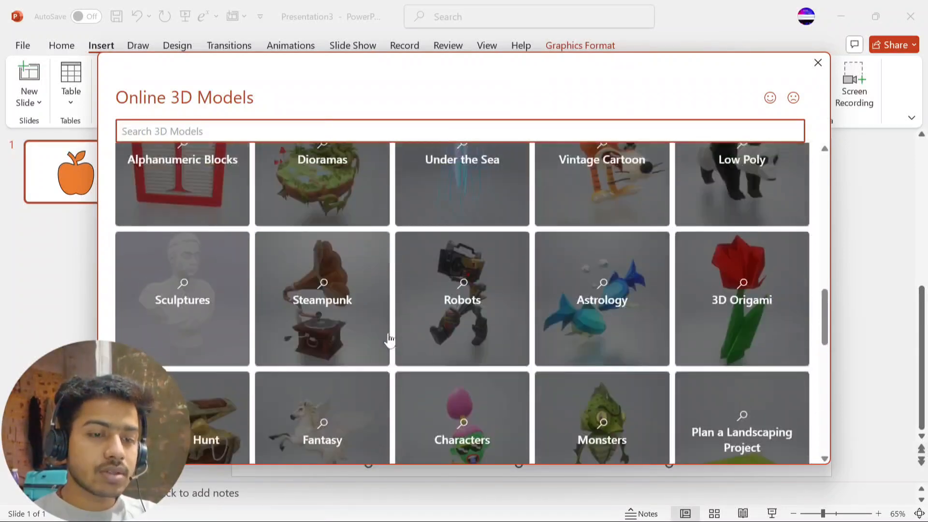
pyautogui.scroll(1, 390, 339)
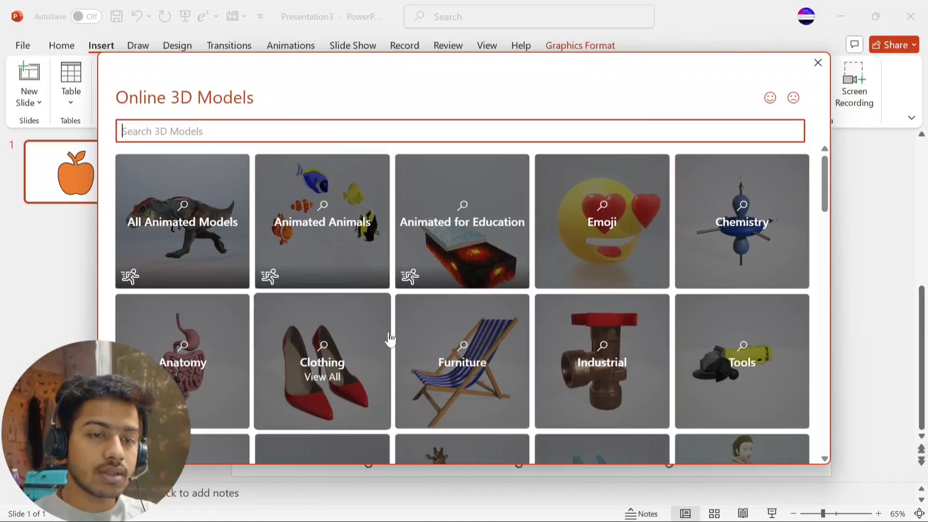
pyautogui.scroll(-10, 388, 338)
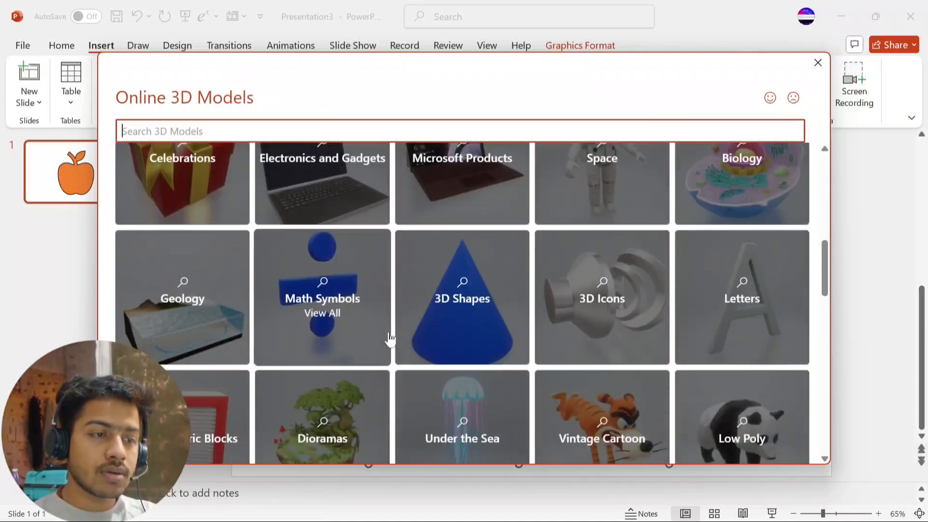
pyautogui.scroll(-3, 290, 362)
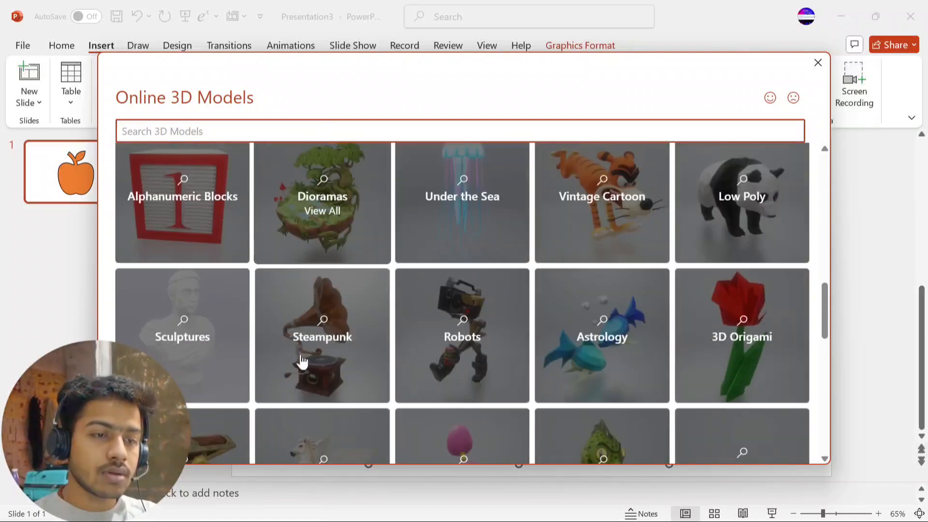
# Insert the winged griffin model from the Sculptures category of the stock 3D models.
pyautogui.click(237, 345)
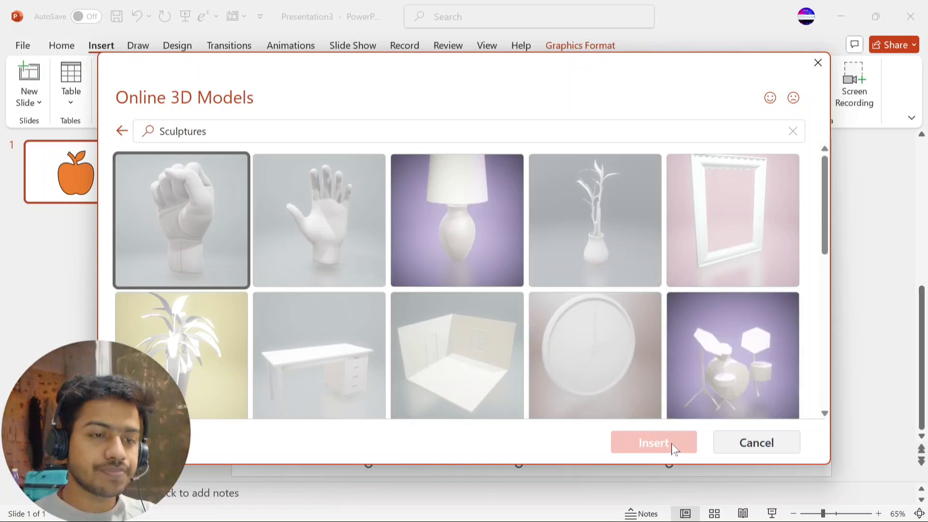
pyautogui.scroll(-5, 419, 269)
pyautogui.scroll(-1, 420, 269)
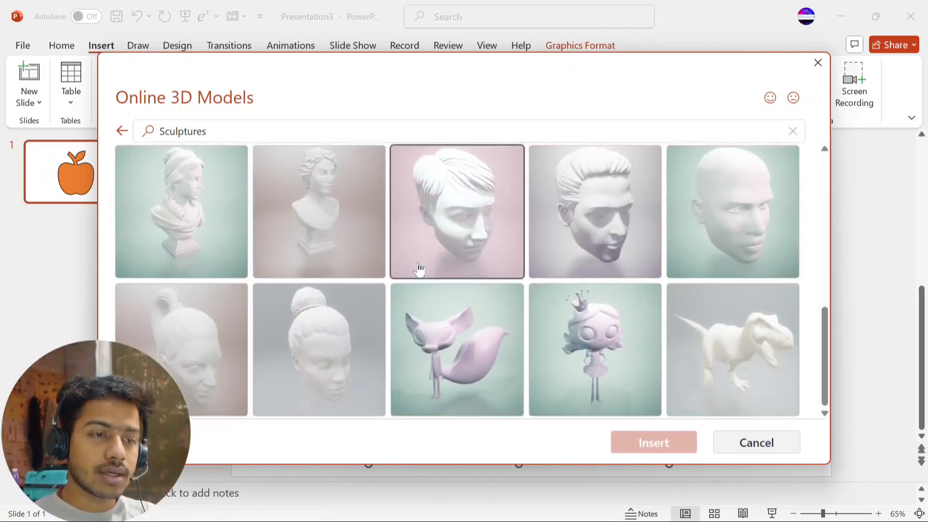
pyautogui.scroll(5, 255, 244)
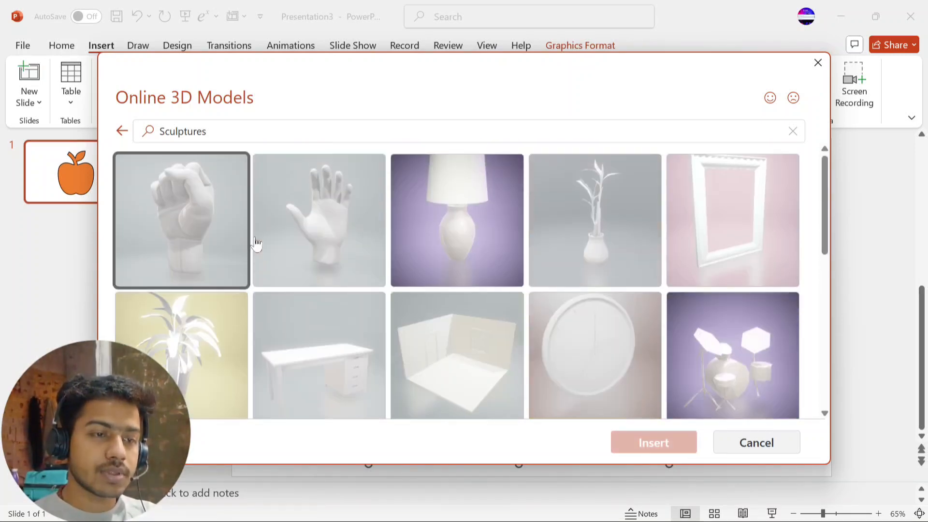
pyautogui.scroll(-3, 256, 245)
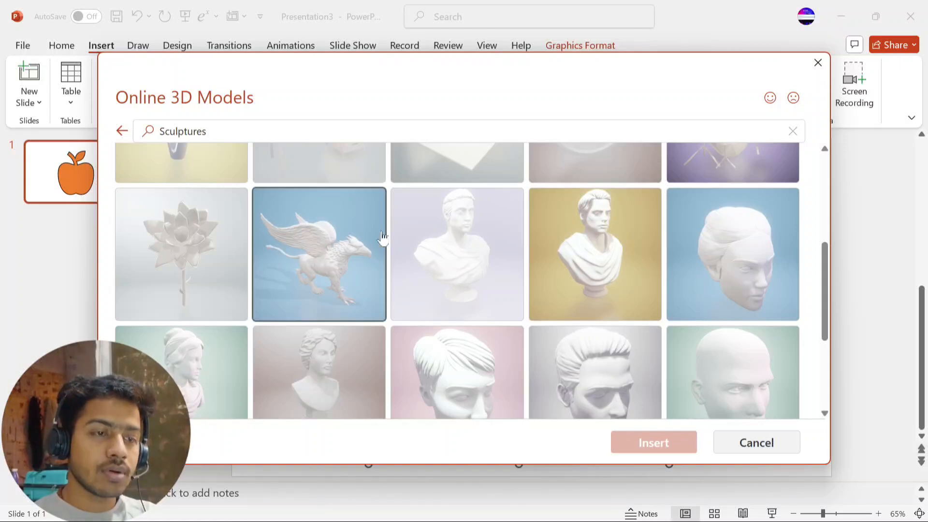
pyautogui.click(321, 273)
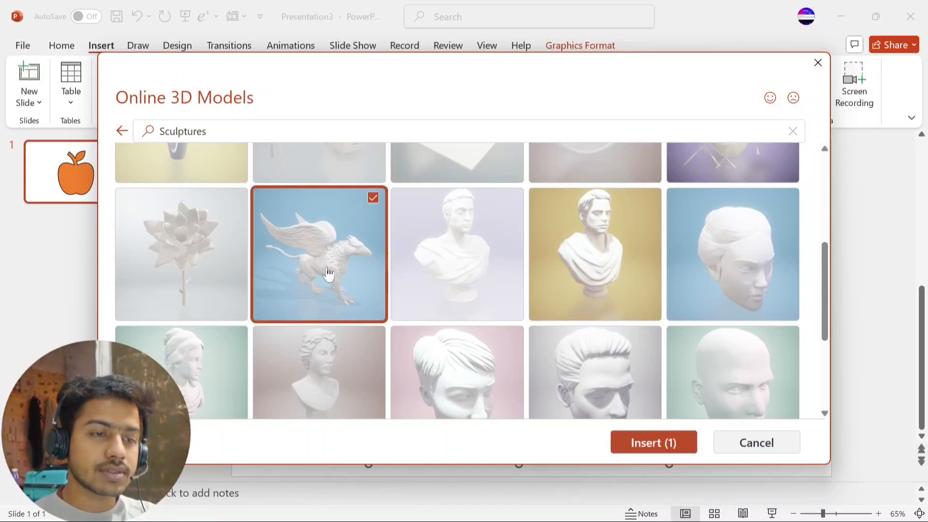
pyautogui.click(652, 441)
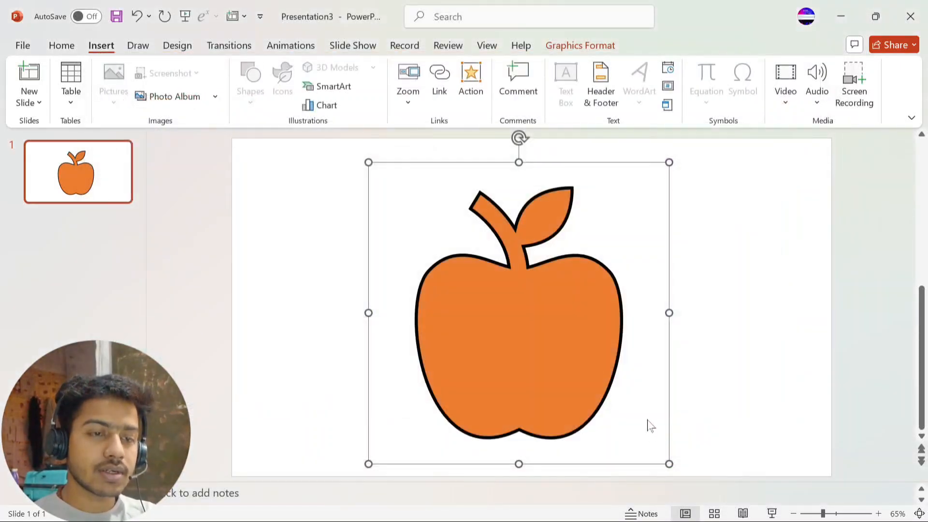
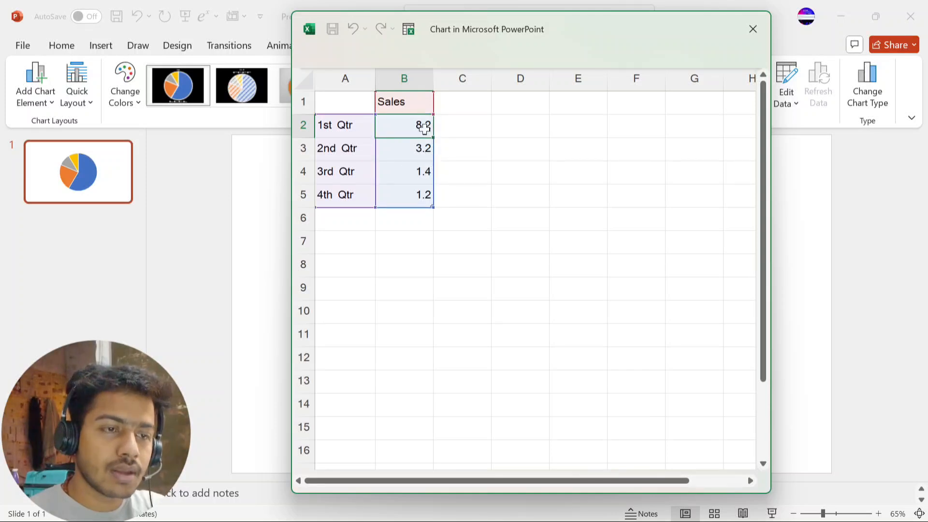
# Try to change the 1st Qtr sales value to 810.2 in the pie chart's data sheet, and close the sheet.
pyautogui.doubleClick(417, 125)
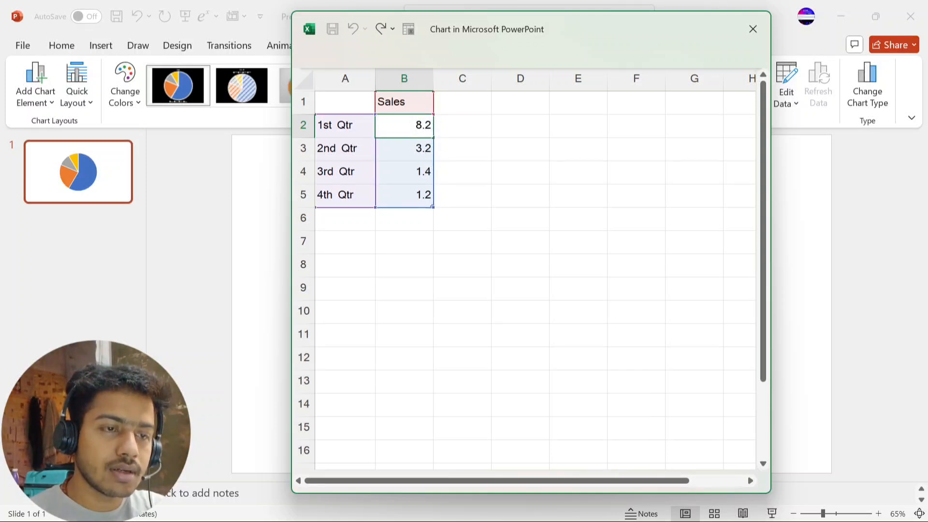
pyautogui.write('10')
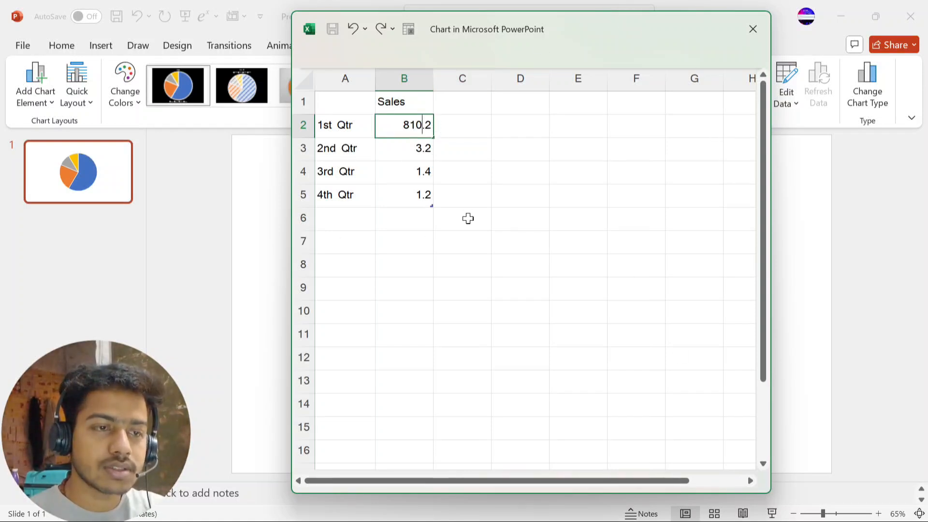
pyautogui.click(760, 30)
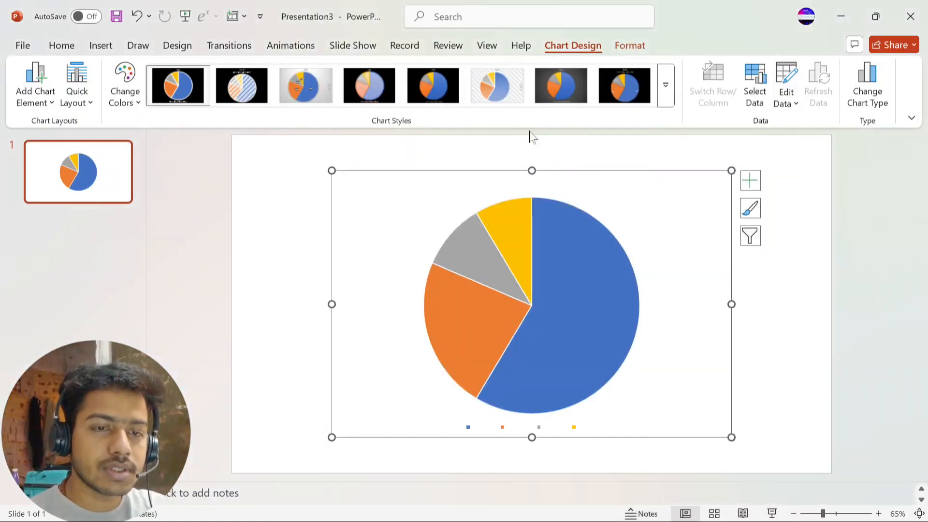
# Apply the third chart style, with grey gradient background and percentage data labels, to the pie chart.
pyautogui.doubleClick(532, 240)
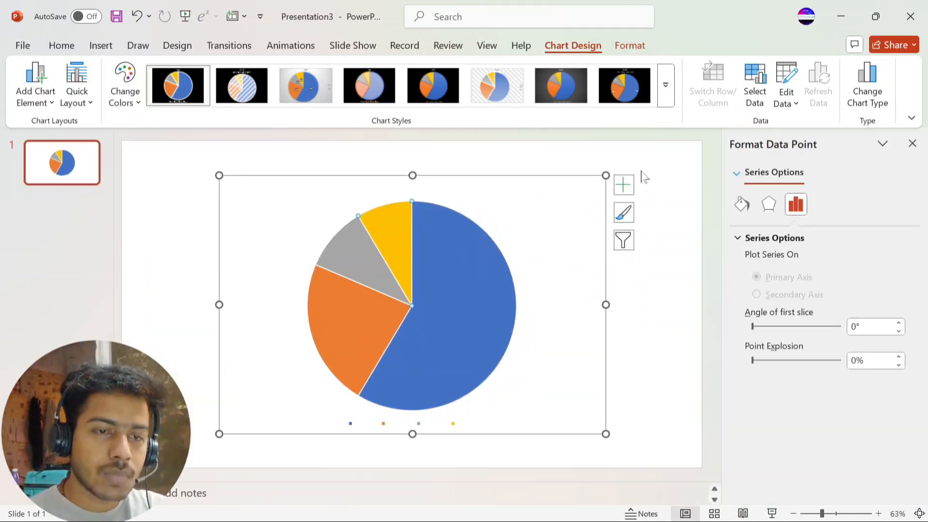
pyautogui.click(623, 184)
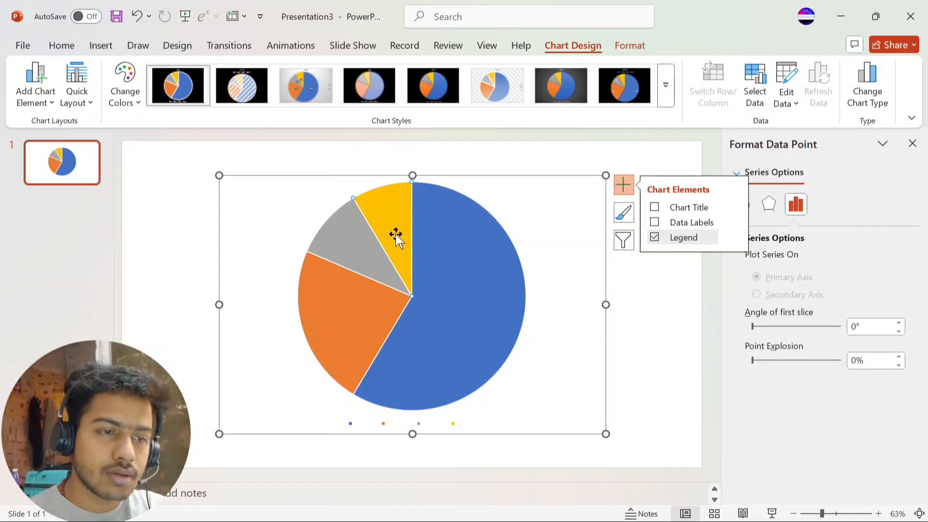
pyautogui.click(305, 85)
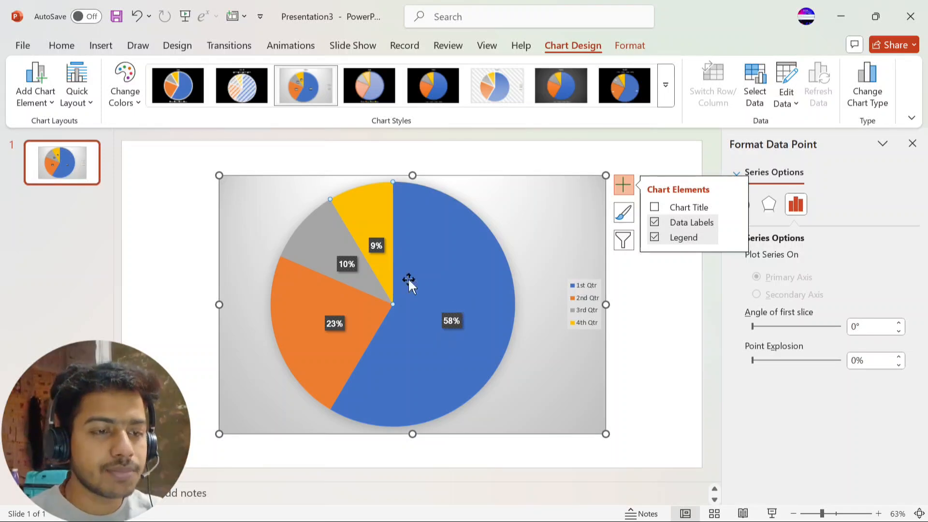
pyautogui.click(646, 319)
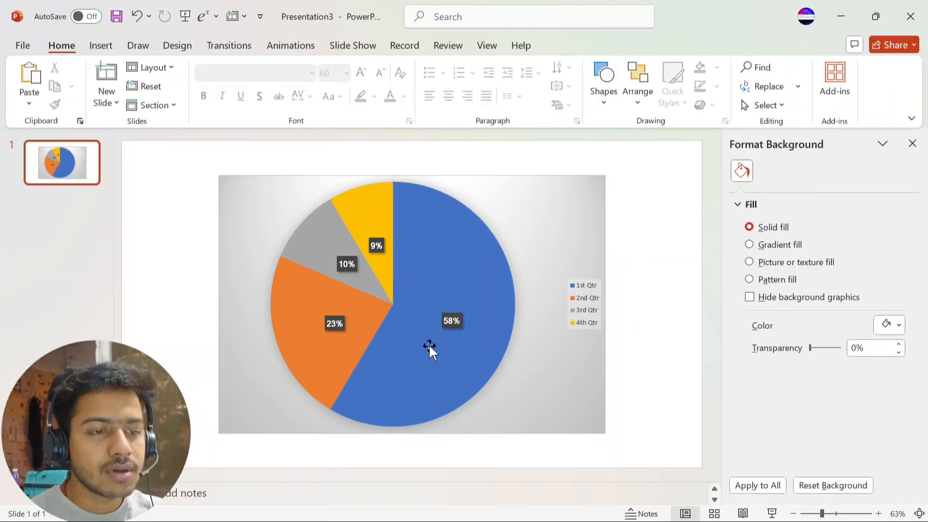
# Remove the whole pie chart from the slide.
pyautogui.rightClick(458, 318)
pyautogui.click(524, 196)
pyautogui.click(535, 179)
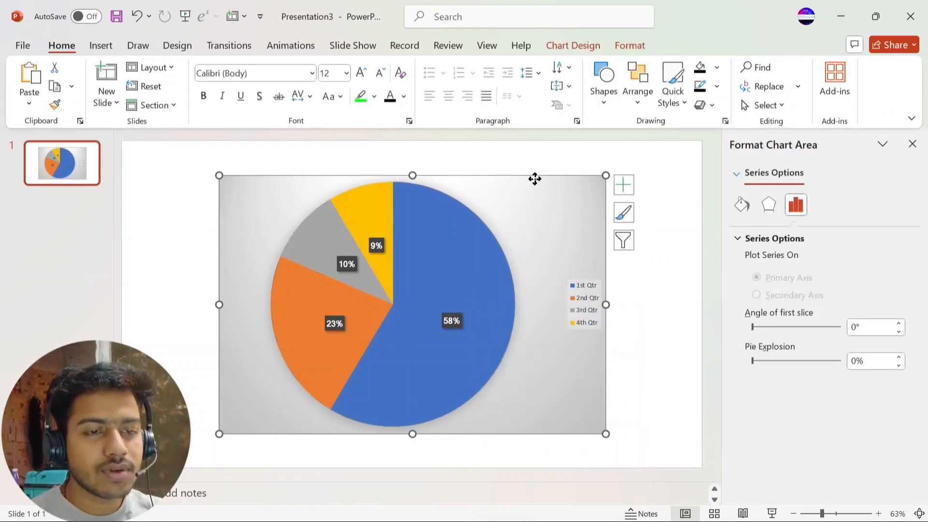
pyautogui.rightClick(535, 178)
pyautogui.click(580, 159)
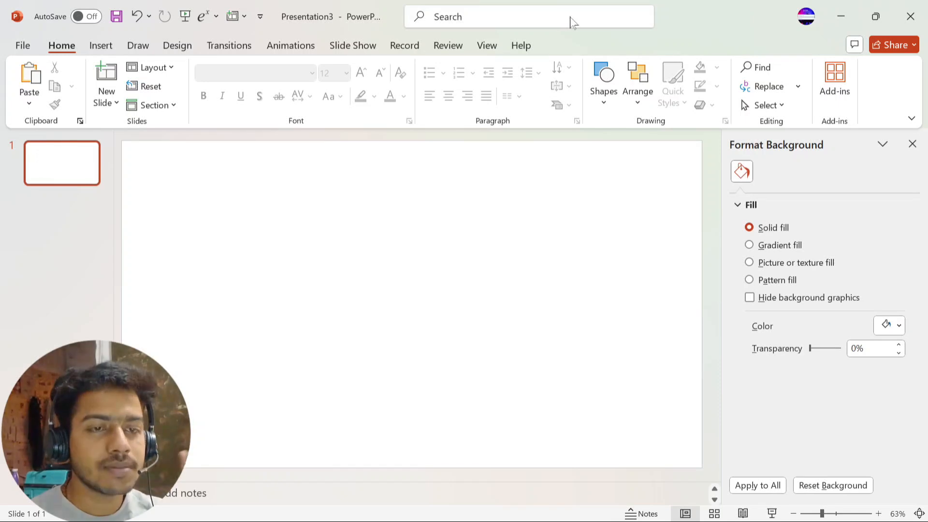
# Insert a Summary Zoom based on Slide 1, and select the new summary slide.
pyautogui.click(101, 45)
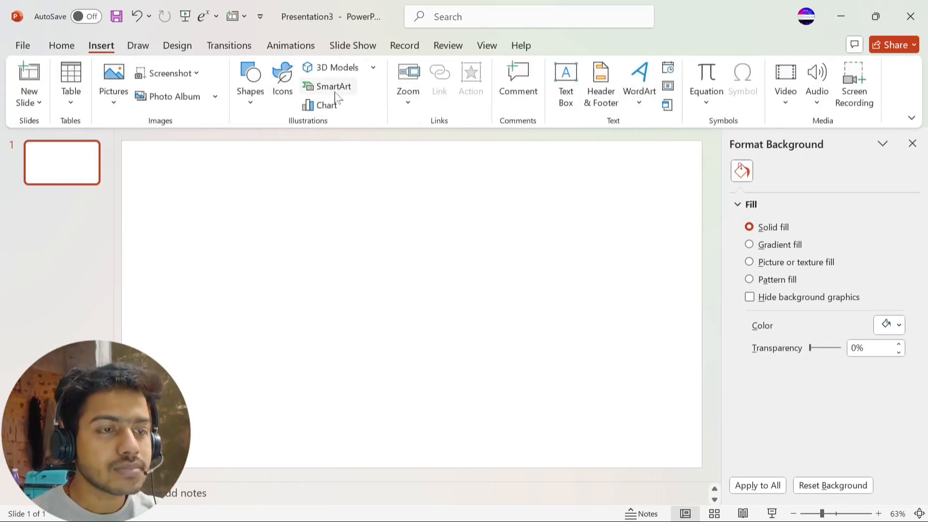
pyautogui.click(410, 104)
pyautogui.click(456, 125)
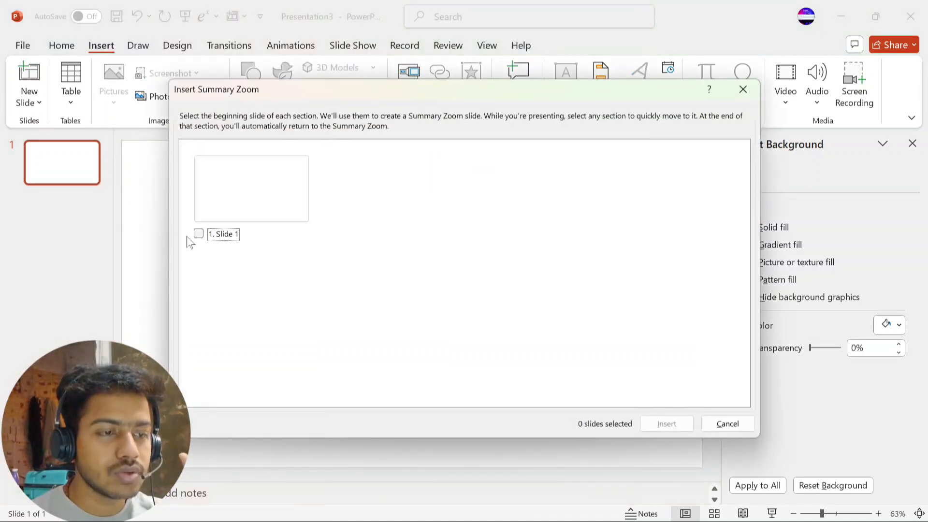
pyautogui.click(251, 221)
pyautogui.click(666, 423)
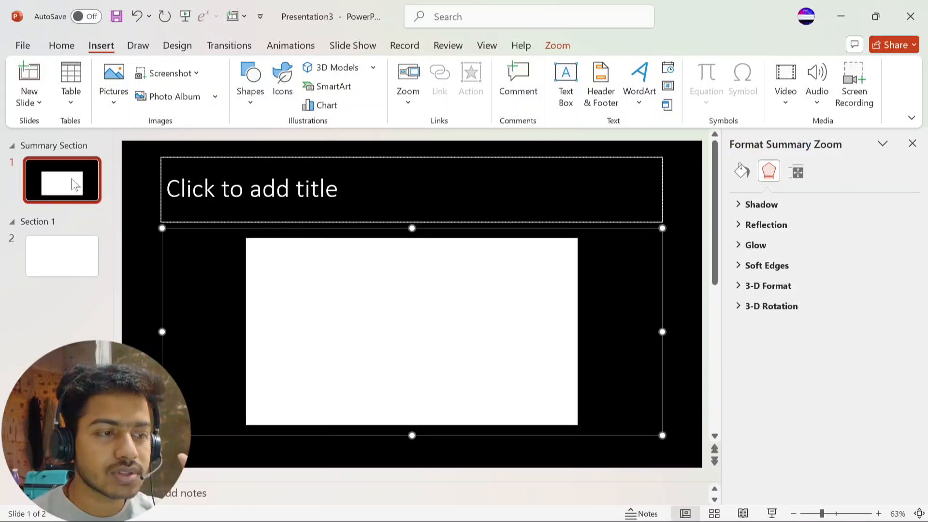
pyautogui.rightClick(84, 173)
pyautogui.click(47, 171)
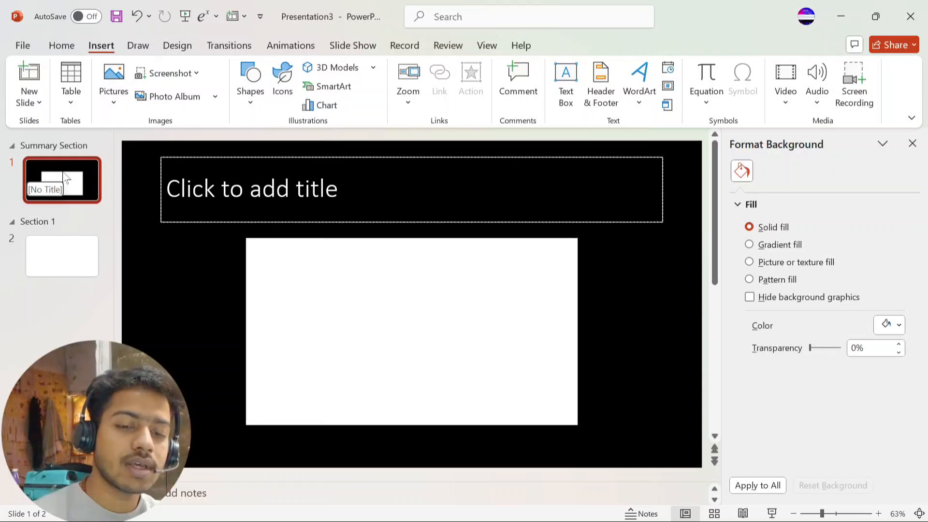
# Delete the summary slide and insert a wide text box near the upper edge of the remaining blank slide.
pyautogui.press('Delete')
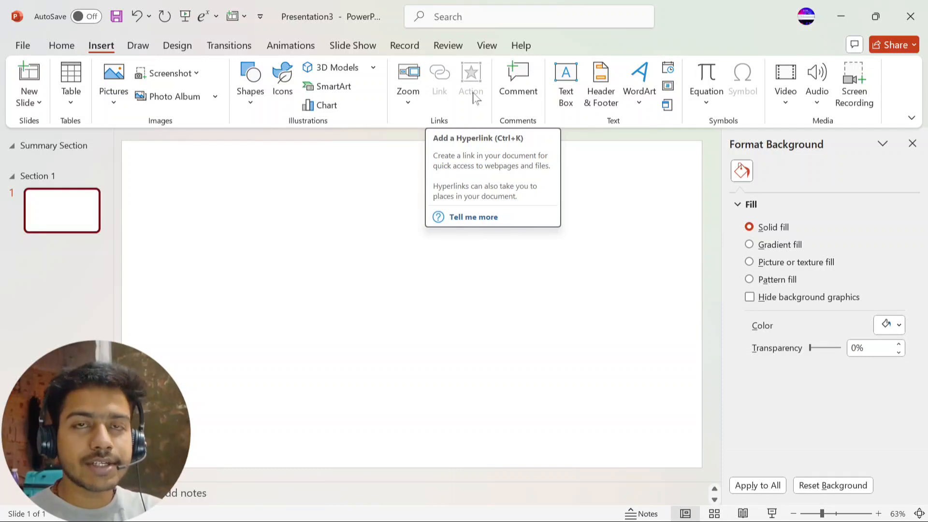
pyautogui.click(249, 90)
pyautogui.click(279, 145)
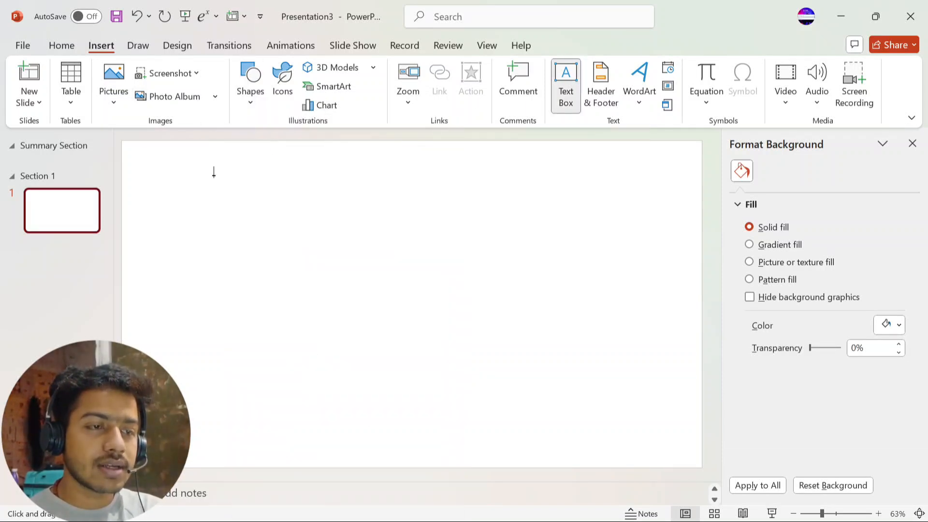
pyautogui.moveTo(161, 165); pyautogui.dragTo(648, 429)
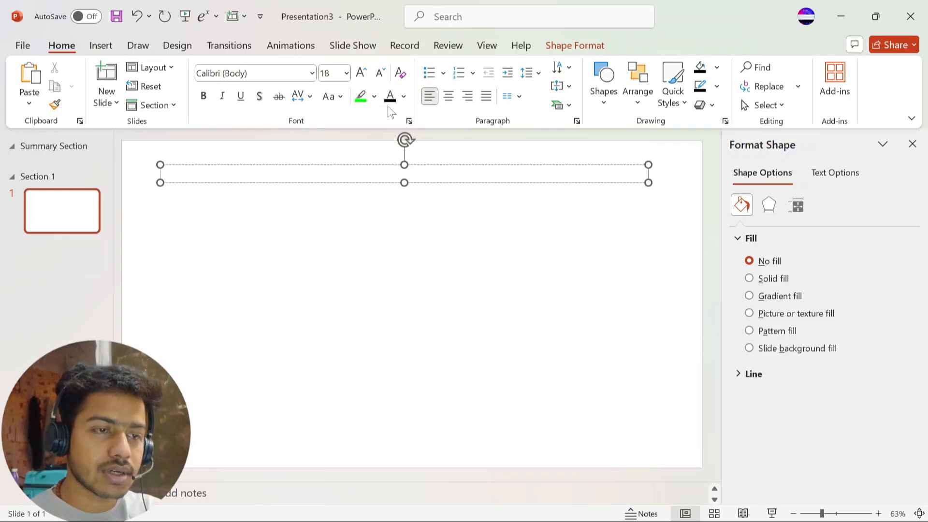
# Enter "my youtube channel name is chandauli warrior" in the new text box.
pyautogui.write('my ')
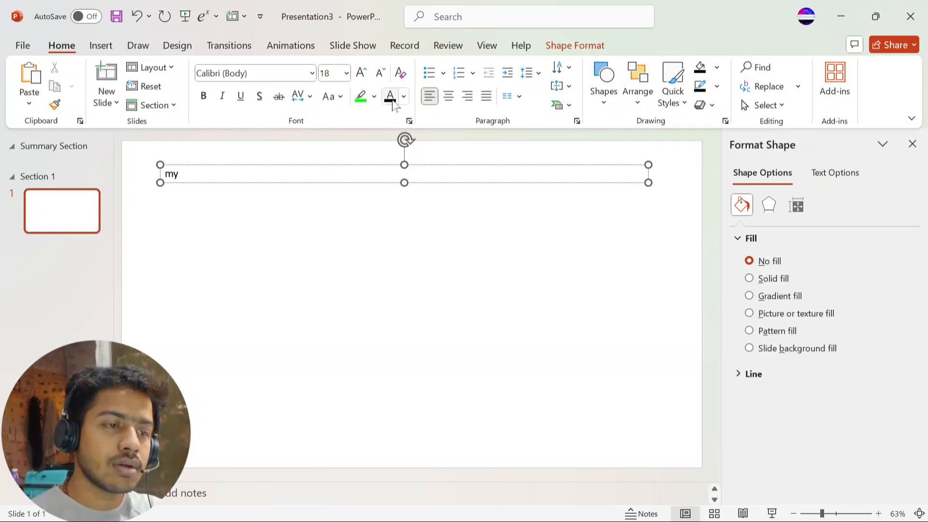
pyautogui.write('youty')
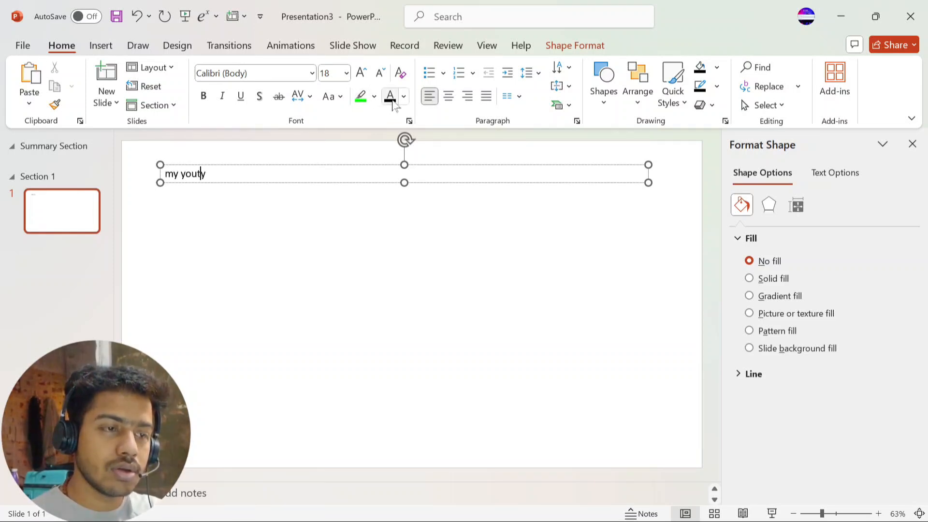
pyautogui.press('BackSpace')
pyautogui.press('BackSpace')
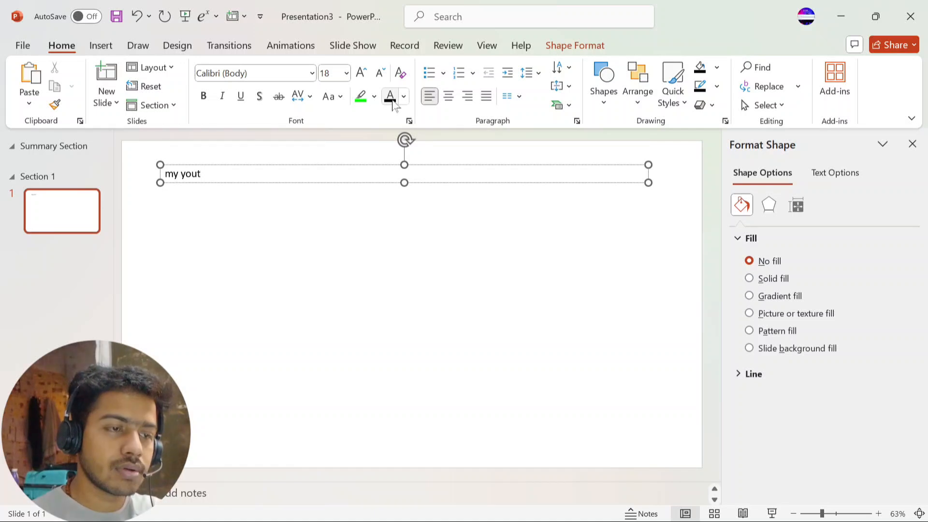
pyautogui.write('ube channe')
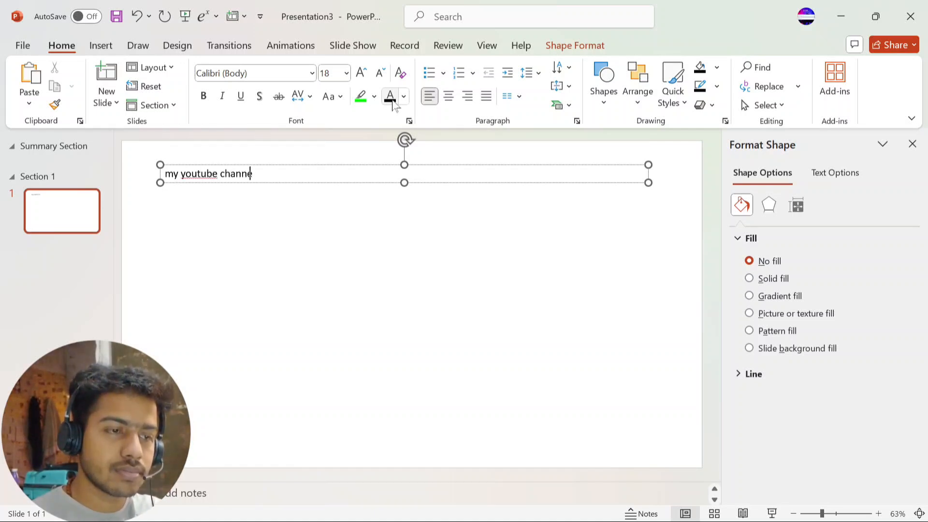
pyautogui.write('l ')
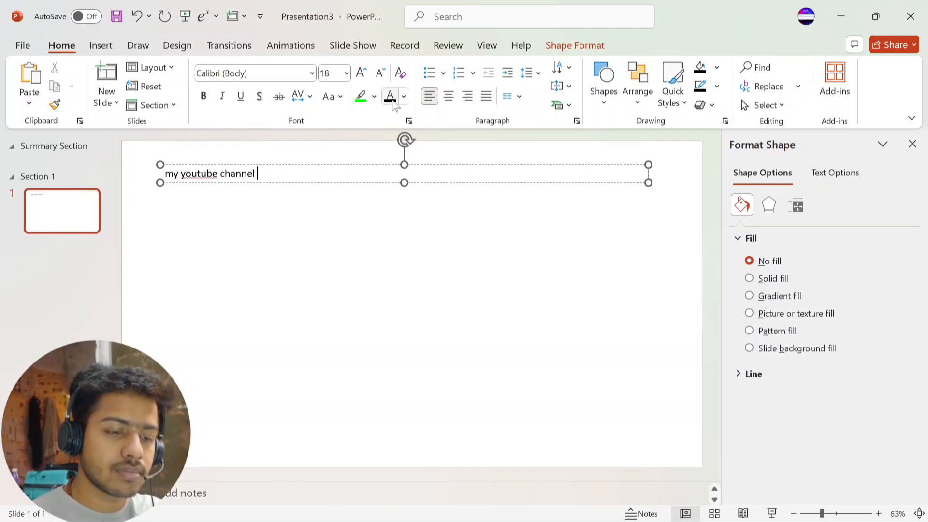
pyautogui.write('name is c')
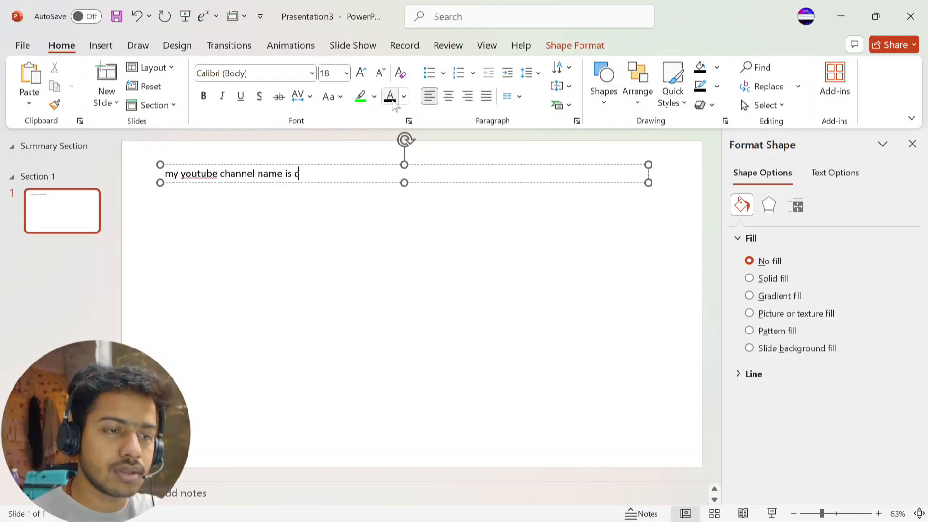
pyautogui.write('hansauli')
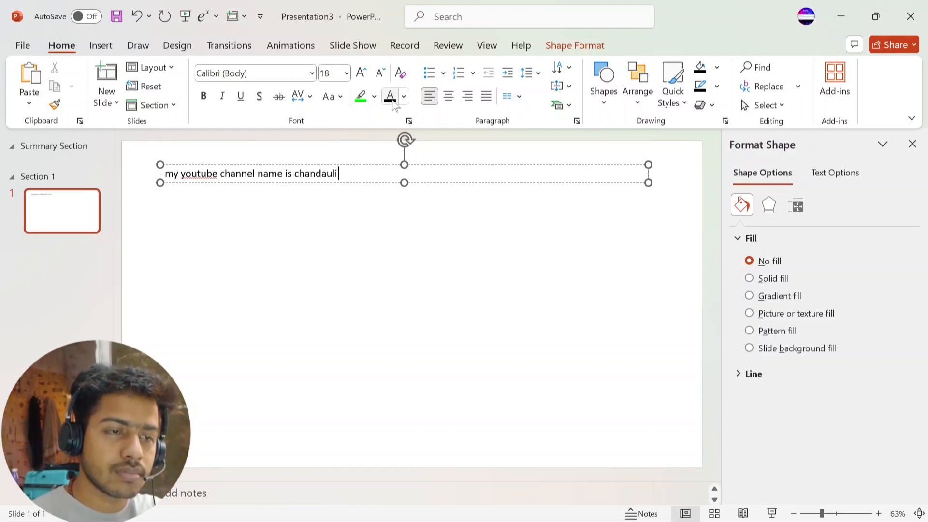
pyautogui.write(' warri')
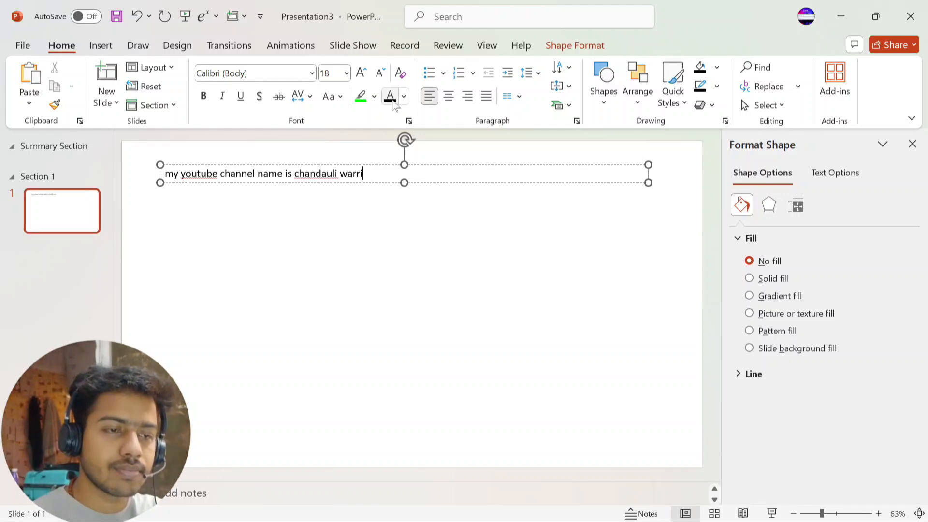
pyautogui.write('or')
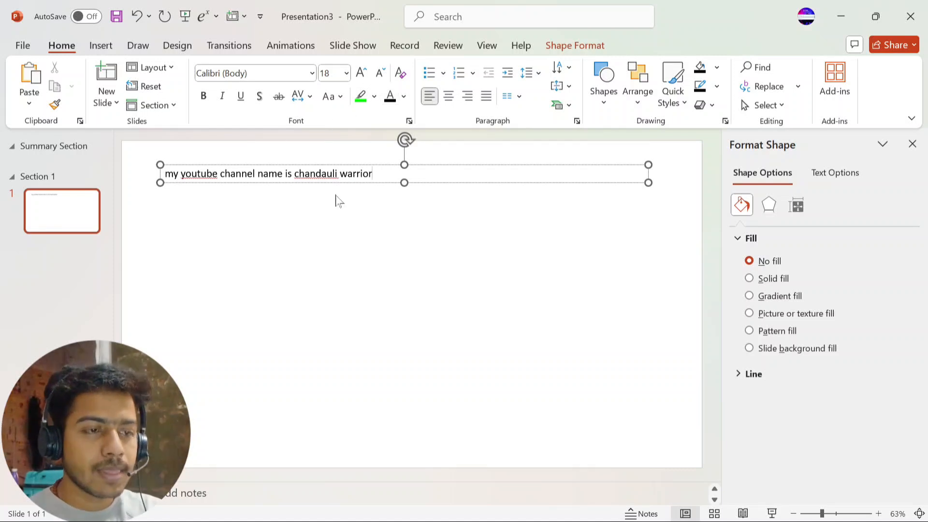
pyautogui.moveTo(293, 174); pyautogui.dragTo(373, 174)
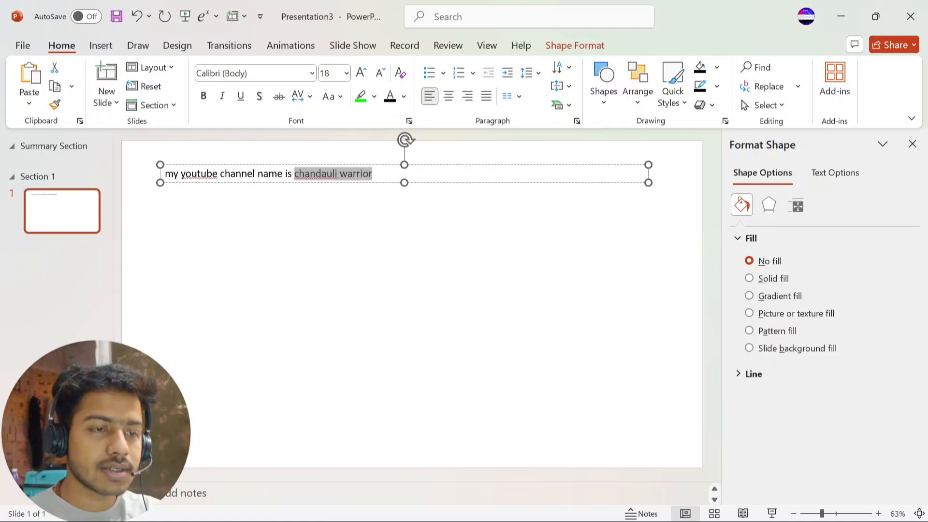
pyautogui.click(362, 197)
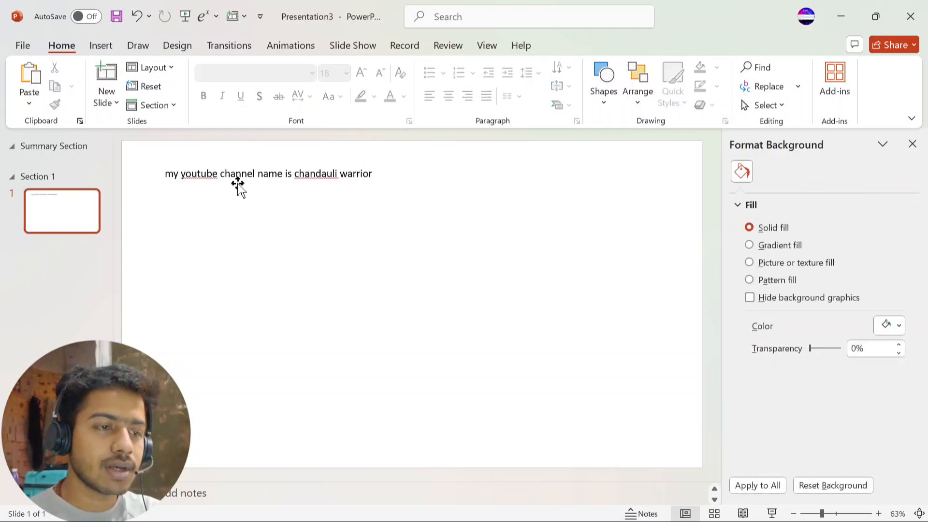
# Start inserting a hyperlink on the words "chandauli warrior" in the text box.
pyautogui.click(104, 45)
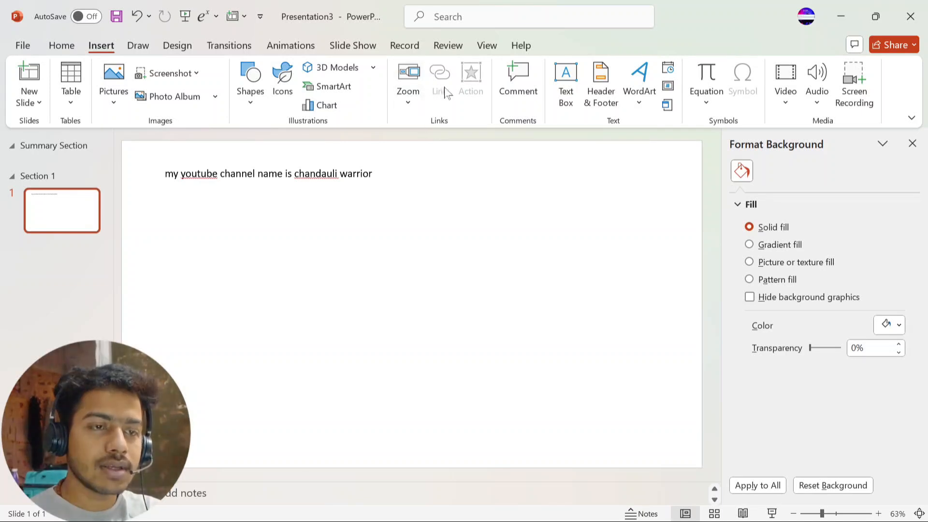
pyautogui.click(294, 175)
pyautogui.moveTo(294, 173); pyautogui.dragTo(372, 174)
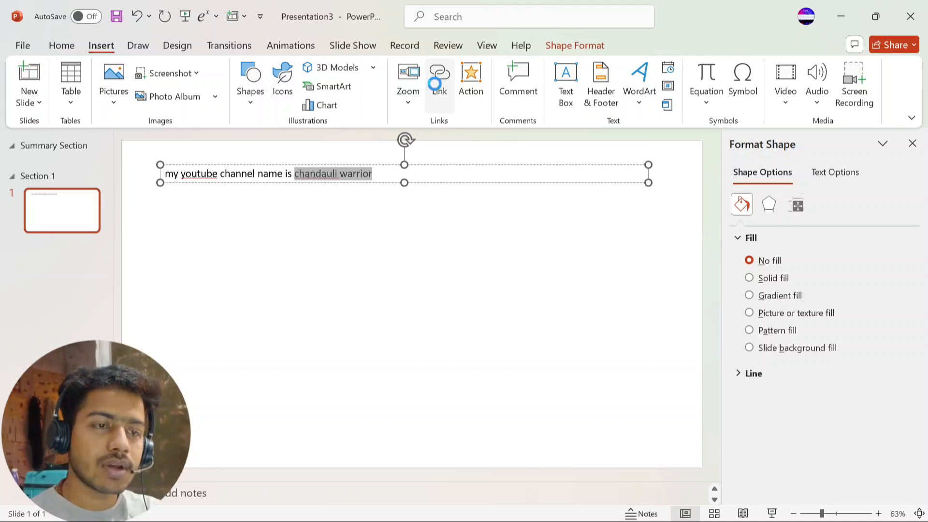
pyautogui.click(436, 83)
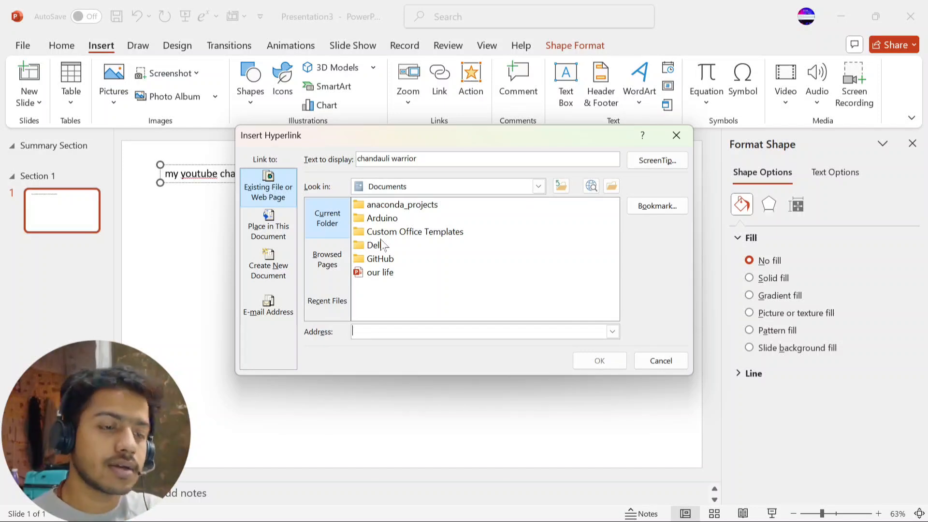
# Switch to Google Chrome, open YouTube and go to the signed-in account's own channel page.
pyautogui.moveTo(394, 513)
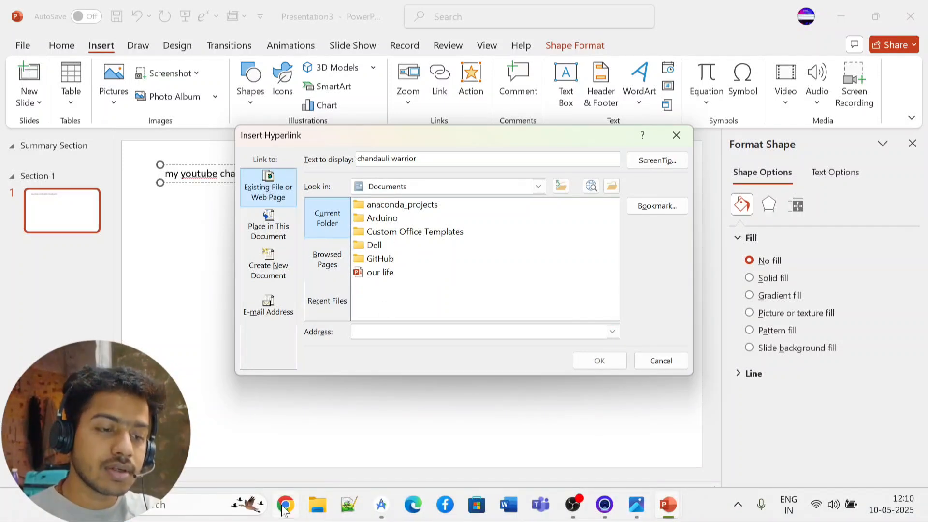
pyautogui.click(292, 512)
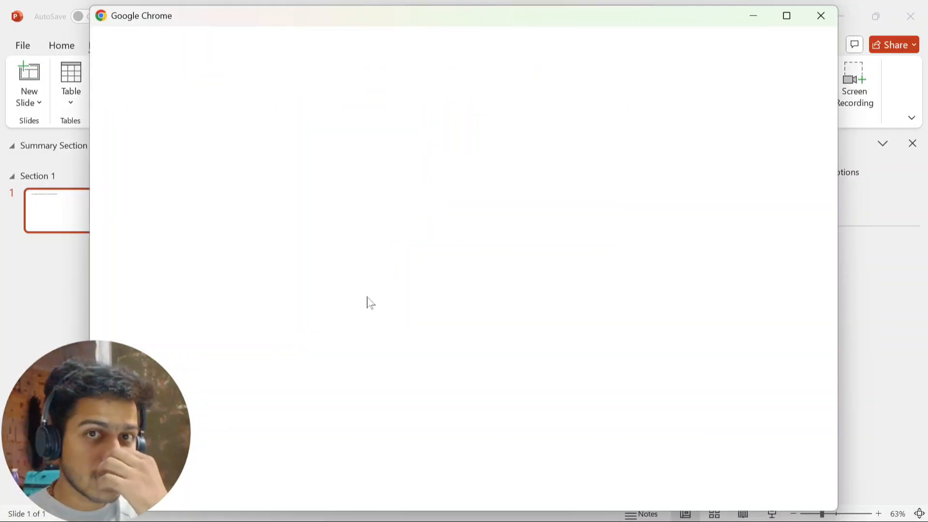
pyautogui.click(269, 261)
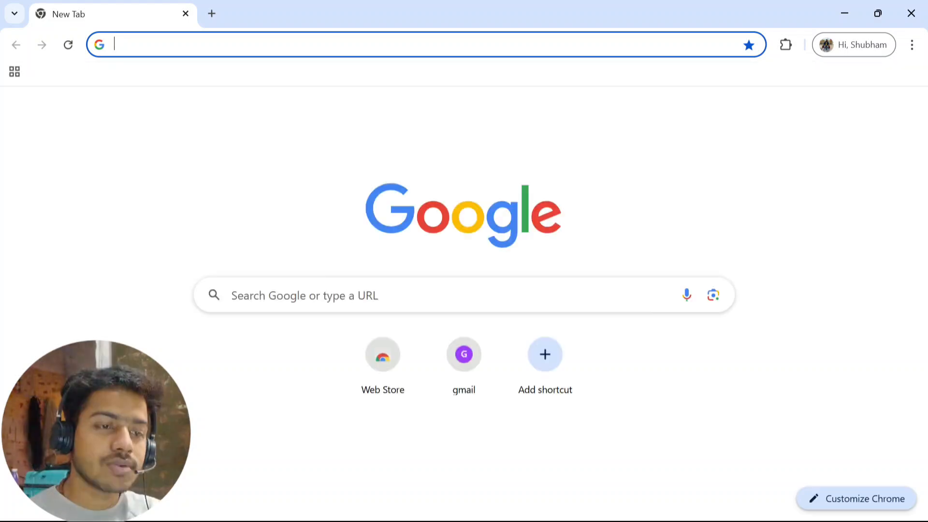
pyautogui.click(272, 294)
pyautogui.click(267, 404)
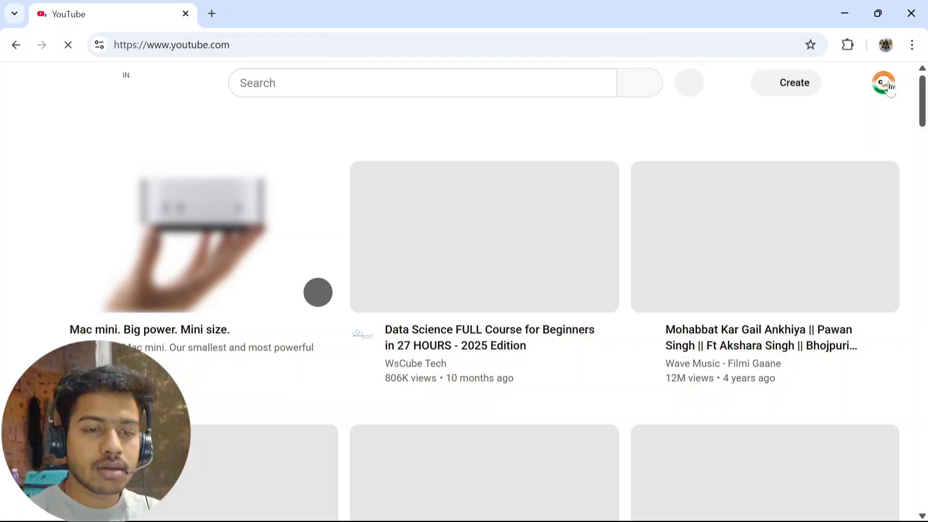
pyautogui.click(888, 86)
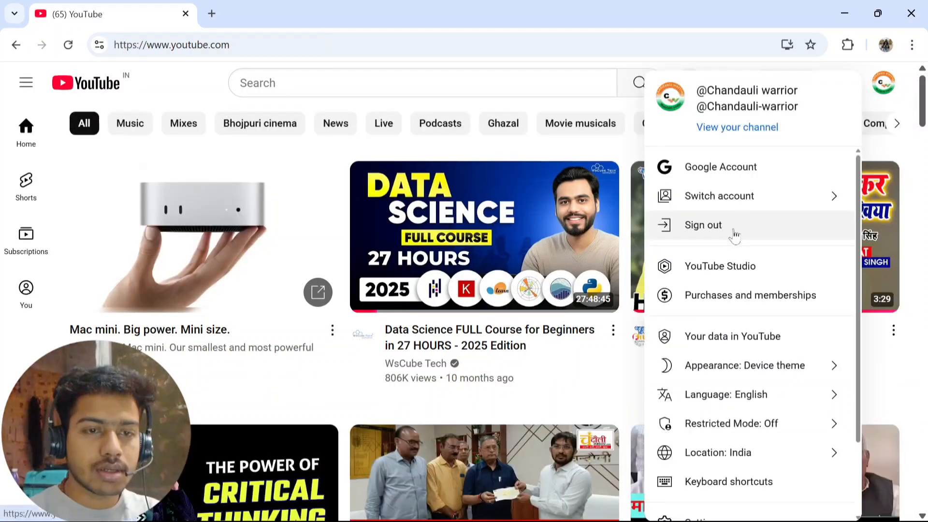
pyautogui.click(740, 128)
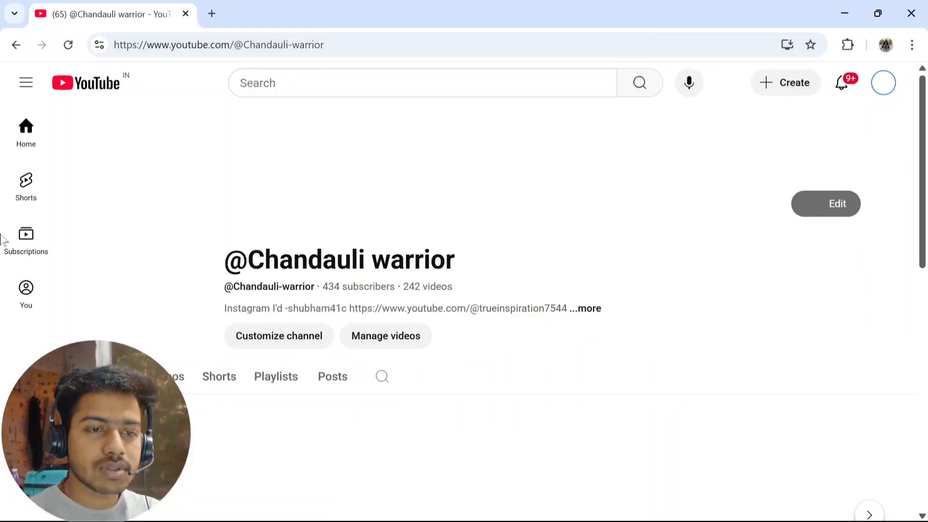
pyautogui.click(586, 315)
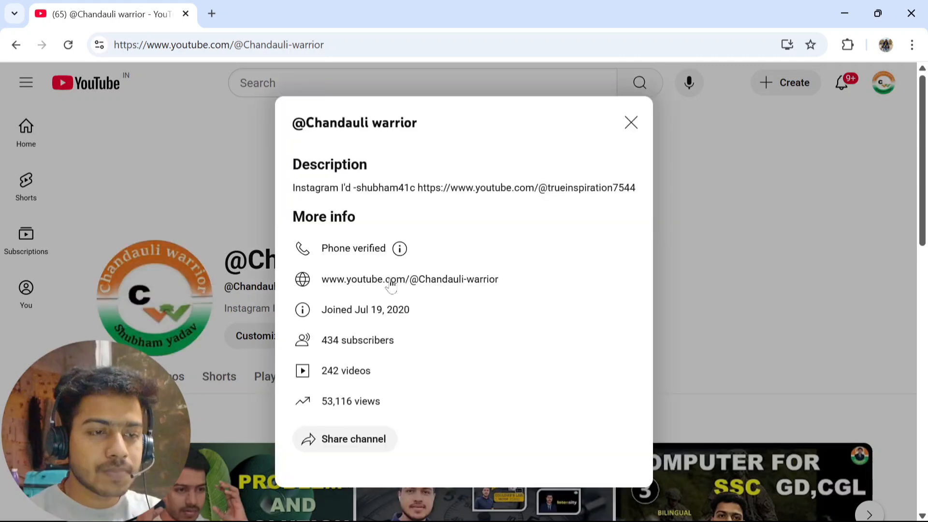
pyautogui.rightClick(392, 279)
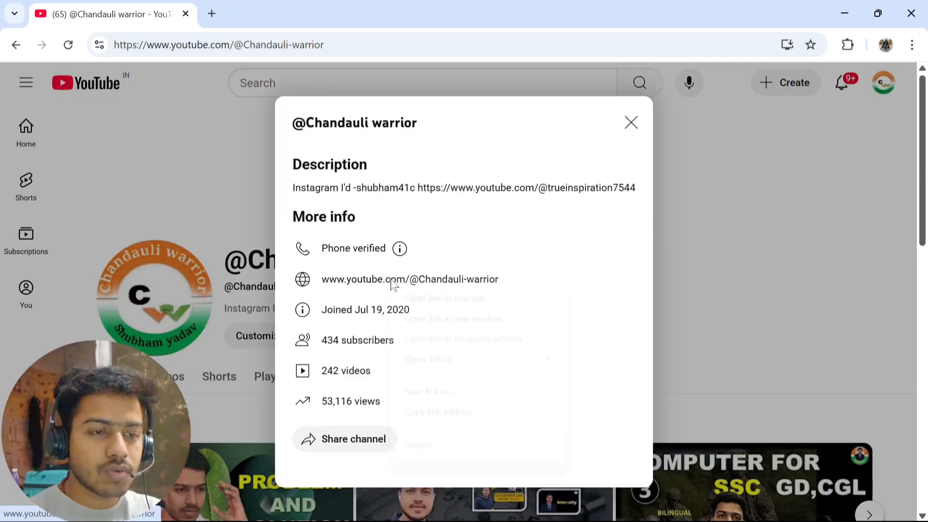
pyautogui.click(471, 413)
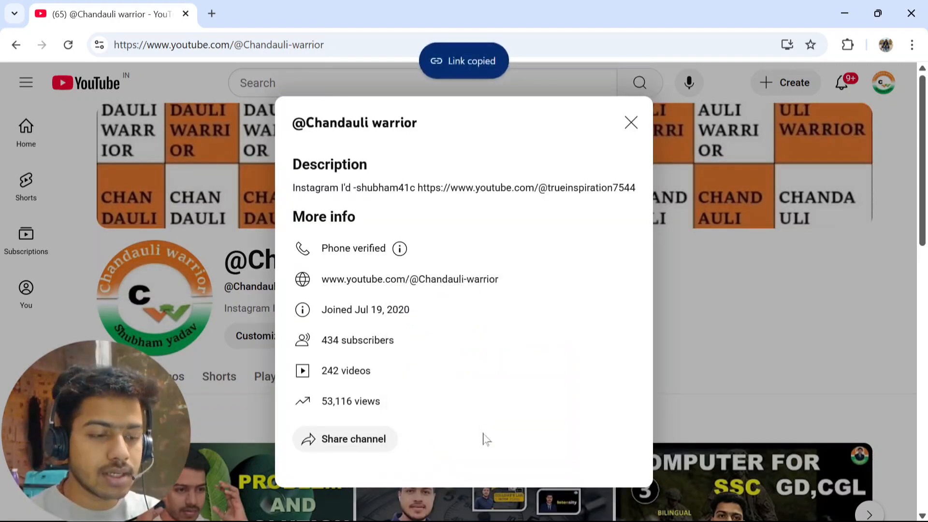
# Switch back to PowerPoint and apply the copied YouTube channel address as the hyperlink on "chandauli warrior".
pyautogui.hotkey('alt', 'Tab')
pyautogui.hotkey('alt', 'Tab')
pyautogui.hotkey('alt', 'Tab')
pyautogui.hotkey('alt', 'Tab')
pyautogui.hotkey('alt', 'Tab')
pyautogui.hotkey('alt', 'Tab')
pyautogui.hotkey('alt', 'Tab')
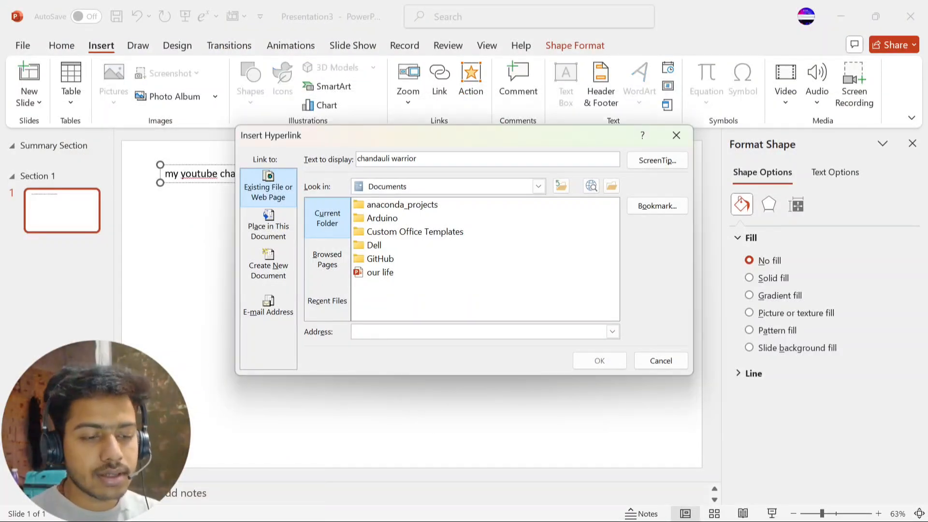
pyautogui.hotkey('ctrl', 'v')
pyautogui.click(599, 361)
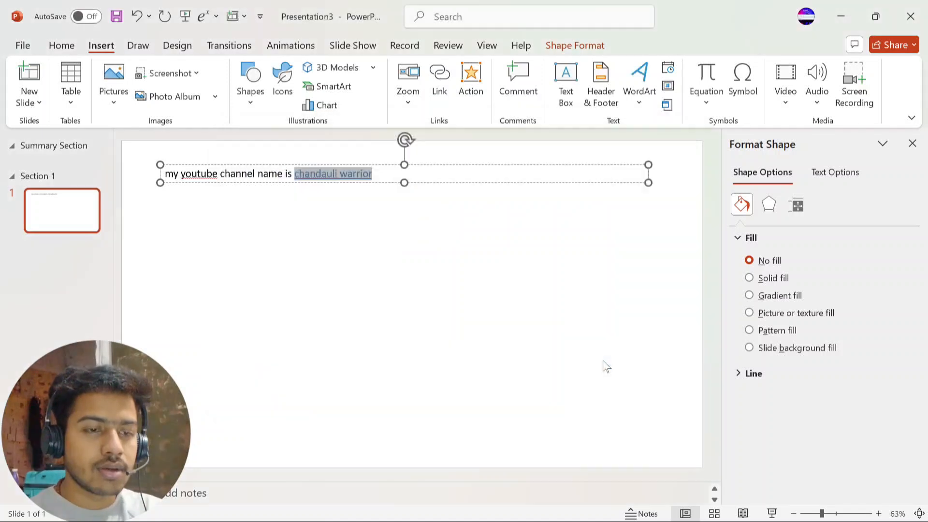
pyautogui.click(357, 217)
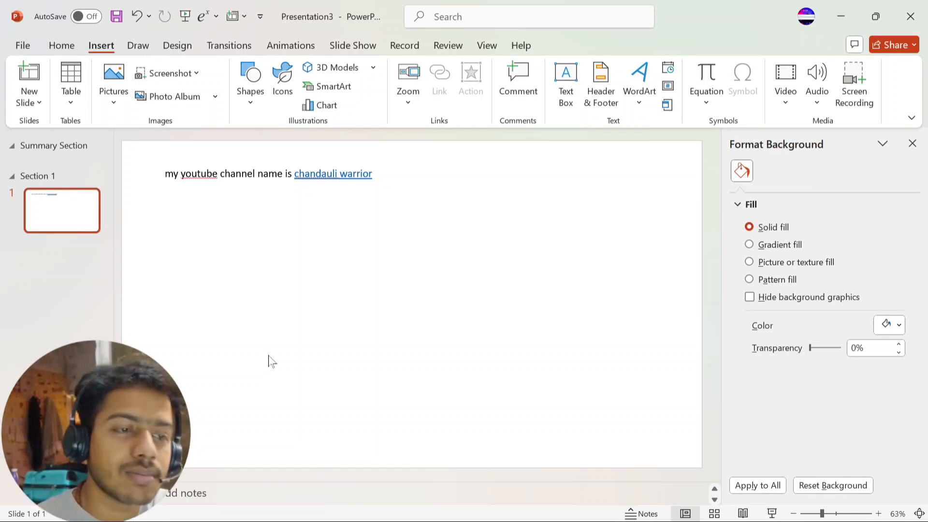
# Try to set the click action of the linked word "chandauli" to run a program, and discard the action settings.
pyautogui.click(315, 174)
pyautogui.doubleClick(315, 174)
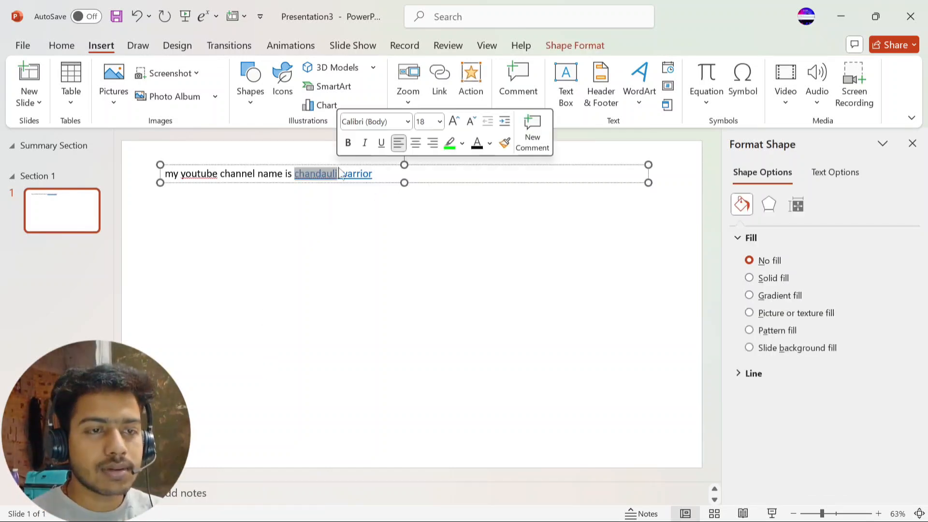
pyautogui.click(471, 84)
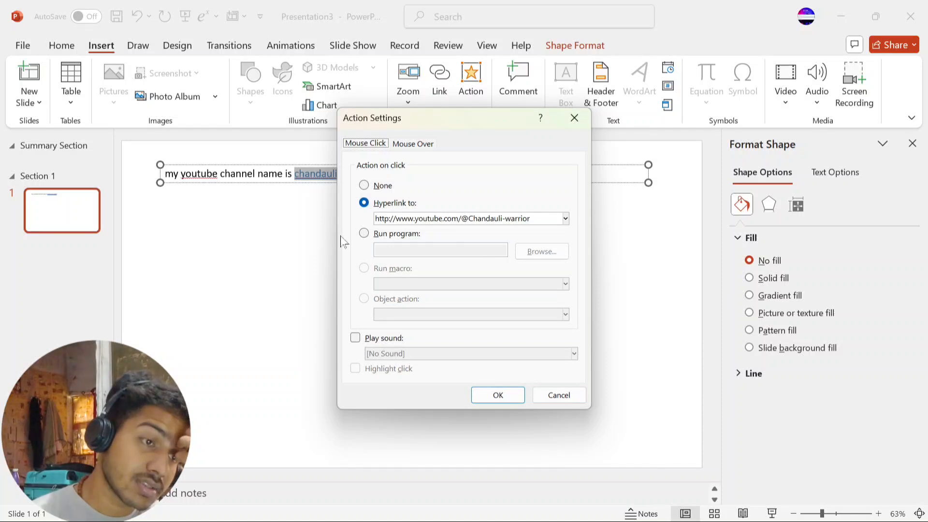
pyautogui.click(380, 234)
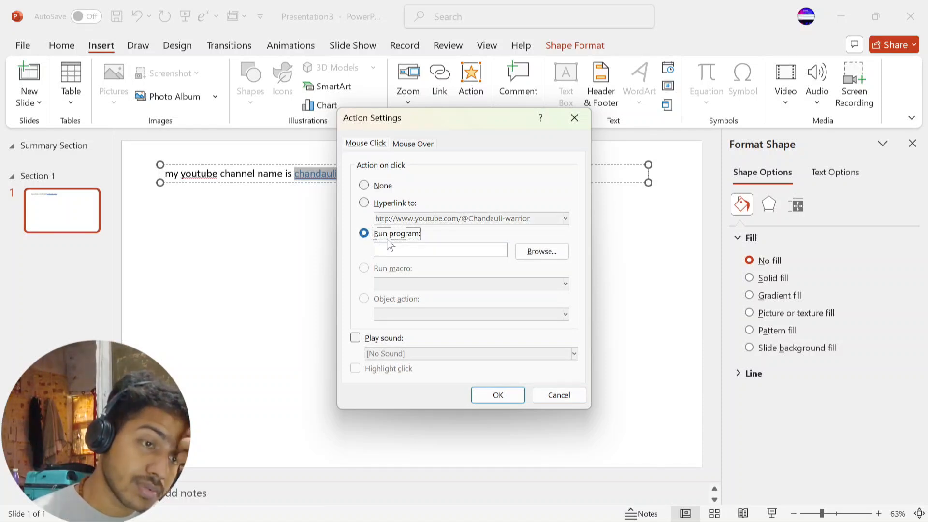
pyautogui.click(534, 253)
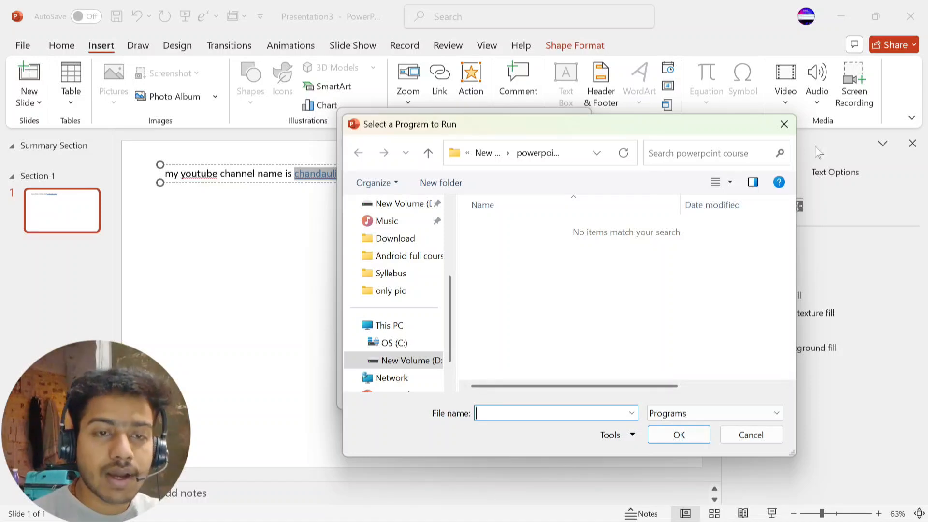
pyautogui.click(784, 124)
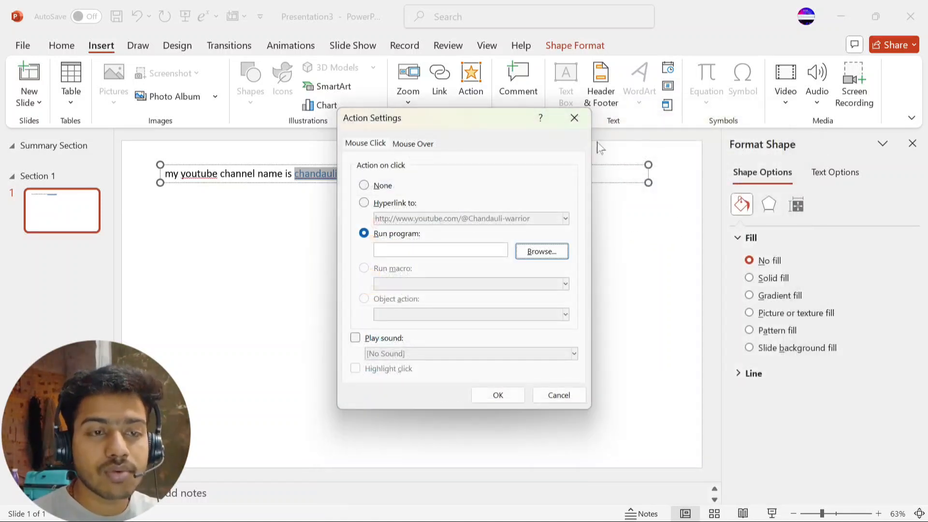
pyautogui.click(578, 397)
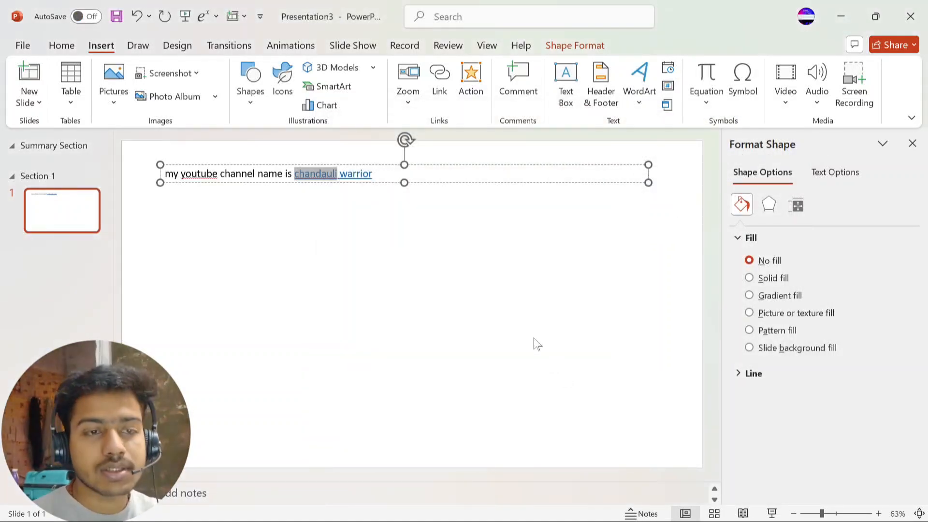
# Start a new comment on the slide and discard it without posting.
pyautogui.click(425, 203)
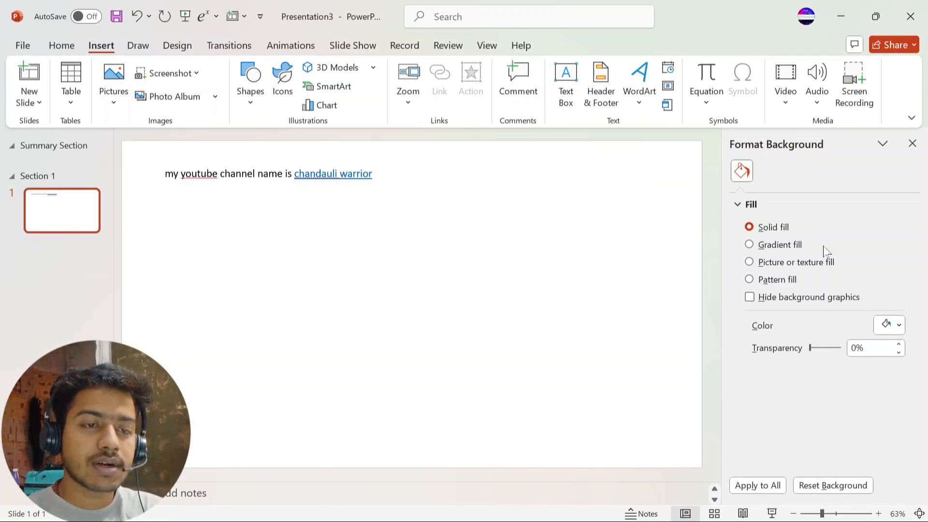
pyautogui.hotkey('ctrl', 'alt', 'm')
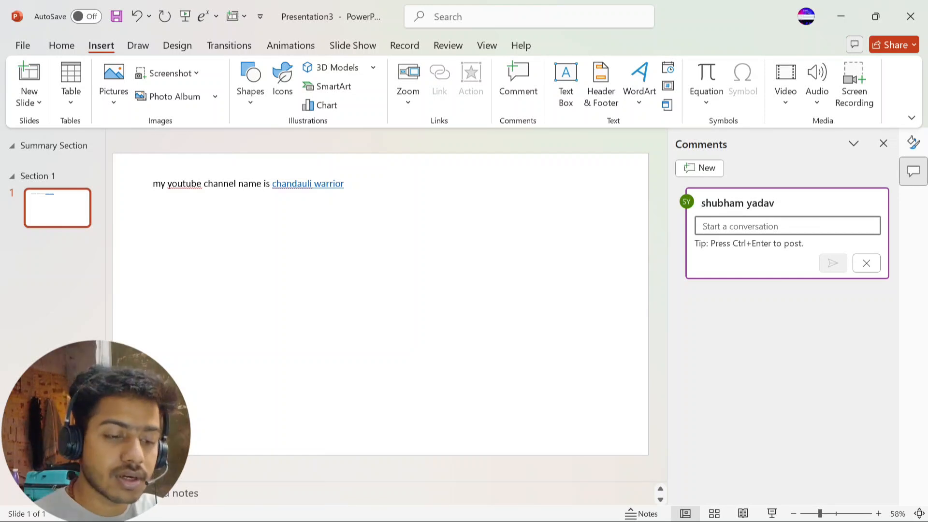
pyautogui.click(883, 144)
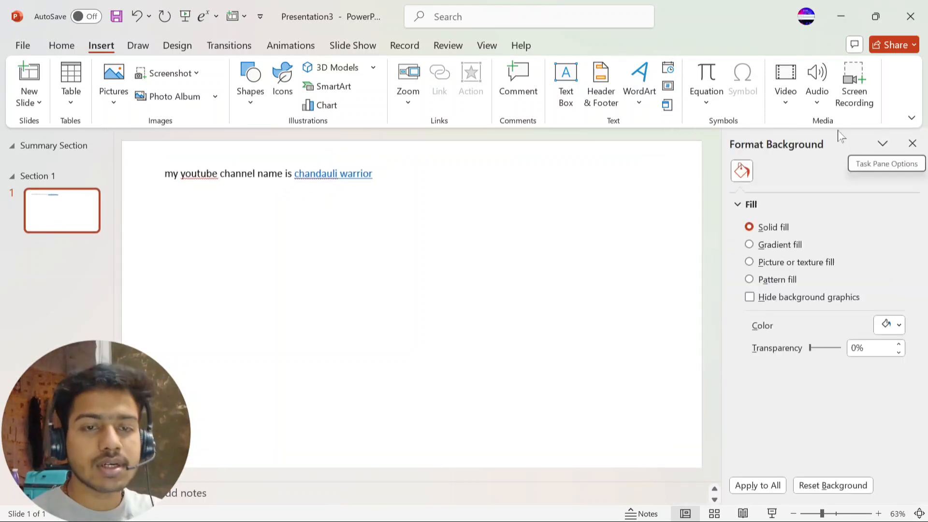
# Draw an empty text box about 28 cm wide and 16 cm high in the blank area below the channel-name line.
pyautogui.click(569, 102)
pyautogui.moveTo(161, 209); pyautogui.dragTo(648, 479)
pyautogui.click(633, 170)
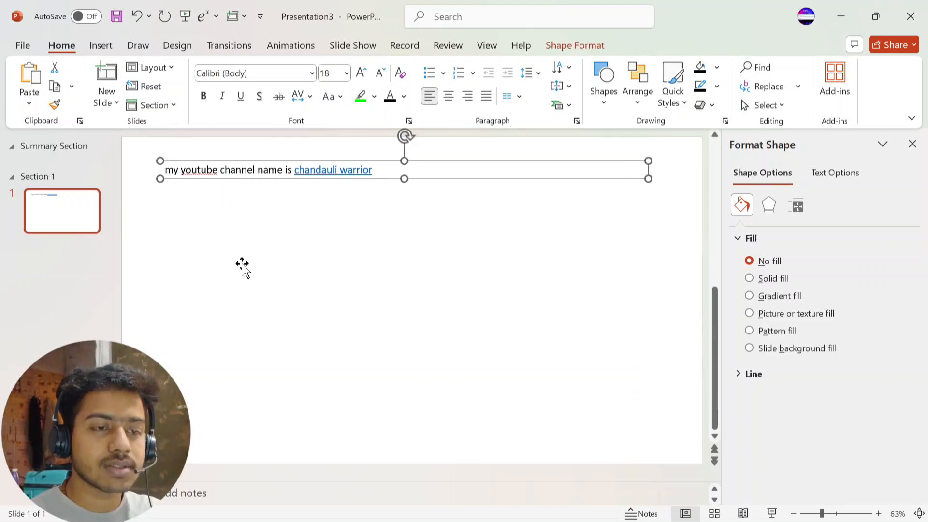
pyautogui.hotkey('ctrl', 'z')
pyautogui.click(638, 110)
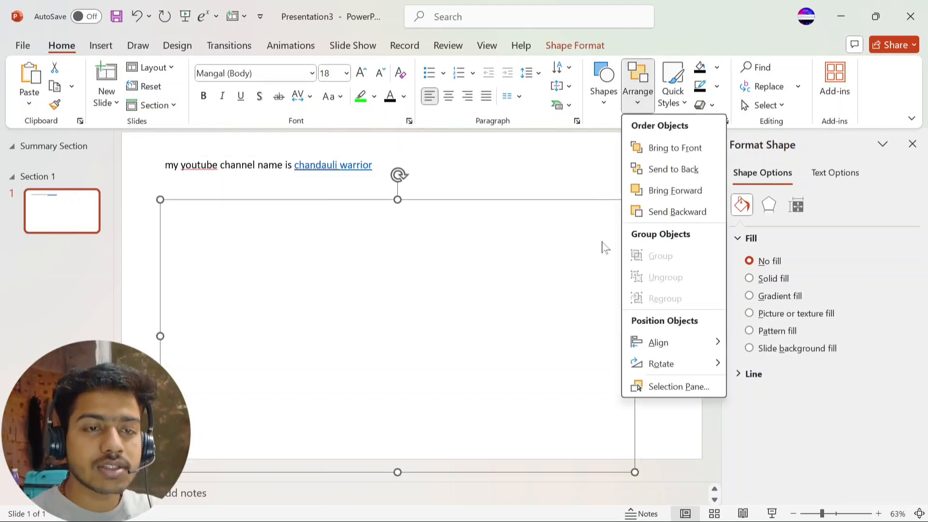
pyautogui.click(512, 166)
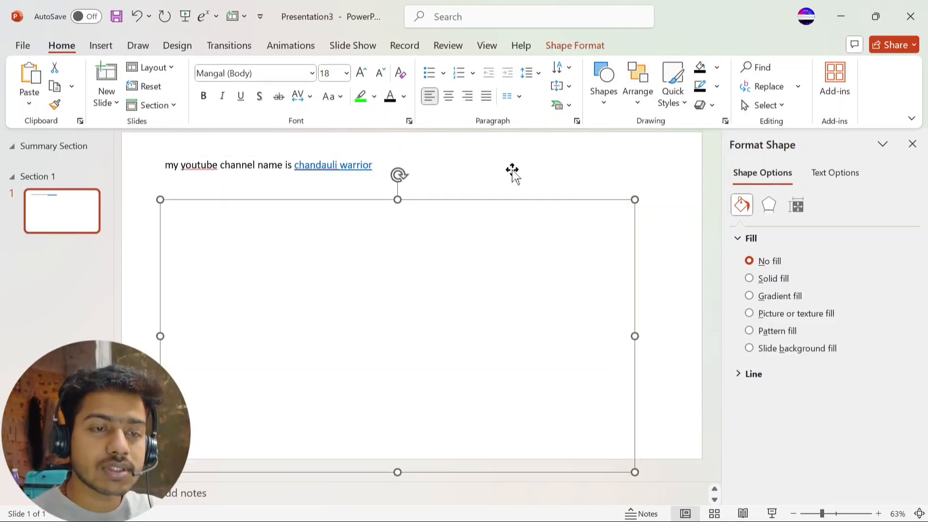
# Draw a green-outlined rectangle about 21.2 cm wide and 2.06 cm high over the channel-name line and send it backward.
pyautogui.click(561, 166)
pyautogui.click(603, 87)
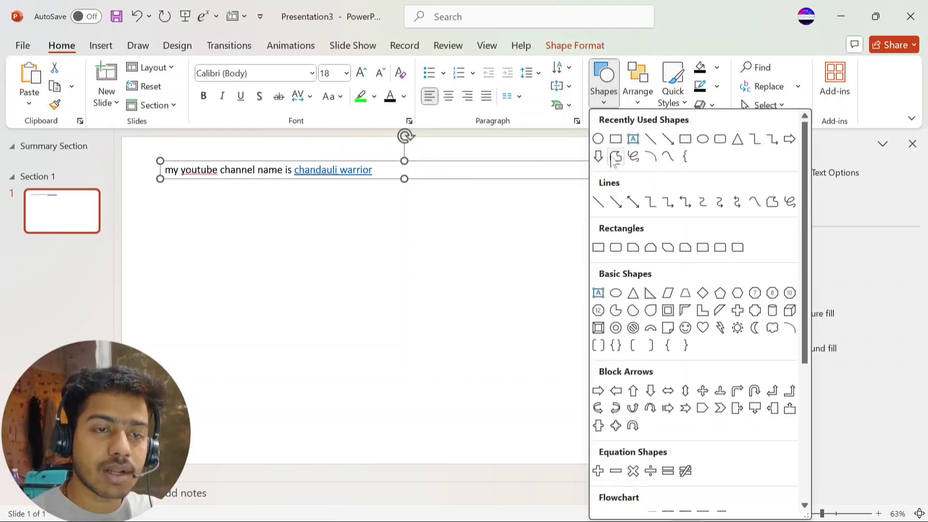
pyautogui.click(616, 140)
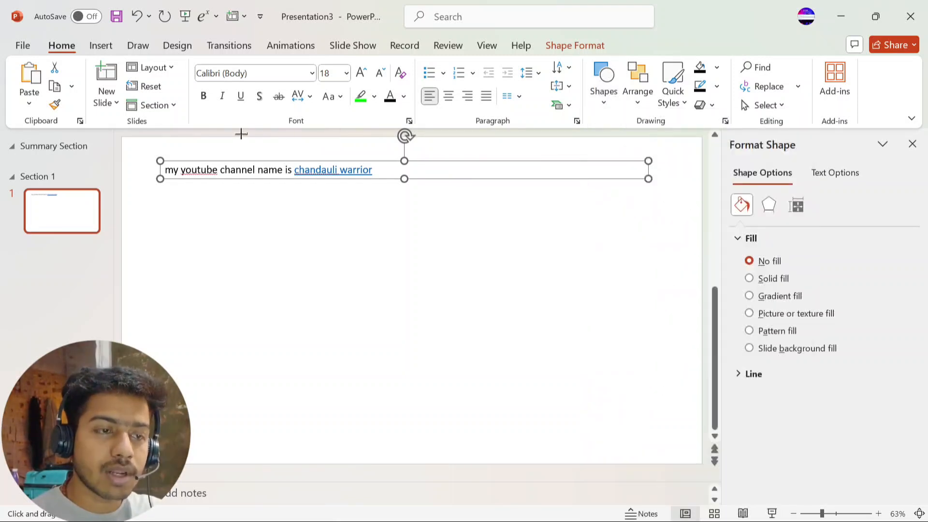
pyautogui.moveTo(160, 160); pyautogui.dragTo(523, 197)
pyautogui.click(202, 86)
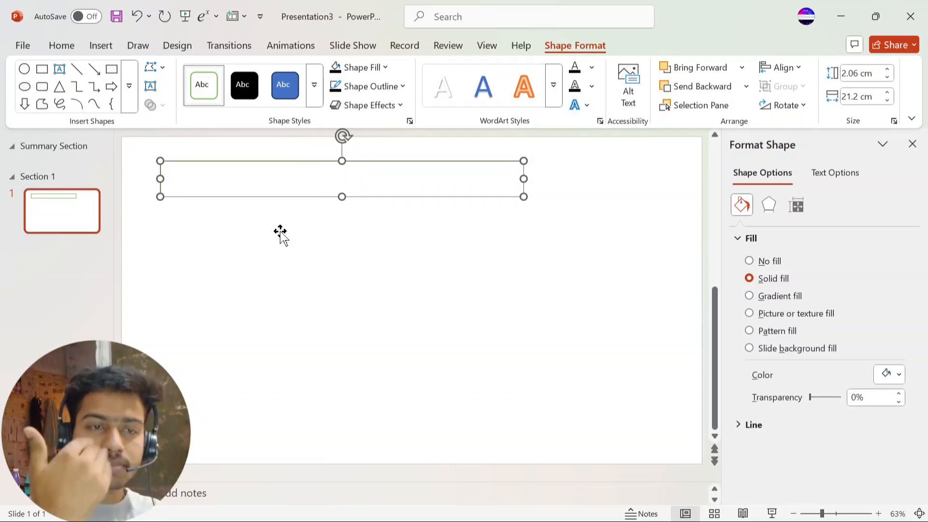
pyautogui.click(700, 87)
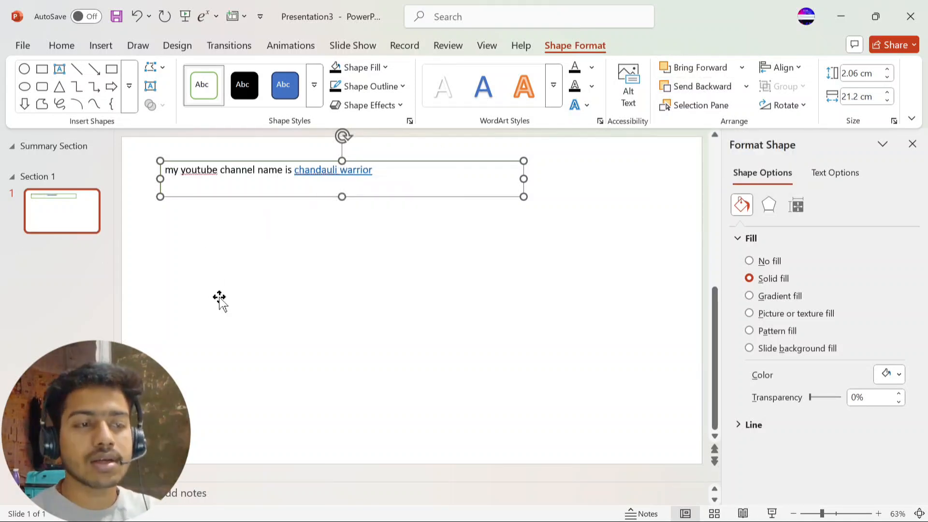
pyautogui.click(296, 204)
pyautogui.click(590, 162)
pyautogui.click(192, 244)
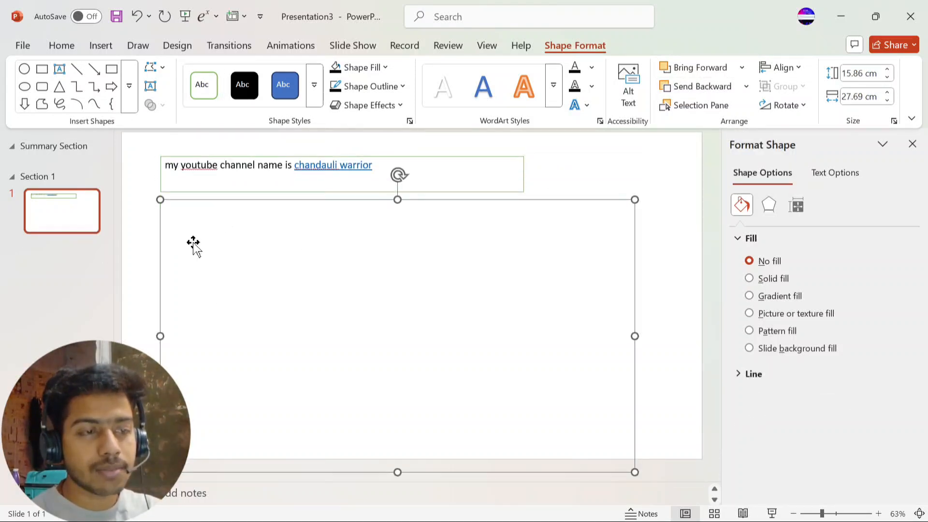
pyautogui.click(617, 170)
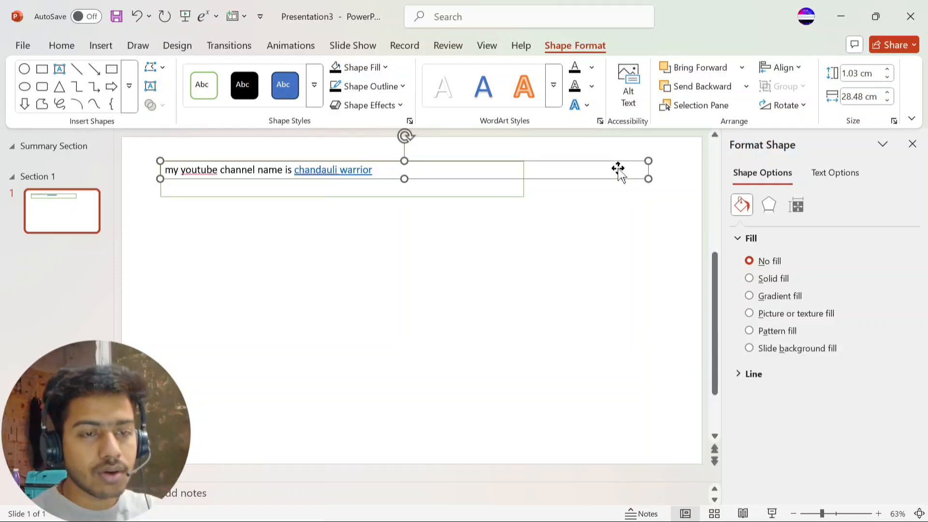
pyautogui.click(696, 177)
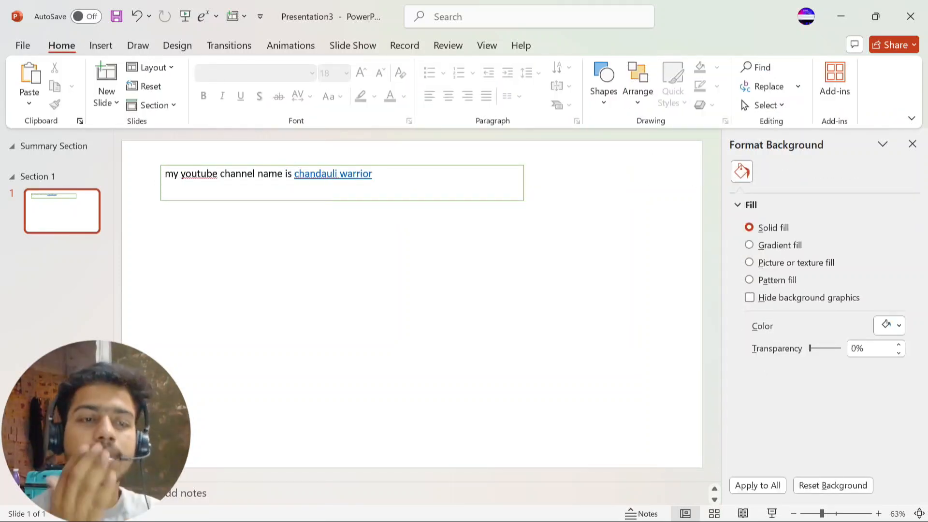
# Apply the light orange gradient theme style to the channel-name text box.
pyautogui.click(404, 174)
pyautogui.click(673, 104)
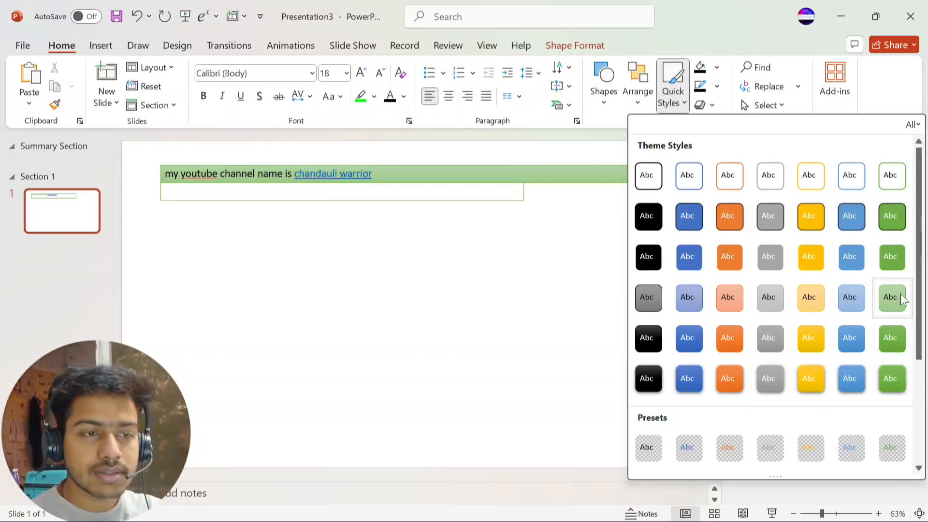
pyautogui.click(733, 309)
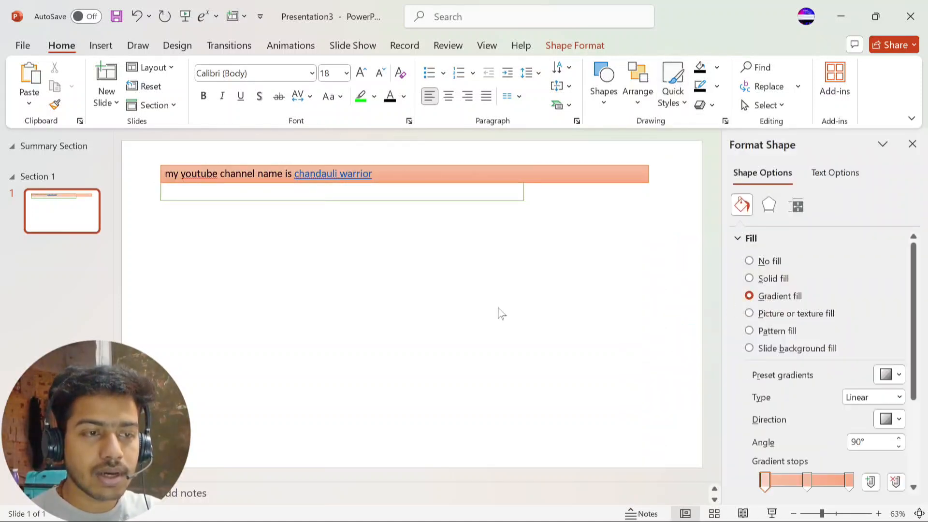
pyautogui.click(436, 232)
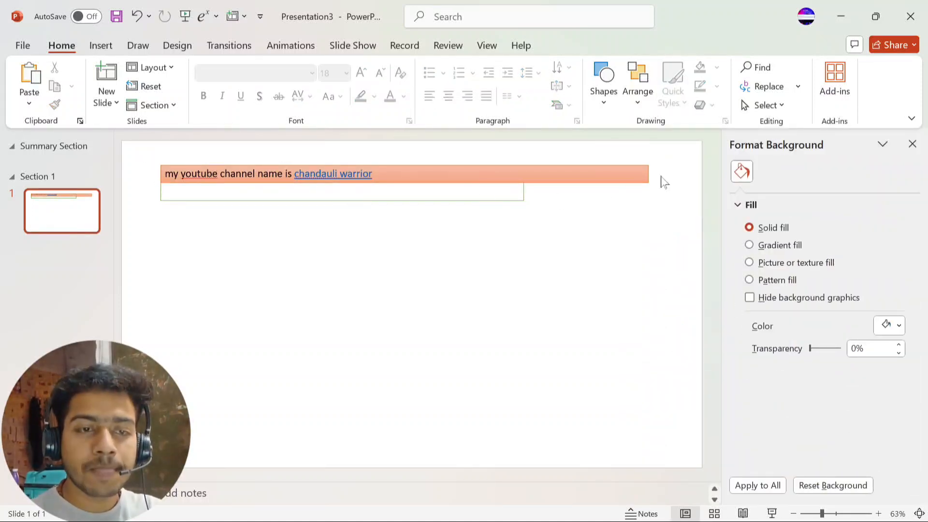
# Narrow the channel-name text box to match the width of the green-outlined rectangle.
pyautogui.click(643, 177)
pyautogui.moveTo(646, 180); pyautogui.dragTo(523, 193)
pyautogui.click(607, 196)
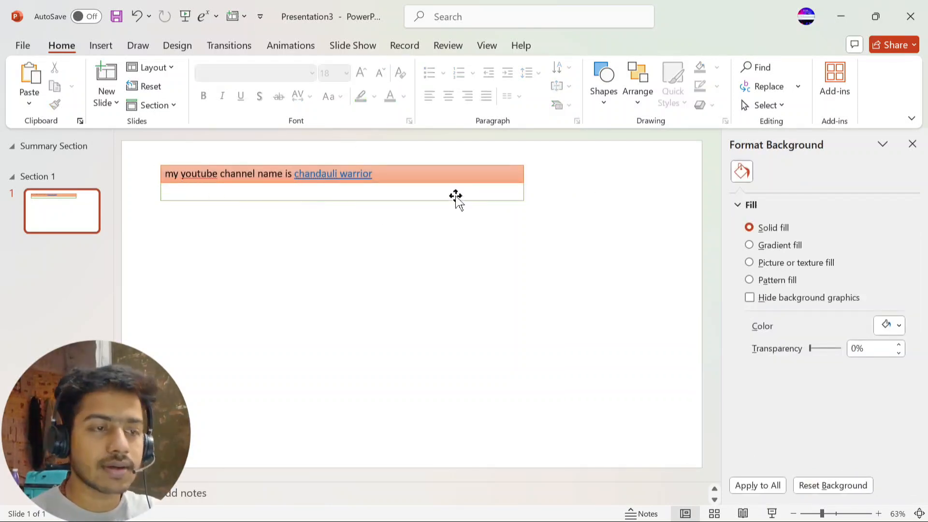
# Try a gradient fill for the slide background and undo it.
pyautogui.click(751, 246)
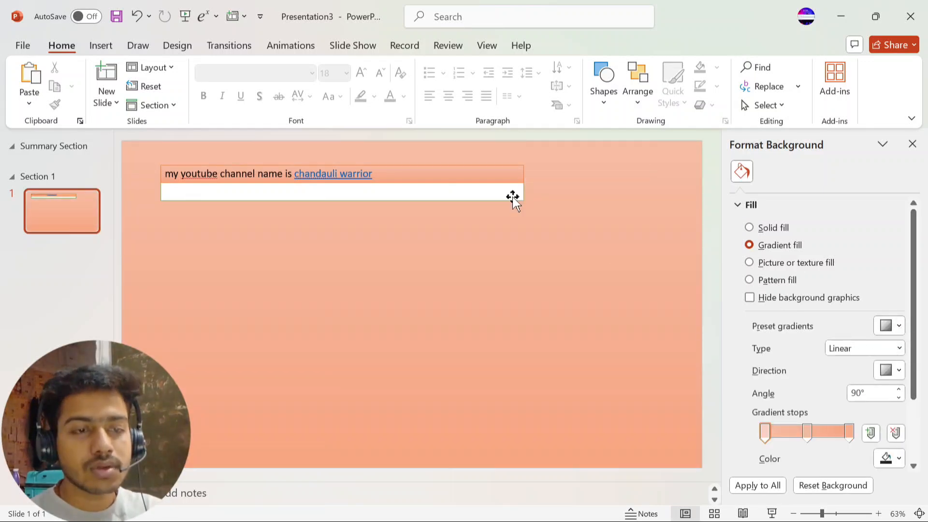
pyautogui.hotkey('ctrl', 'z')
pyautogui.click(512, 183)
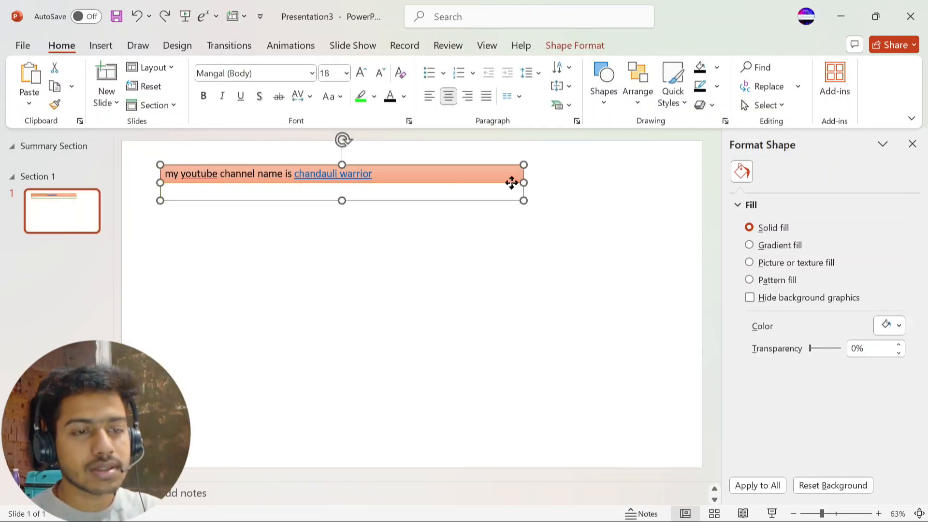
# Change the middle gradient stop of the channel-name text box's fill to yellow.
pyautogui.click(479, 174)
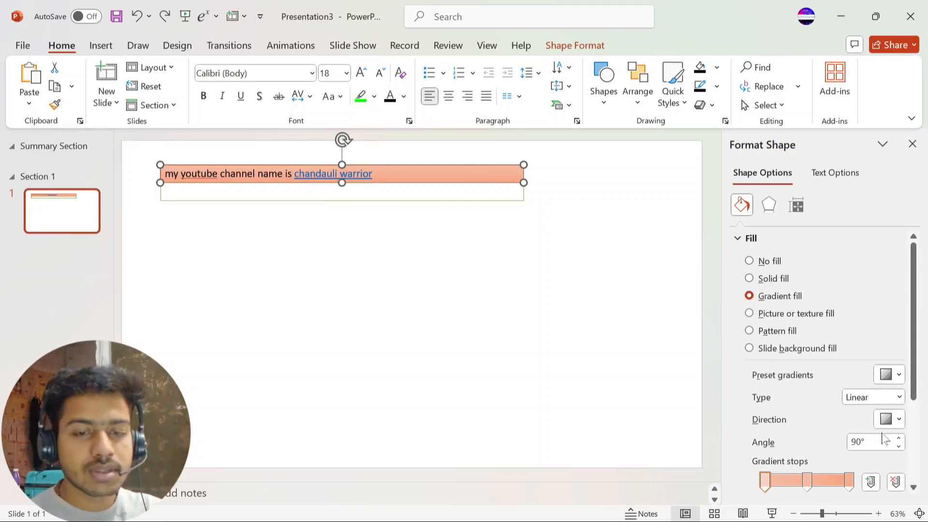
pyautogui.click(811, 479)
pyautogui.scroll(-2, 814, 482)
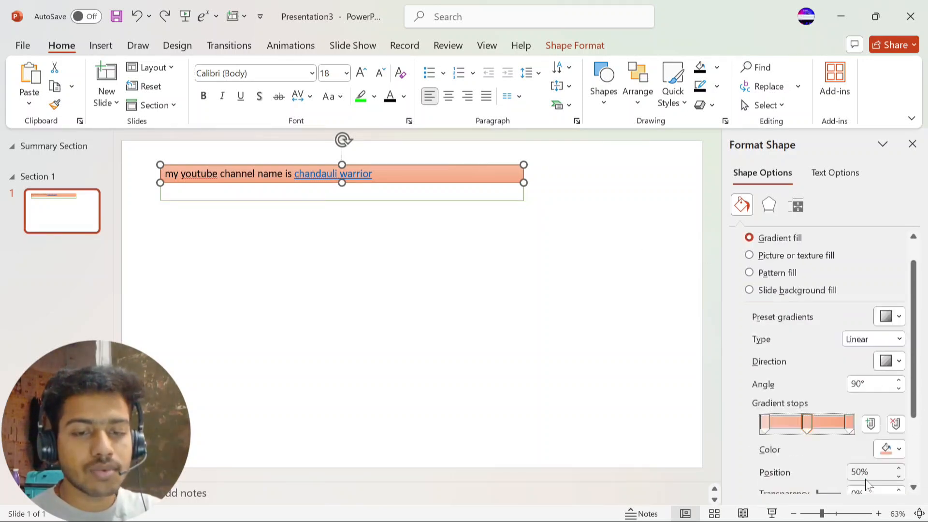
pyautogui.click(889, 449)
pyautogui.click(793, 384)
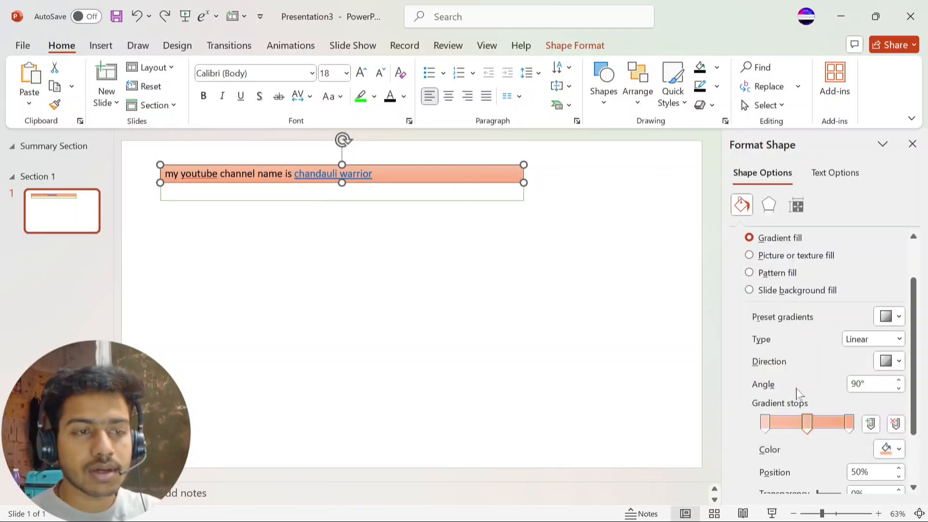
pyautogui.click(543, 315)
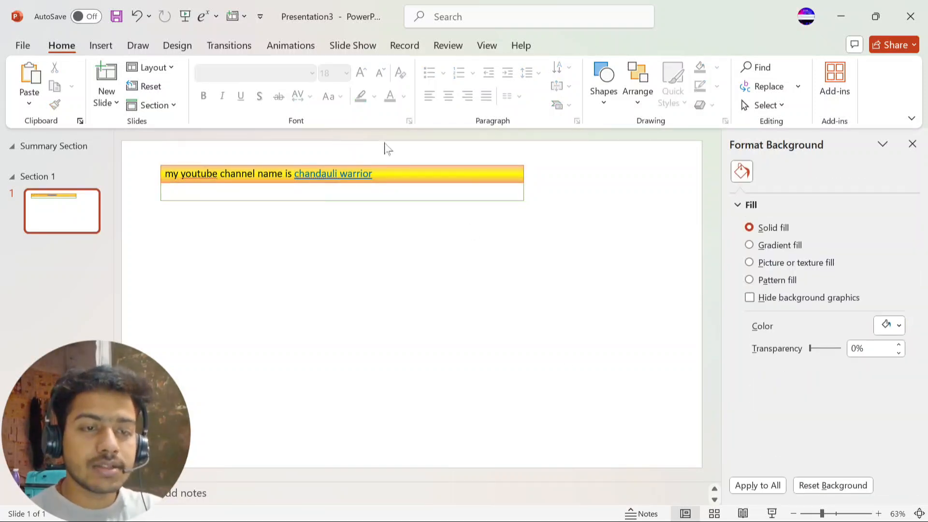
# Fill the channel-name text box with solid standard yellow.
pyautogui.click(393, 170)
pyautogui.click(717, 68)
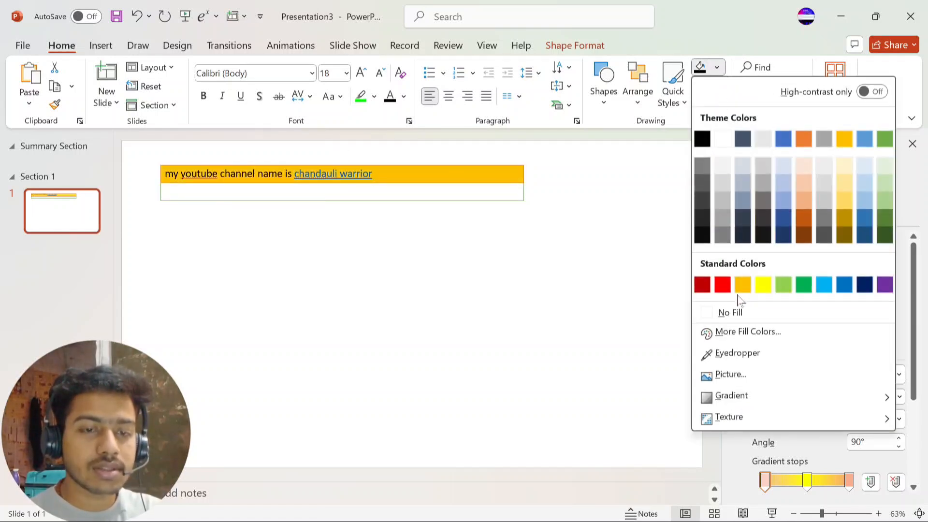
pyautogui.click(762, 285)
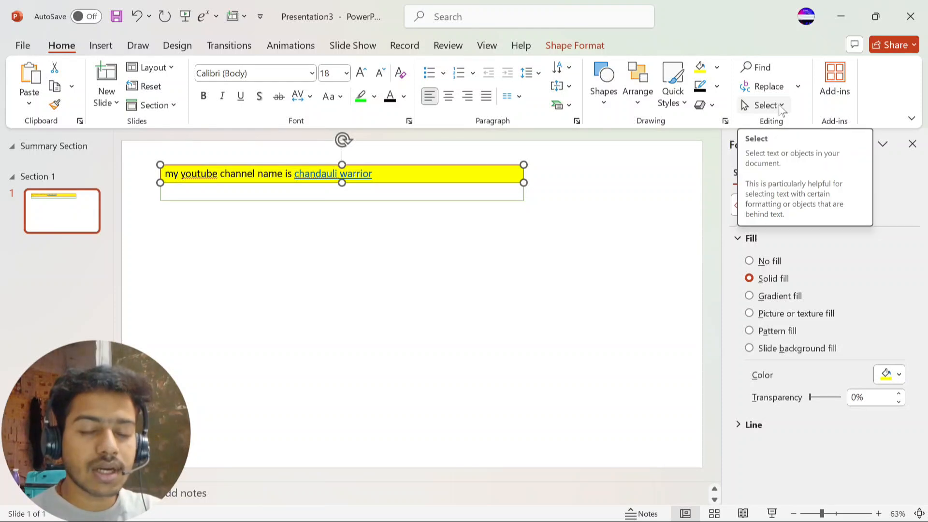
# View the popular add-ins and close the list without adding any.
pyautogui.click(834, 87)
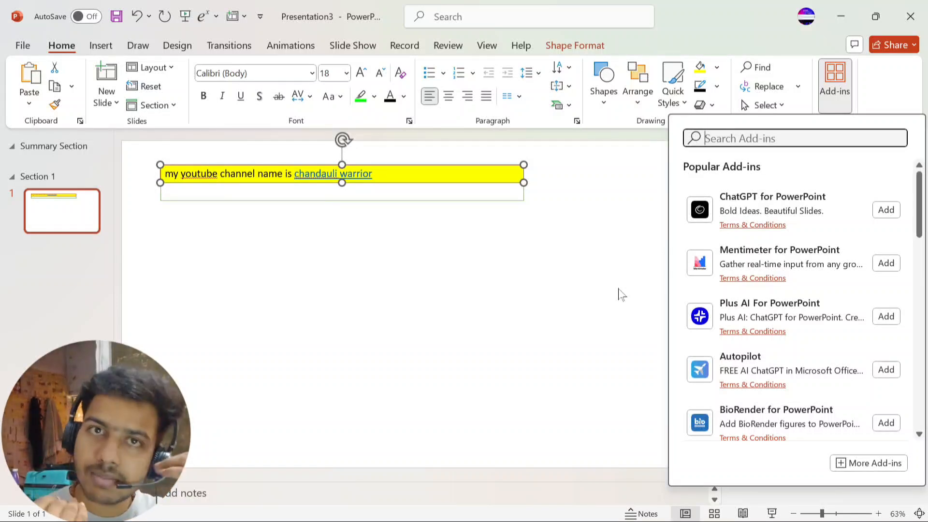
pyautogui.click(459, 285)
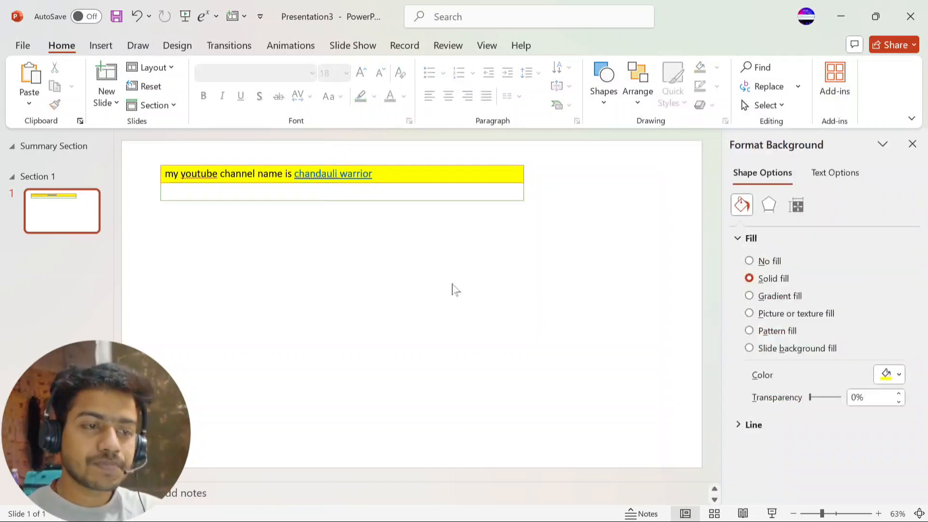
# Include an automatically updated date and time, the slide number and a blank footer on all slides.
pyautogui.click(101, 46)
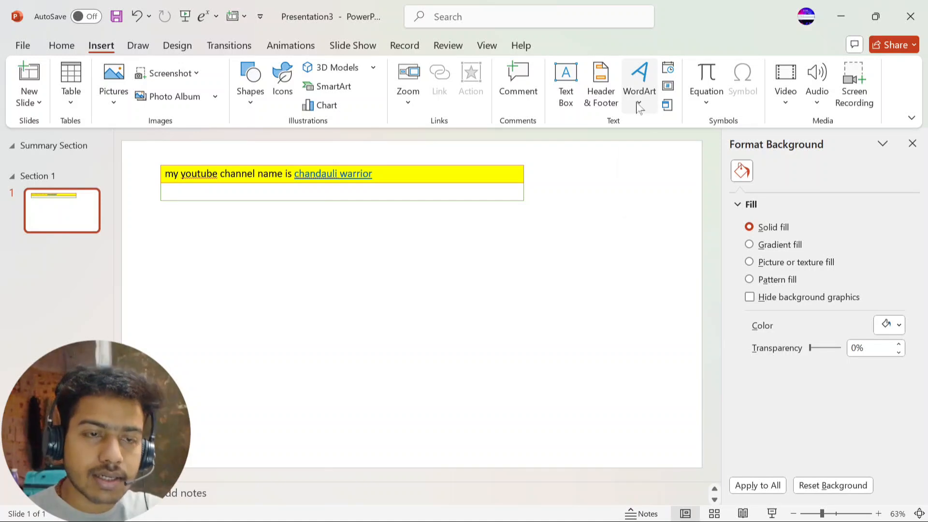
pyautogui.click(602, 99)
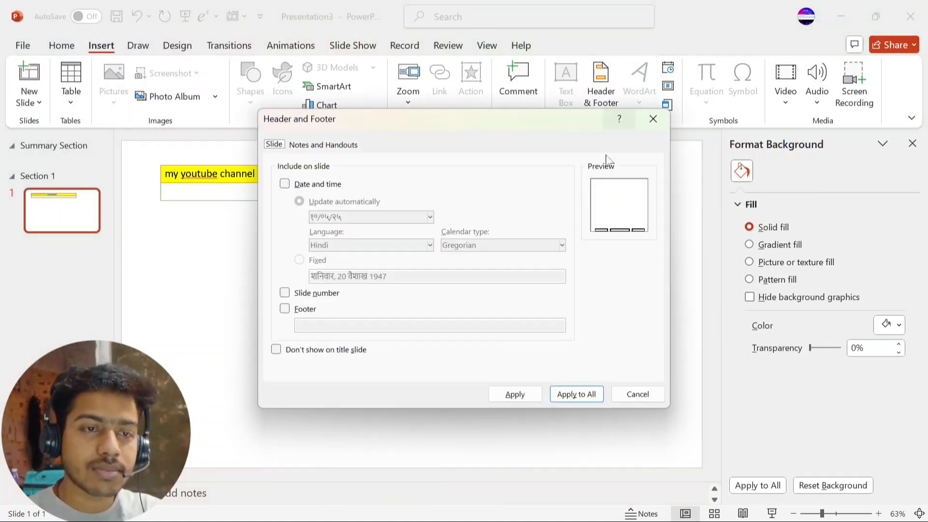
pyautogui.click(285, 185)
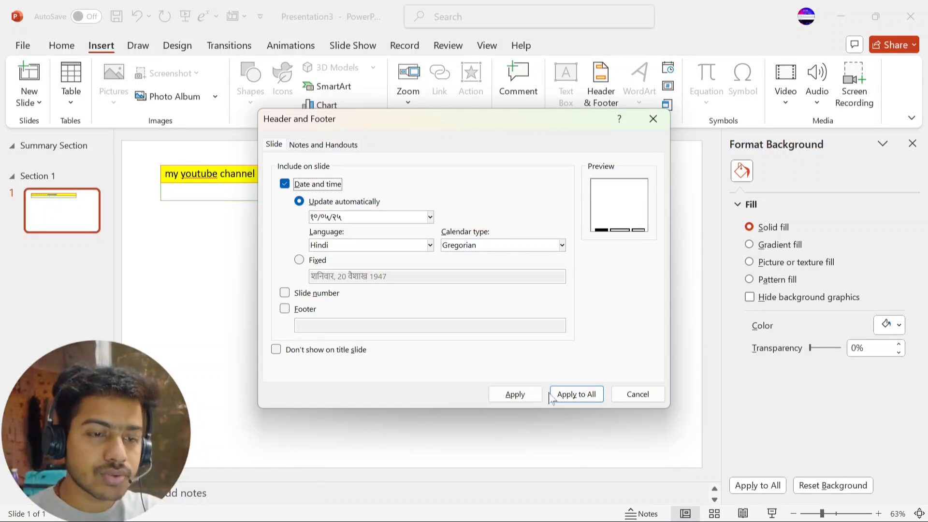
pyautogui.click(284, 293)
pyautogui.click(285, 309)
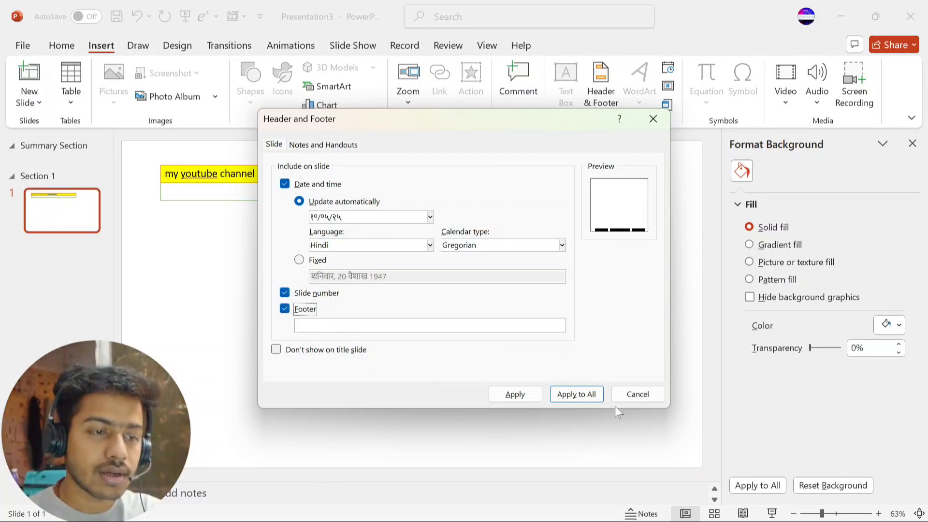
pyautogui.click(594, 394)
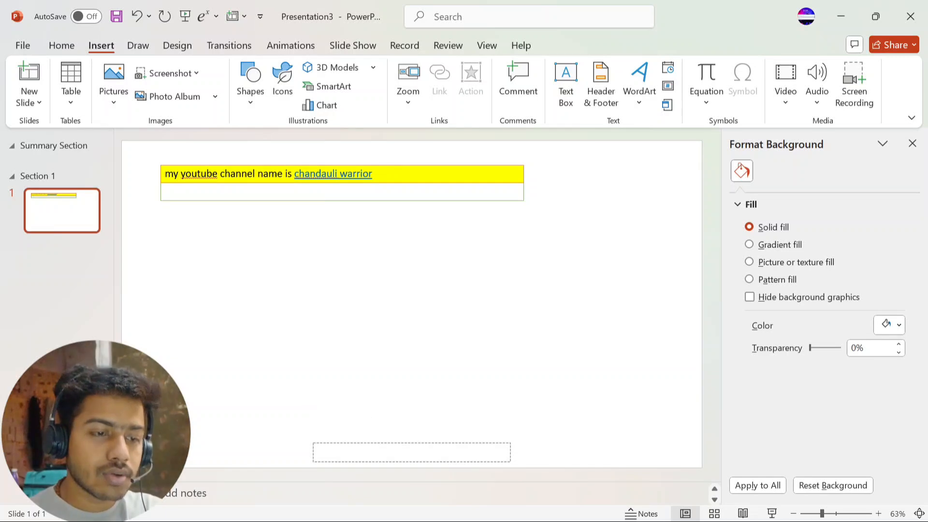
# Enter the date 10/05/2025 in the slide's centre footer placeholder, replacing the trial text.
pyautogui.doubleClick(377, 445)
pyautogui.doubleClick(419, 453)
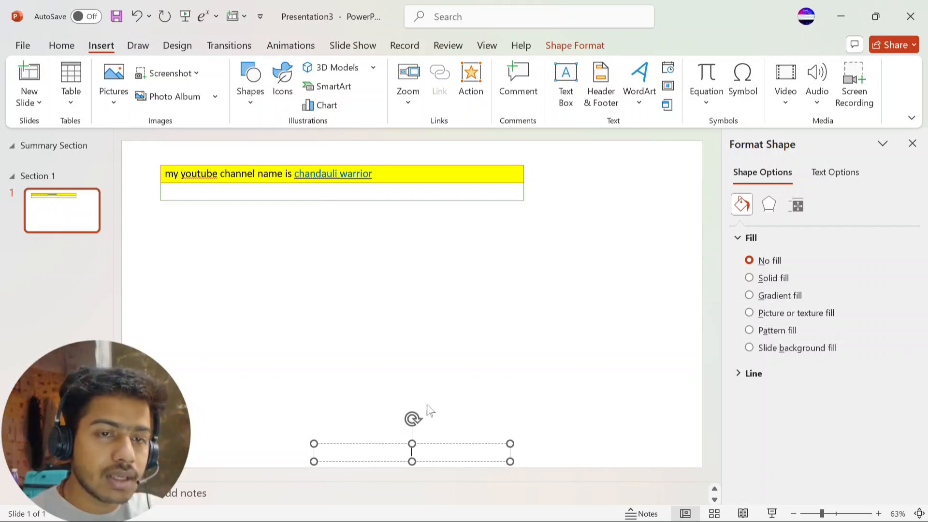
pyautogui.click(138, 45)
pyautogui.click(61, 46)
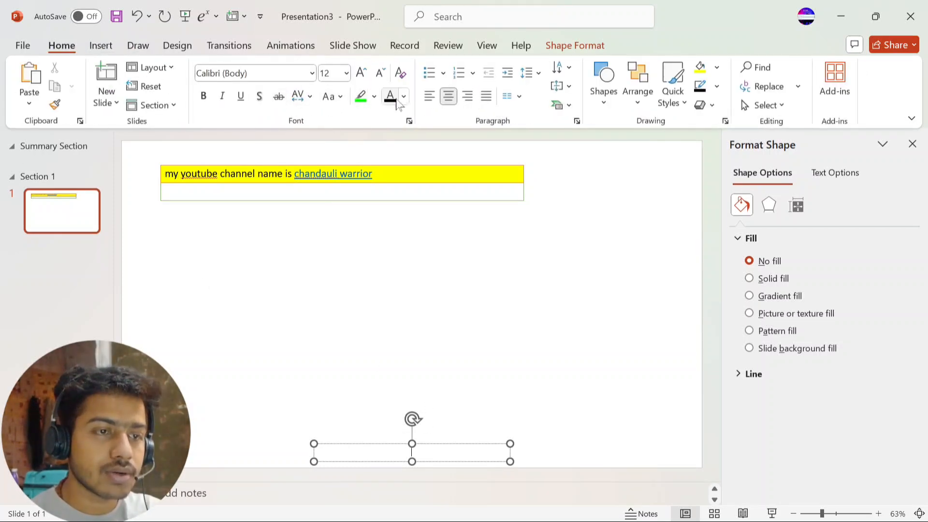
pyautogui.click(101, 45)
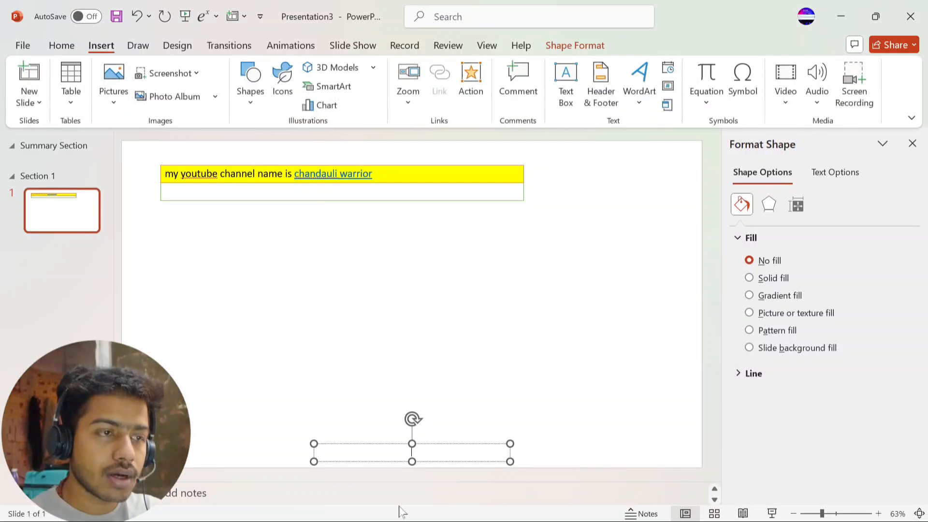
pyautogui.write('fsdfsfsdfffas')
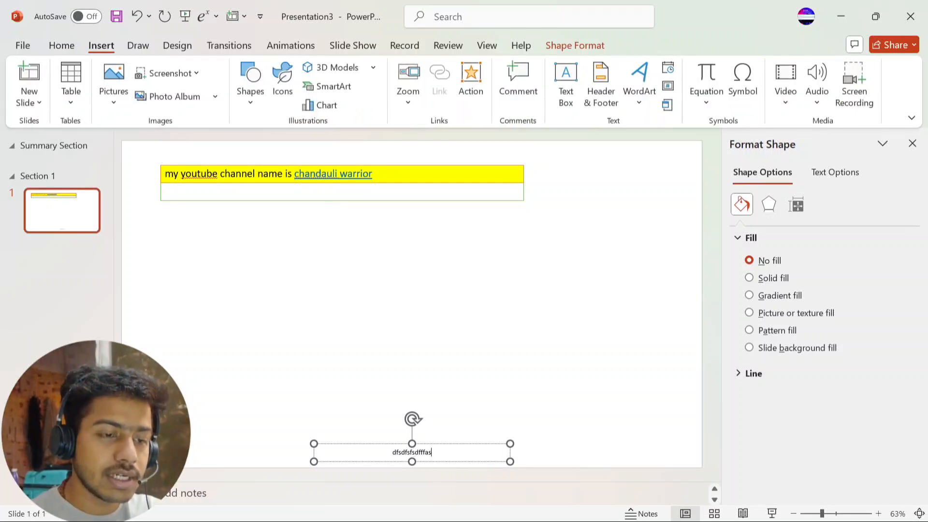
pyautogui.press('BackSpace')
pyautogui.press('BackSpace')
pyautogui.press('BackSpace')
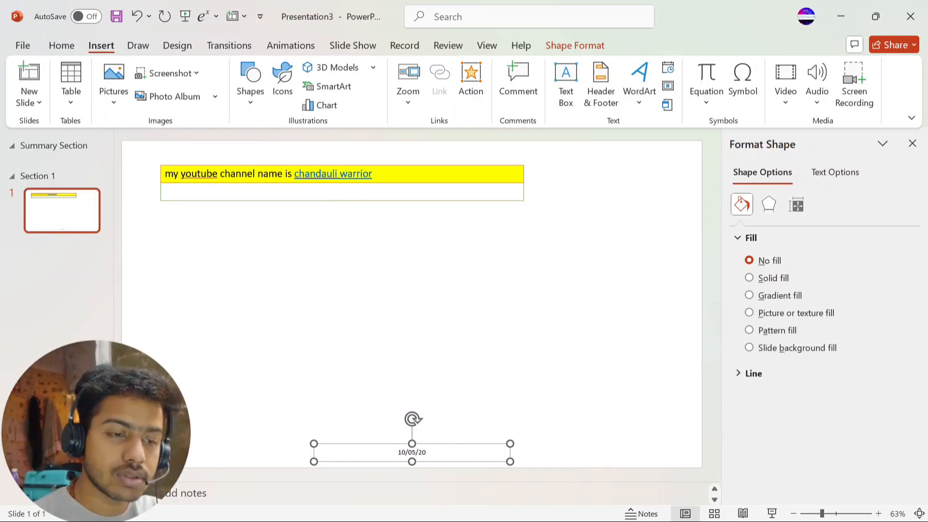
pyautogui.write('25')
pyautogui.click(489, 419)
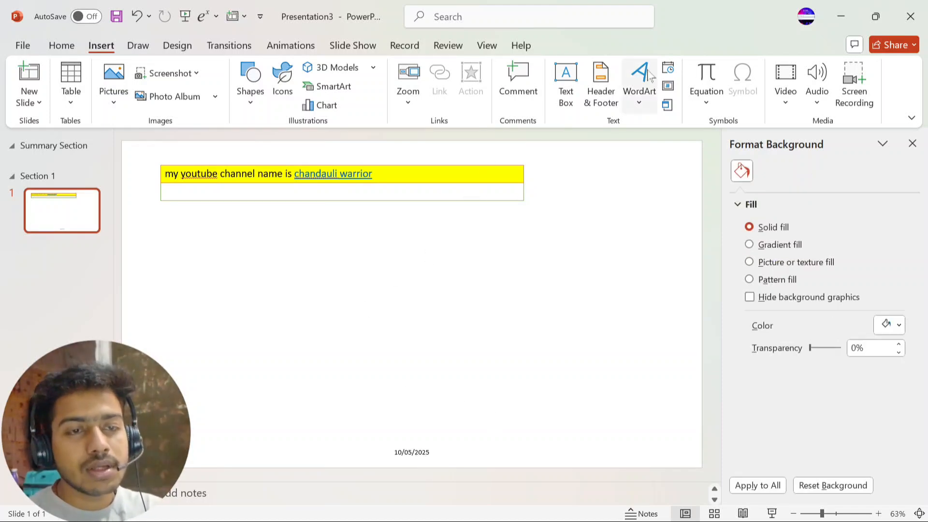
# Create gray bevelled WordArt from the whole channel-name line in the yellow text box.
pyautogui.click(639, 99)
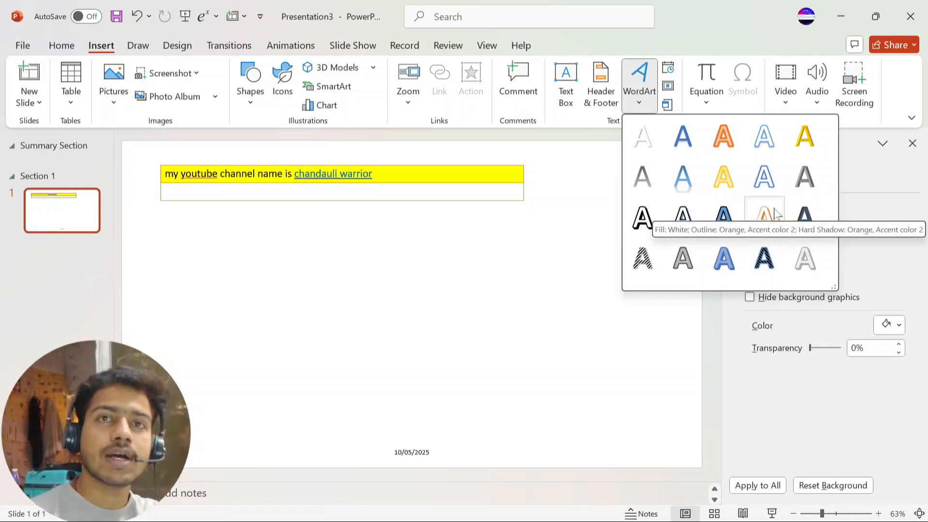
pyautogui.click(380, 186)
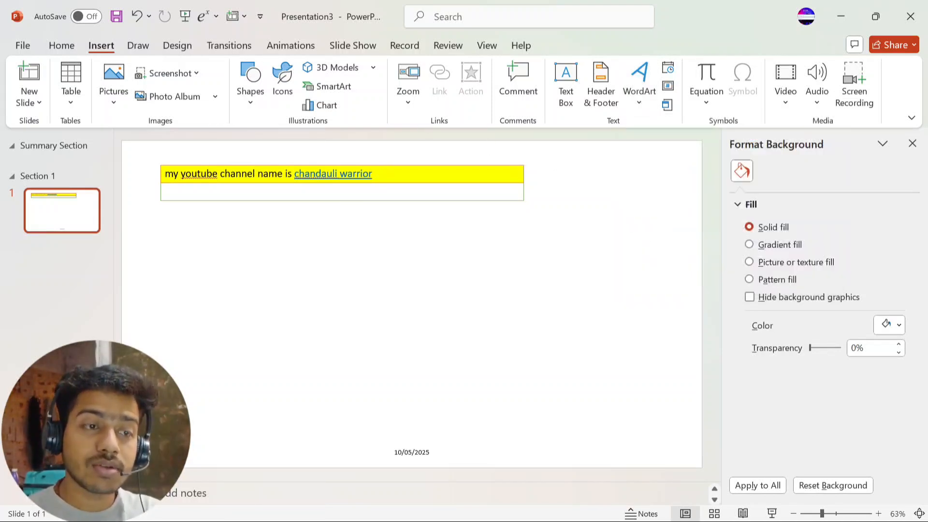
pyautogui.click(373, 174)
pyautogui.moveTo(373, 174); pyautogui.dragTo(164, 176)
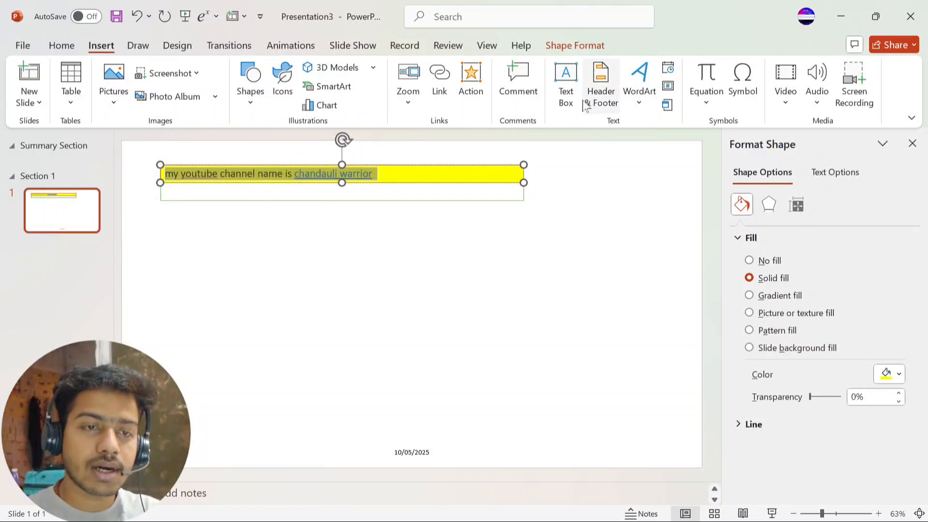
pyautogui.click(638, 85)
pyautogui.click(805, 181)
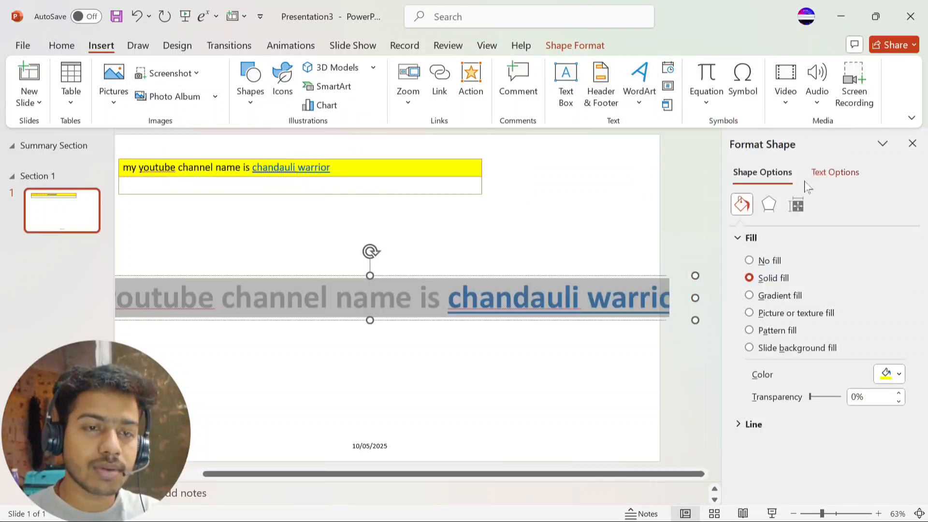
# Resize the channel-name WordArt to about 17.69 by 7.18 cm and place it beneath the yellow text box.
pyautogui.moveTo(694, 318); pyautogui.dragTo(348, 338)
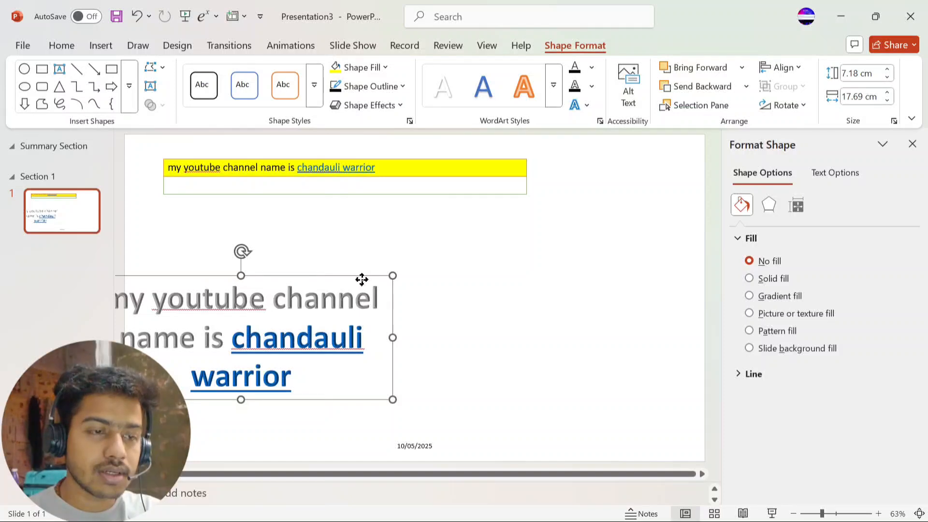
pyautogui.moveTo(362, 277); pyautogui.dragTo(519, 214)
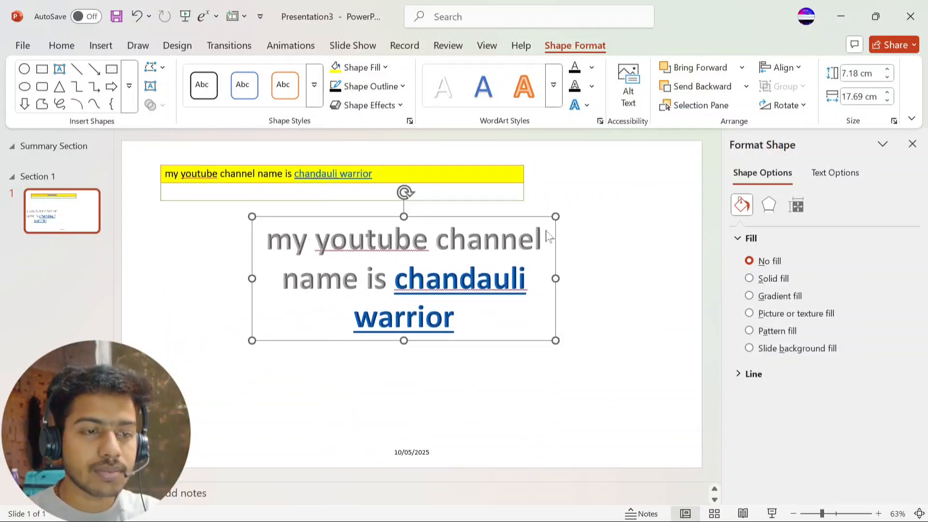
pyautogui.click(586, 251)
# Color the words "my youtube channel name is" in the WordArt dark orange.
pyautogui.click(292, 241)
pyautogui.moveTo(292, 240); pyautogui.dragTo(394, 282)
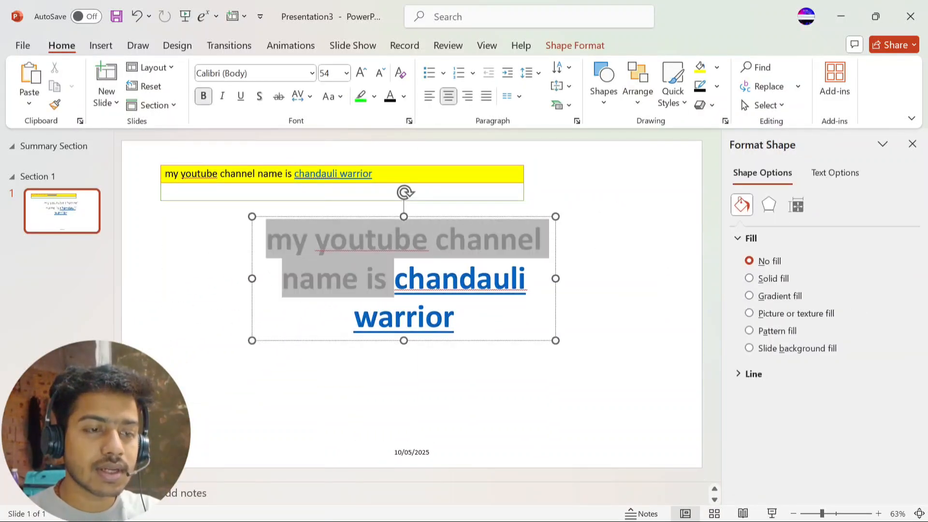
pyautogui.click(538, 248)
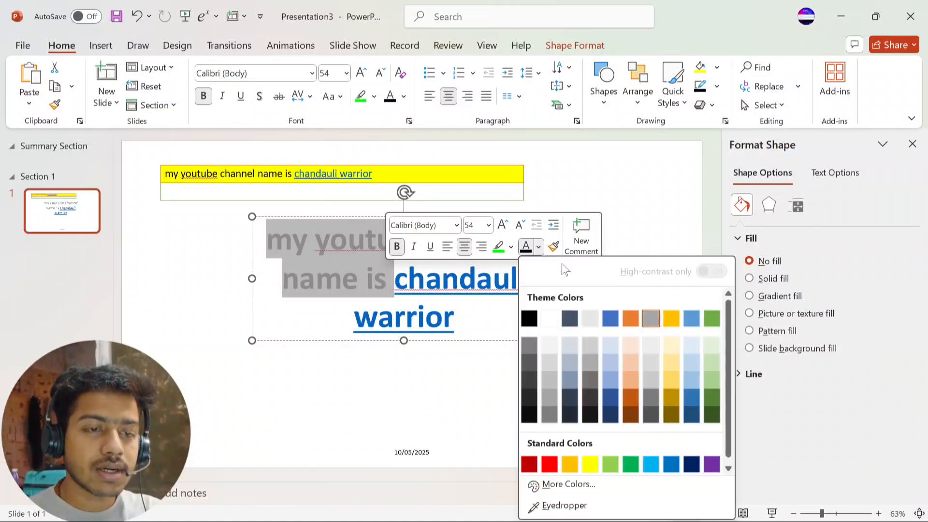
pyautogui.click(640, 336)
pyautogui.click(619, 240)
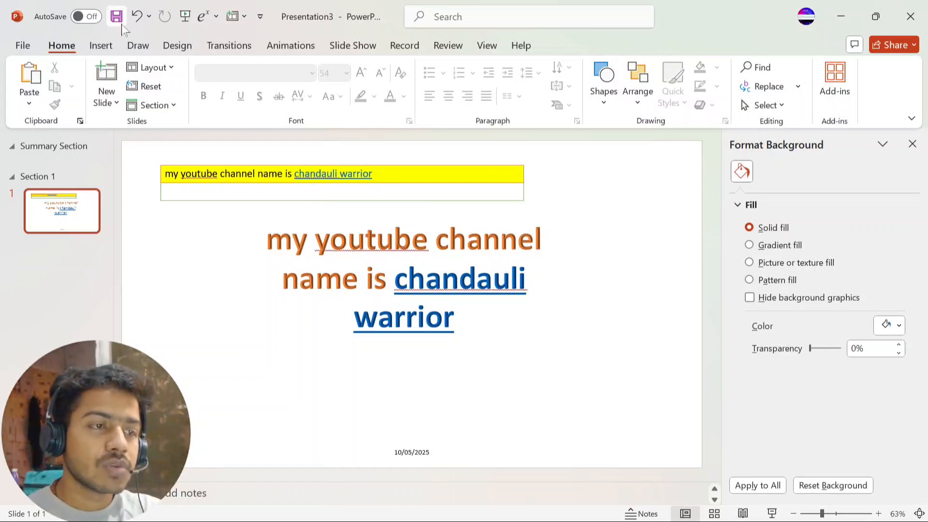
# Reapply the date and time, slide number and 10/05/2025 footer settings to all slides.
pyautogui.click(101, 45)
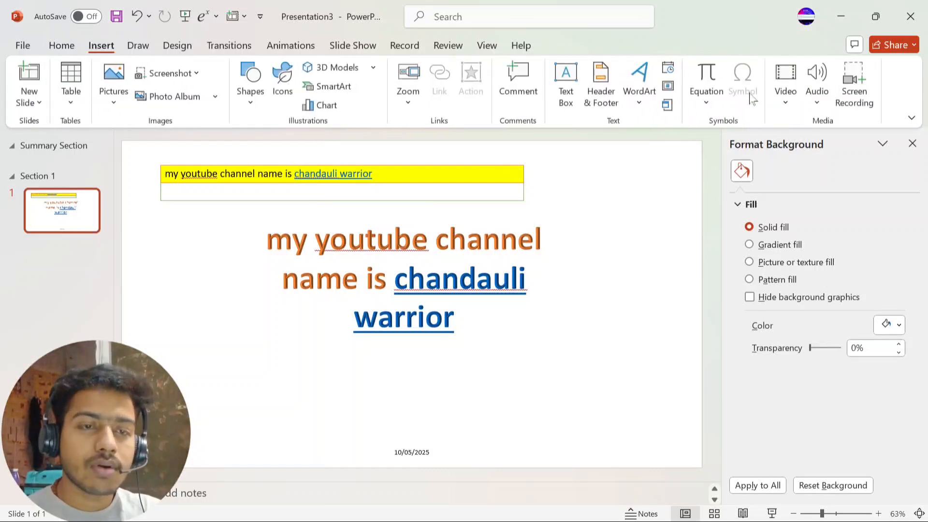
pyautogui.click(675, 72)
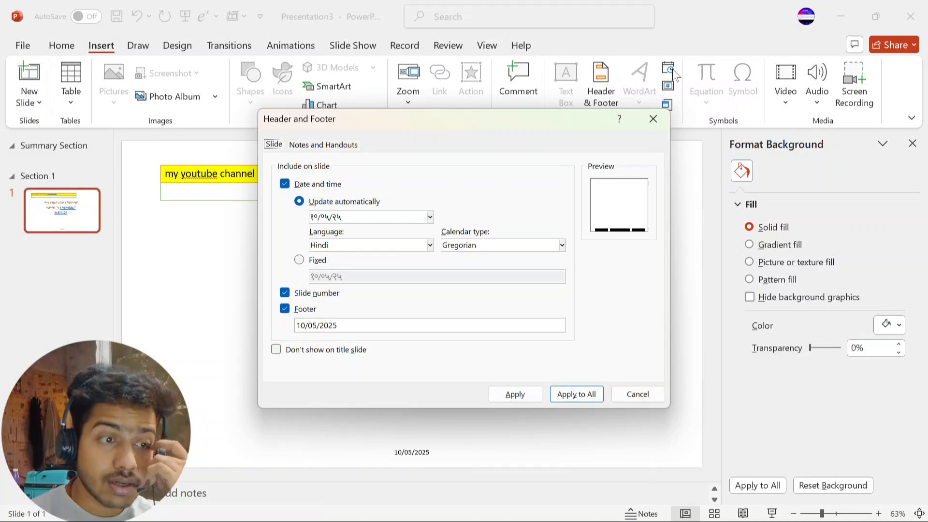
pyautogui.click(578, 393)
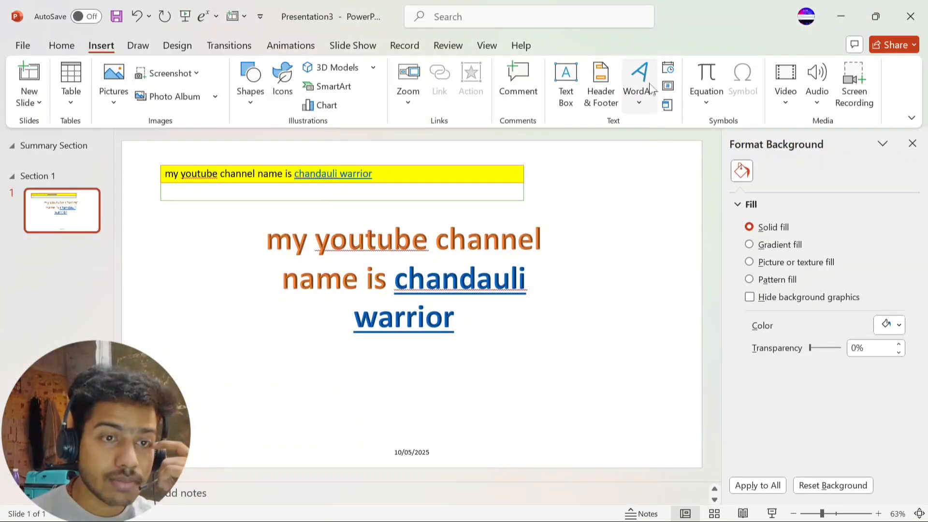
pyautogui.click(669, 87)
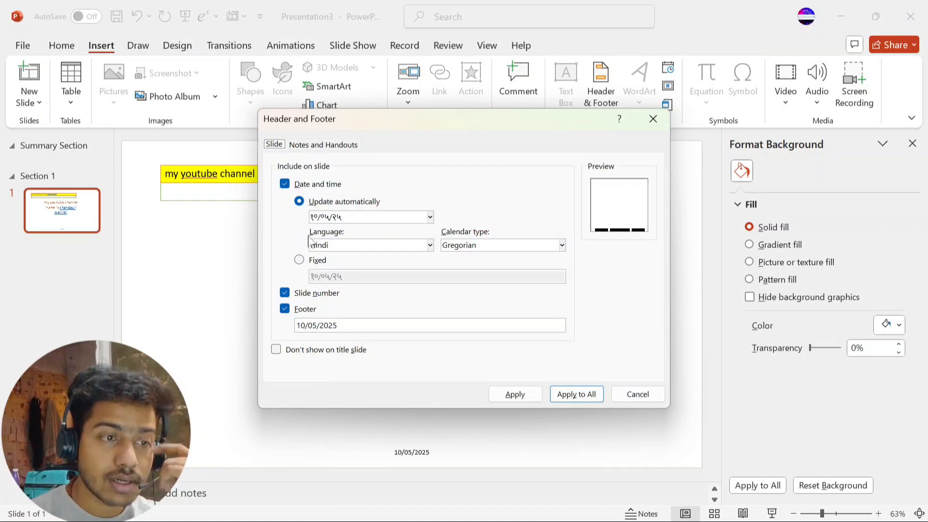
pyautogui.click(300, 260)
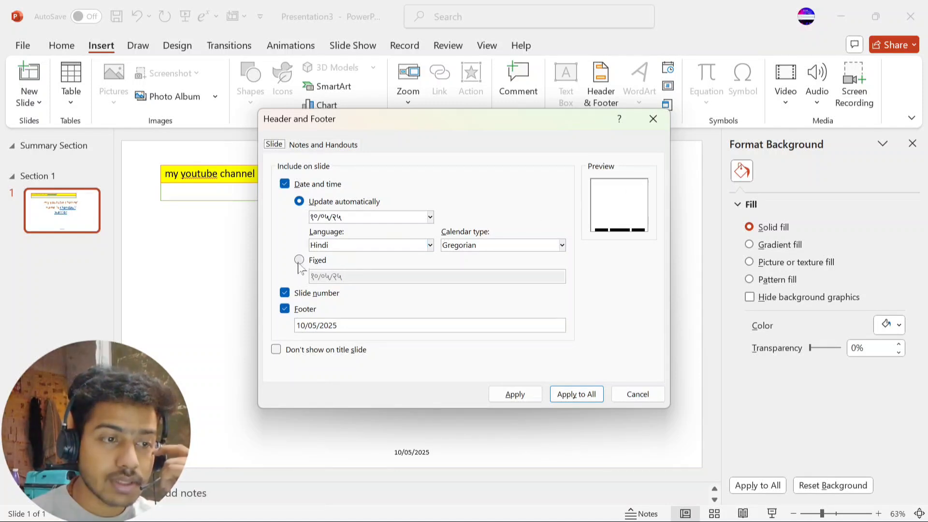
pyautogui.click(576, 394)
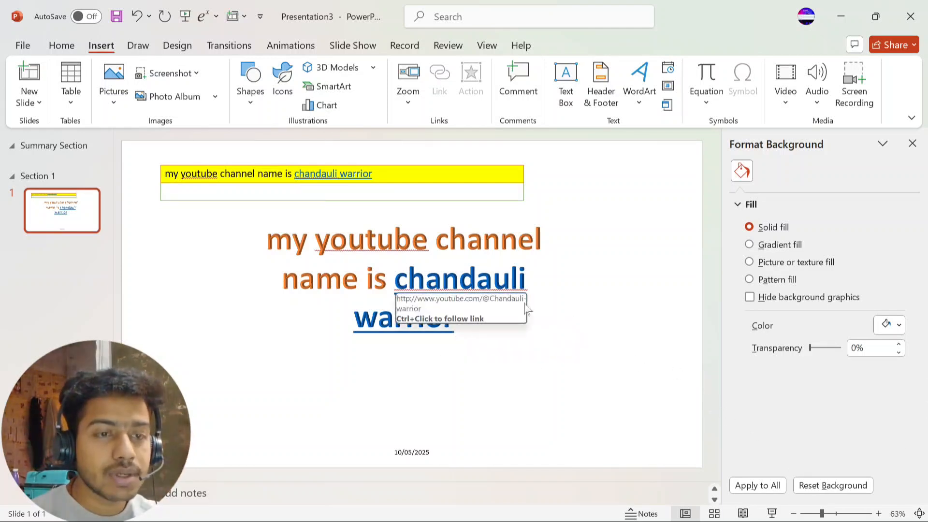
# Inspect the slide number, date and footer placeholders along the bottom of the slide.
pyautogui.click(563, 450)
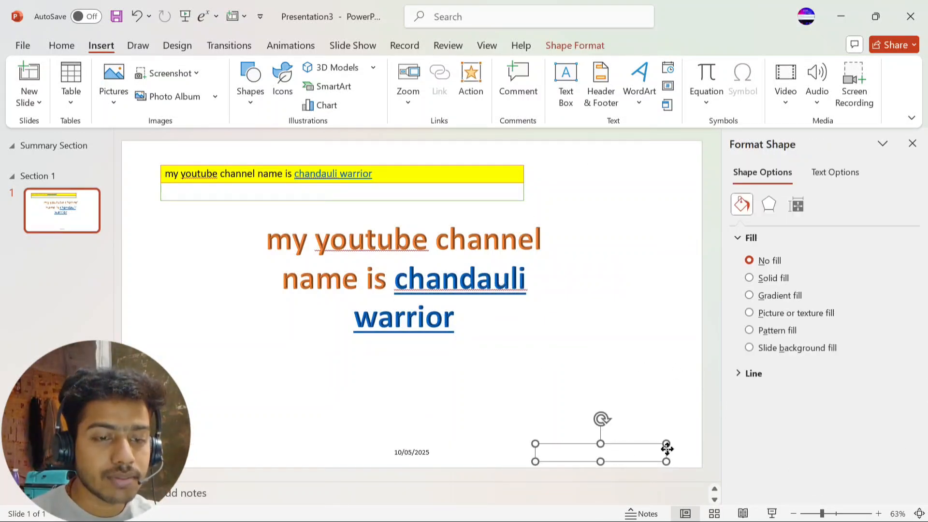
pyautogui.click(370, 452)
pyautogui.click(291, 452)
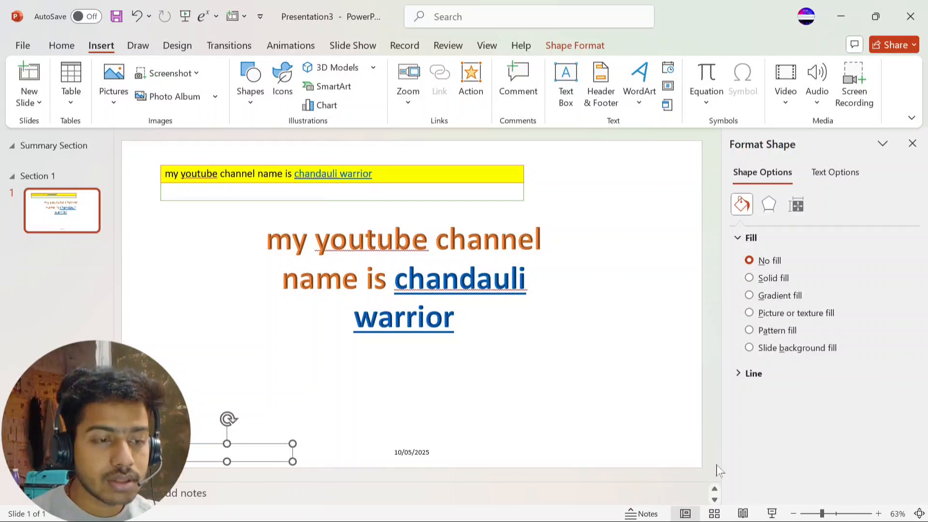
pyautogui.click(596, 449)
pyautogui.click(612, 457)
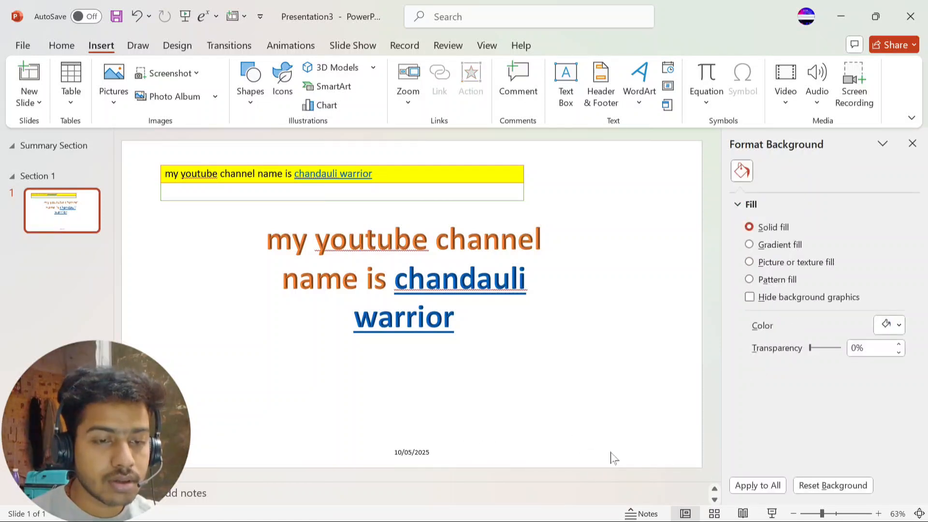
pyautogui.click(256, 450)
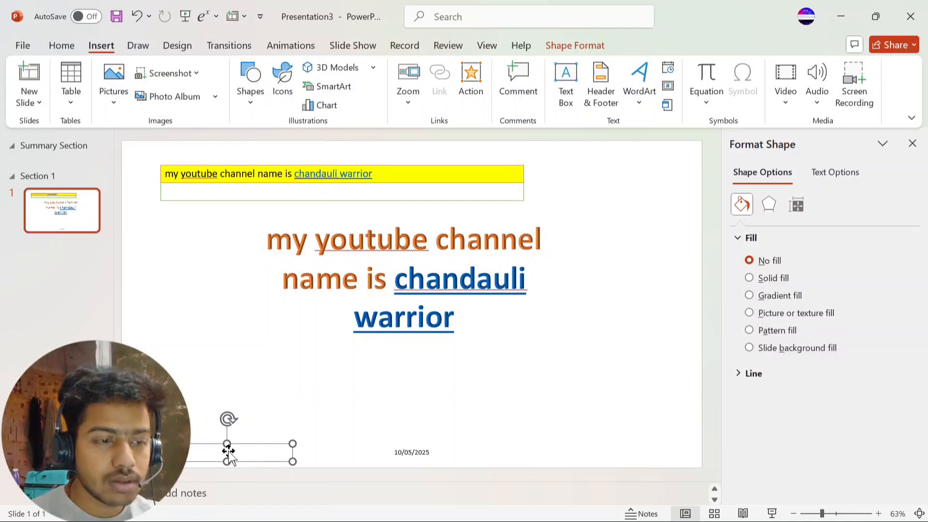
pyautogui.moveTo(293, 455); pyautogui.dragTo(292, 456)
pyautogui.click(436, 461)
pyautogui.click(436, 453)
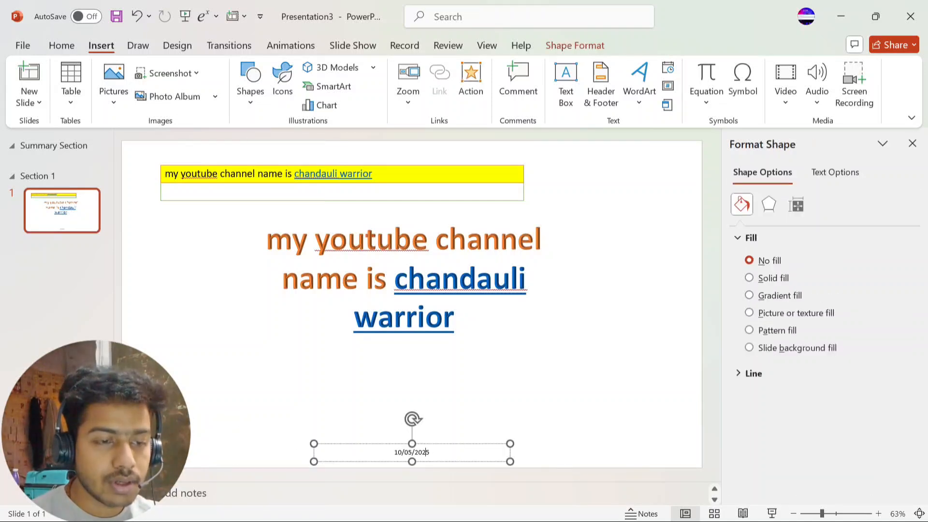
# Add the text "vbncncvbg" before the number in the slide number placeholder and color the contents orange.
pyautogui.click(623, 455)
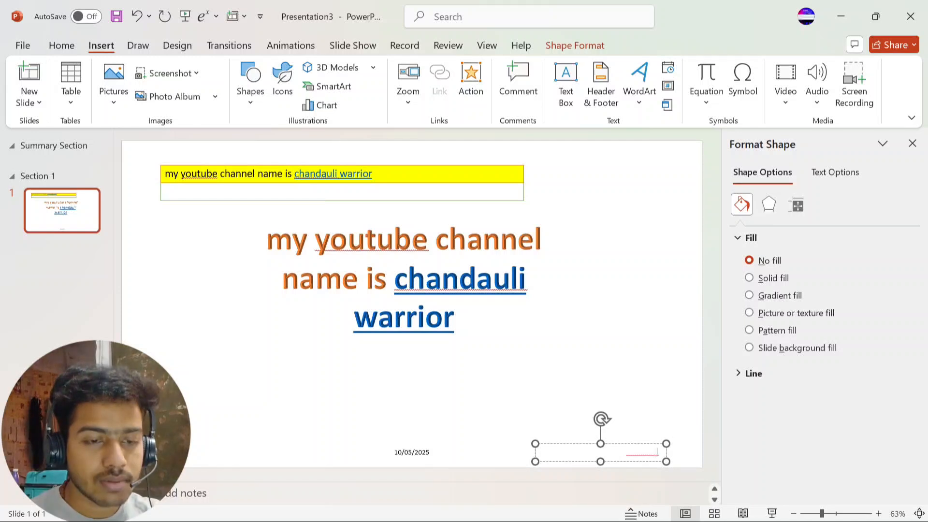
pyautogui.moveTo(659, 452); pyautogui.dragTo(604, 459)
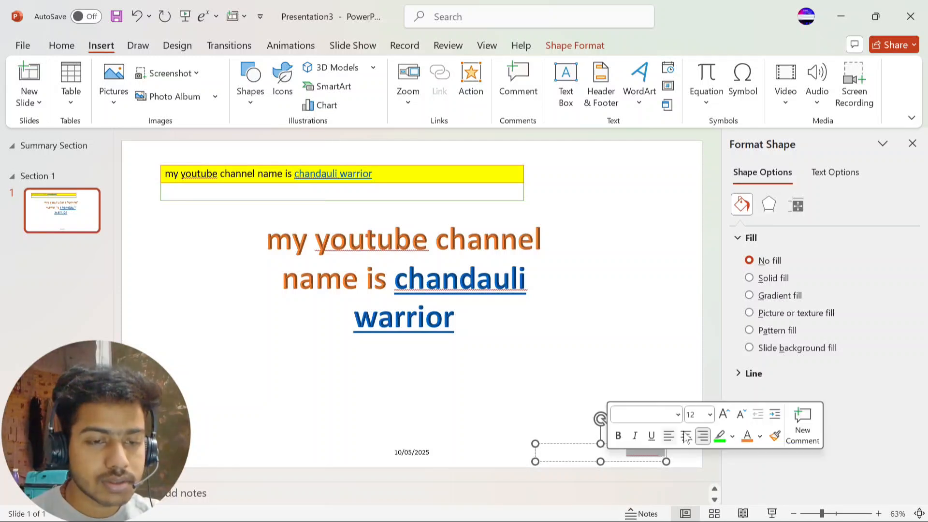
pyautogui.click(654, 342)
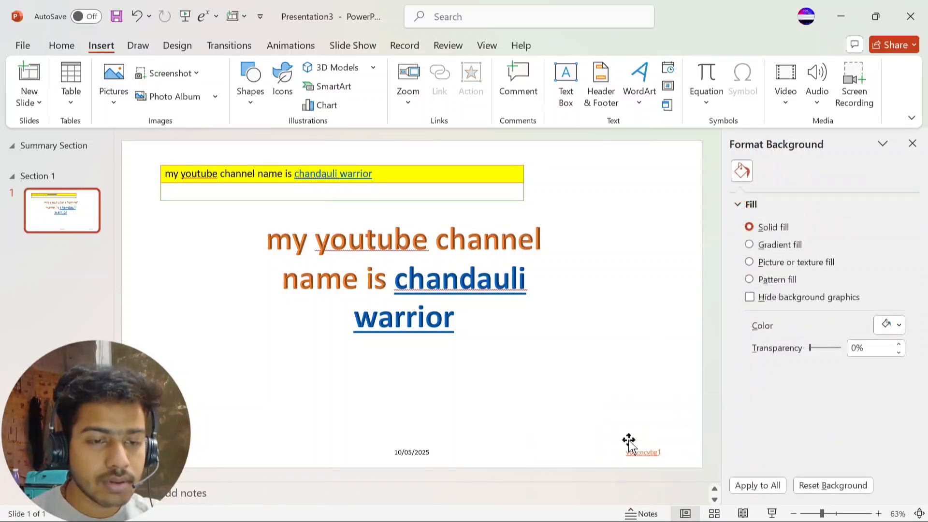
pyautogui.click(604, 460)
pyautogui.click(557, 457)
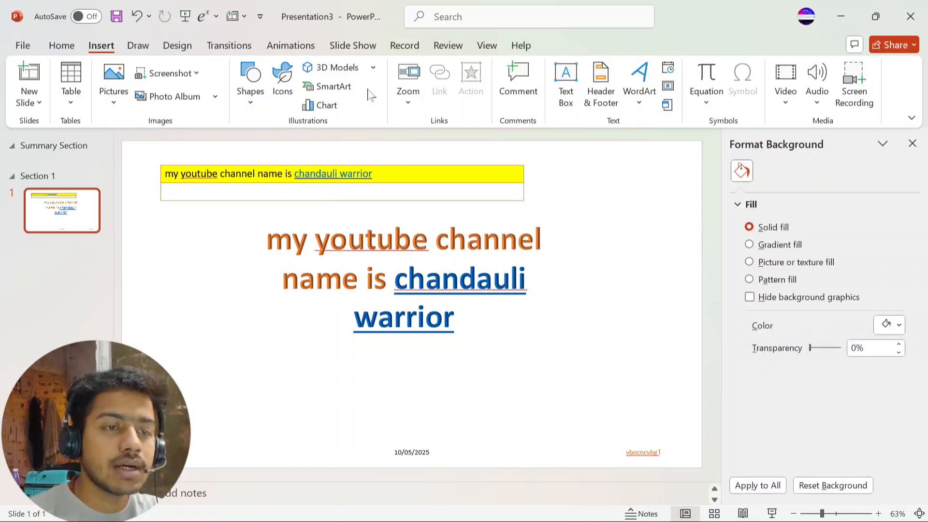
# Insert the Area of Circle equation, widen its box and move it below and left of the WordArt.
pyautogui.click(714, 108)
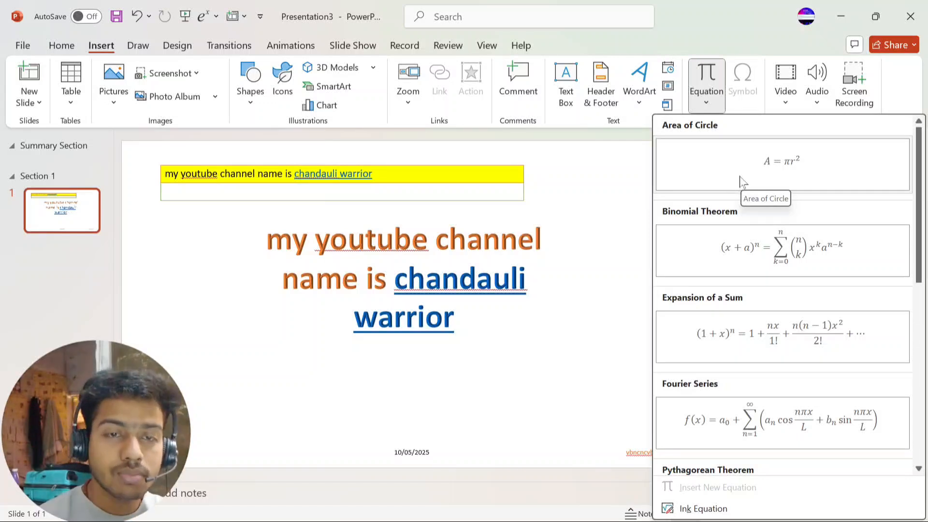
pyautogui.click(812, 175)
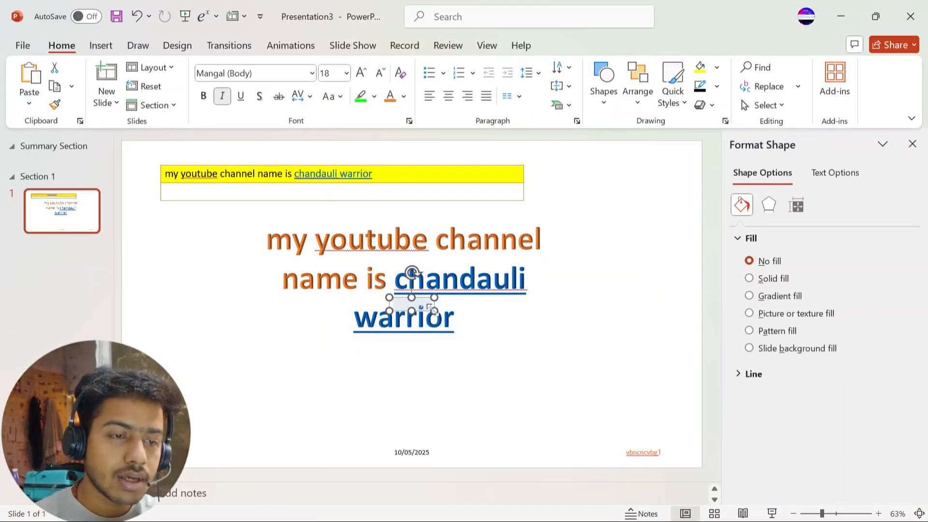
pyautogui.moveTo(429, 307); pyautogui.dragTo(493, 394)
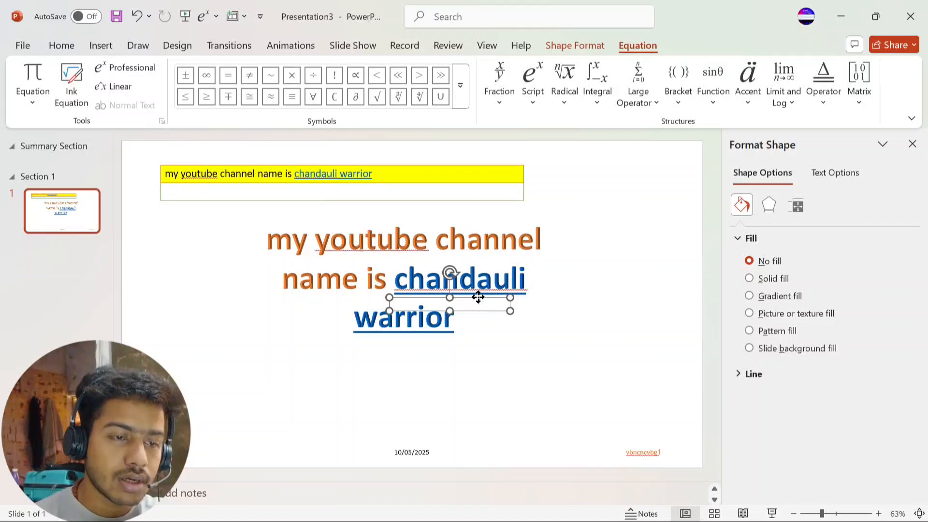
pyautogui.moveTo(479, 297); pyautogui.dragTo(271, 340)
pyautogui.click(242, 346)
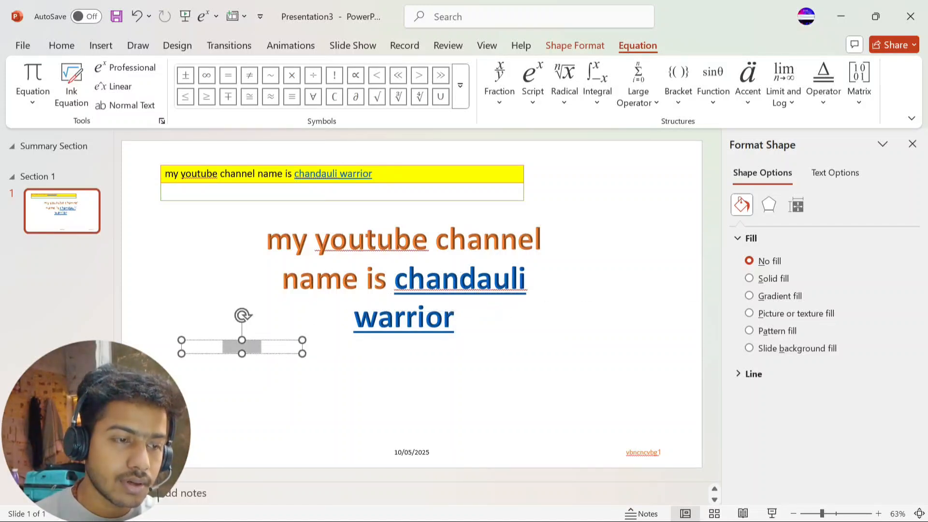
pyautogui.click(288, 384)
pyautogui.click(261, 343)
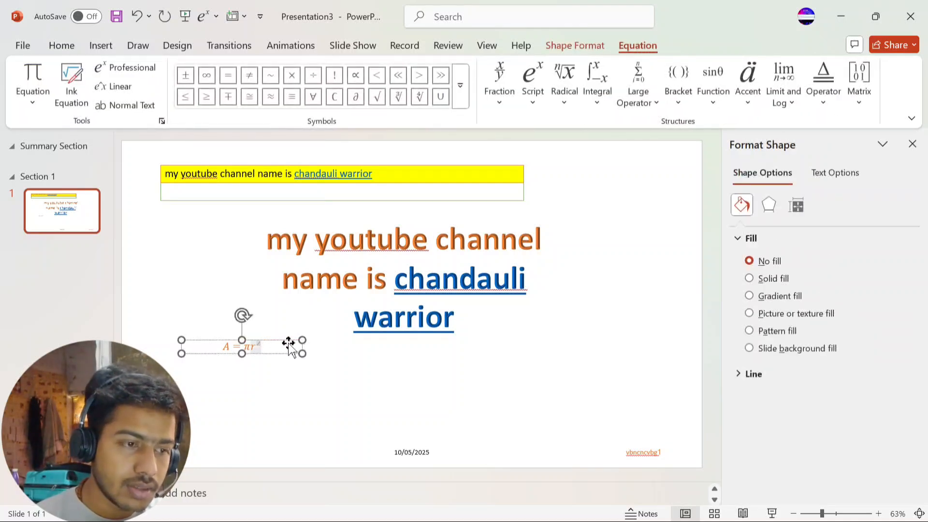
# Change the exponent of r in the circle area equation to 3, to 4, and back to 2.
pyautogui.press('BackSpace')
pyautogui.write('3')
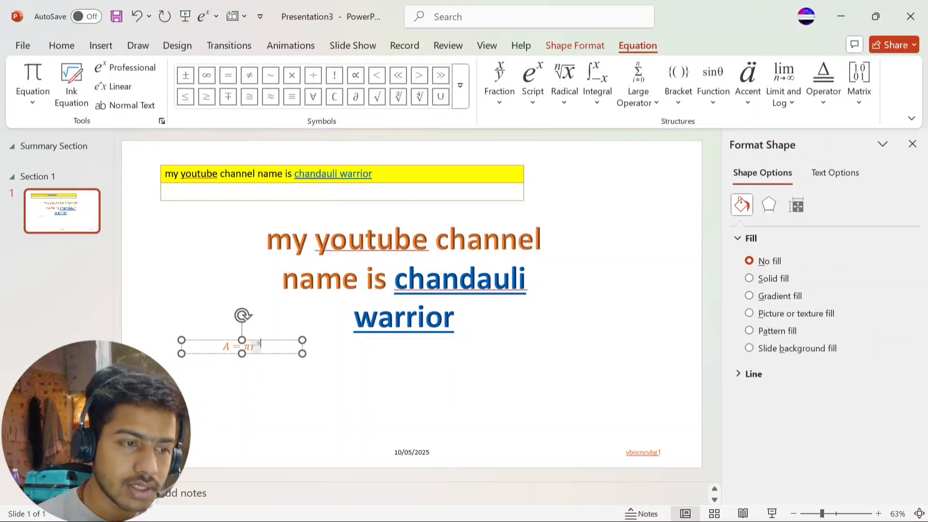
pyautogui.press('BackSpace')
pyautogui.write('4')
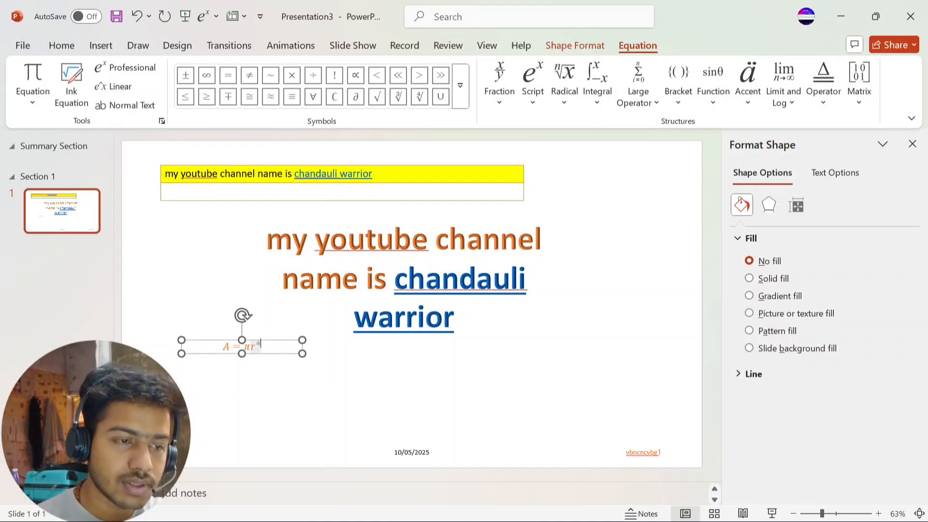
pyautogui.press('BackSpace')
pyautogui.write('2')
pyautogui.click(288, 372)
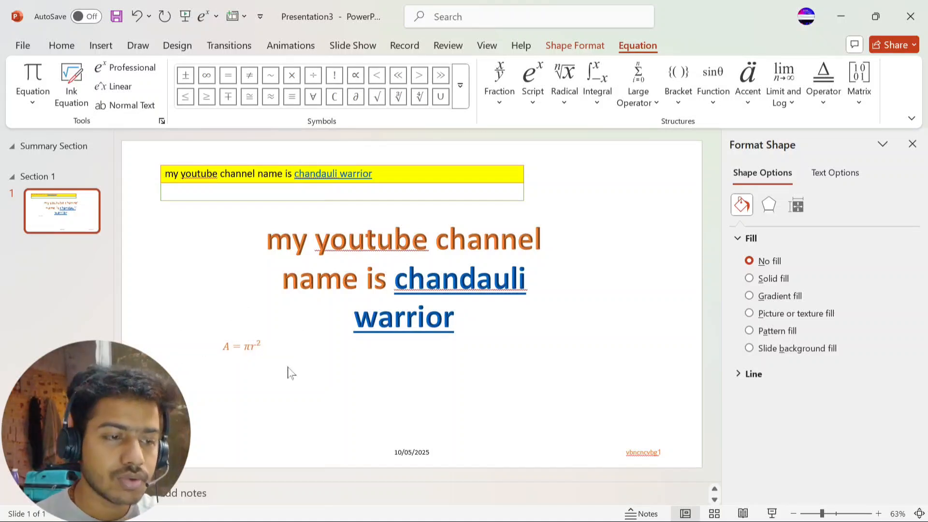
# Replace the variable A in the circle area equation with b.
pyautogui.click(212, 351)
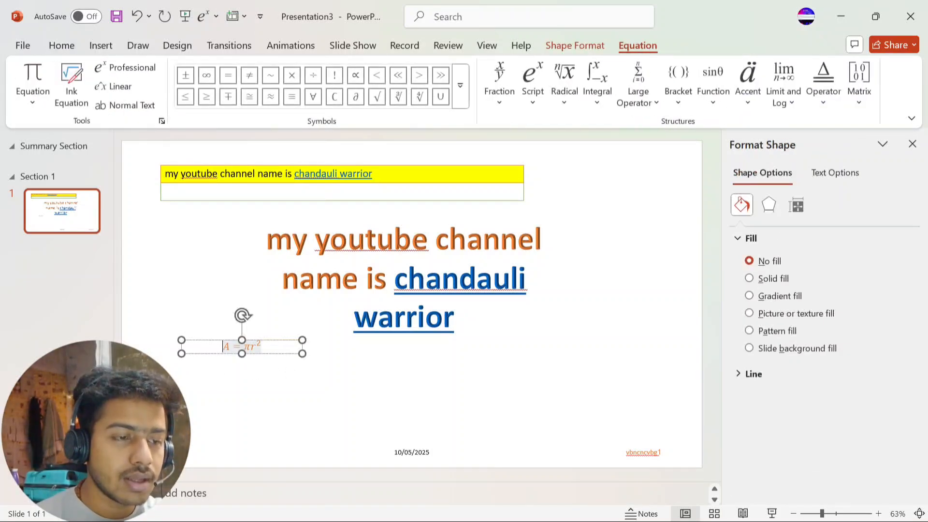
pyautogui.doubleClick(229, 351)
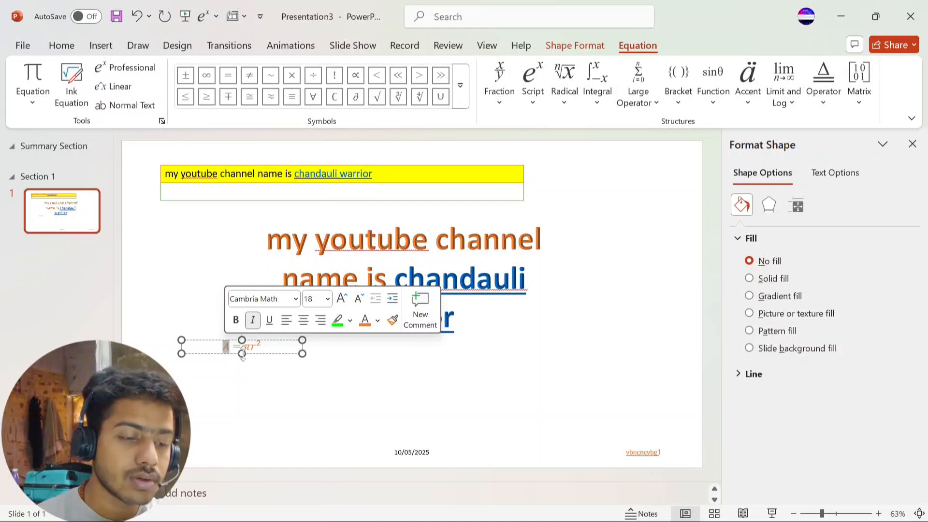
pyautogui.write('b')
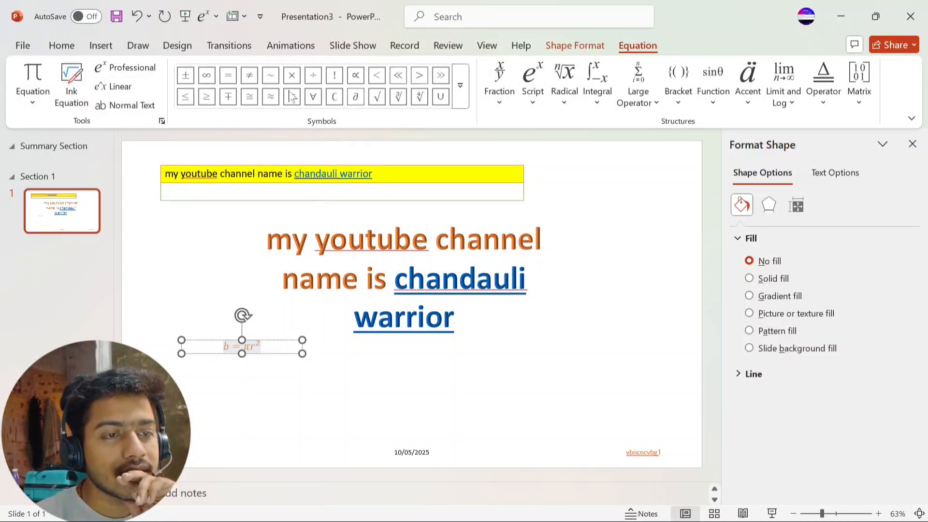
pyautogui.click(264, 447)
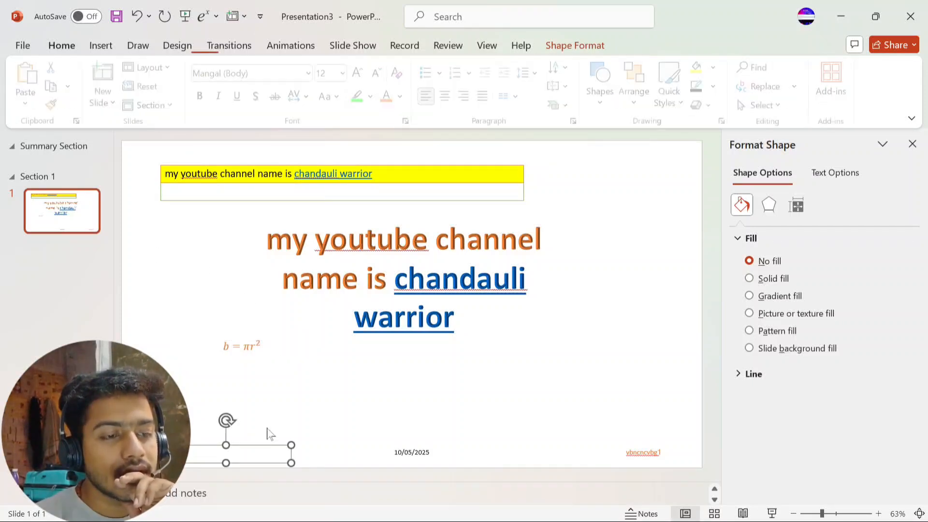
# Add a second line reading "F=ma>" below the circle area equation in the same box.
pyautogui.click(226, 285)
pyautogui.click(248, 346)
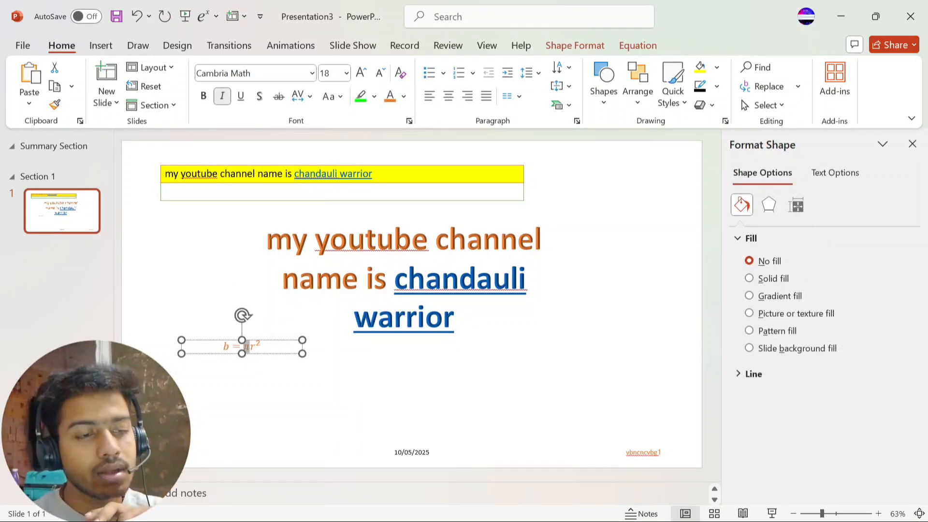
pyautogui.click(261, 346)
pyautogui.press('Right')
pyautogui.press('Return')
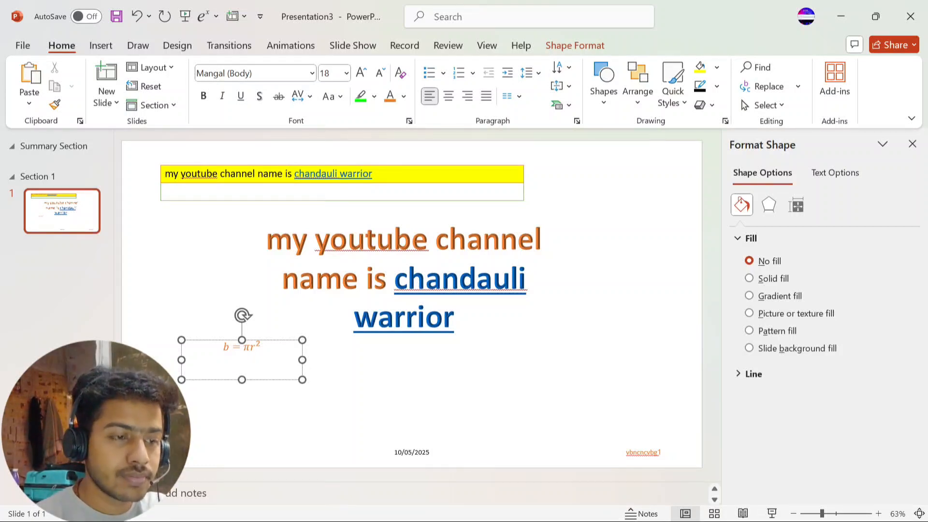
pyautogui.press('BackSpace')
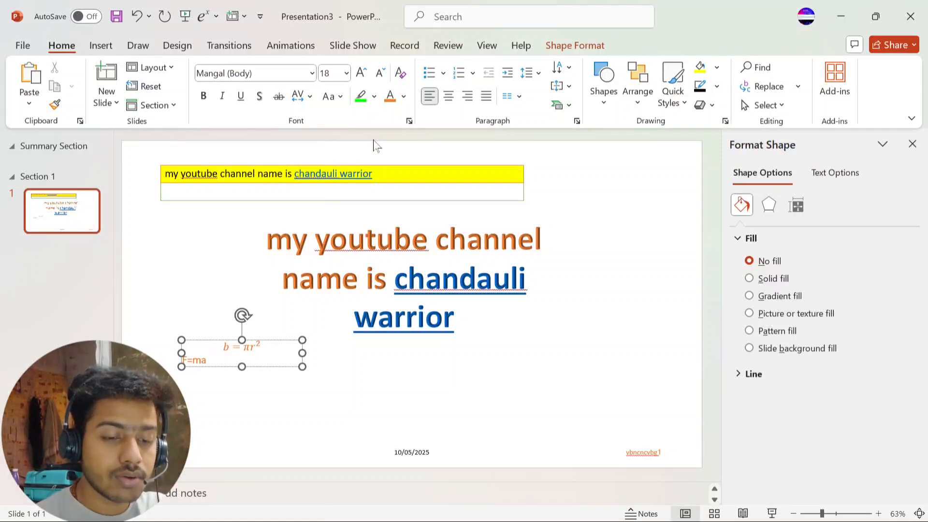
pyautogui.write('>')
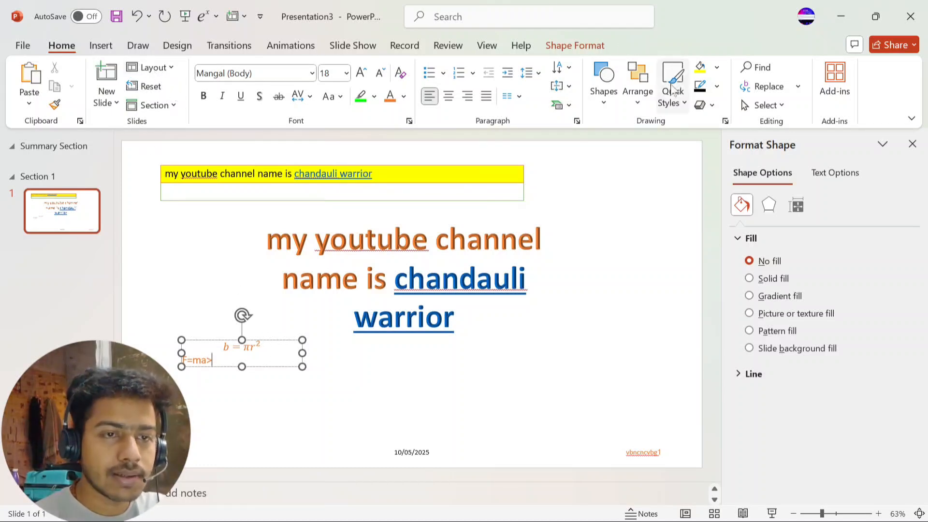
# Insert a new equation after "F=ma>" containing a stacked fraction of 10 over 5.
pyautogui.click(111, 45)
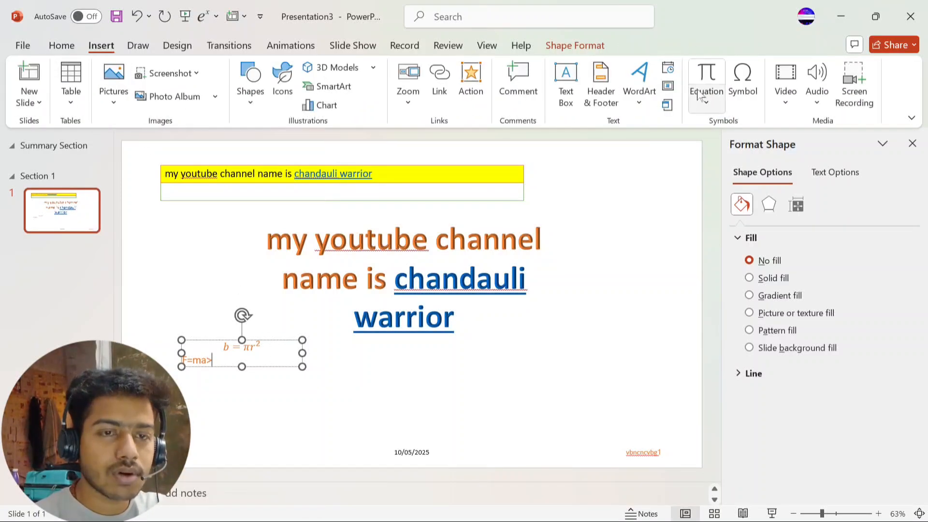
pyautogui.click(708, 104)
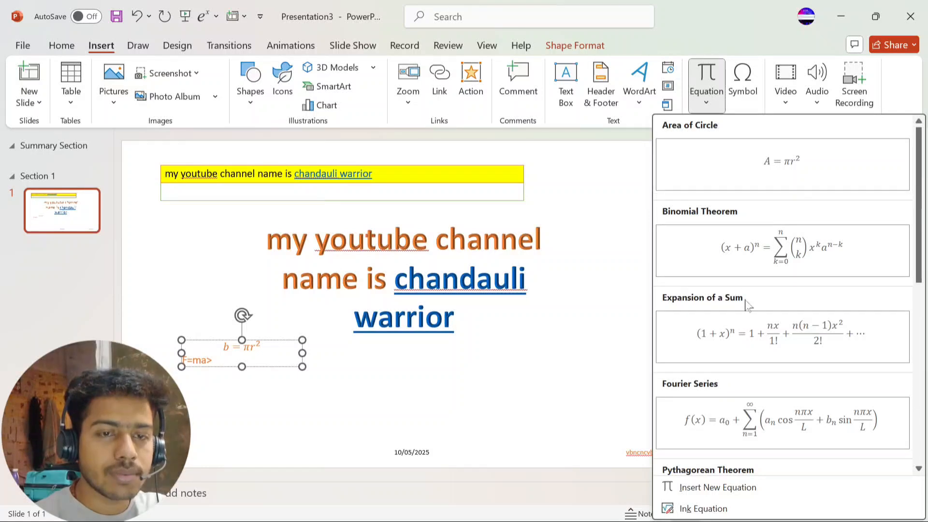
pyautogui.click(683, 487)
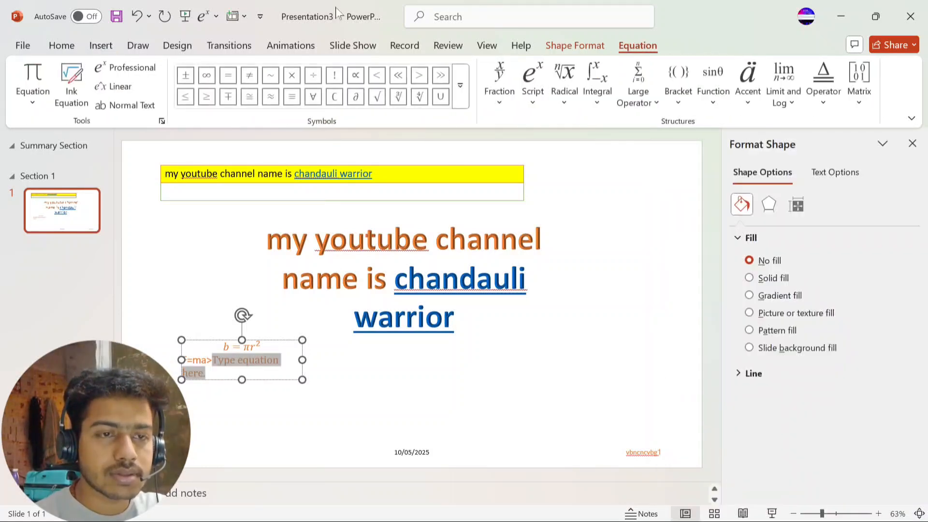
pyautogui.click(500, 90)
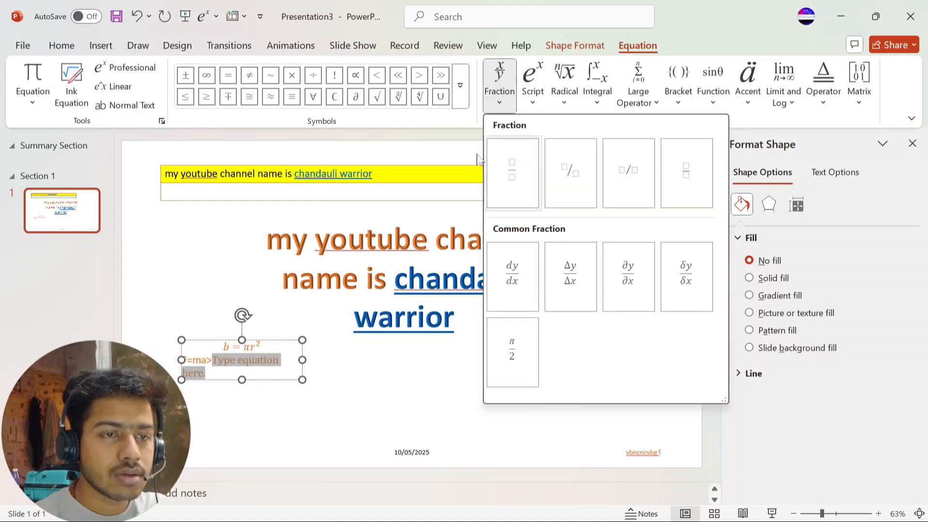
pyautogui.click(535, 182)
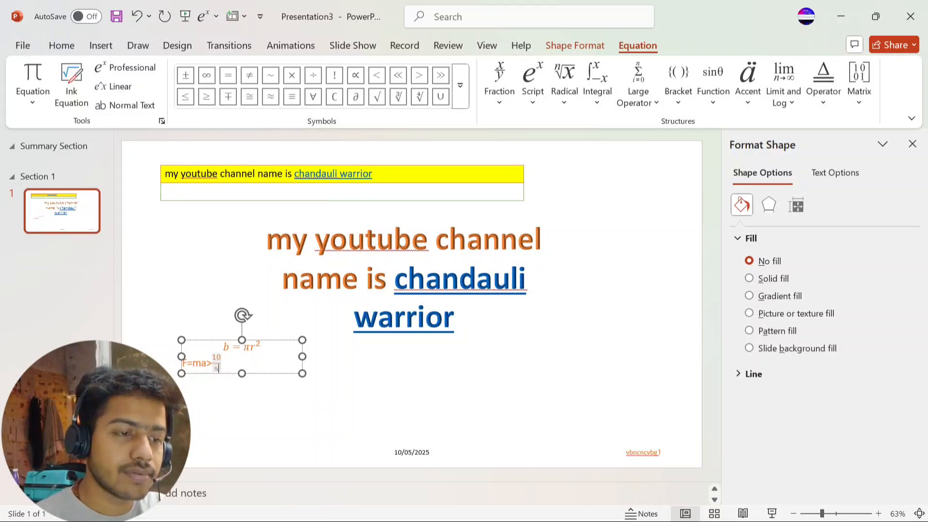
pyautogui.click(375, 395)
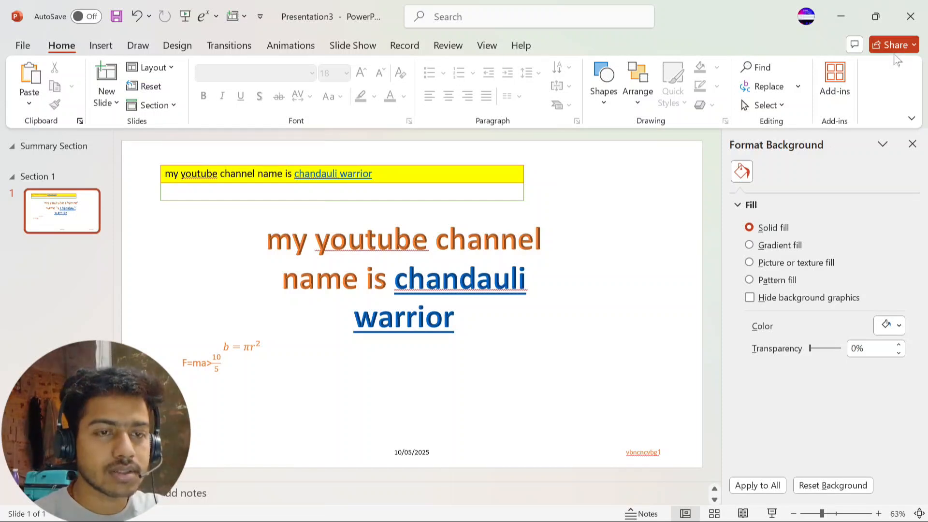
# Insert another new blank equation after the 10/5 fraction and look through the Basic Math symbols.
pyautogui.click(101, 45)
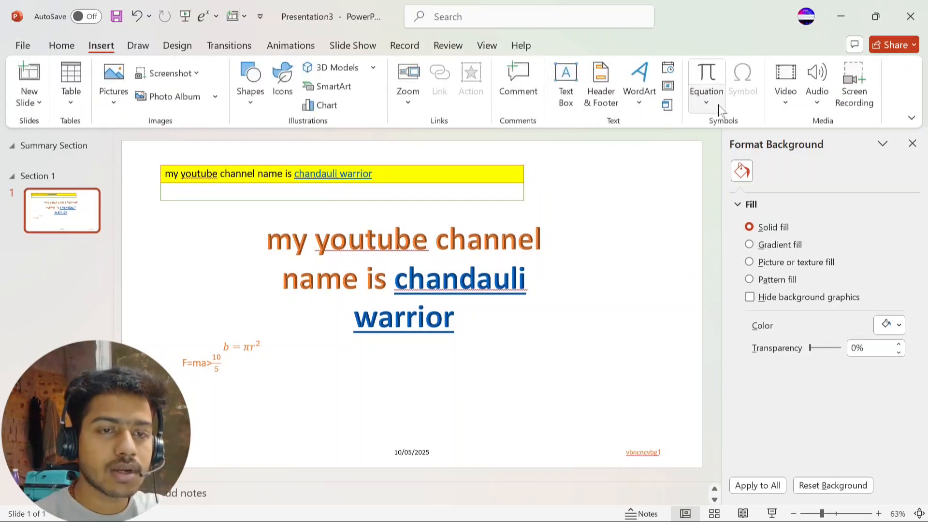
pyautogui.click(707, 103)
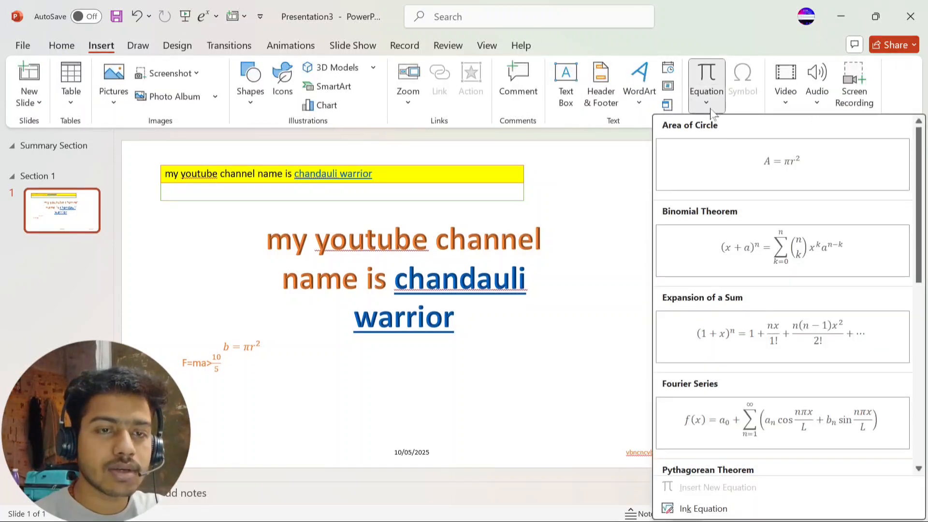
pyautogui.click(644, 459)
pyautogui.click(264, 357)
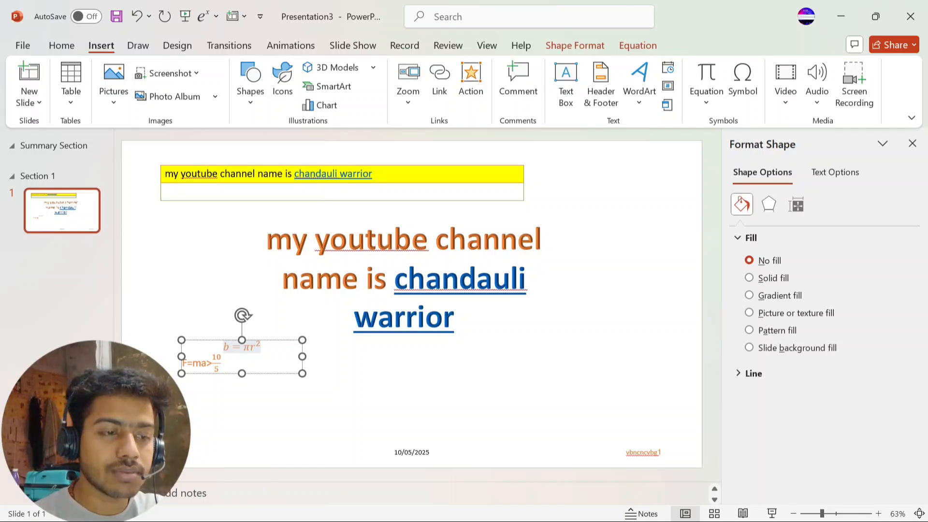
pyautogui.click(223, 362)
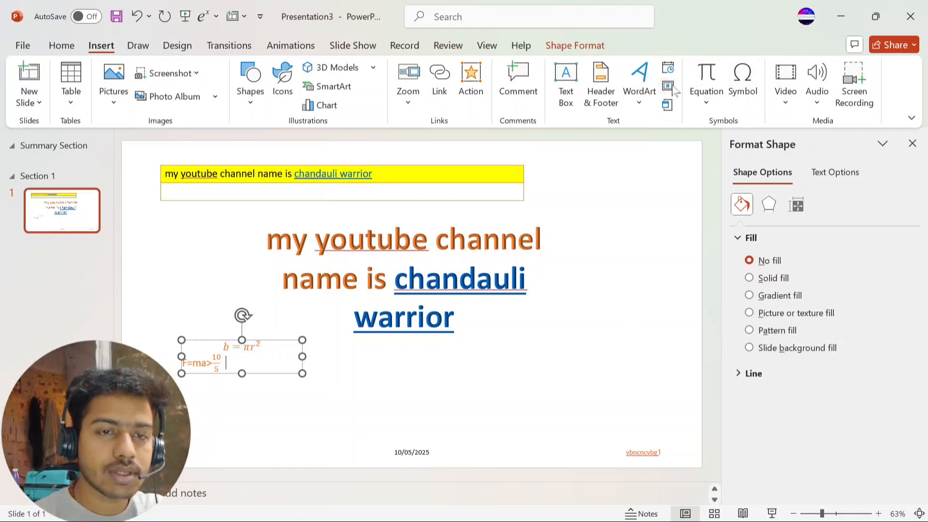
pyautogui.click(706, 99)
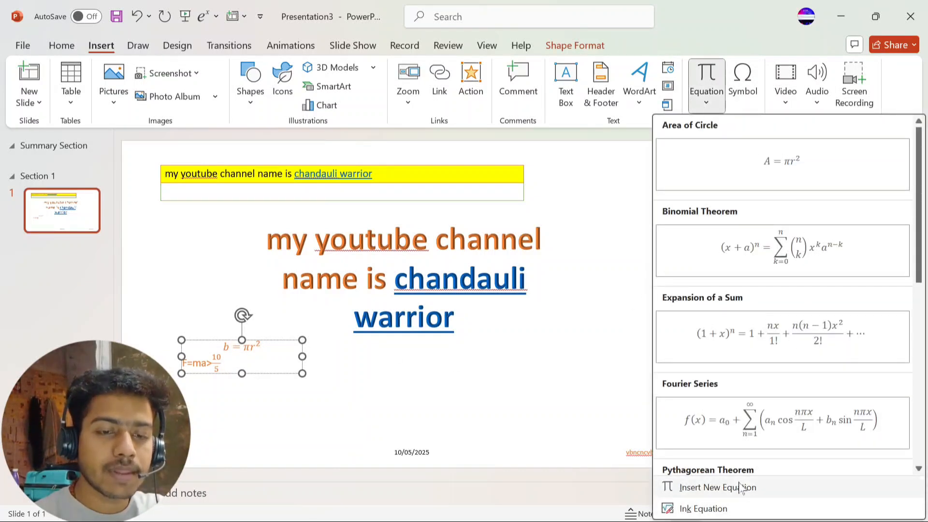
pyautogui.click(718, 488)
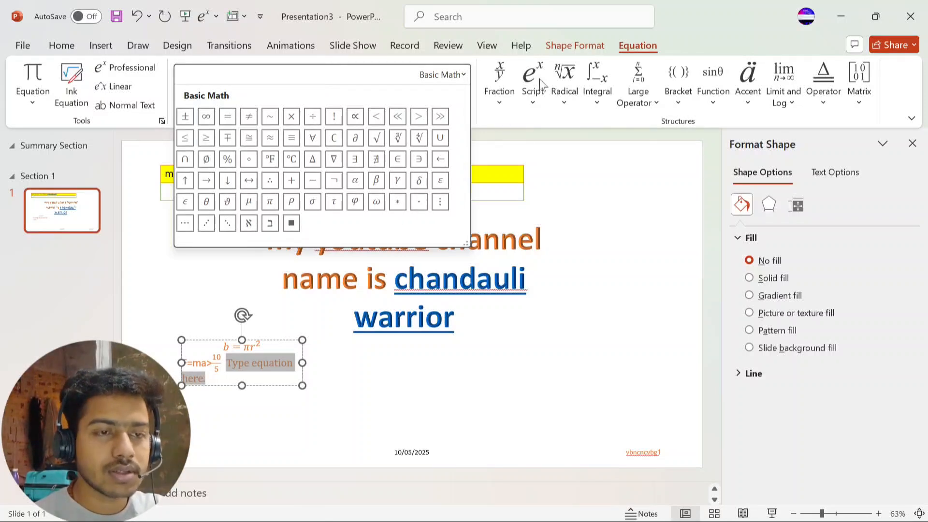
pyautogui.click(604, 241)
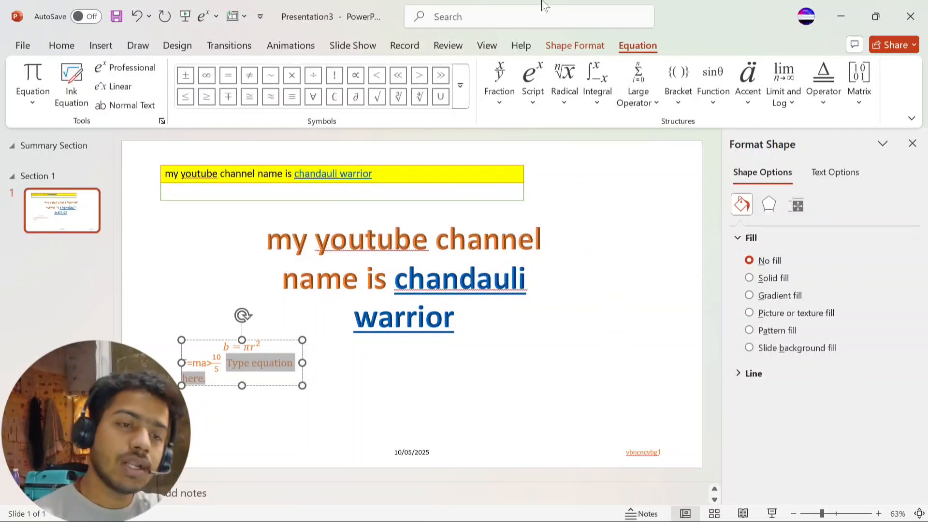
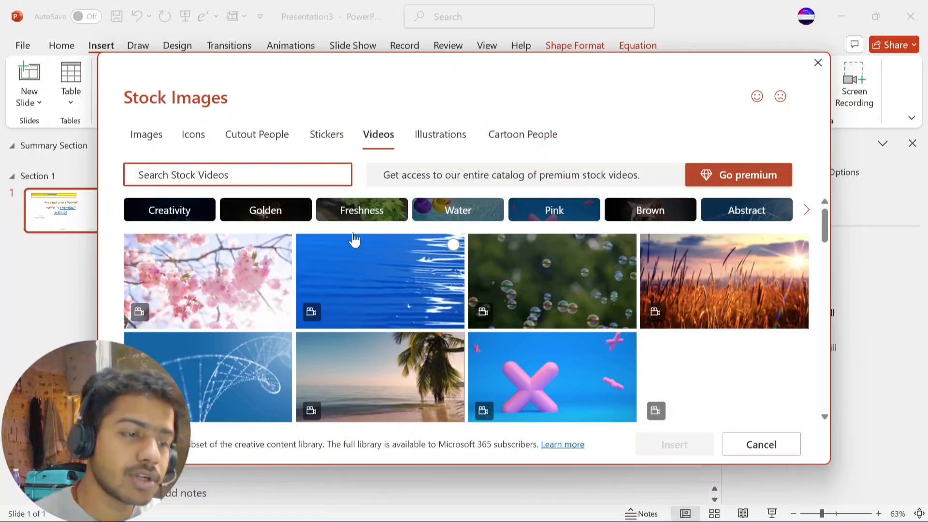
# Insert the stock video of the grass field at sunset onto the slide.
pyautogui.scroll(-5, 604, 398)
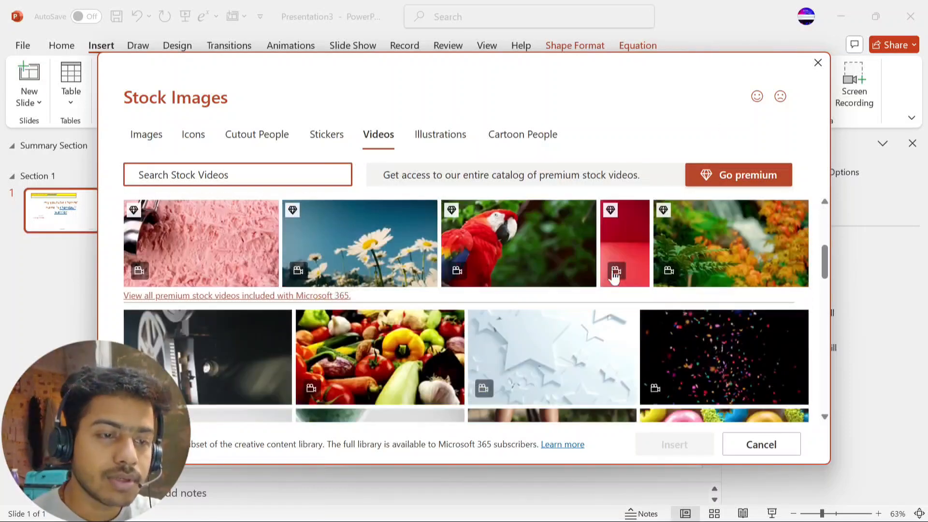
pyautogui.scroll(5, 615, 277)
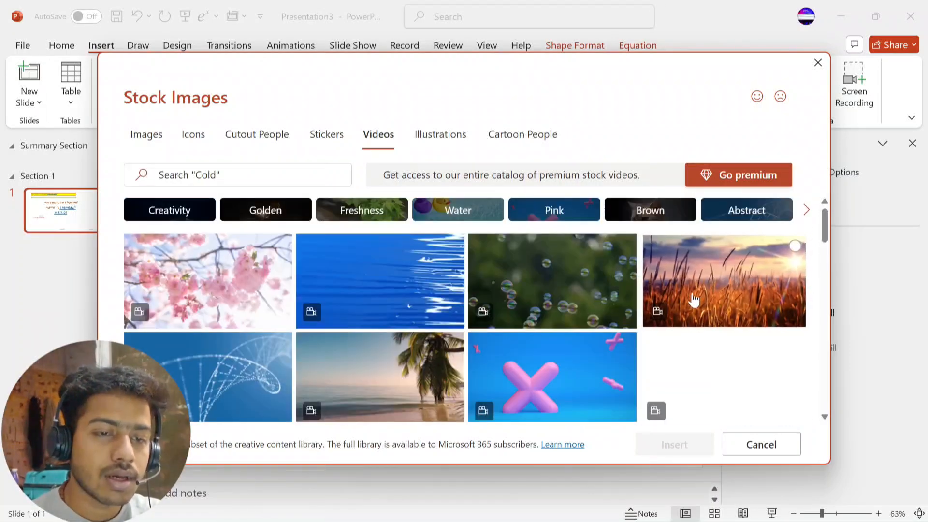
pyautogui.click(687, 301)
pyautogui.click(647, 454)
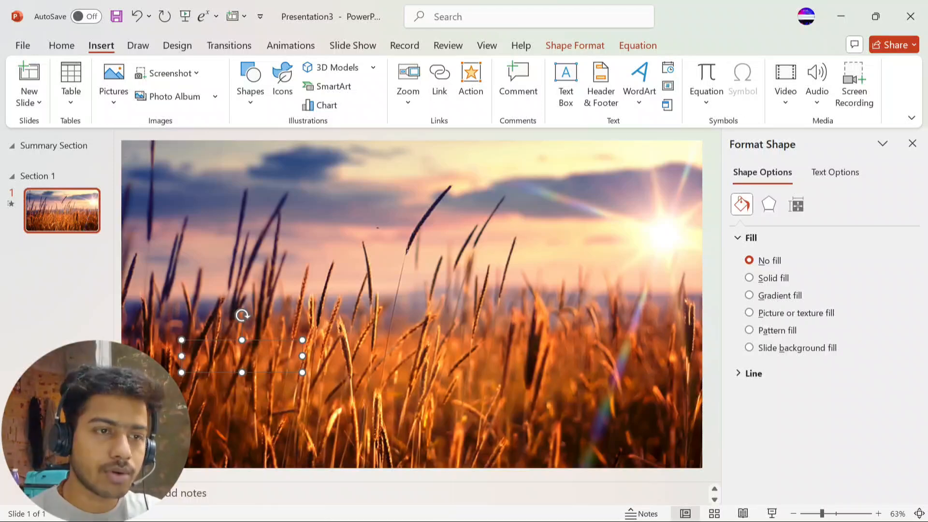
pyautogui.moveTo(373, 167); pyautogui.dragTo(409, 154)
pyautogui.press('super+Down')
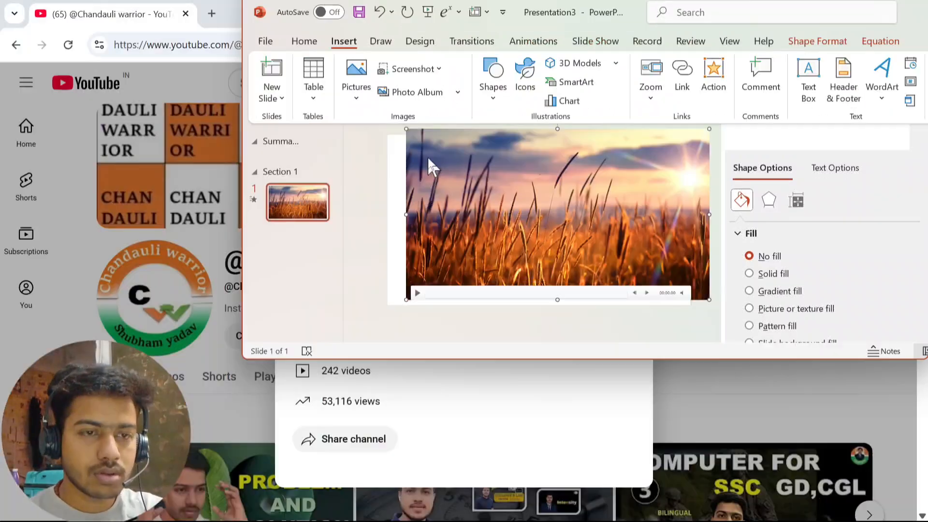
pyautogui.click(911, 18)
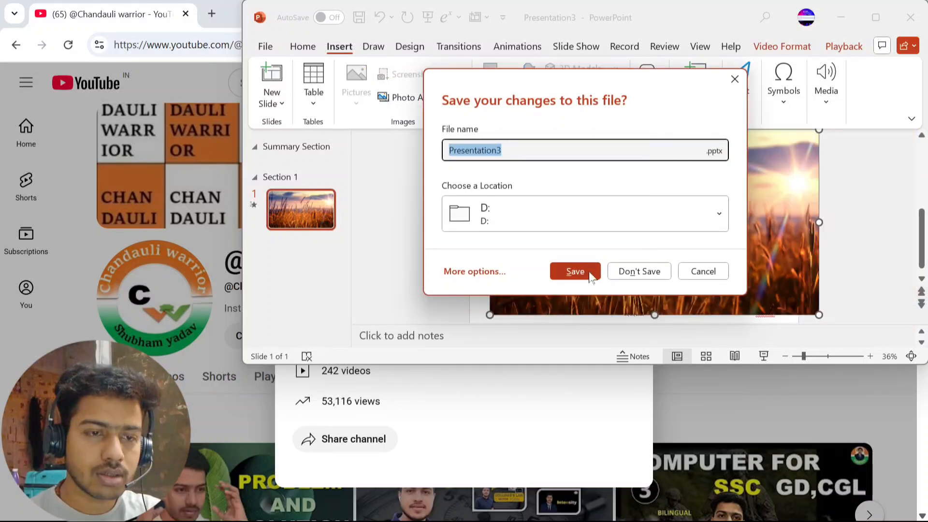
pyautogui.click(734, 79)
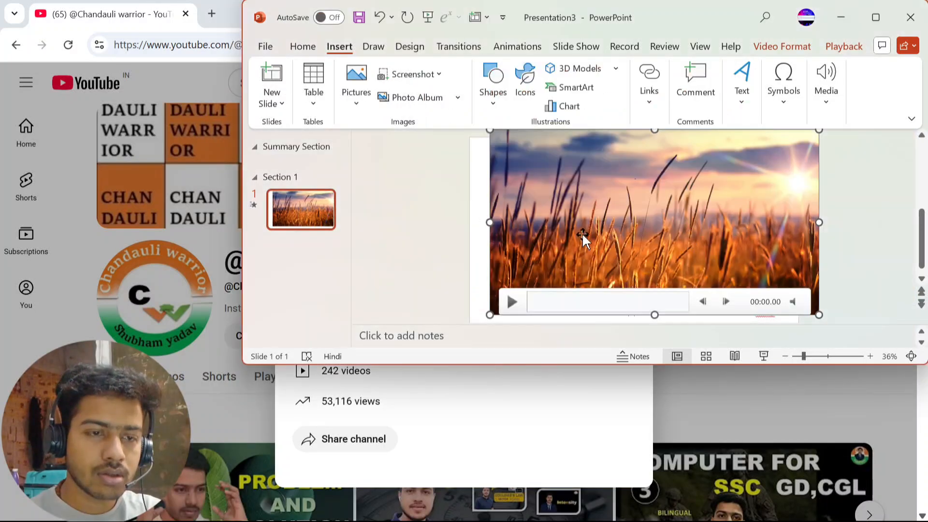
pyautogui.click(875, 18)
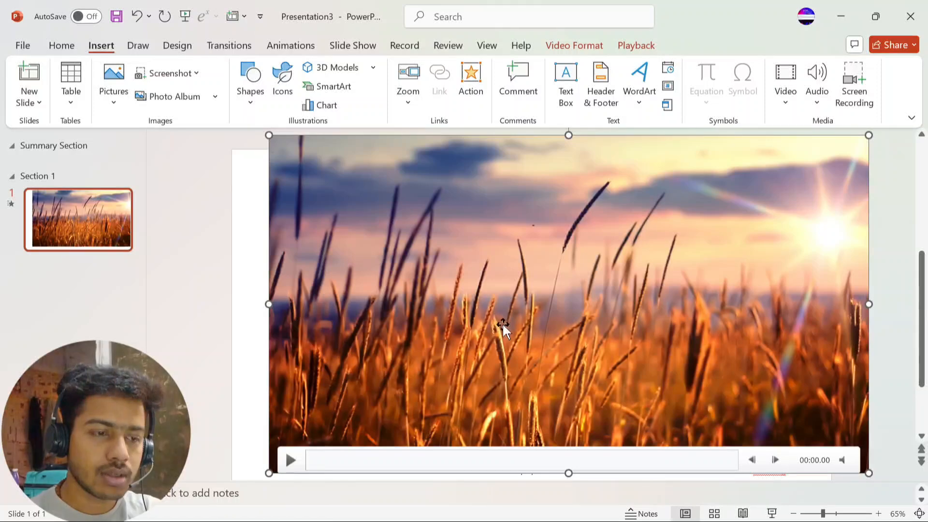
# Play the inserted grass field video on the slide and move it to align with the slide's edges.
pyautogui.click(290, 460)
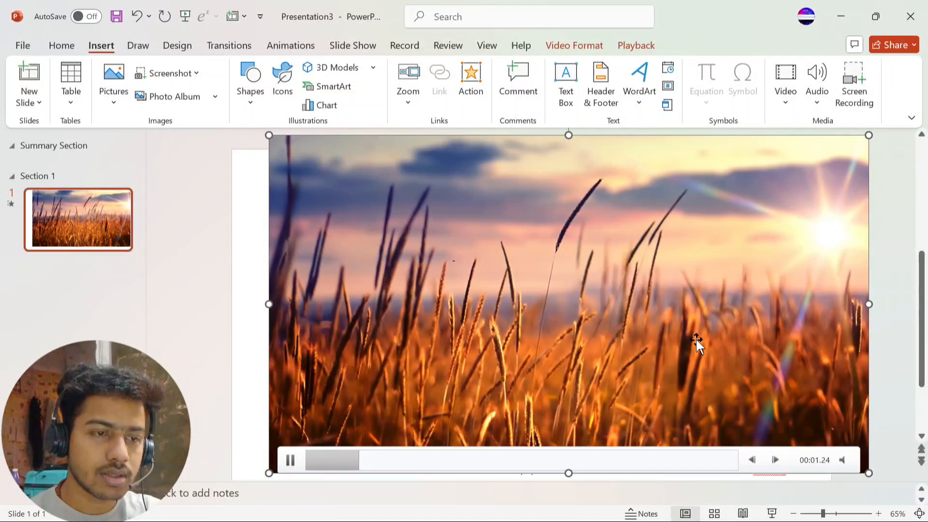
pyautogui.moveTo(462, 266); pyautogui.dragTo(429, 279)
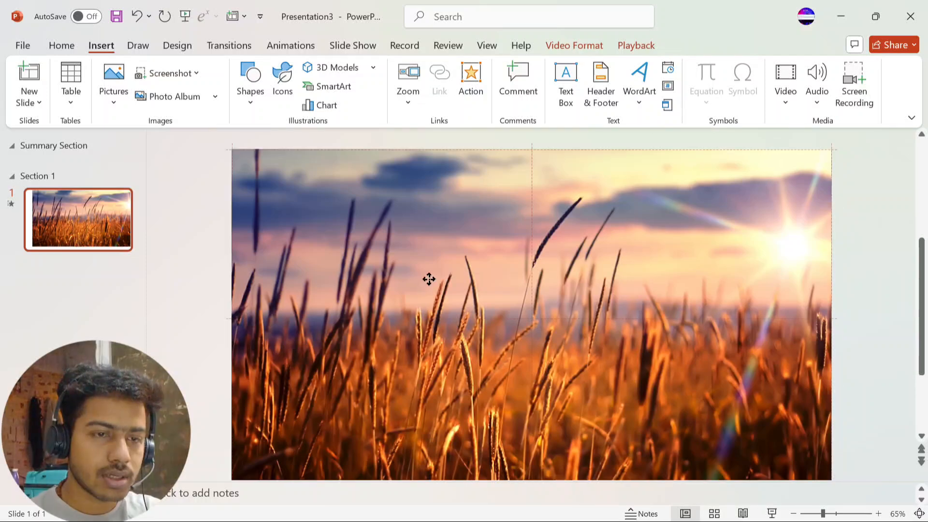
pyautogui.moveTo(429, 279); pyautogui.dragTo(428, 270)
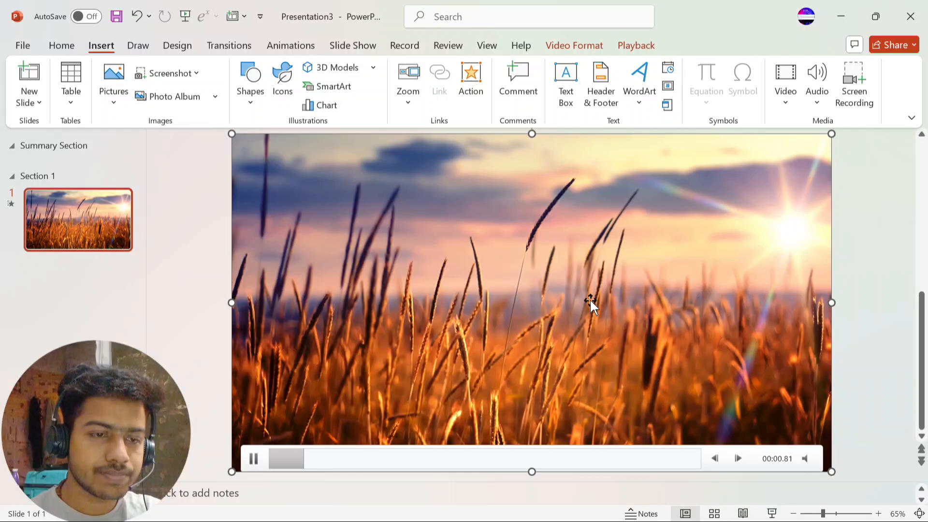
# Close the screen recording controls and the channel details, and look through the Chandauli warrior channel's home page.
pyautogui.click(817, 82)
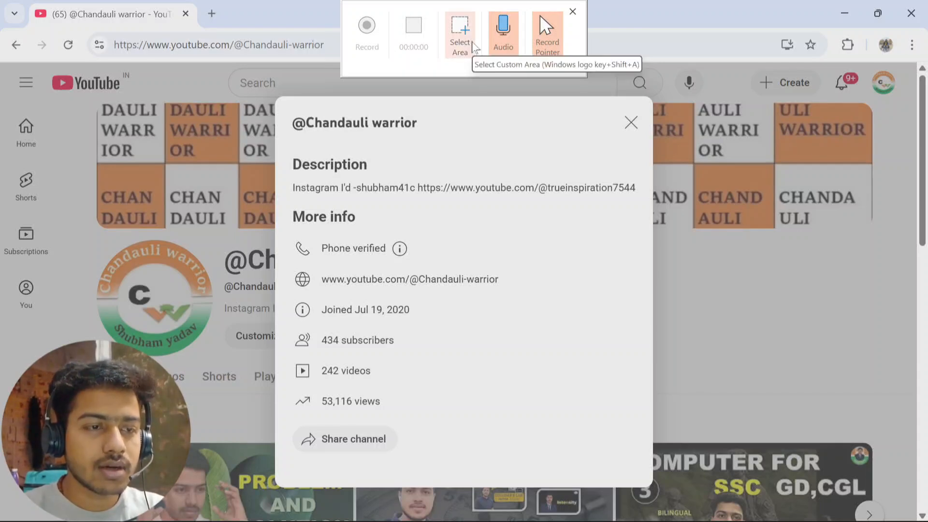
pyautogui.click(578, 11)
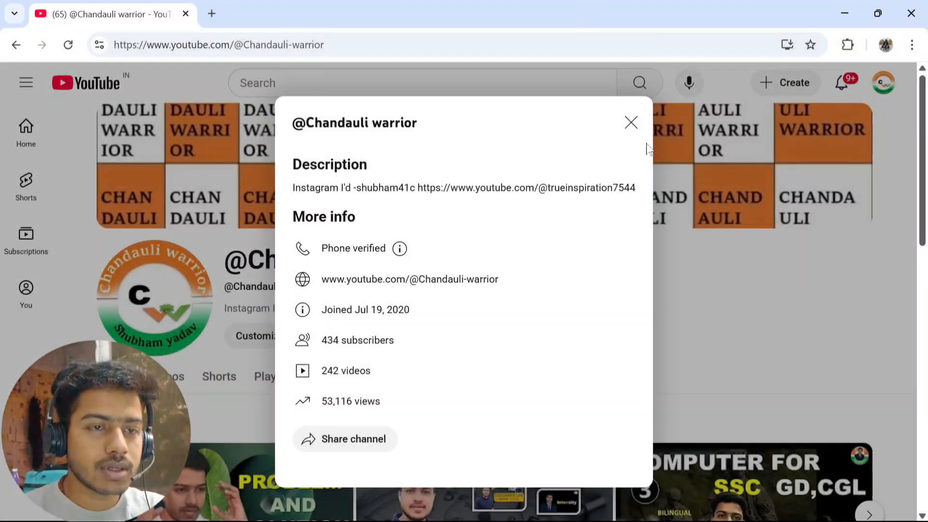
pyautogui.click(631, 122)
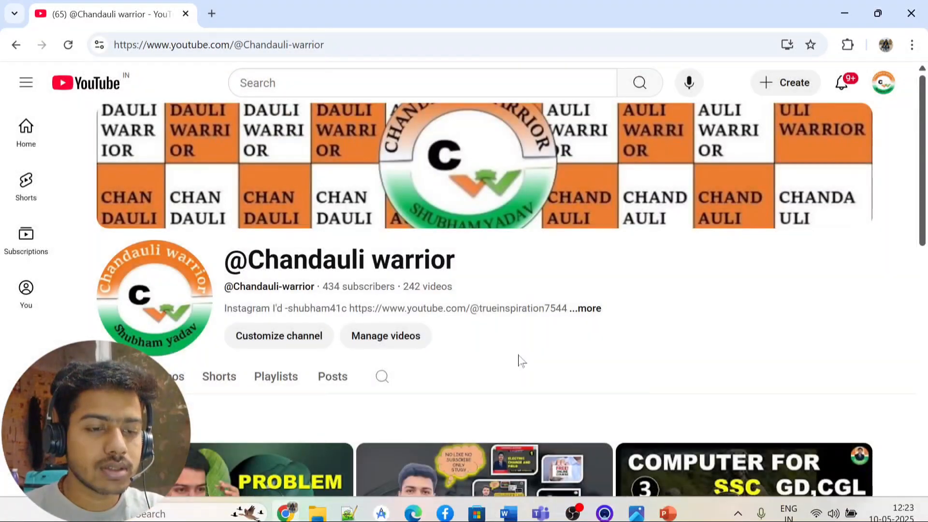
pyautogui.scroll(-5, 519, 360)
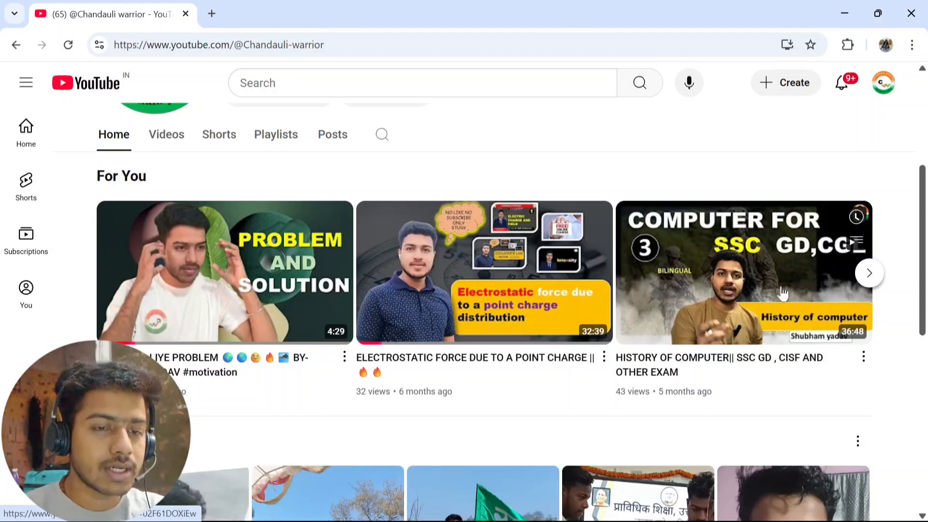
pyautogui.scroll(-10, 493, 363)
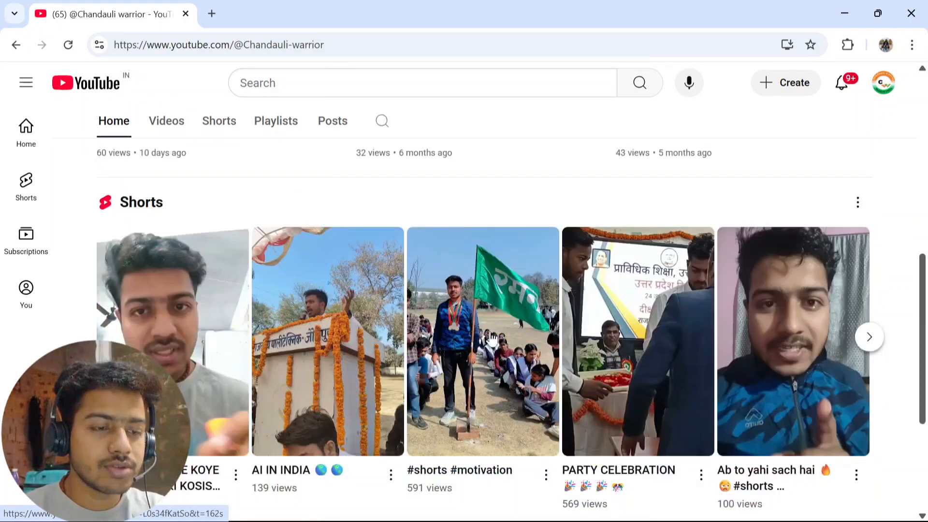
pyautogui.scroll(10, 488, 334)
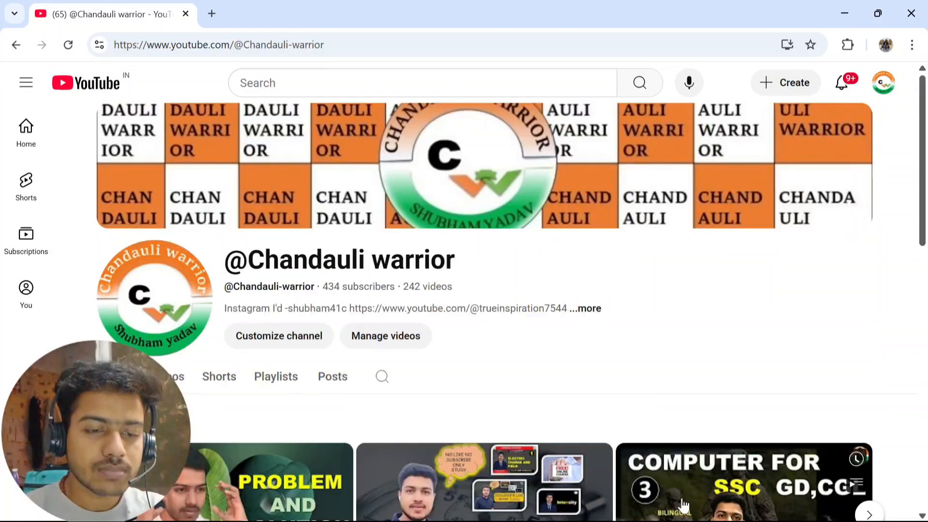
# Switch back to PowerPoint and delete the grass field video from the slide.
pyautogui.moveTo(659, 517)
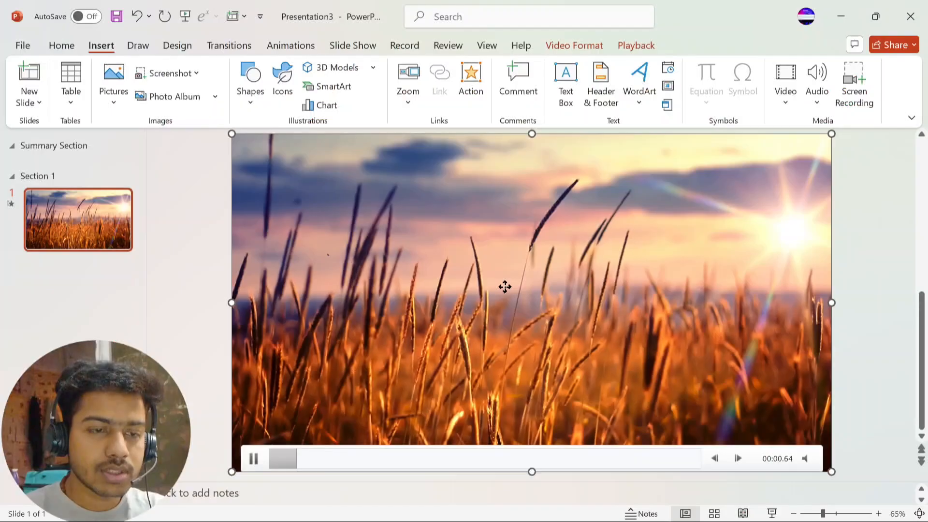
pyautogui.rightClick(504, 287)
pyautogui.click(358, 221)
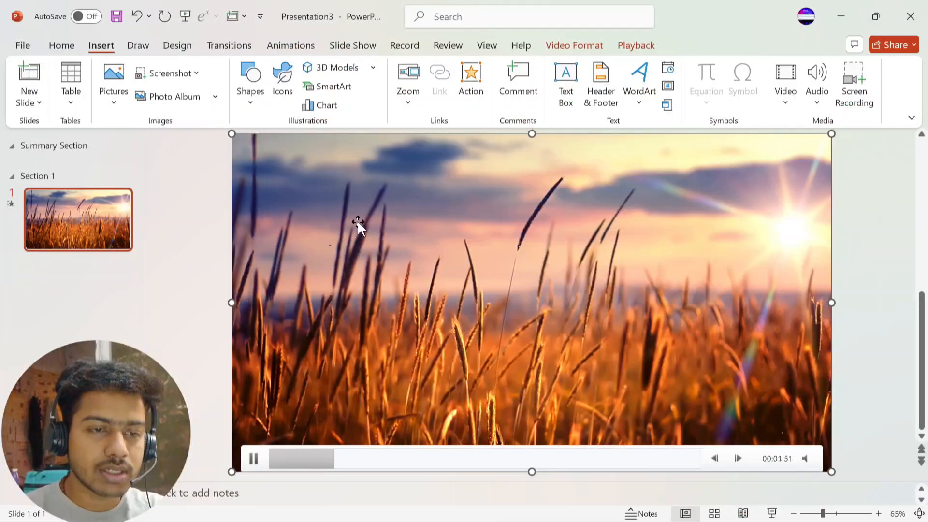
pyautogui.press('Delete')
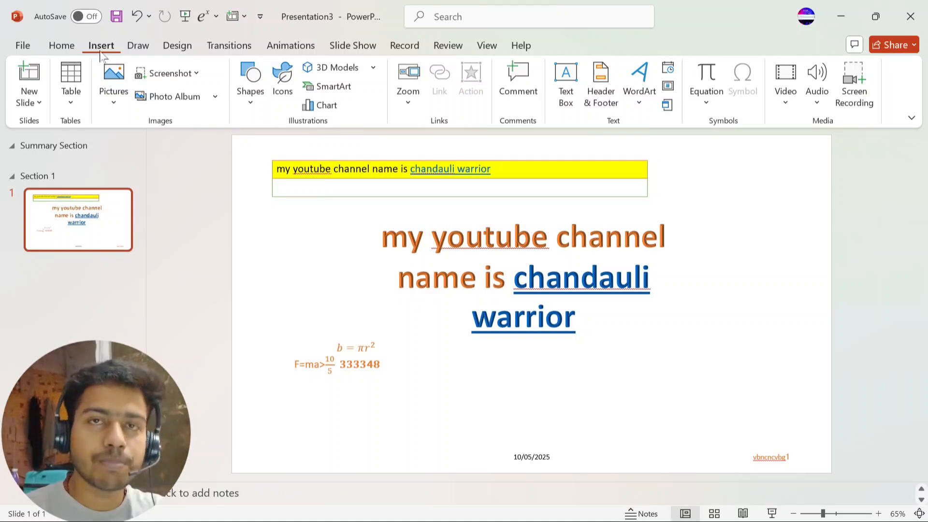
# Try the Select and Lasso Select drawing tools around the large heading text on the slide.
pyautogui.click(138, 47)
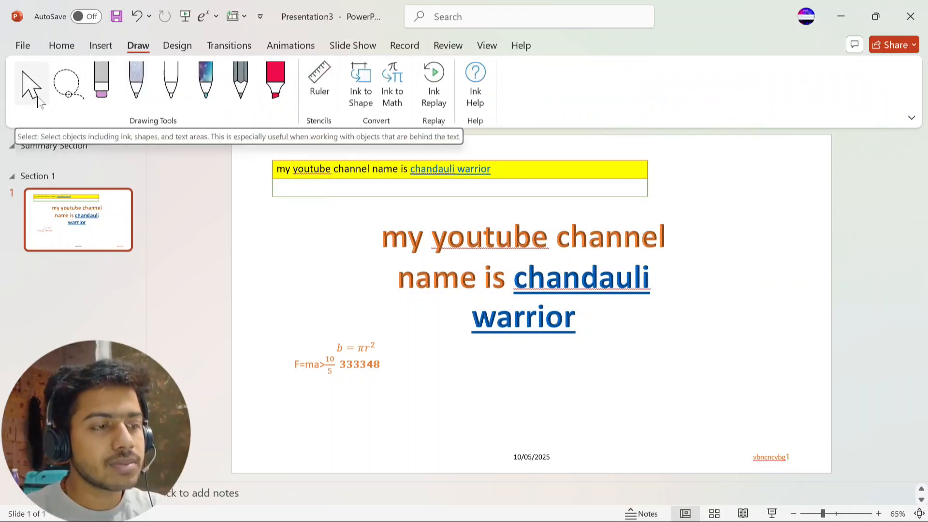
pyautogui.click(43, 83)
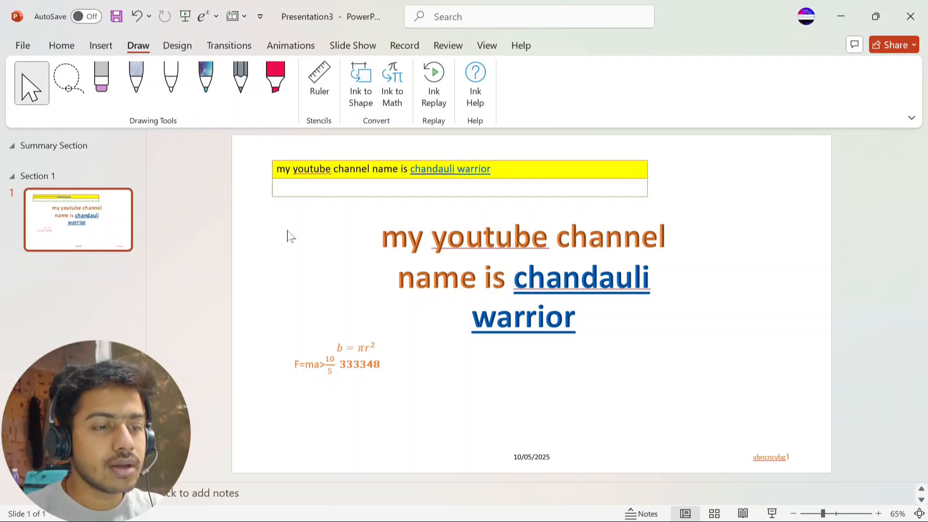
pyautogui.moveTo(288, 231); pyautogui.dragTo(397, 352)
pyautogui.moveTo(307, 244); pyautogui.dragTo(565, 350)
pyautogui.moveTo(380, 220)
pyautogui.mouseDown()
pyautogui.moveTo(445, 279)
pyautogui.moveTo(680, 354)
pyautogui.mouseUp()
pyautogui.click(67, 83)
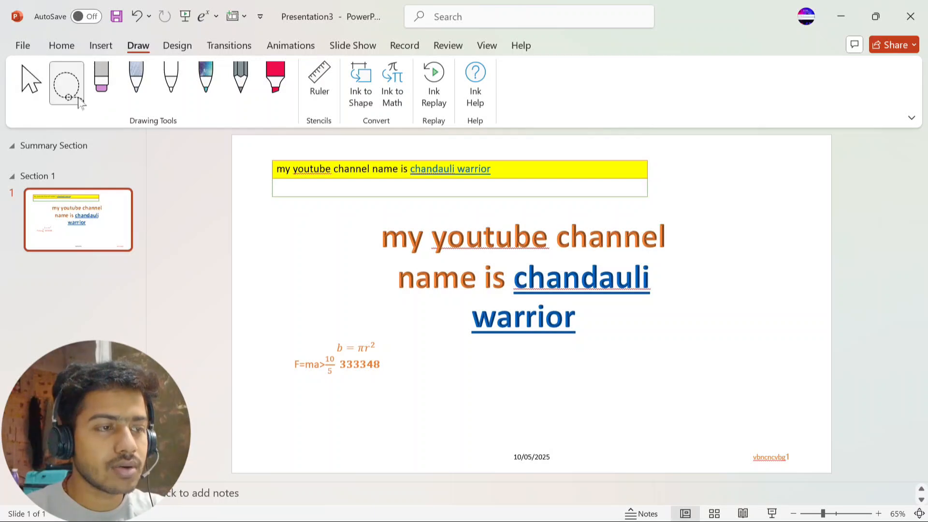
pyautogui.moveTo(431, 212)
pyautogui.mouseDown()
pyautogui.moveTo(324, 252)
pyautogui.moveTo(449, 338)
pyautogui.moveTo(568, 365)
pyautogui.moveTo(684, 271)
pyautogui.moveTo(681, 213)
pyautogui.moveTo(428, 211)
pyautogui.mouseUp()
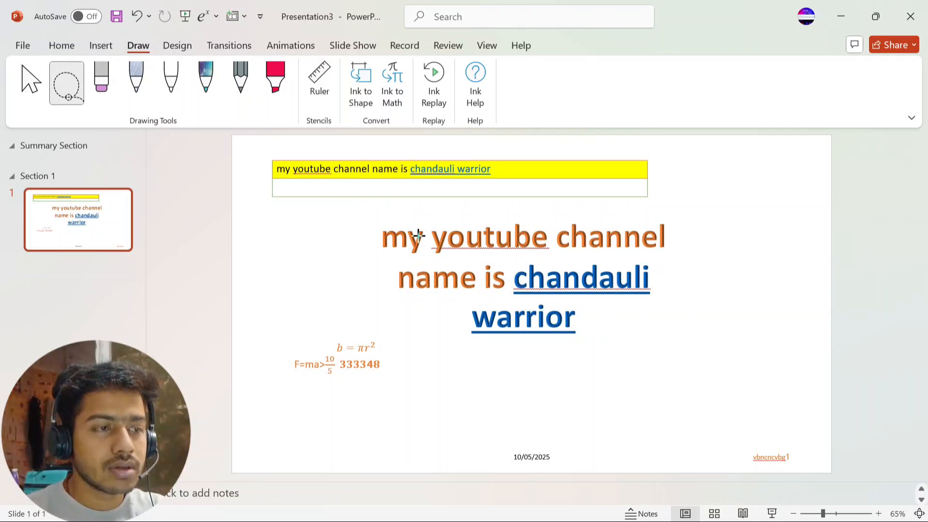
# Set the eraser to Point Eraser at the largest thickness and try it on the equation.
pyautogui.click(106, 93)
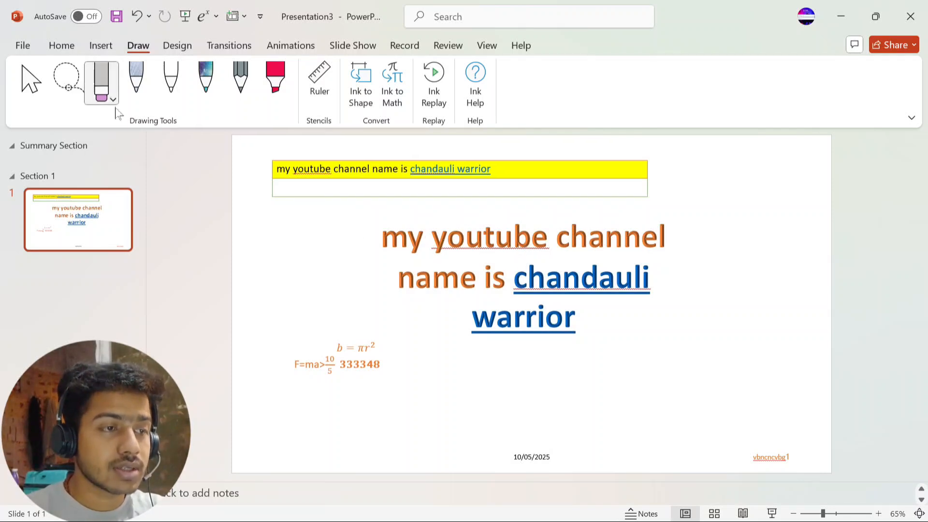
pyautogui.click(107, 96)
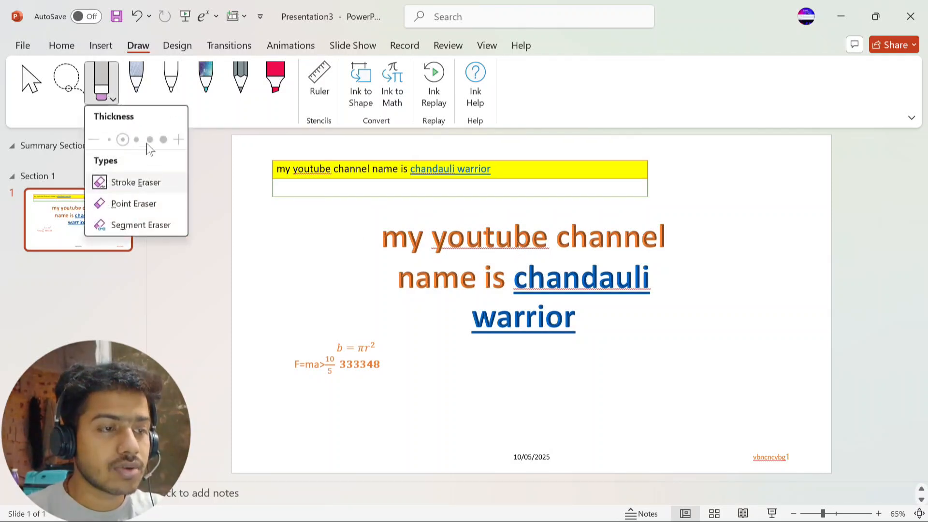
pyautogui.click(156, 184)
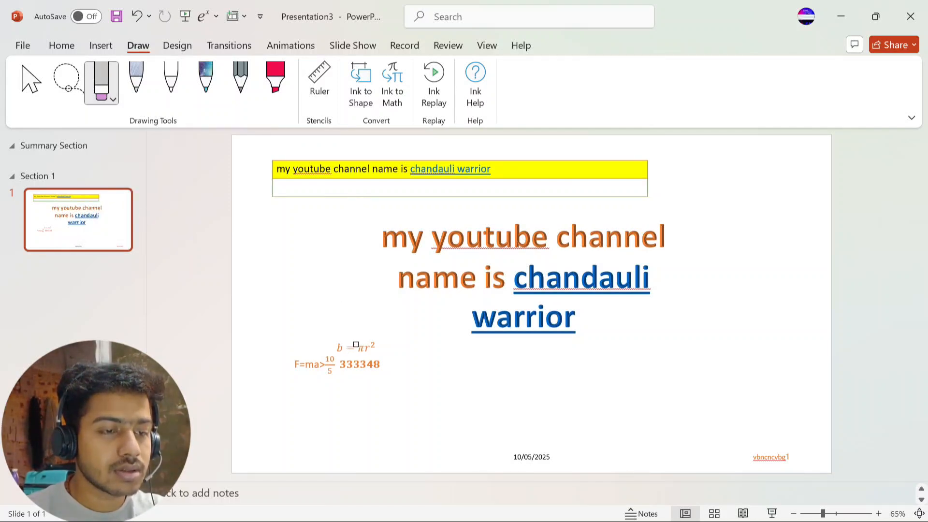
pyautogui.click(113, 99)
pyautogui.click(163, 140)
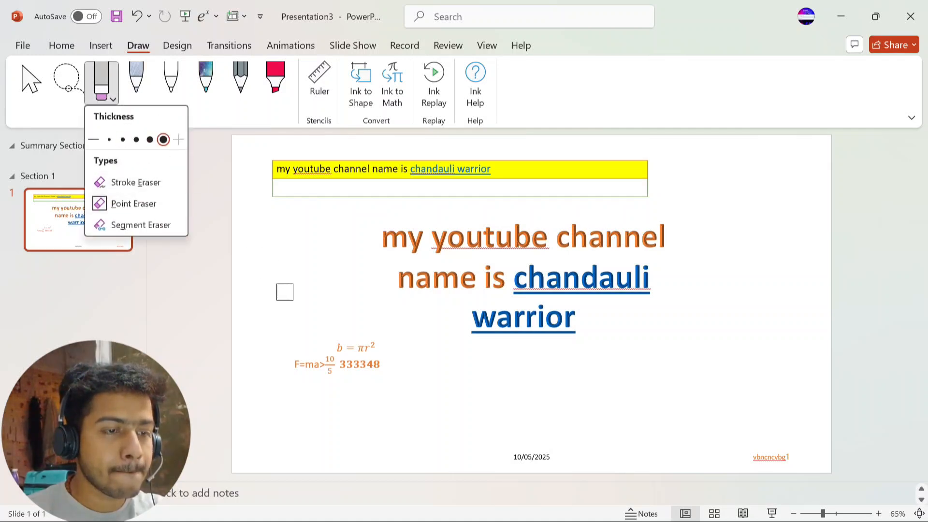
pyautogui.click(340, 363)
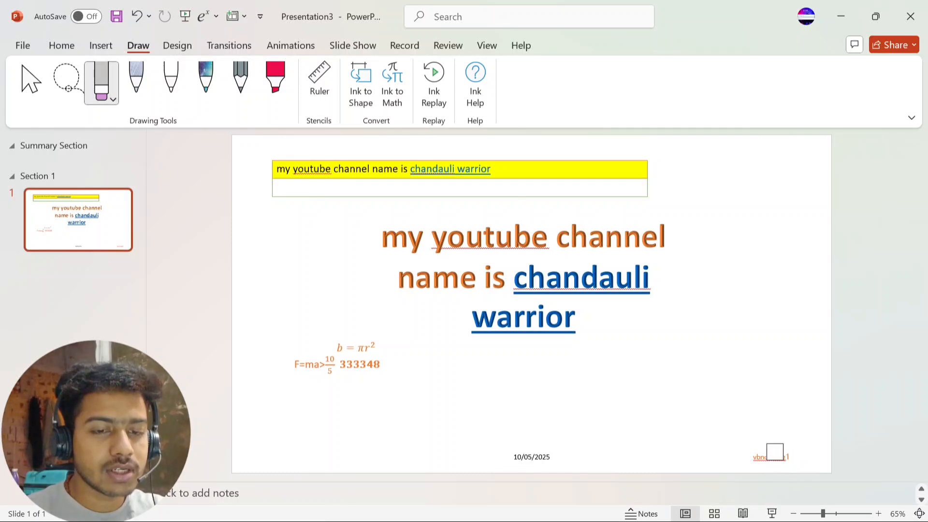
# Switch the eraser type to Stroke Eraser.
pyautogui.click(113, 99)
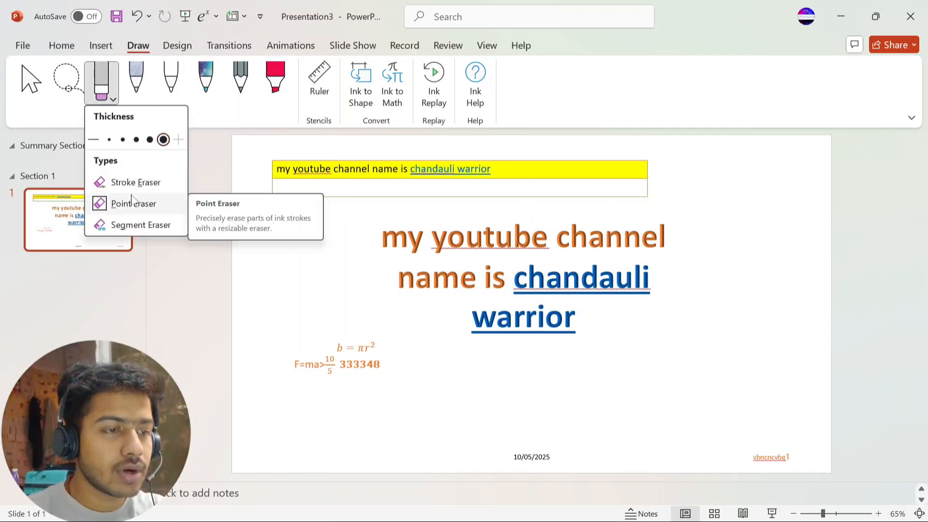
pyautogui.click(157, 186)
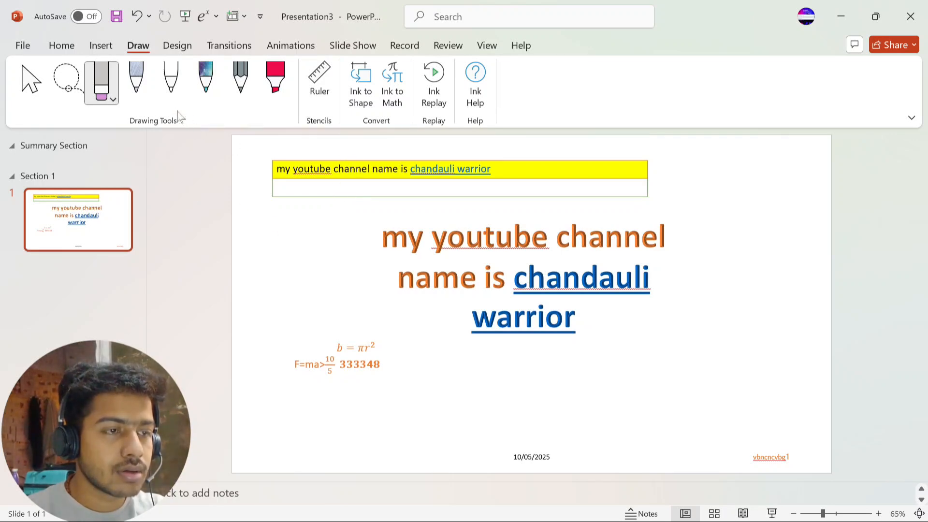
pyautogui.click(108, 94)
# Draw a 4-shaped ink mark across the table with the first pen and undo the extra stroke drawn below it.
pyautogui.click(147, 82)
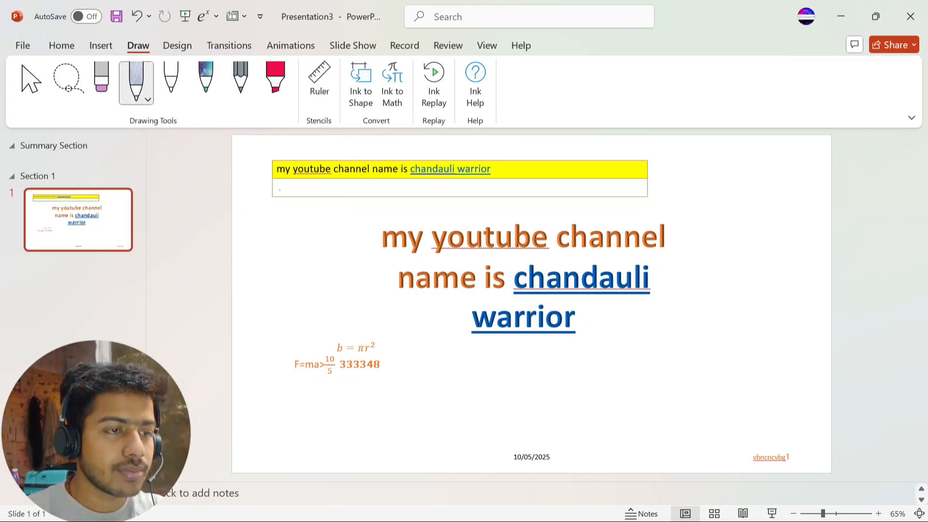
pyautogui.moveTo(317, 194); pyautogui.dragTo(345, 210)
pyautogui.moveTo(342, 172); pyautogui.dragTo(345, 223)
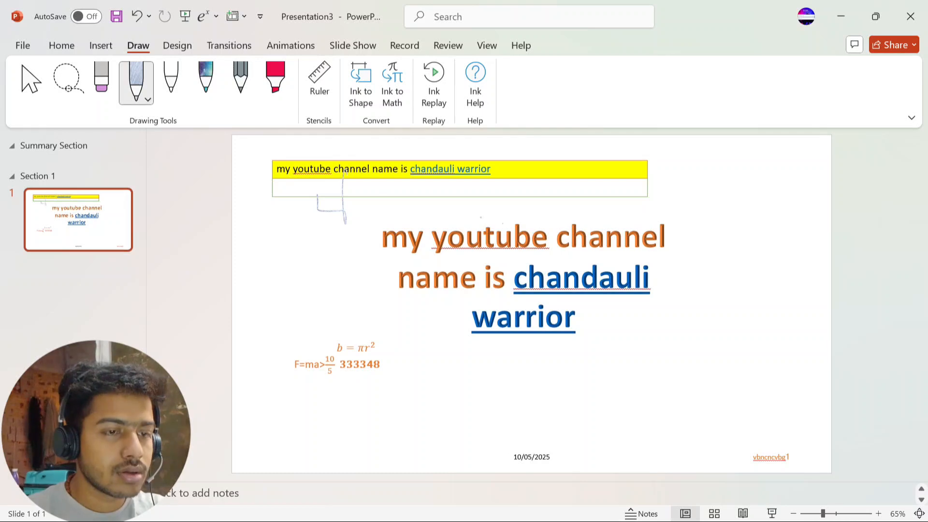
pyautogui.moveTo(343, 302)
pyautogui.mouseDown()
pyautogui.moveTo(377, 240)
pyautogui.moveTo(378, 288)
pyautogui.moveTo(315, 246)
pyautogui.moveTo(326, 250)
pyautogui.mouseUp()
pyautogui.hotkey('ctrl', 'z')
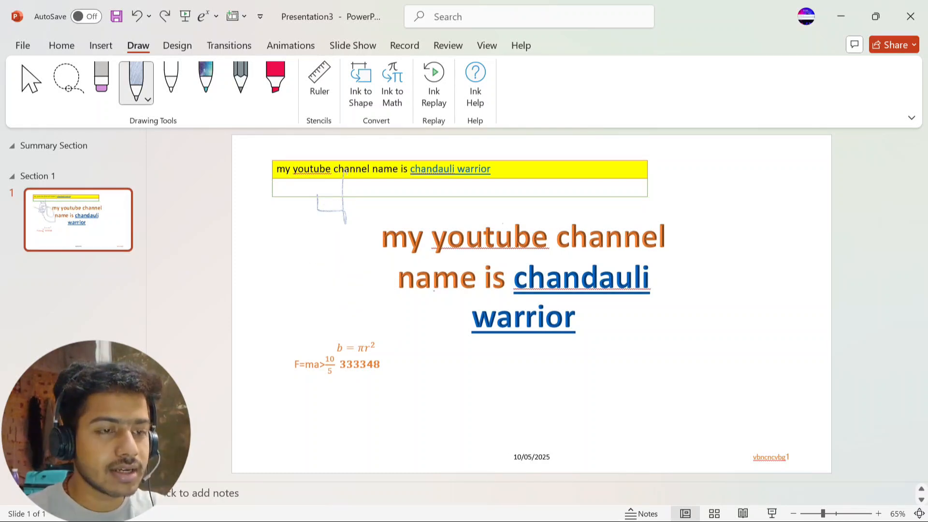
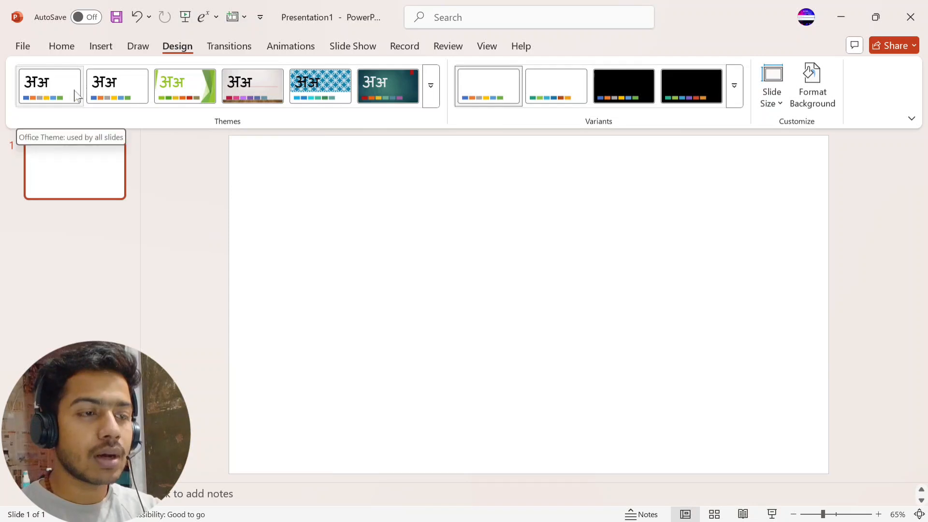
# Look through the full theme gallery and the file dialog for choosing a theme or themed document, without picking one.
pyautogui.click(428, 104)
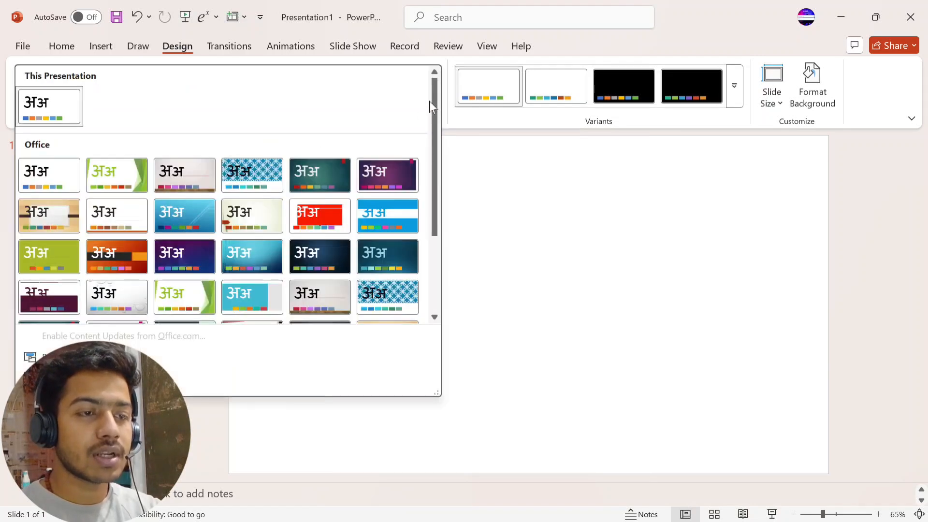
pyautogui.click(521, 181)
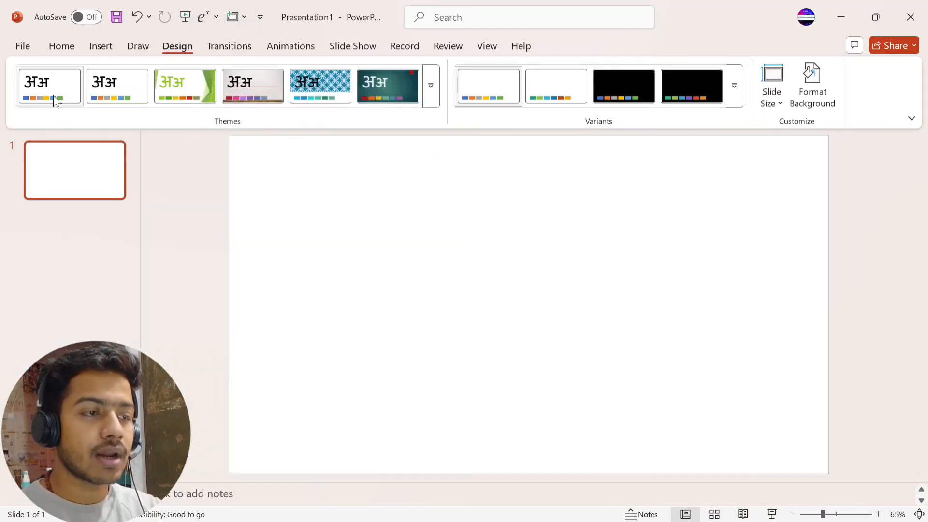
pyautogui.click(428, 99)
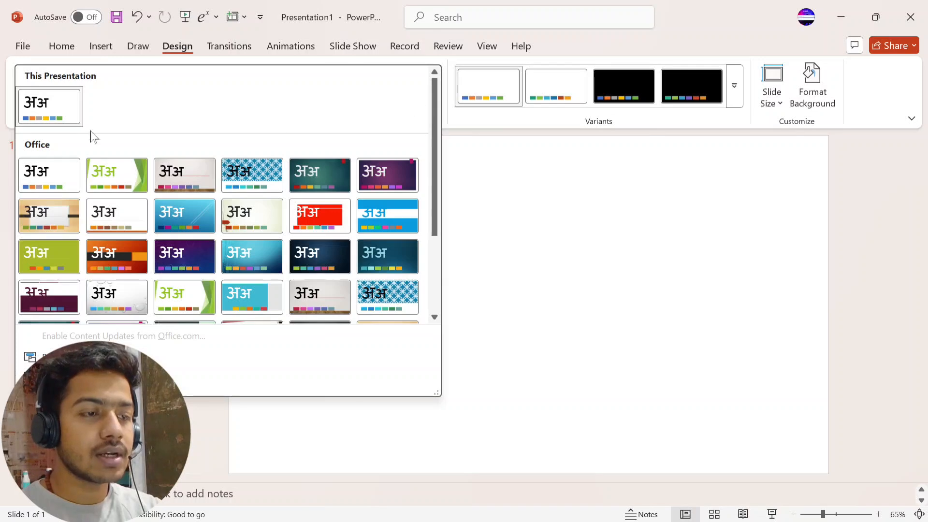
pyautogui.scroll(-3, 256, 222)
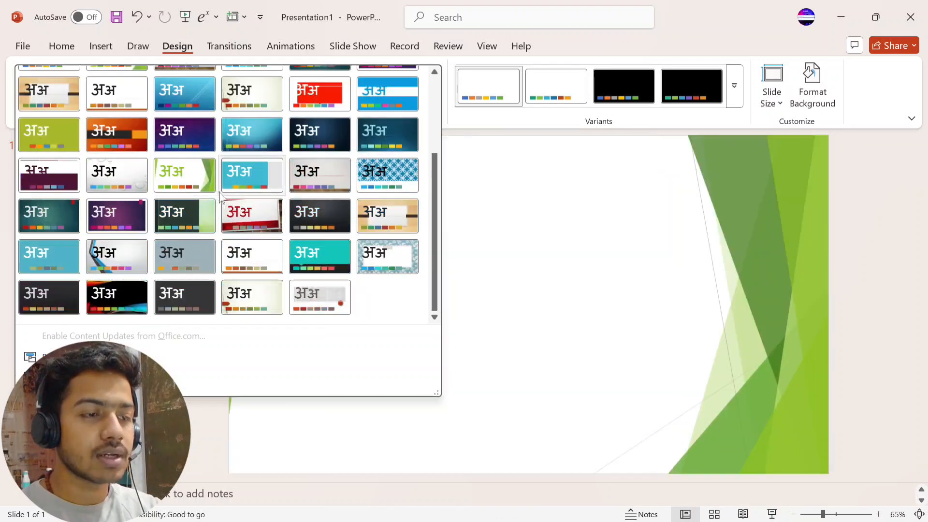
pyautogui.scroll(5, 218, 203)
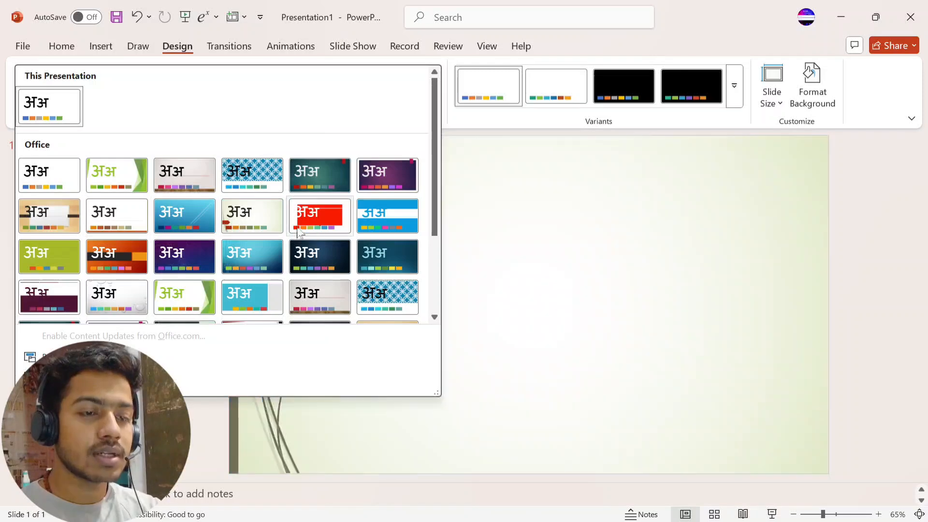
pyautogui.scroll(-3, 369, 244)
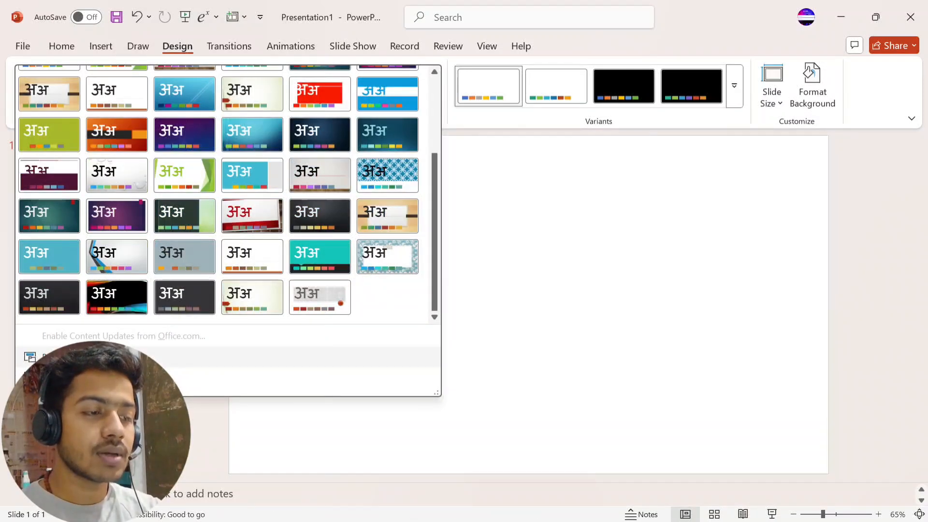
pyautogui.click(120, 357)
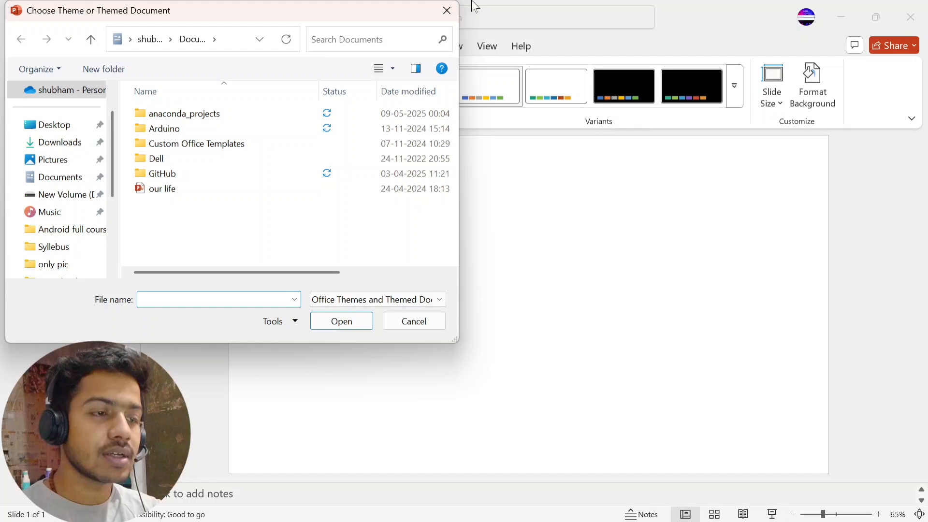
pyautogui.click(446, 11)
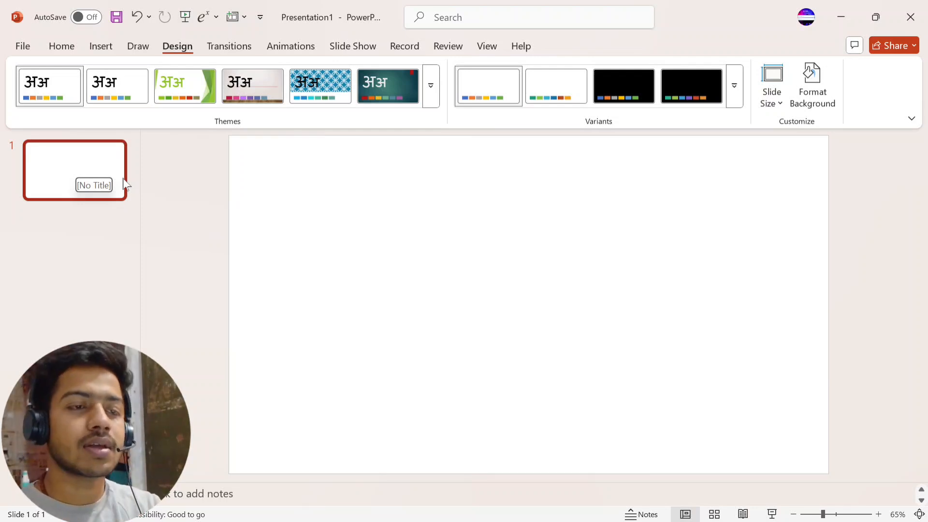
# Apply the Office color scheme to the presentation's theme.
pyautogui.click(734, 85)
pyautogui.moveTo(557, 131)
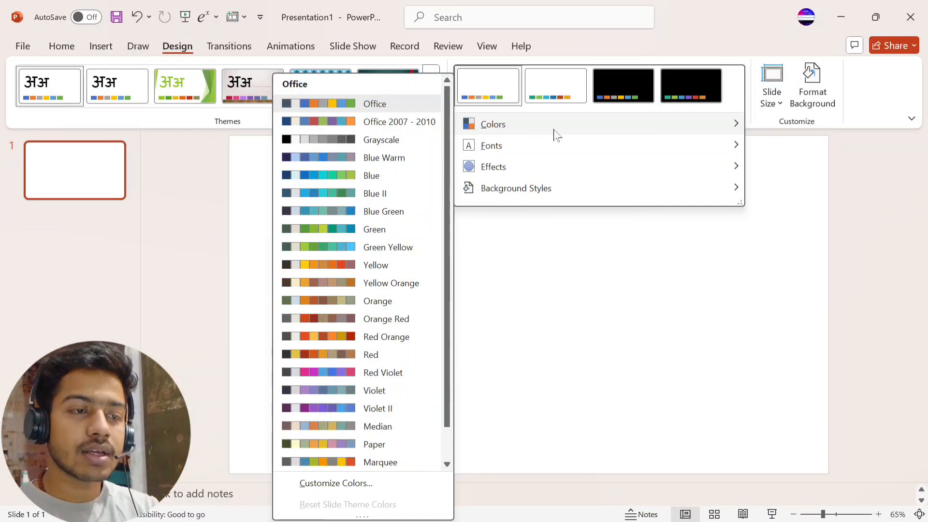
pyautogui.click(316, 105)
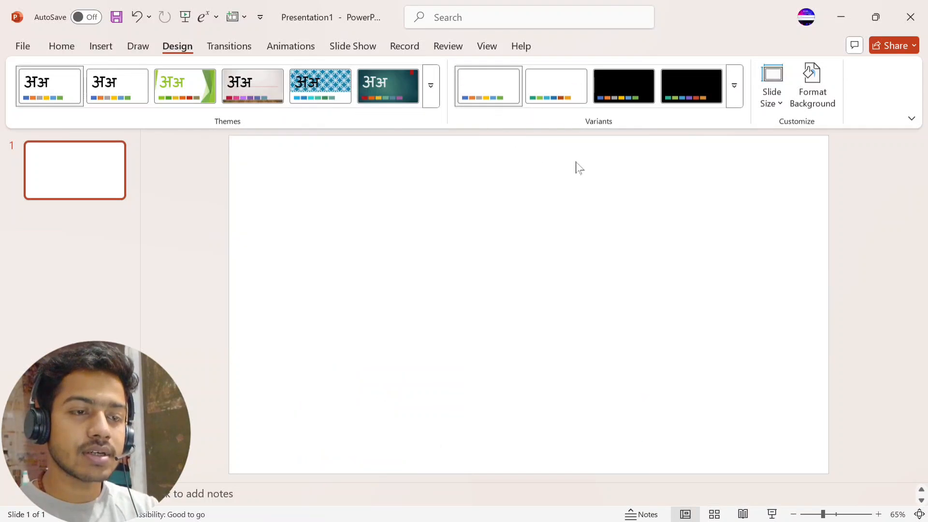
# Apply the second effect set, the one directly after Office, to the presentation's theme.
pyautogui.click(741, 90)
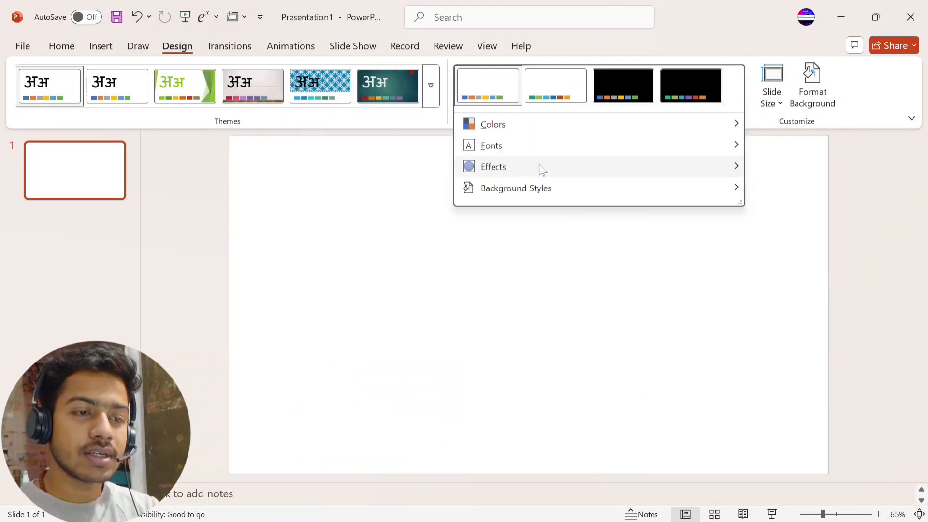
pyautogui.moveTo(516, 174)
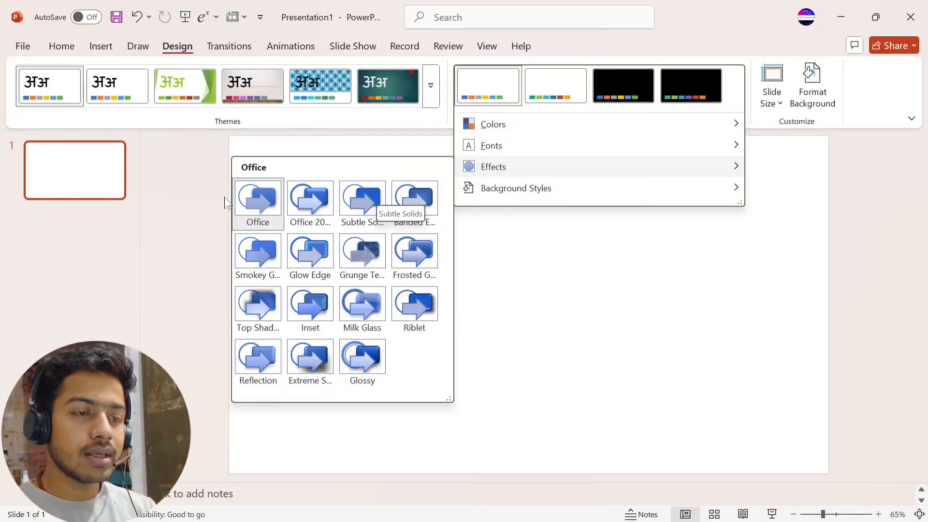
pyautogui.click(319, 215)
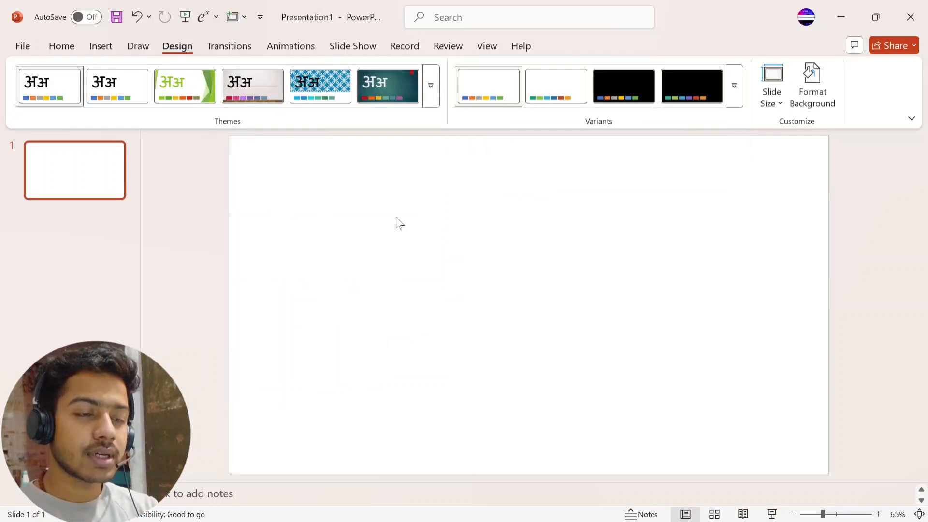
# Try the dark blue-gray background style from the first row on the slide and undo it.
pyautogui.click(734, 86)
pyautogui.moveTo(478, 188)
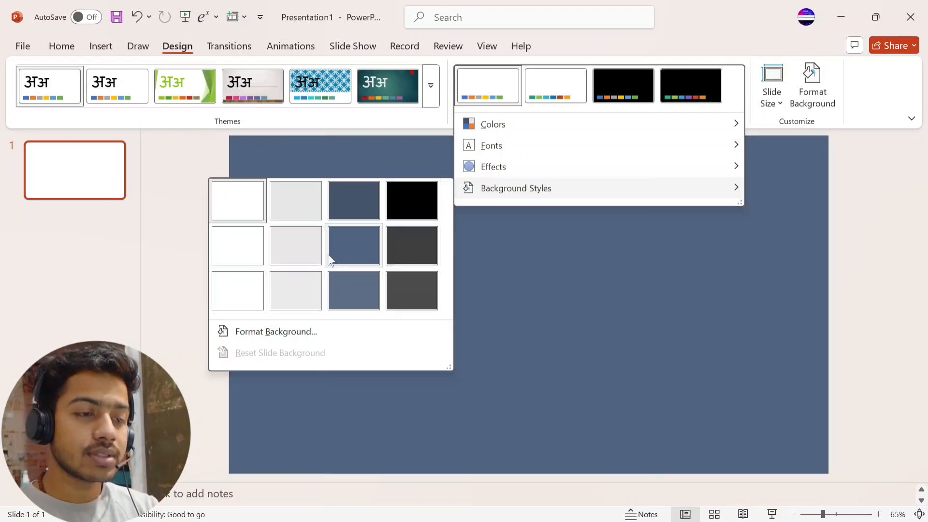
pyautogui.click(365, 215)
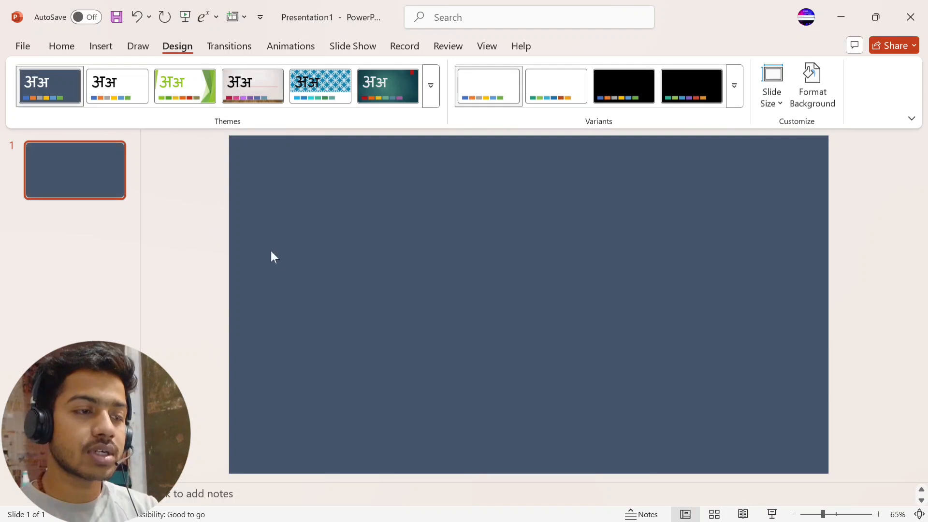
pyautogui.hotkey('ctrl', 'z')
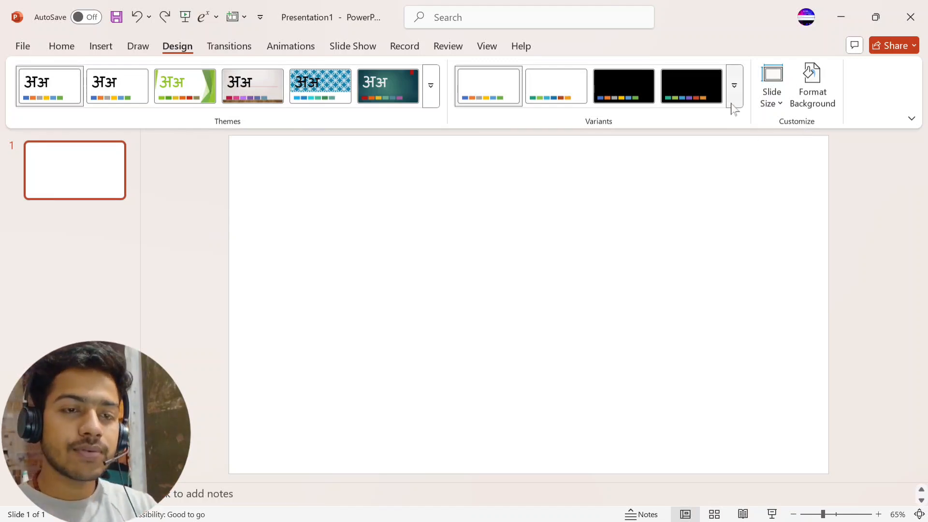
# Open the custom slide size settings, keep notes and handouts in Portrait, and set the slide orientation to Portrait.
pyautogui.click(775, 101)
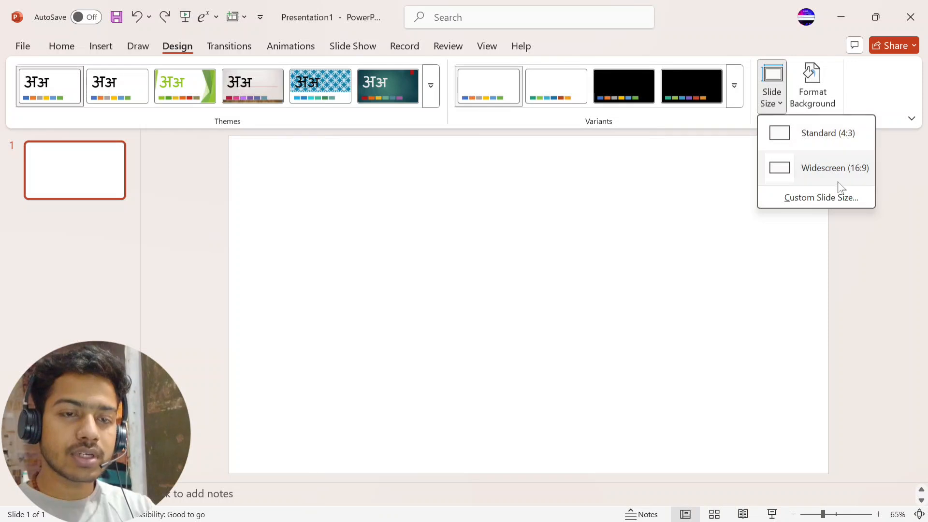
pyautogui.click(825, 199)
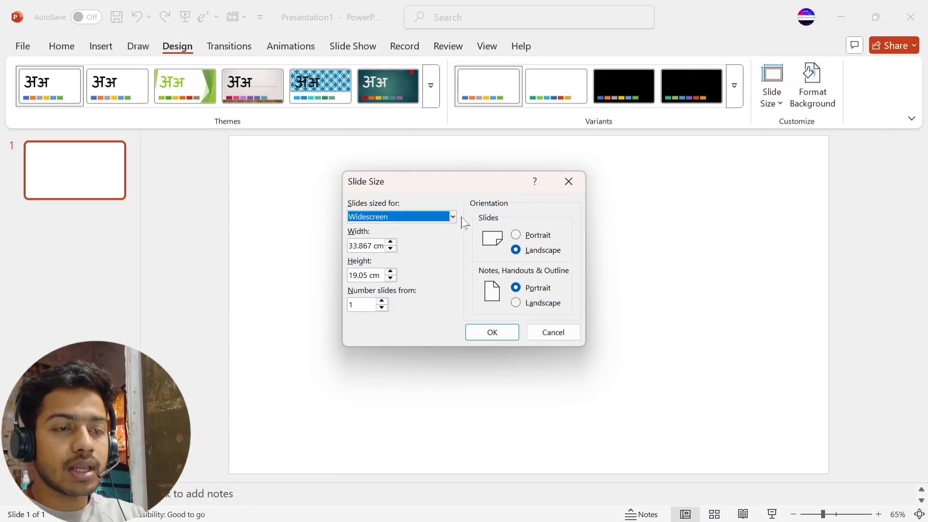
pyautogui.click(516, 303)
pyautogui.click(516, 287)
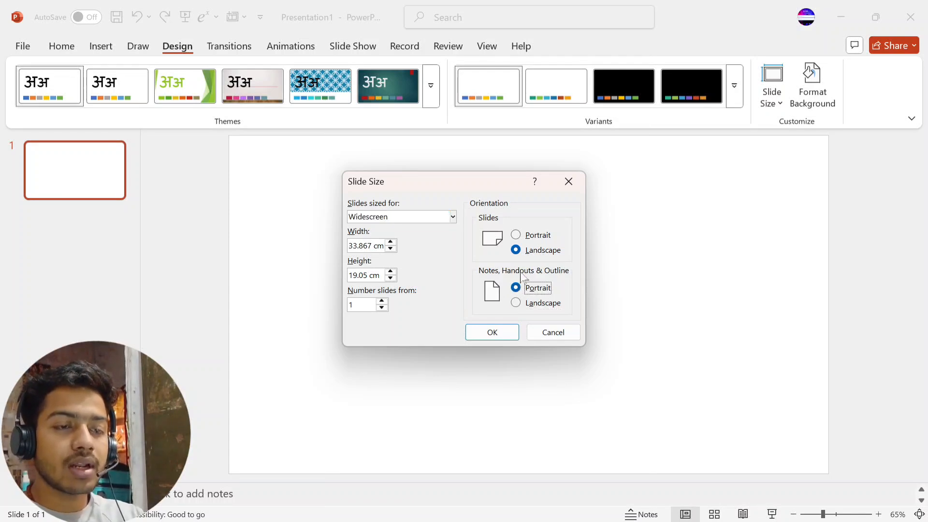
pyautogui.click(515, 235)
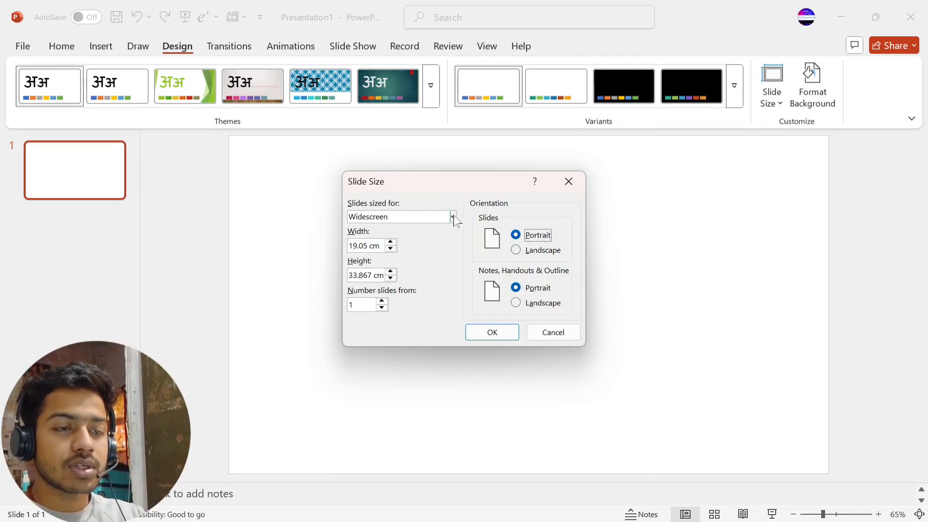
# Size the slides for On-screen Show (4:3), and change the preset to Banner.
pyautogui.click(452, 217)
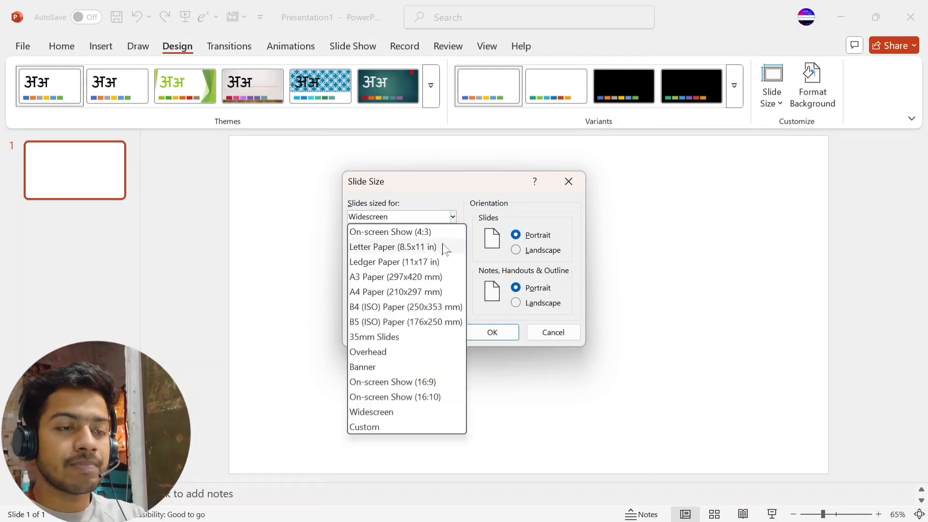
pyautogui.click(420, 232)
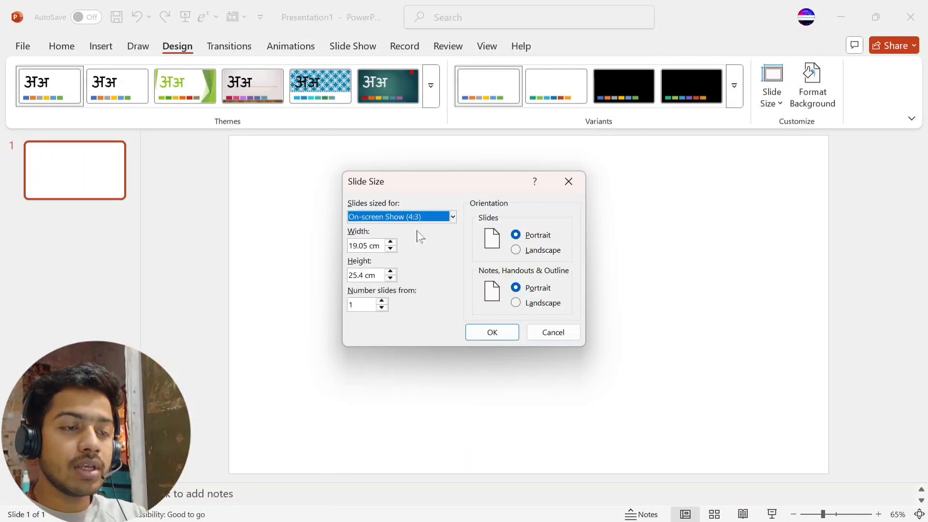
pyautogui.click(453, 217)
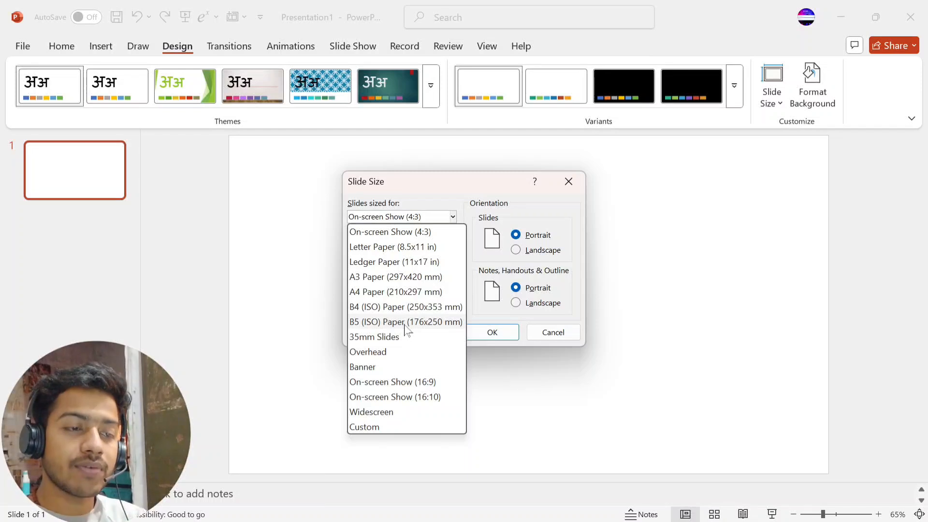
pyautogui.click(389, 368)
pyautogui.click(454, 217)
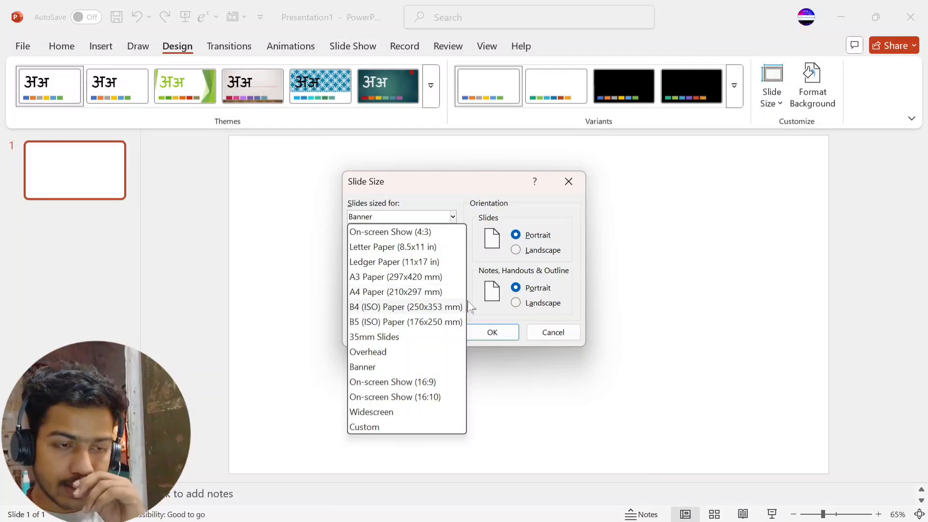
pyautogui.click(681, 174)
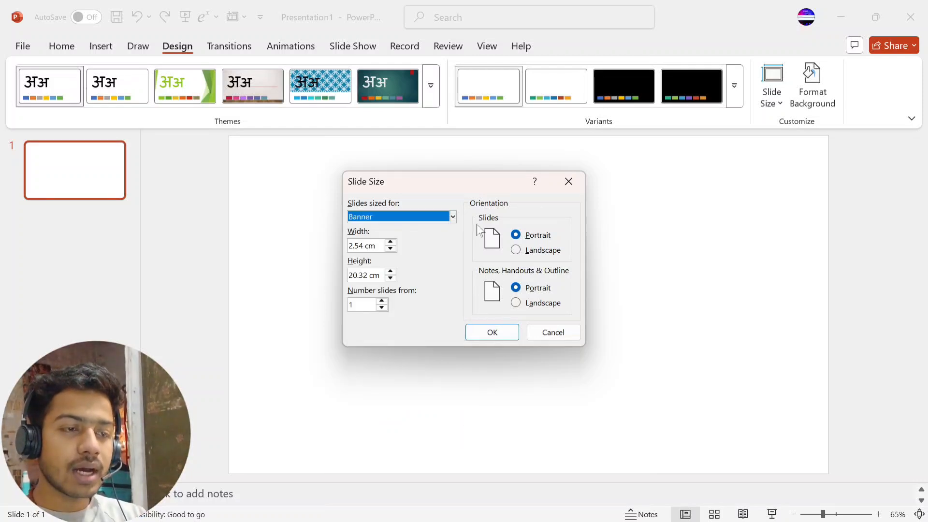
# Set both the slides and the notes, handouts and outline to Landscape and apply the slide size with Ensure Fit.
pyautogui.click(516, 250)
pyautogui.click(515, 303)
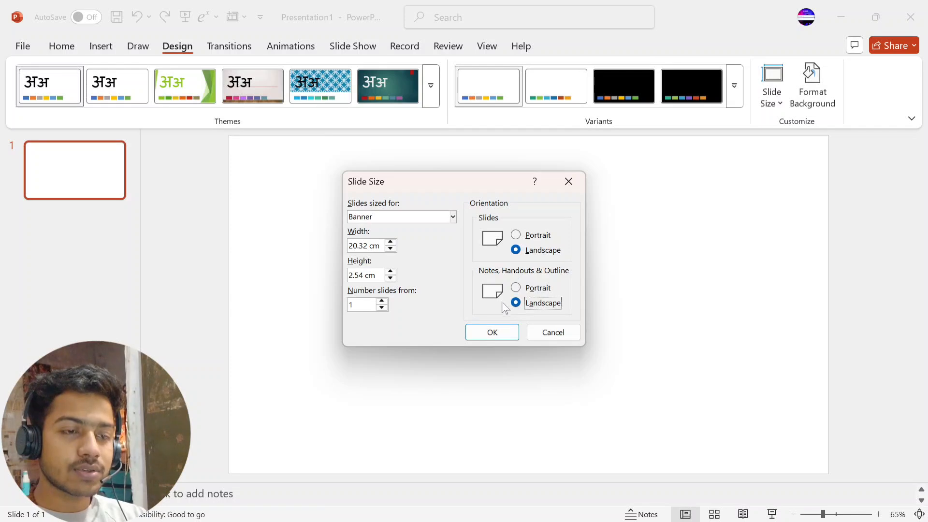
pyautogui.click(508, 334)
pyautogui.click(548, 365)
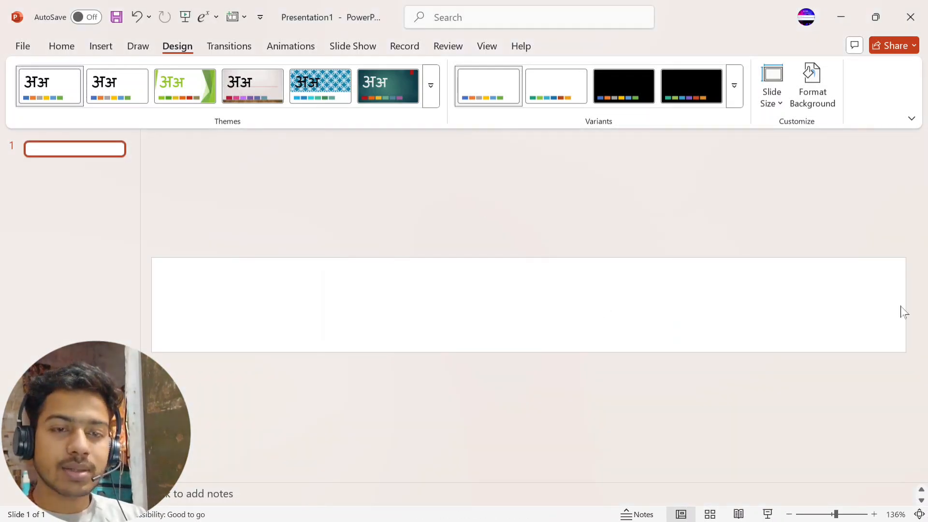
# Change the slide size to A4 Paper (210x297 mm) and scale the content with Ensure Fit.
pyautogui.click(771, 97)
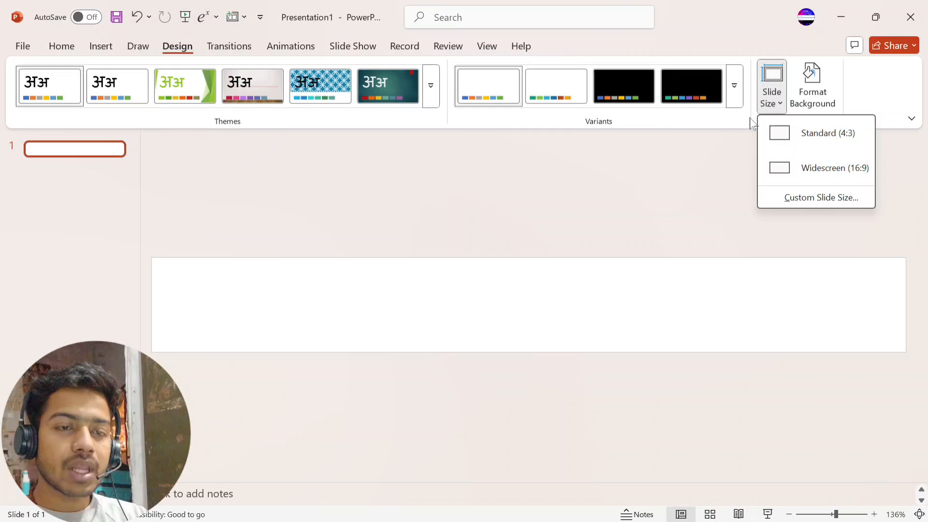
pyautogui.click(811, 198)
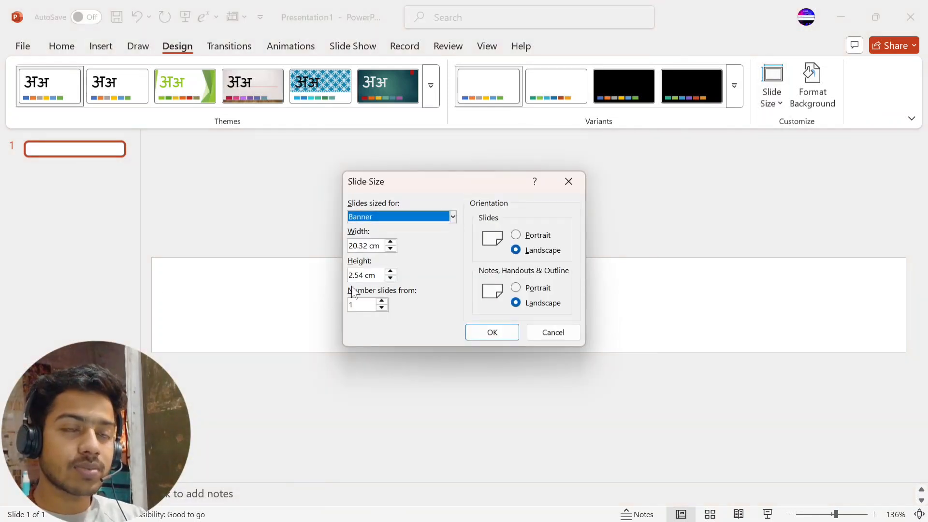
pyautogui.click(453, 217)
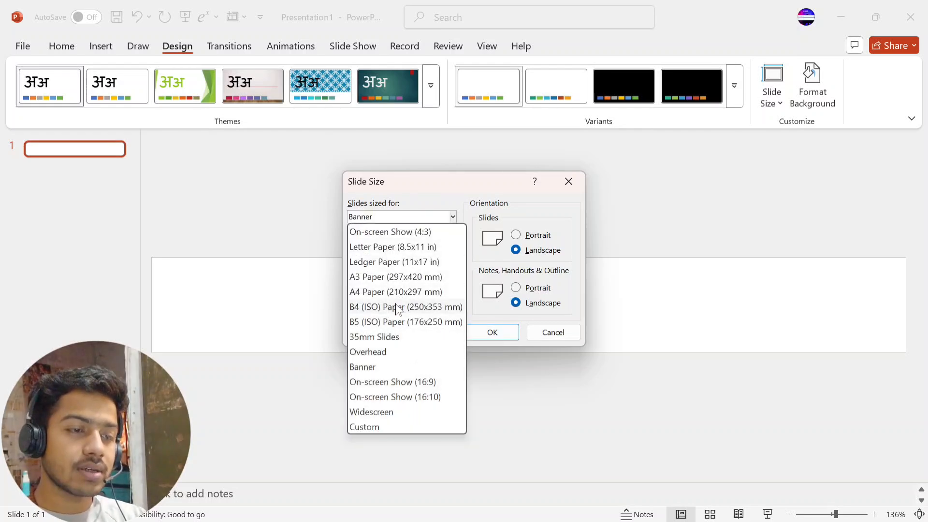
pyautogui.click(400, 293)
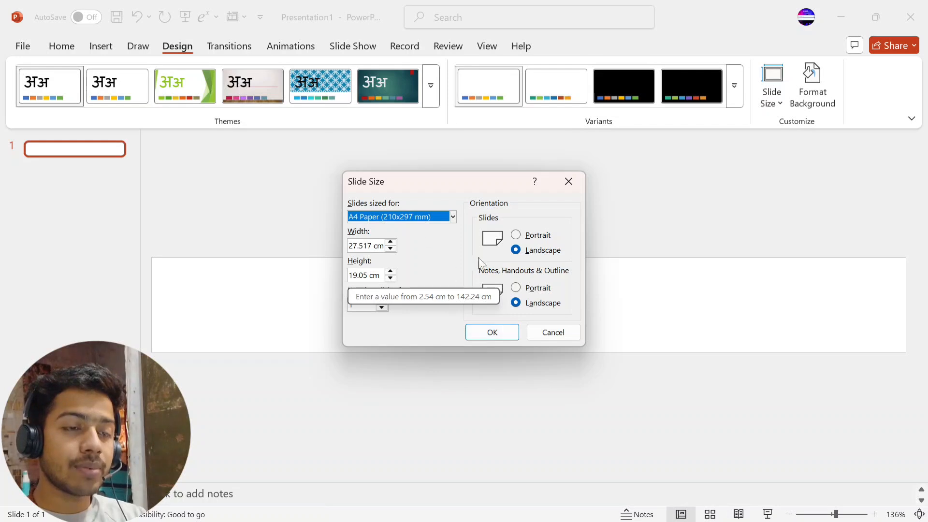
pyautogui.click(498, 335)
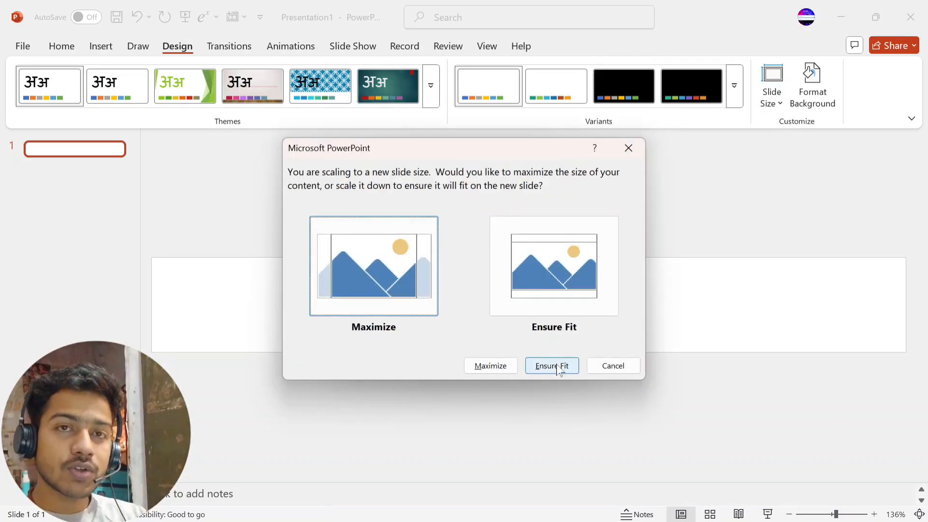
pyautogui.click(557, 366)
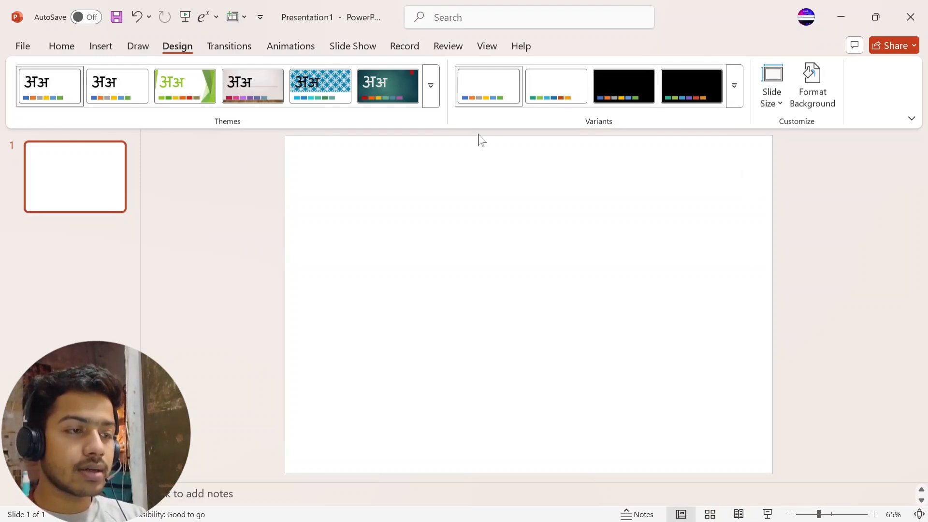
# Change the slide size to On-screen Show (16:9) and scale the content with Ensure Fit.
pyautogui.click(772, 107)
pyautogui.click(824, 198)
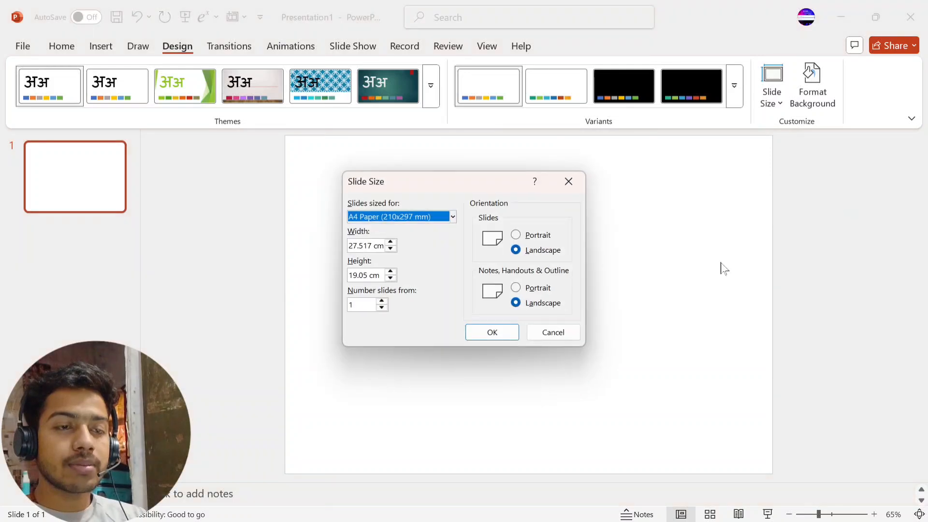
pyautogui.click(454, 217)
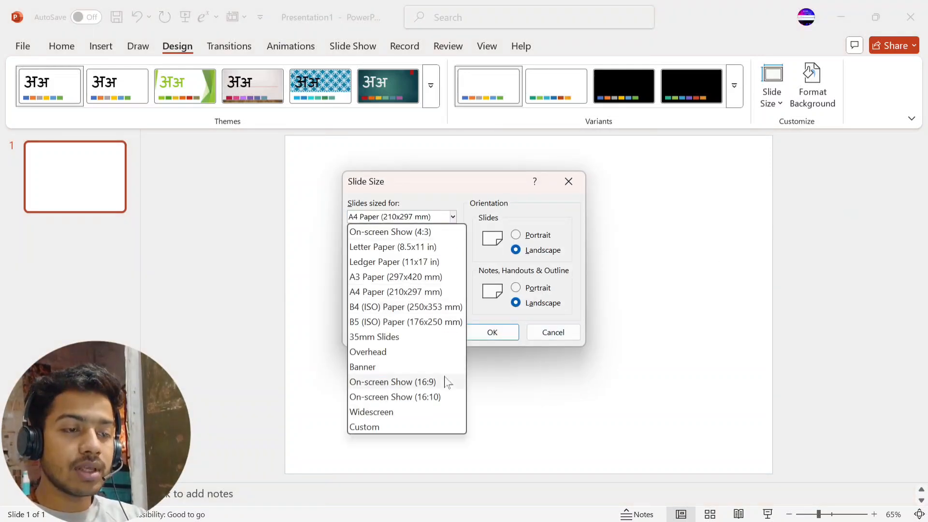
pyautogui.click(425, 382)
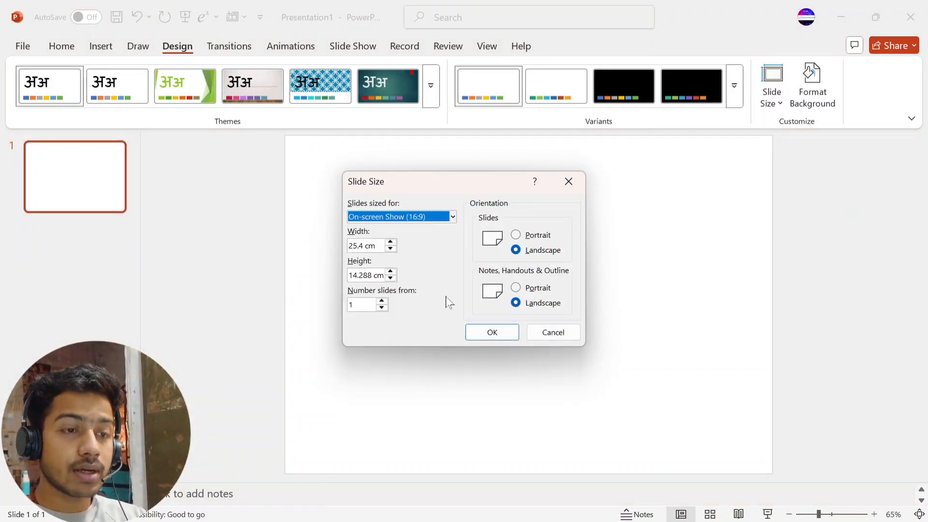
pyautogui.click(482, 333)
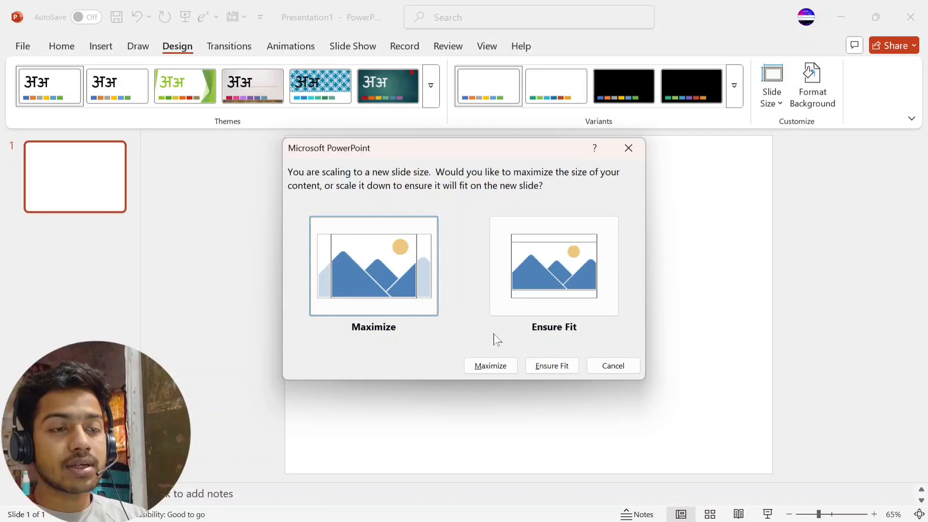
pyautogui.click(546, 366)
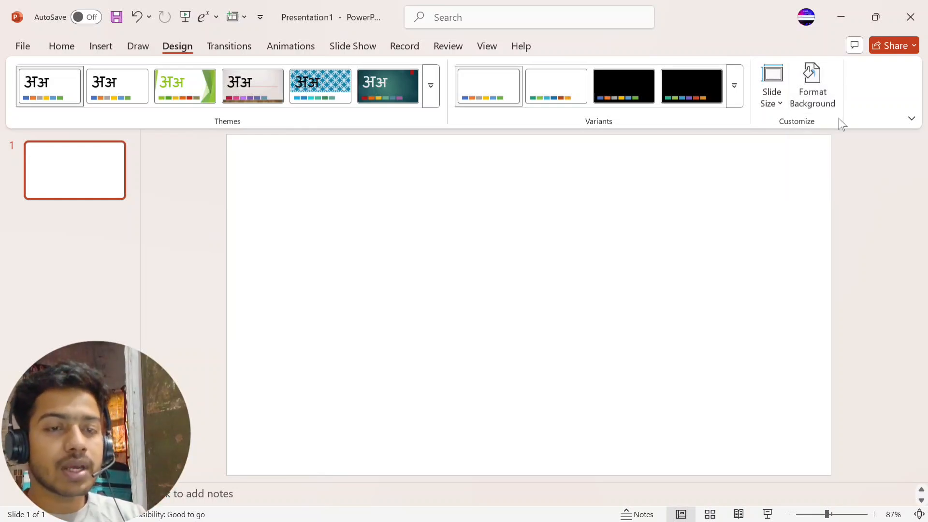
# Open the background formatting options and give the slide a solid dark orange fill, then change it to standard dark blue.
pyautogui.click(821, 99)
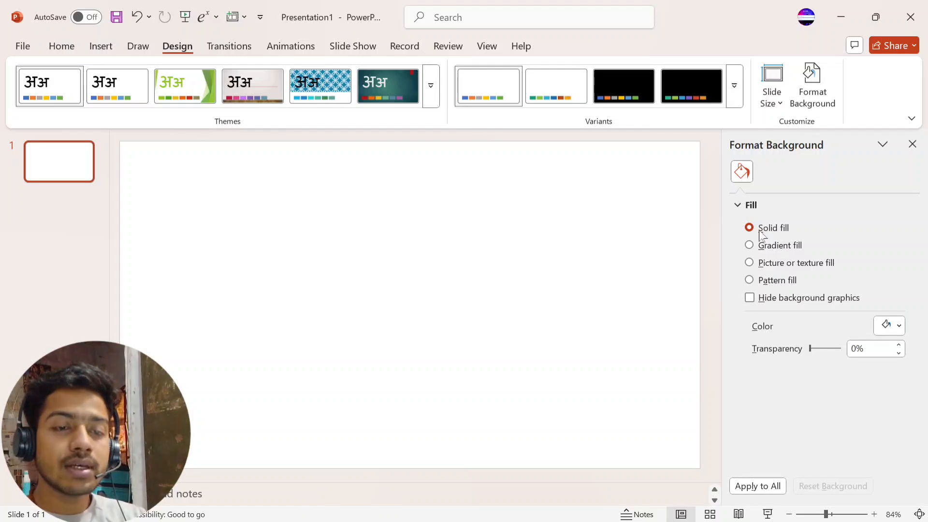
pyautogui.click(898, 325)
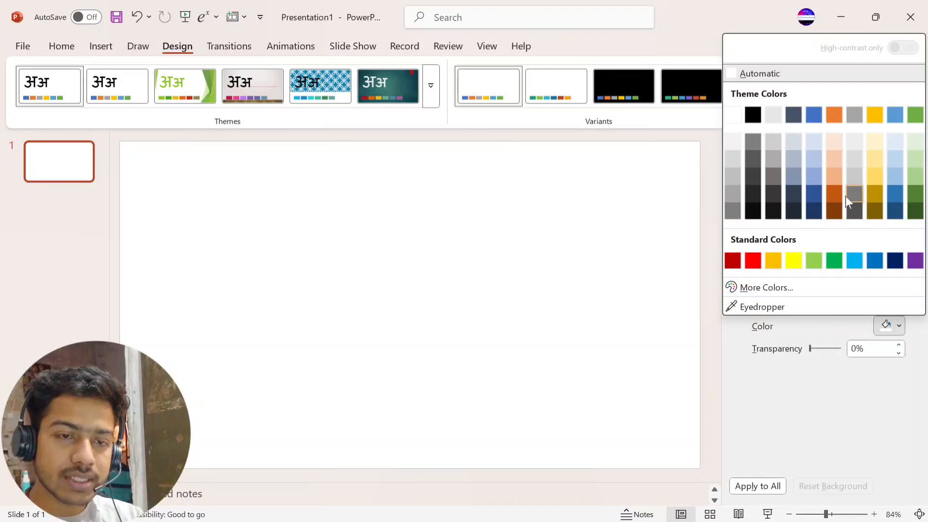
pyautogui.click(840, 194)
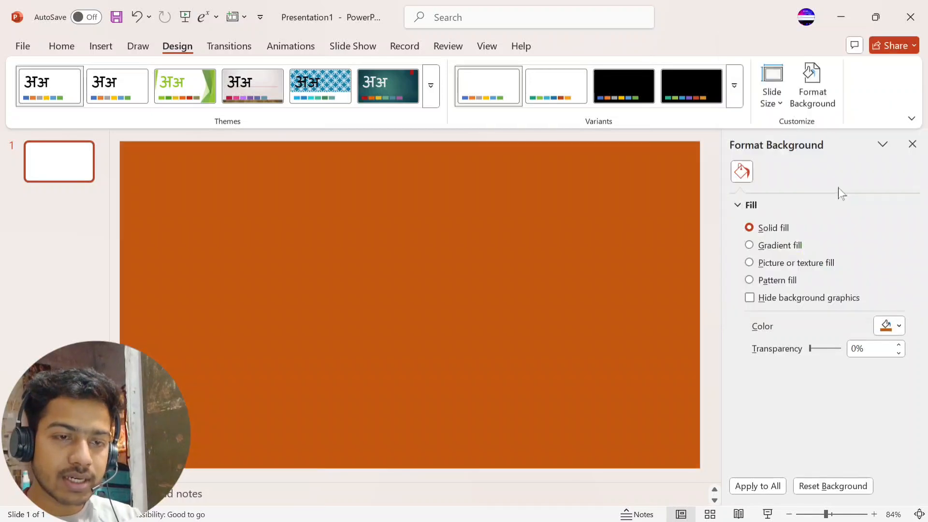
pyautogui.click(898, 332)
pyautogui.click(895, 259)
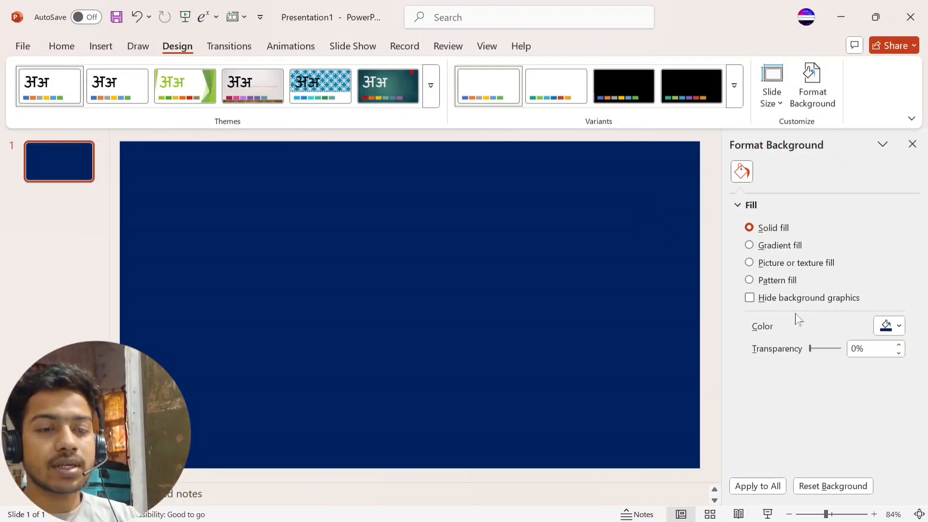
# Switch the slide background to a gradient fill and color its second gradient stop yellow.
pyautogui.click(761, 245)
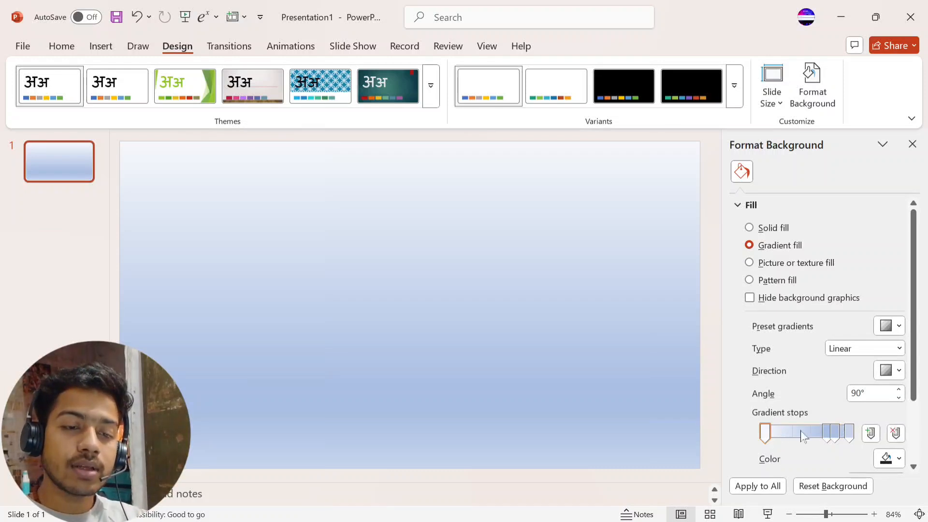
pyautogui.click(828, 432)
pyautogui.click(889, 458)
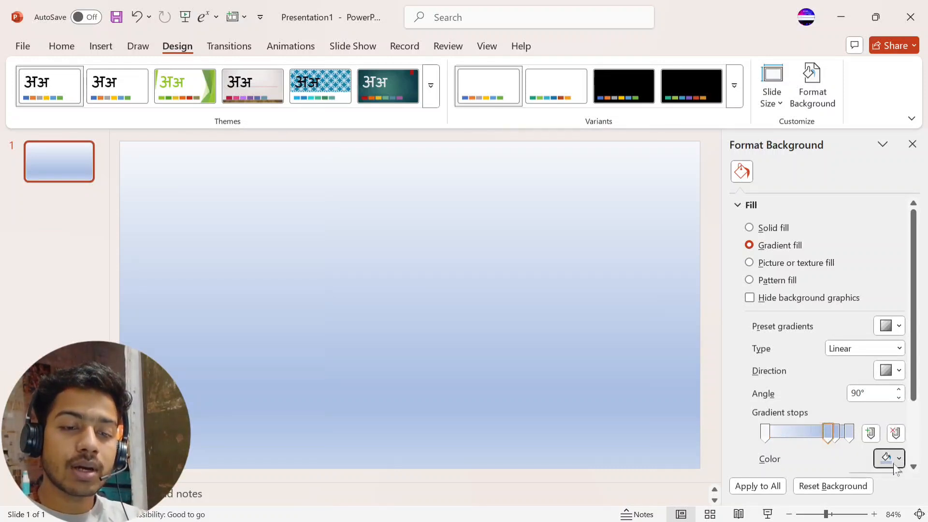
pyautogui.click(795, 394)
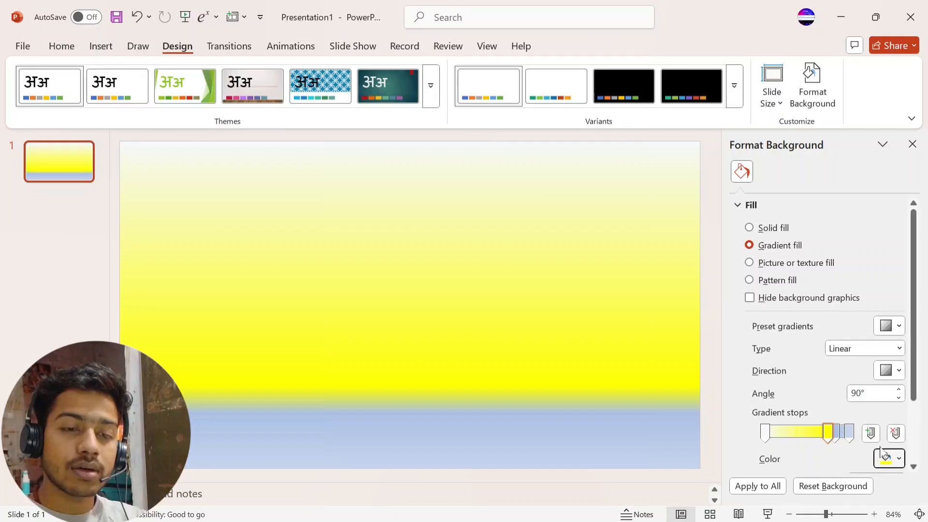
# Recolor the second background gradient stop light blue and then light gold, and make the third stop light green.
pyautogui.click(889, 458)
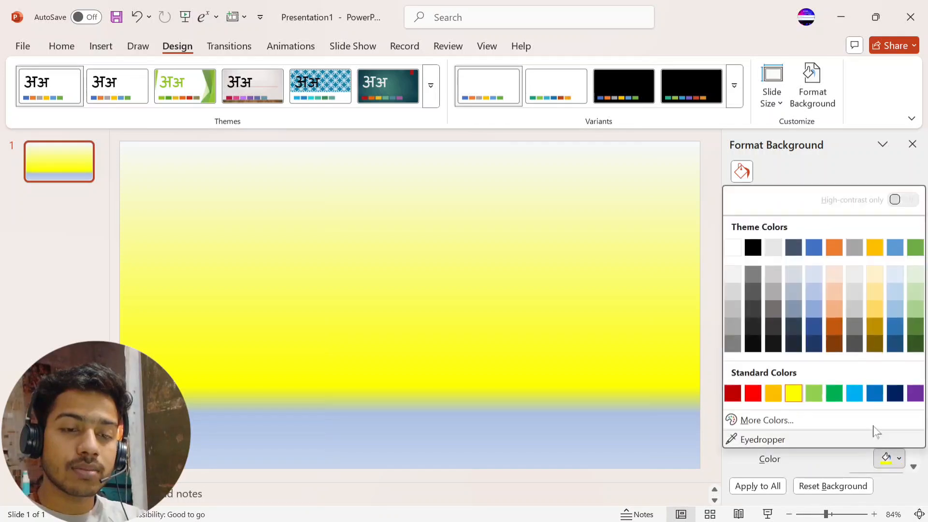
pyautogui.click(809, 293)
pyautogui.click(888, 458)
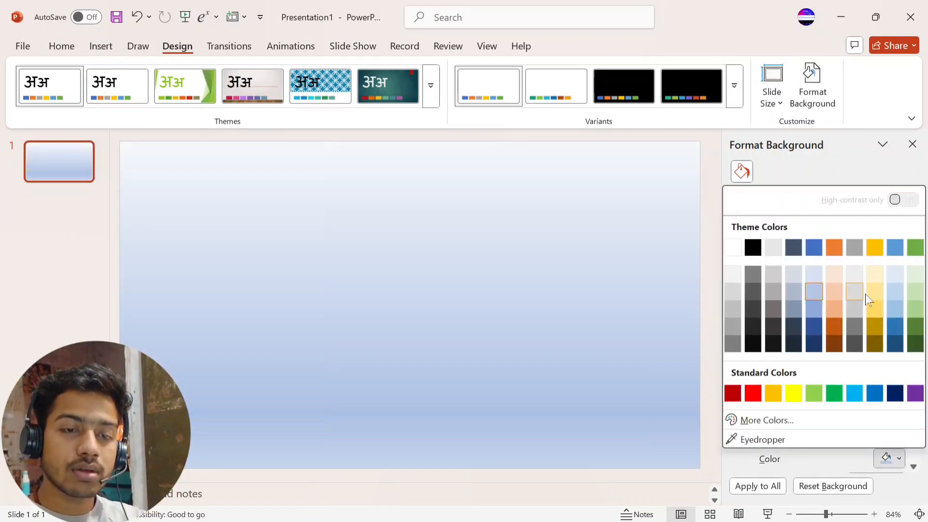
pyautogui.click(864, 294)
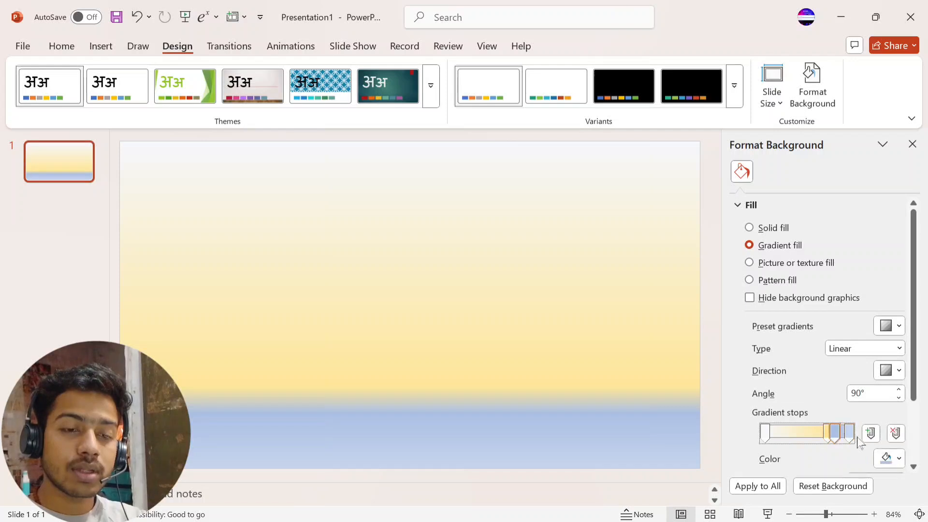
pyautogui.click(886, 459)
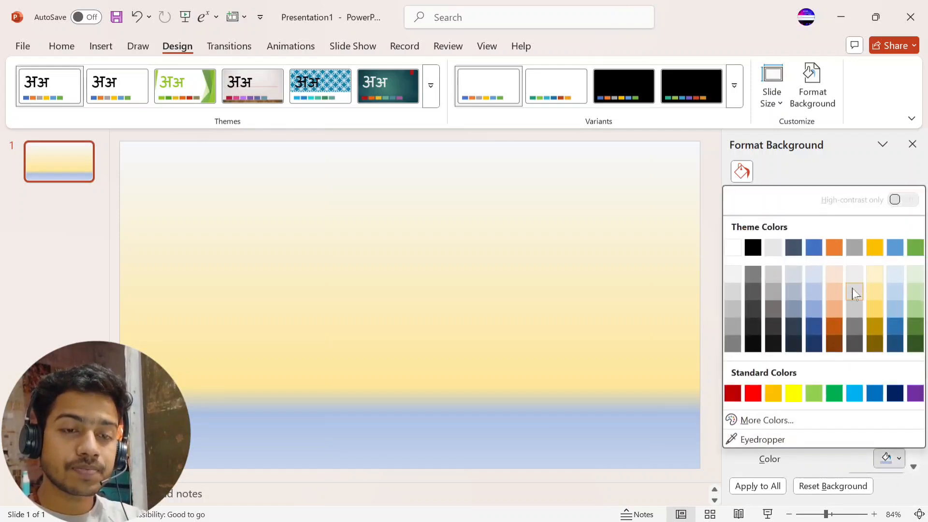
pyautogui.click(914, 307)
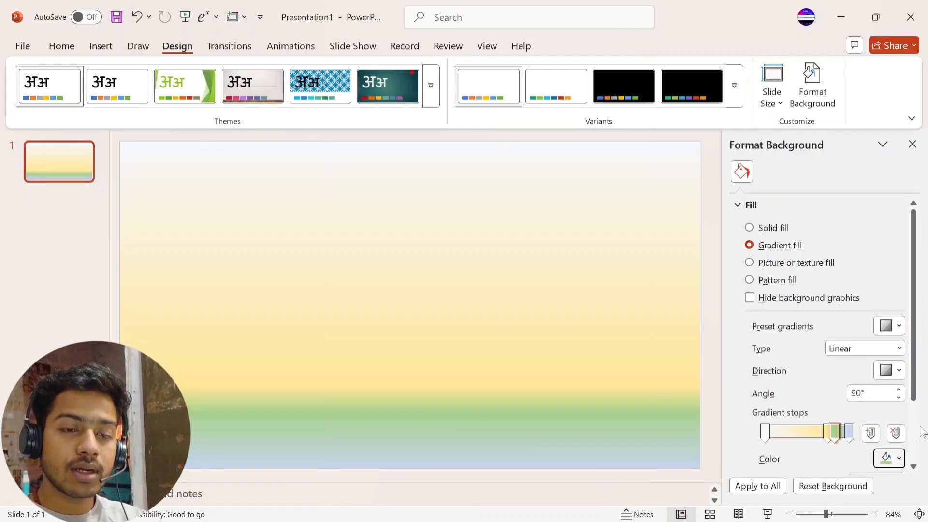
# Color the last gradient stop gray, then change it to a medium blue-gray.
pyautogui.click(849, 432)
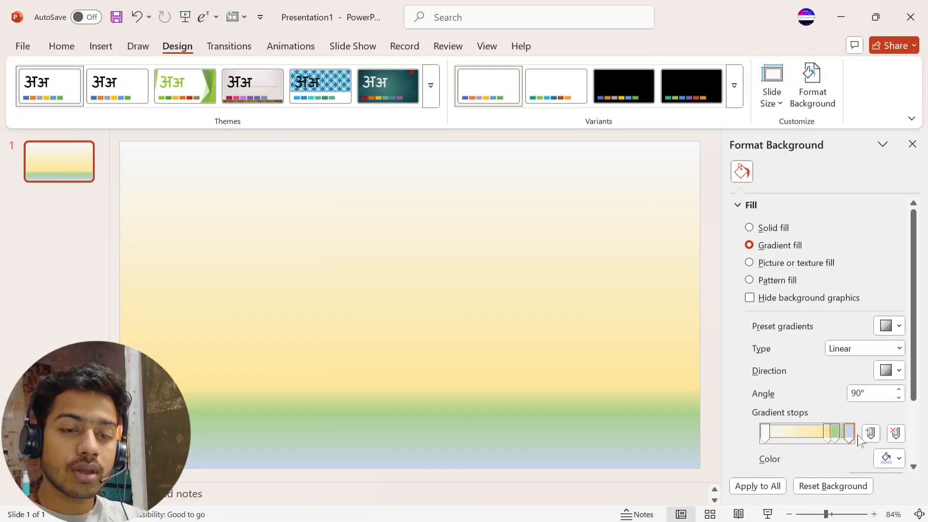
pyautogui.click(887, 459)
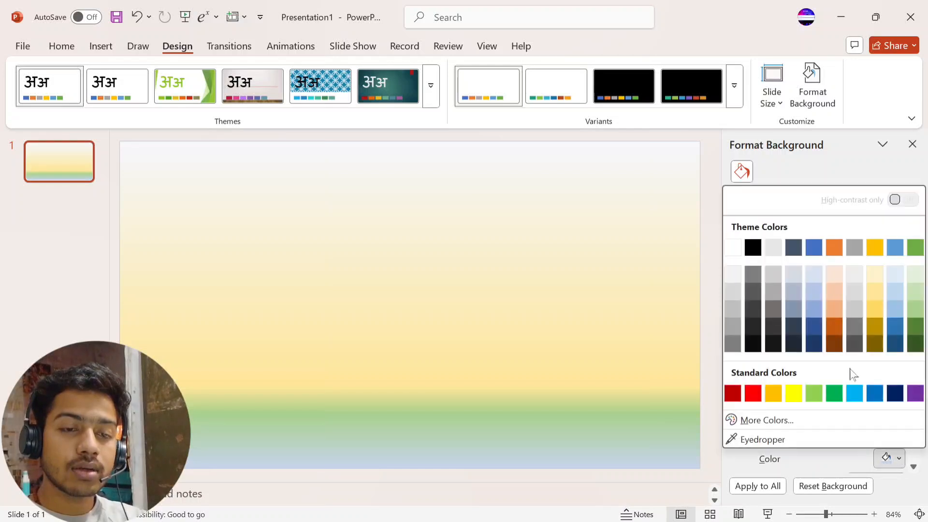
pyautogui.click(735, 307)
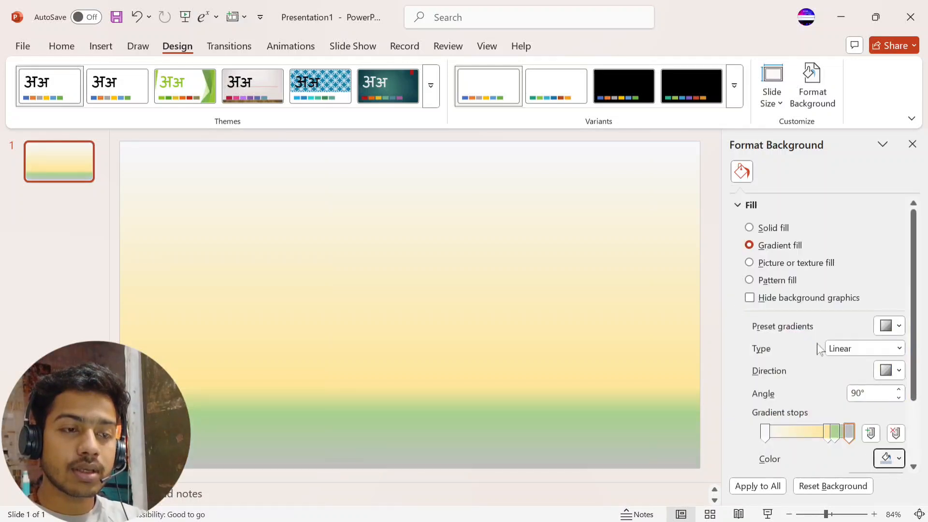
pyautogui.click(880, 458)
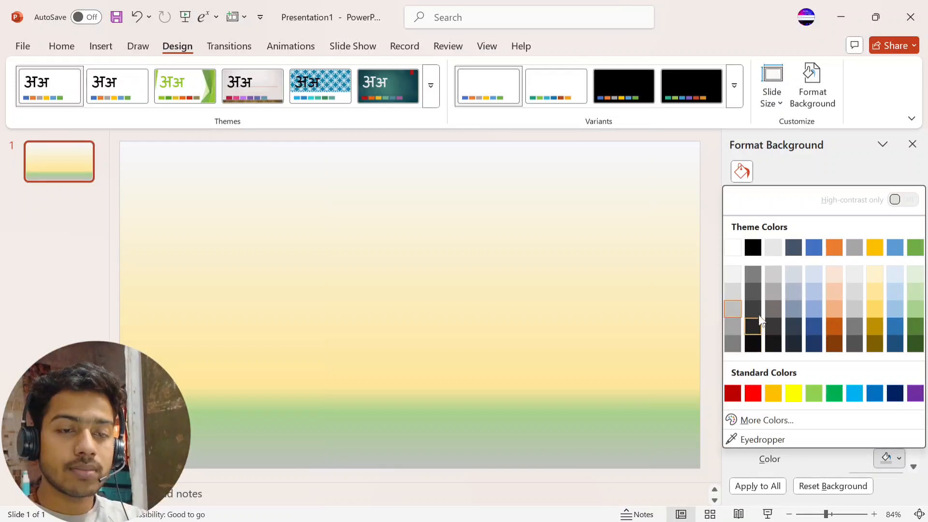
pyautogui.click(794, 309)
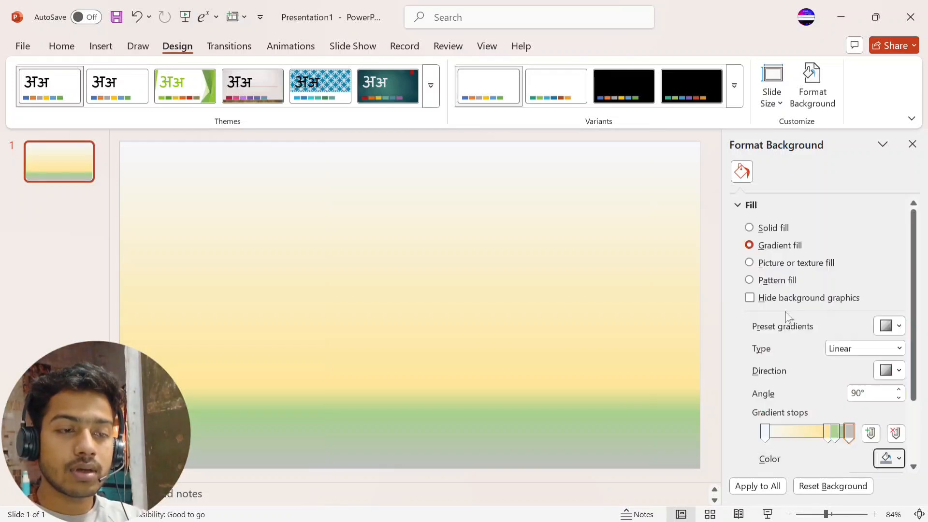
# Shift the colored gradient stops toward the start, add another stop, then remove it along with the green stop.
pyautogui.moveTo(827, 437)
pyautogui.mouseDown()
pyautogui.moveTo(799, 437)
pyautogui.moveTo(828, 438)
pyautogui.moveTo(805, 437)
pyautogui.moveTo(826, 428)
pyautogui.mouseUp()
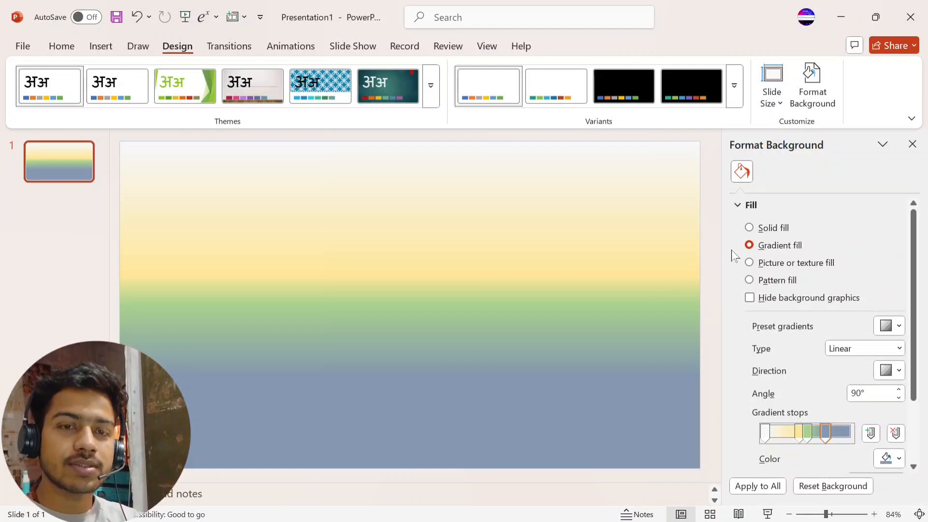
pyautogui.click(871, 433)
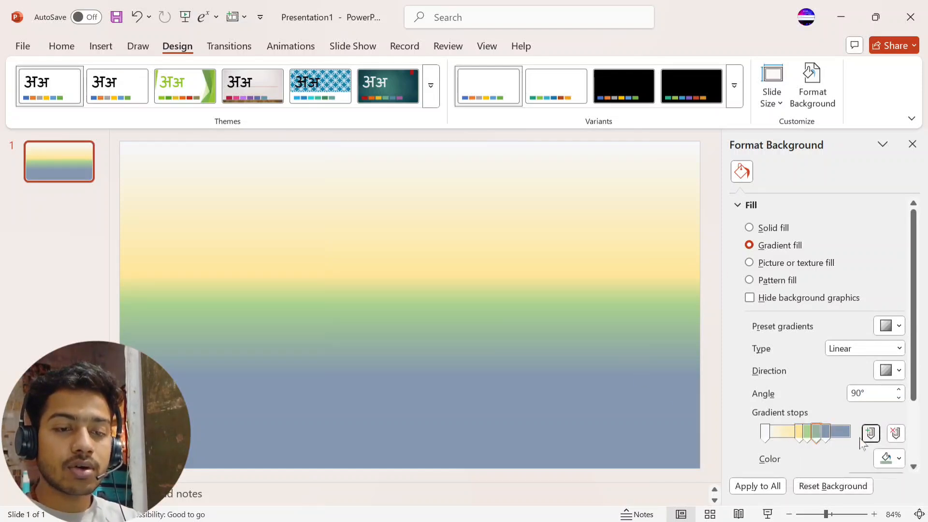
pyautogui.click(896, 434)
pyautogui.click(895, 434)
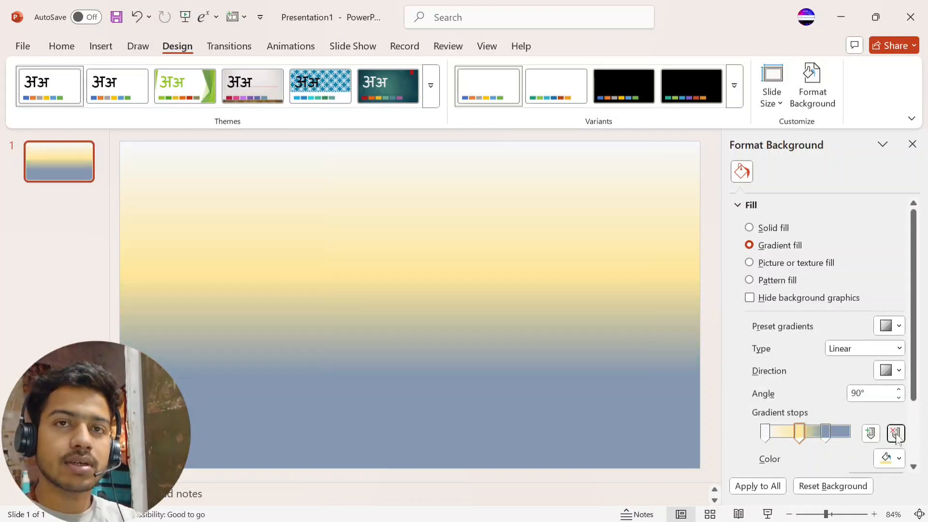
# Switch the slide background to a picture or texture fill and apply the crumpled brown paper texture.
pyautogui.click(773, 265)
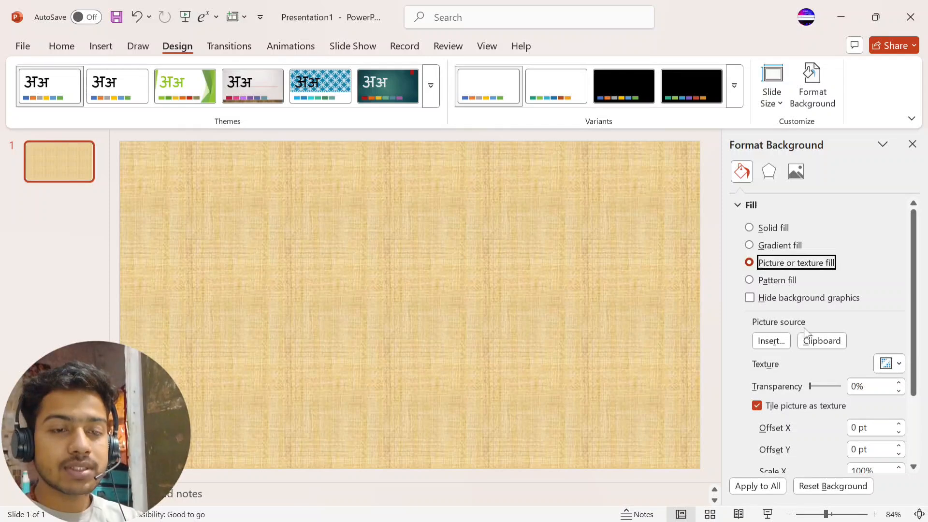
pyautogui.click(890, 366)
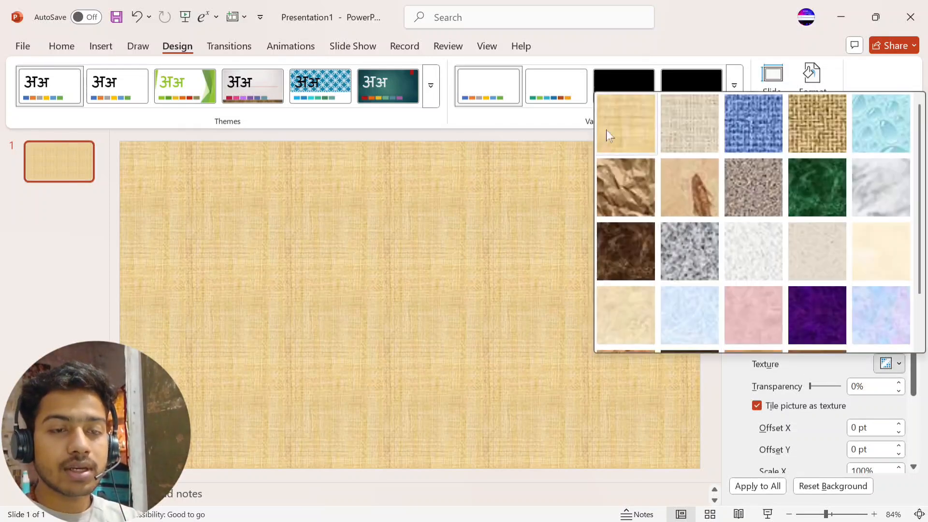
pyautogui.scroll(-1, 703, 204)
pyautogui.scroll(1, 703, 202)
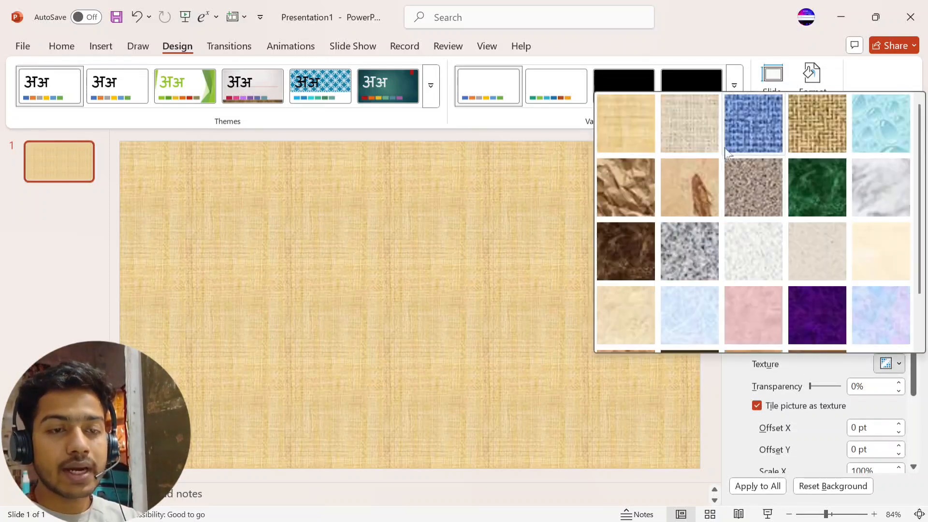
pyautogui.click(628, 181)
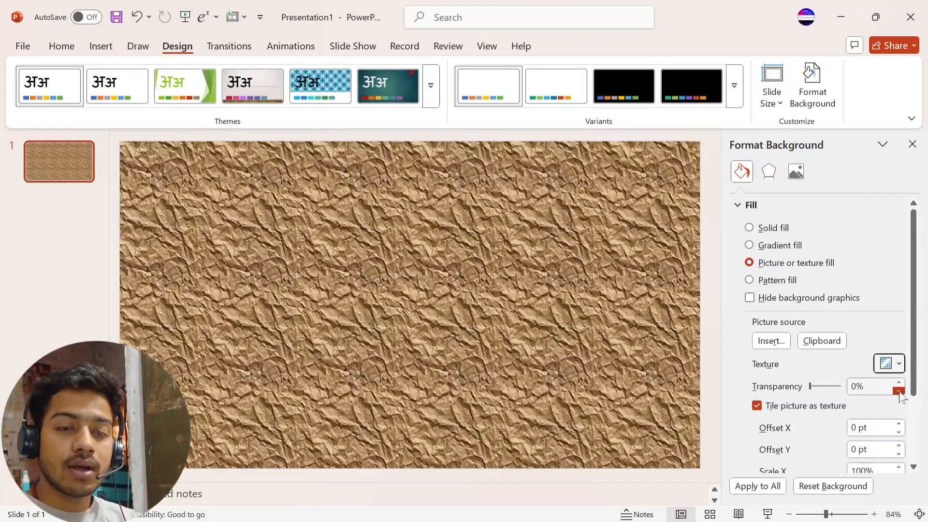
# Set the background texture's horizontal offset (Offset X) to 7 pt.
pyautogui.scroll(-3, 898, 391)
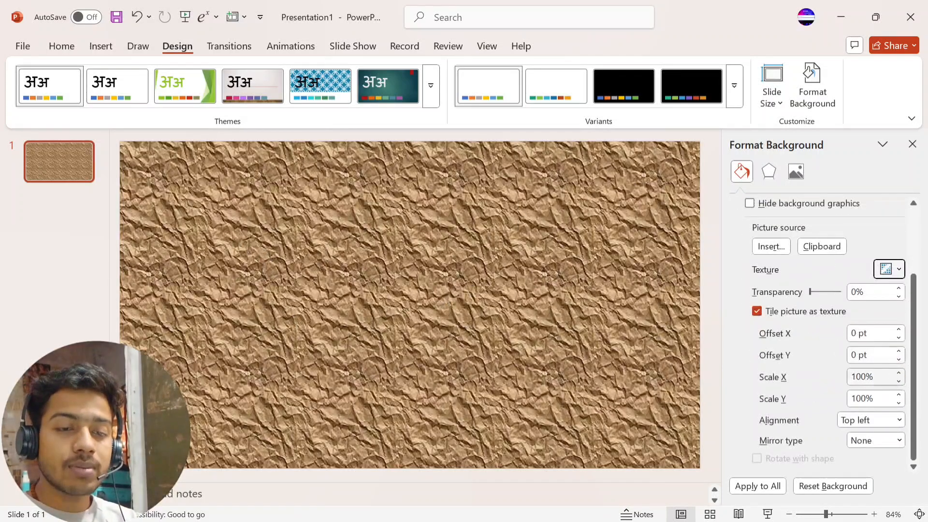
pyautogui.click(897, 330)
pyautogui.click(897, 331)
pyautogui.click(897, 330)
pyautogui.click(898, 330)
pyautogui.click(897, 331)
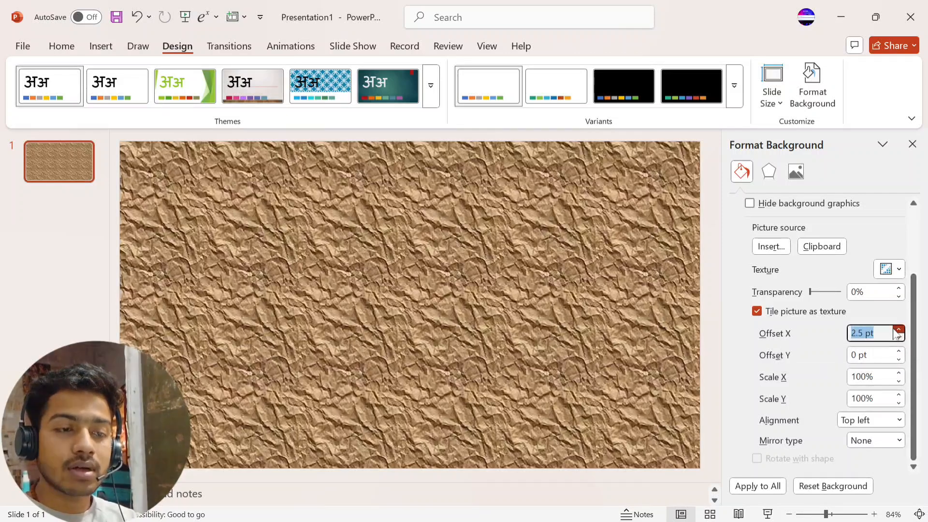
pyautogui.click(898, 330)
pyautogui.click(898, 330)
pyautogui.click(898, 331)
pyautogui.click(897, 330)
pyautogui.click(897, 331)
pyautogui.click(898, 331)
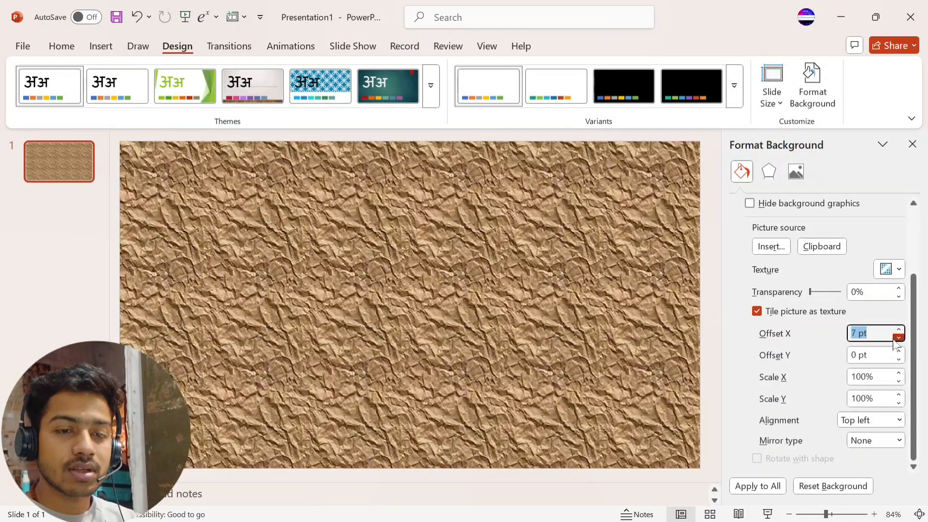
# Set the background texture's Offset Y to -4 pt and its alignment to Bottom left.
pyautogui.click(898, 358)
pyautogui.click(898, 359)
pyautogui.click(898, 358)
pyautogui.click(898, 359)
pyautogui.click(898, 358)
pyautogui.click(897, 359)
pyautogui.click(898, 359)
pyautogui.click(898, 359)
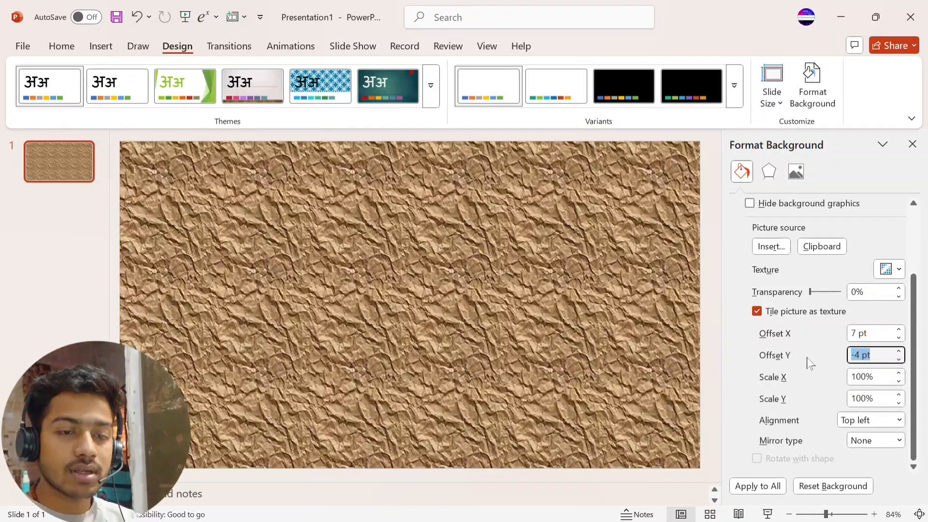
pyautogui.click(899, 420)
pyautogui.click(868, 376)
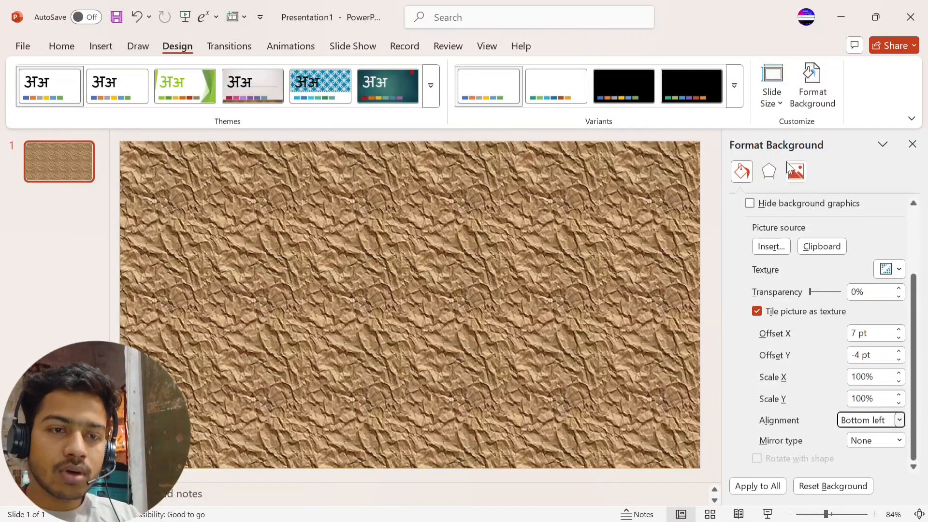
# Try the Paint Strokes and Pencil Sketch artistic effects on the textured background, then apply the Pencil Grayscale effect.
pyautogui.click(768, 171)
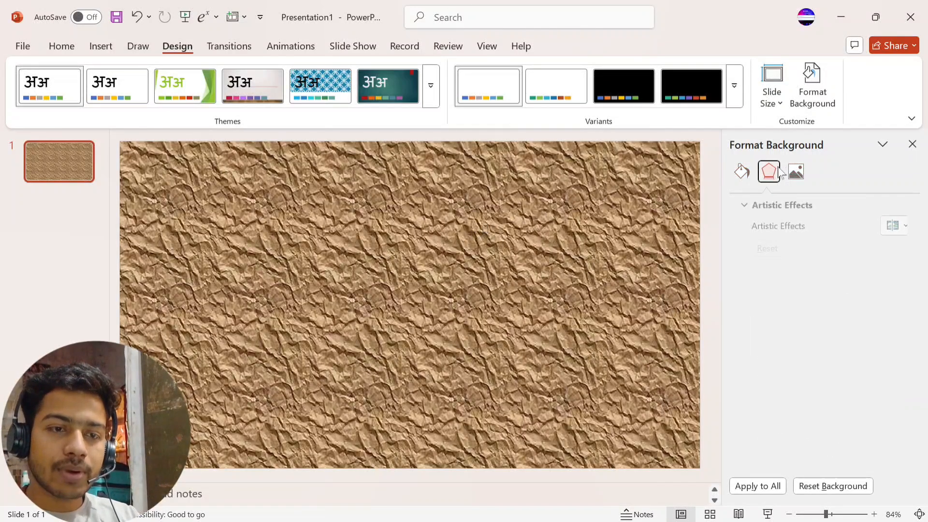
pyautogui.click(892, 225)
pyautogui.click(755, 302)
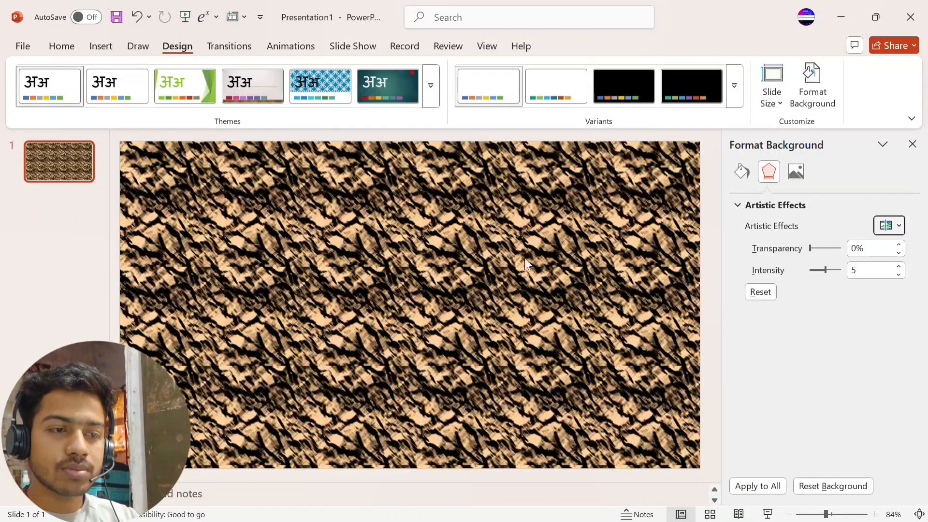
pyautogui.click(892, 225)
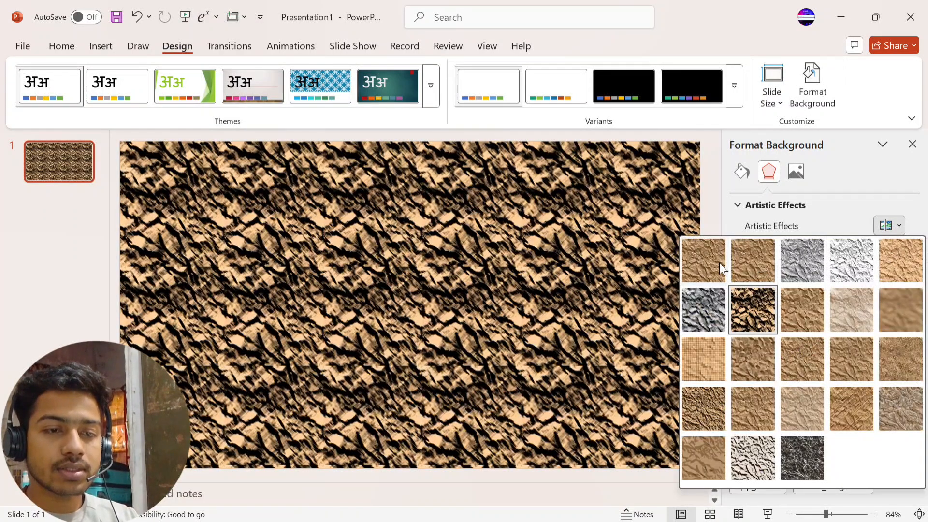
pyautogui.click(833, 262)
pyautogui.click(893, 226)
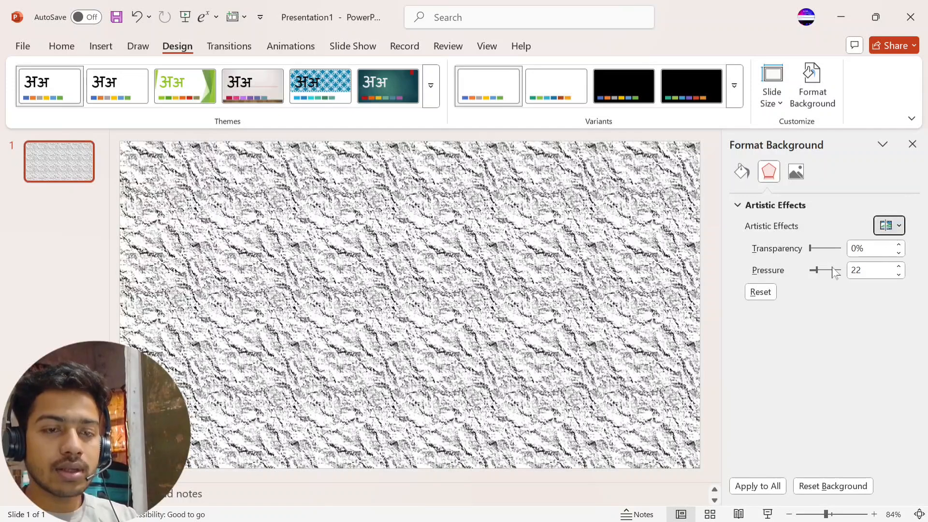
pyautogui.click(802, 259)
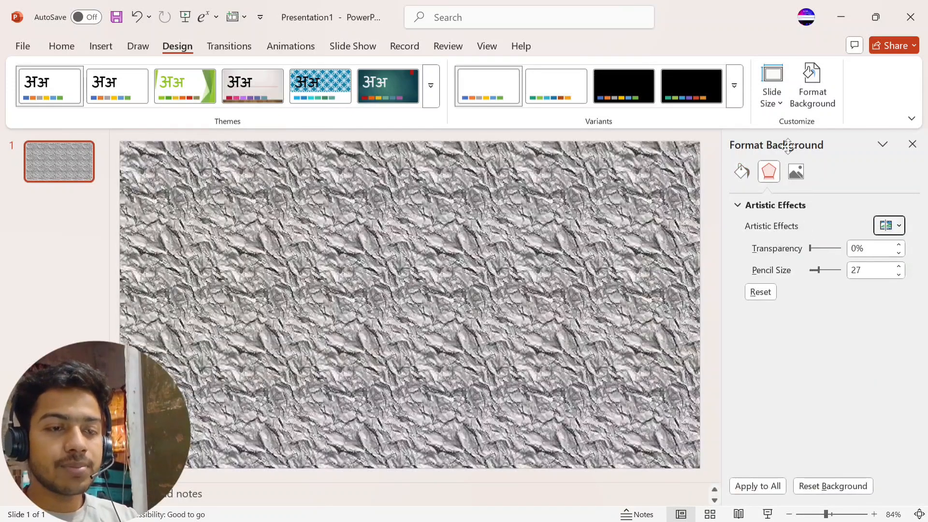
# Switch the background to a pattern fill, try several dotted and striped patterns, and apply the thin horizontal lines pattern.
pyautogui.click(740, 173)
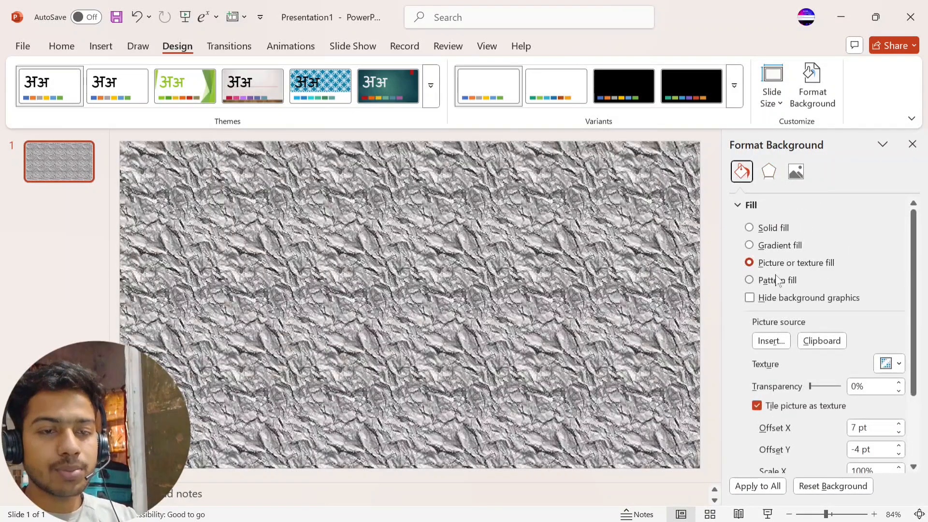
pyautogui.click(777, 279)
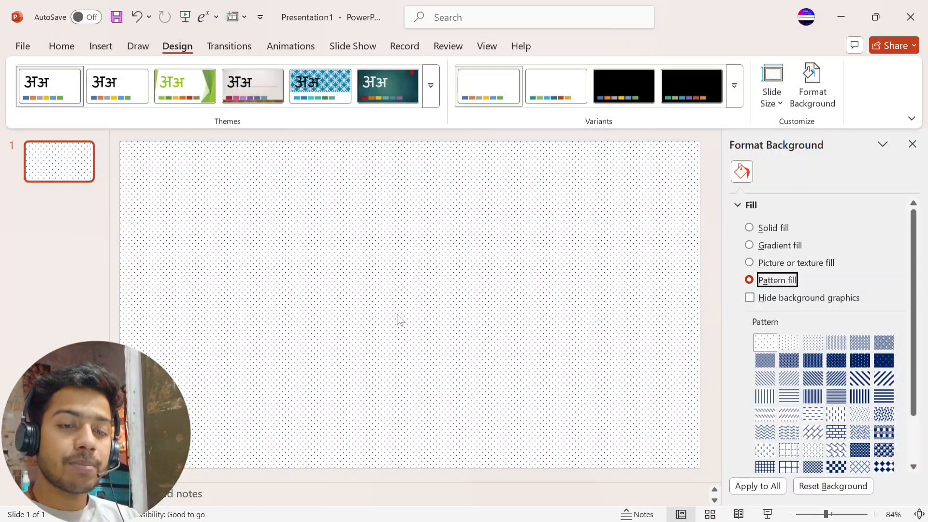
pyautogui.click(837, 356)
pyautogui.click(861, 363)
pyautogui.click(883, 360)
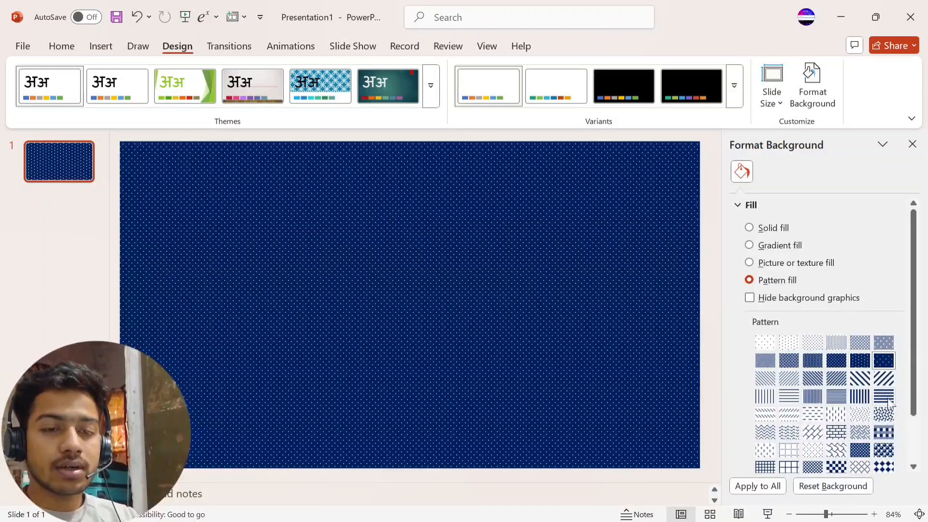
pyautogui.click(883, 396)
pyautogui.click(784, 395)
pyautogui.scroll(-2, 802, 411)
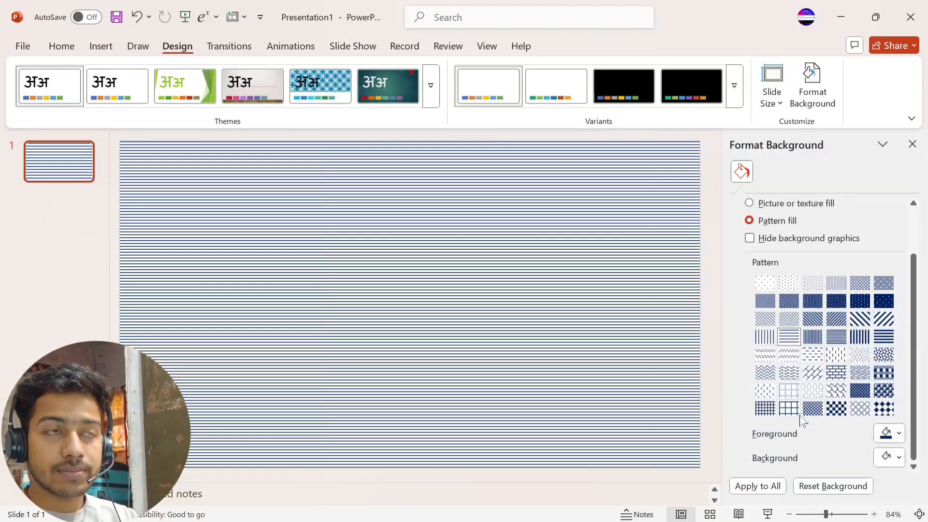
# Color the pattern's foreground light orange, change it to standard yellow, and enable Hide background graphics.
pyautogui.click(900, 433)
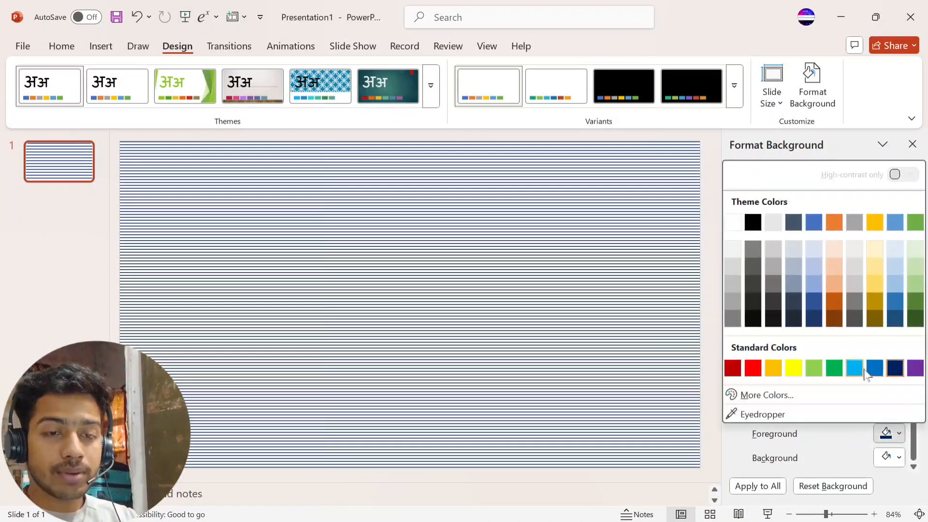
pyautogui.click(831, 286)
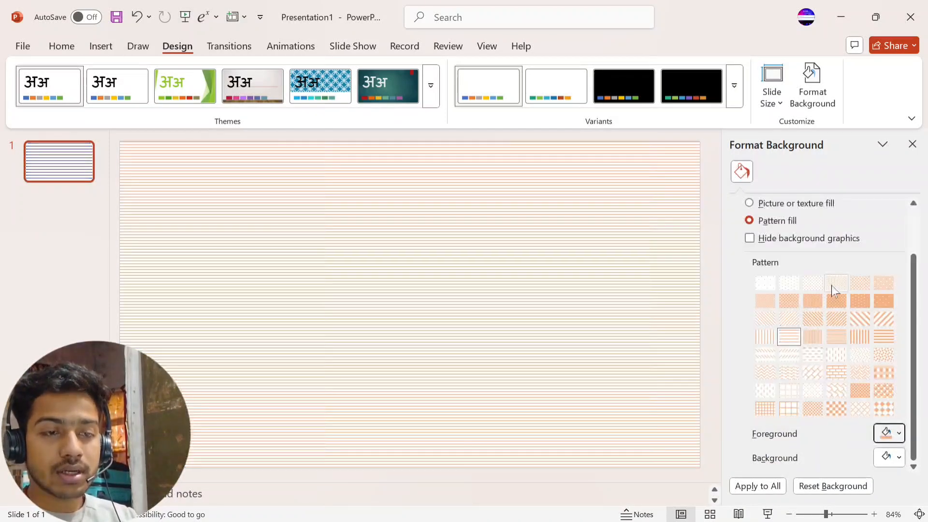
pyautogui.click(898, 433)
pyautogui.click(792, 370)
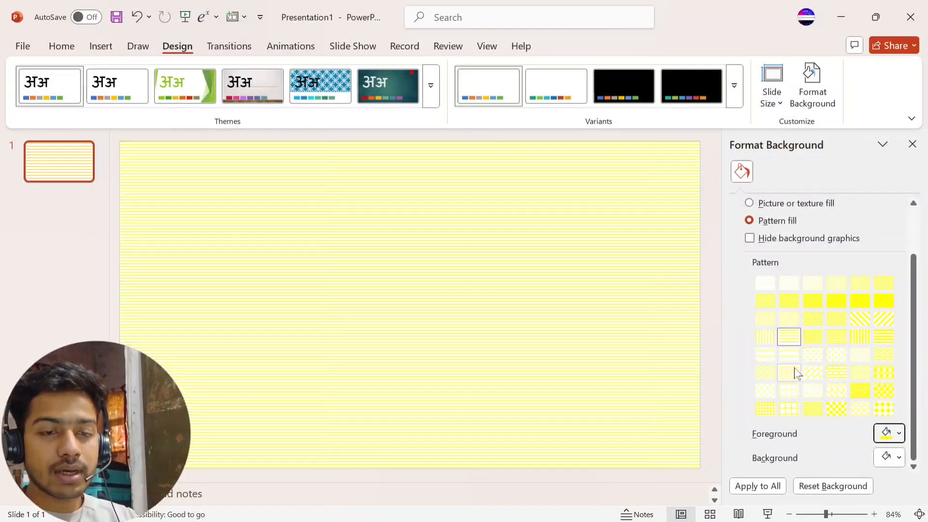
pyautogui.click(749, 238)
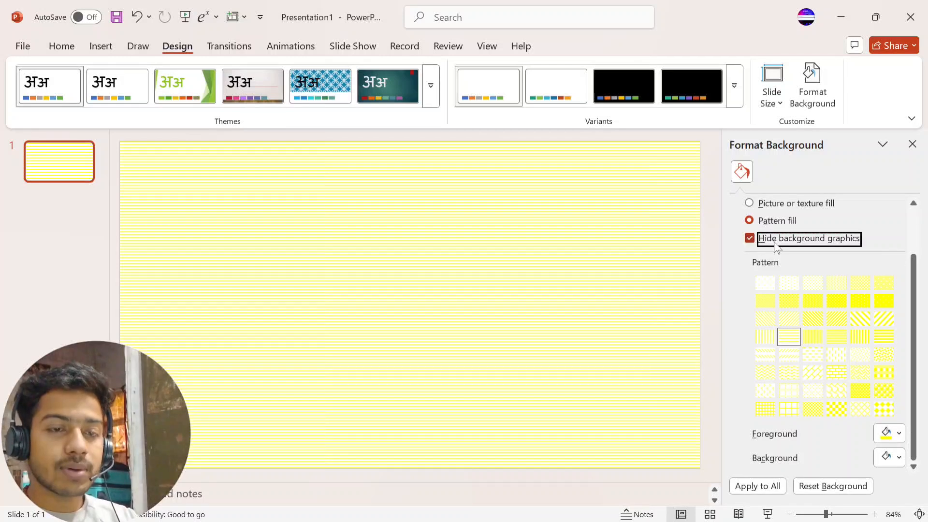
# Turn Hide background graphics off and back on for the patterned slide background.
pyautogui.click(750, 238)
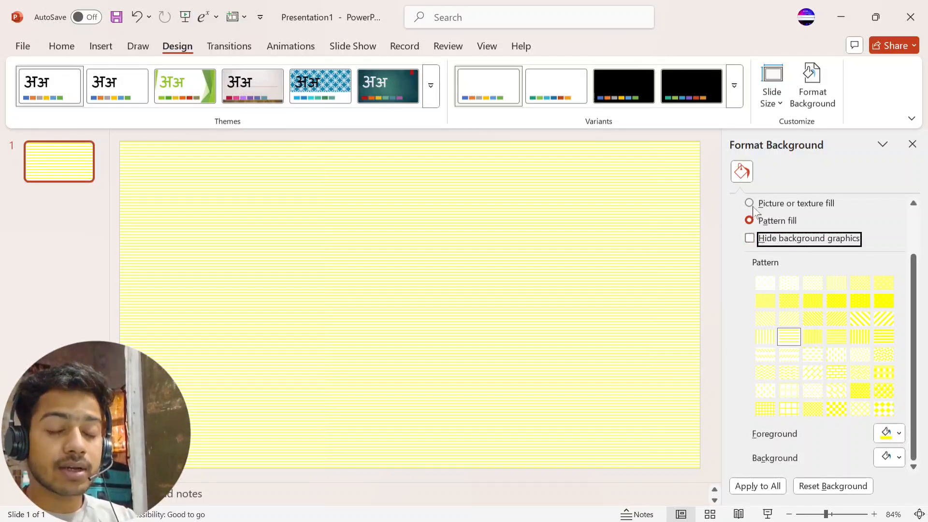
pyautogui.scroll(2, 752, 207)
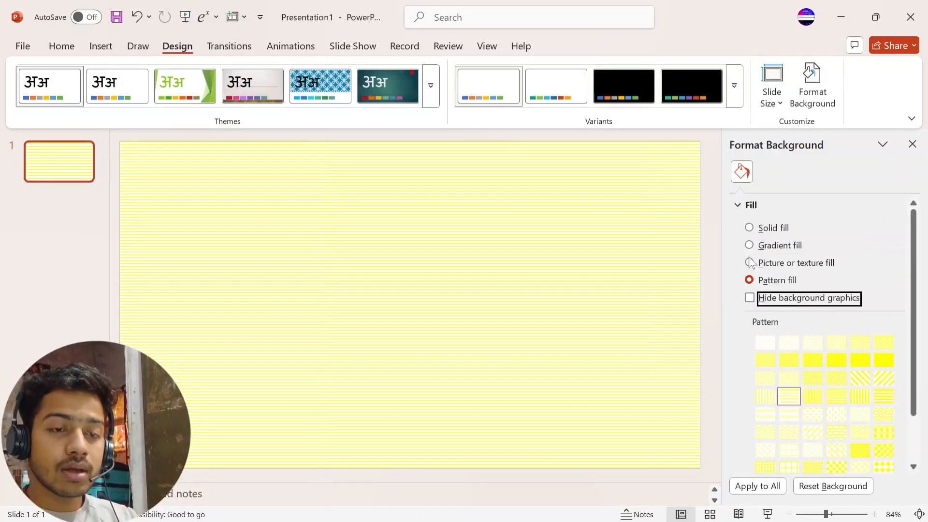
pyautogui.click(749, 299)
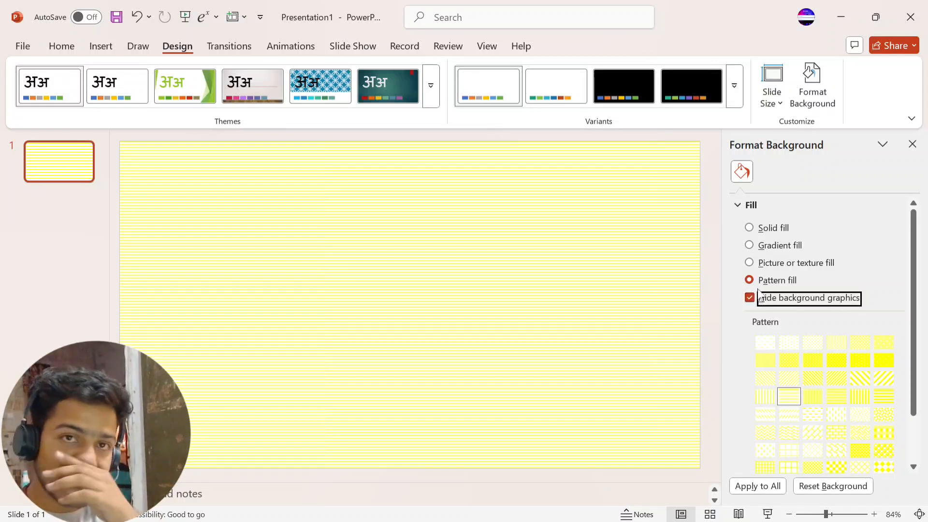
# Switch the slide background to a solid fill in the light gray theme color and close the background formatting.
pyautogui.click(749, 245)
pyautogui.click(749, 227)
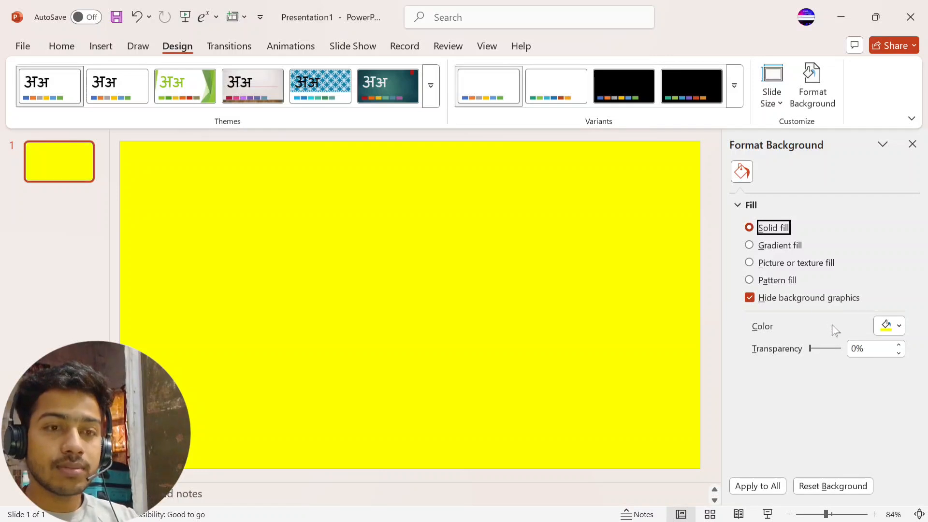
pyautogui.click(897, 326)
pyautogui.press('Escape')
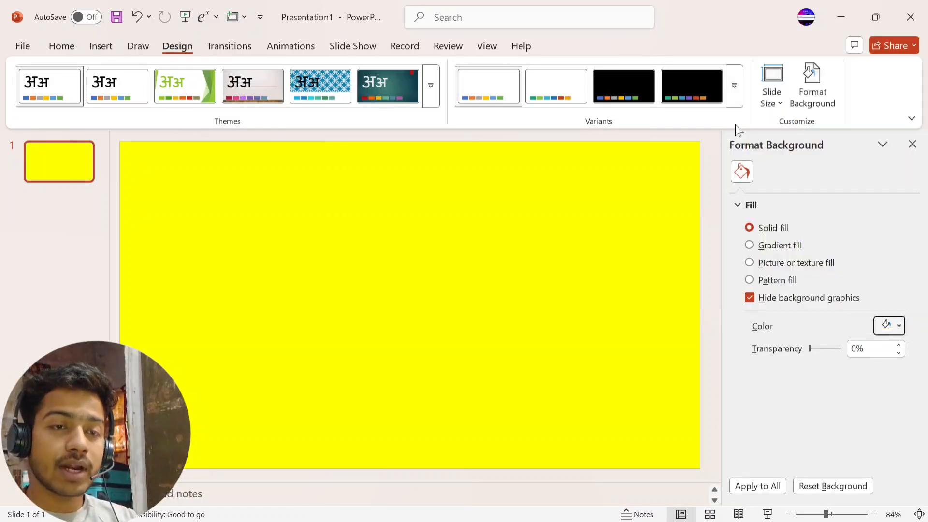
pyautogui.click(888, 325)
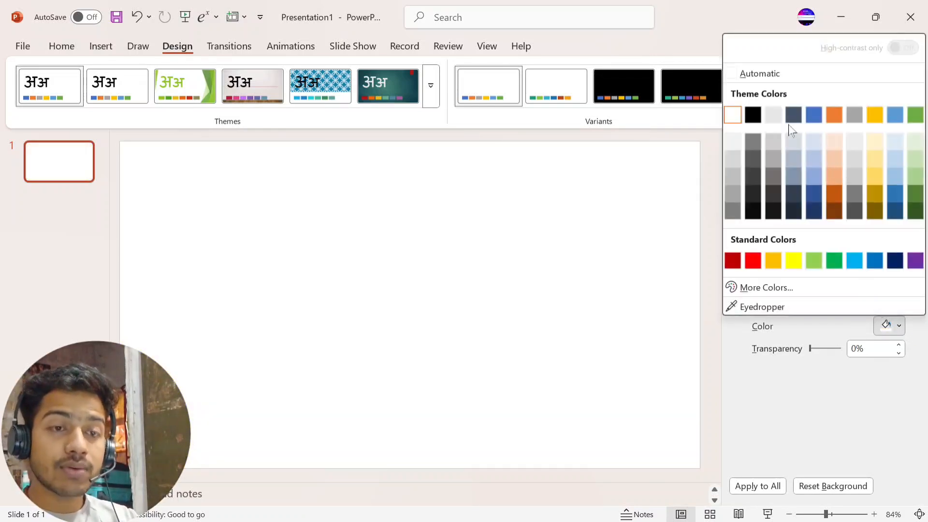
pyautogui.click(773, 116)
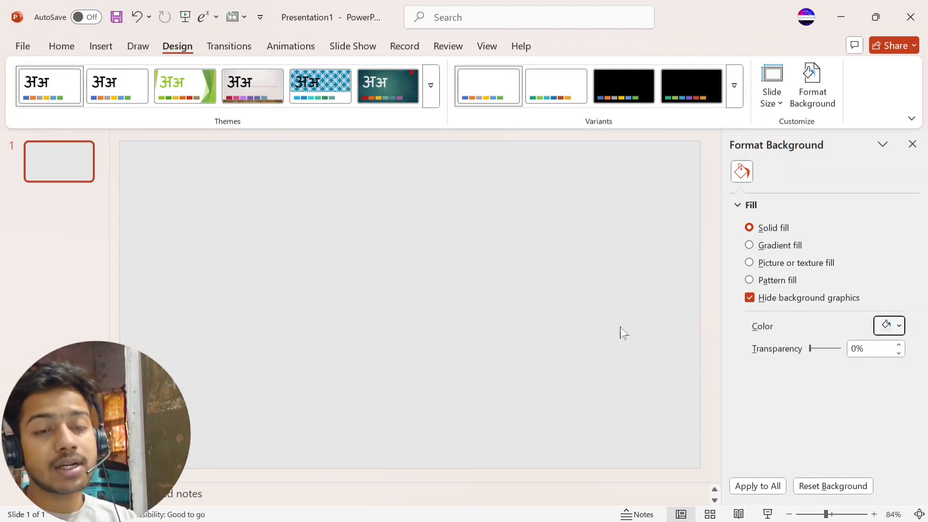
pyautogui.click(911, 144)
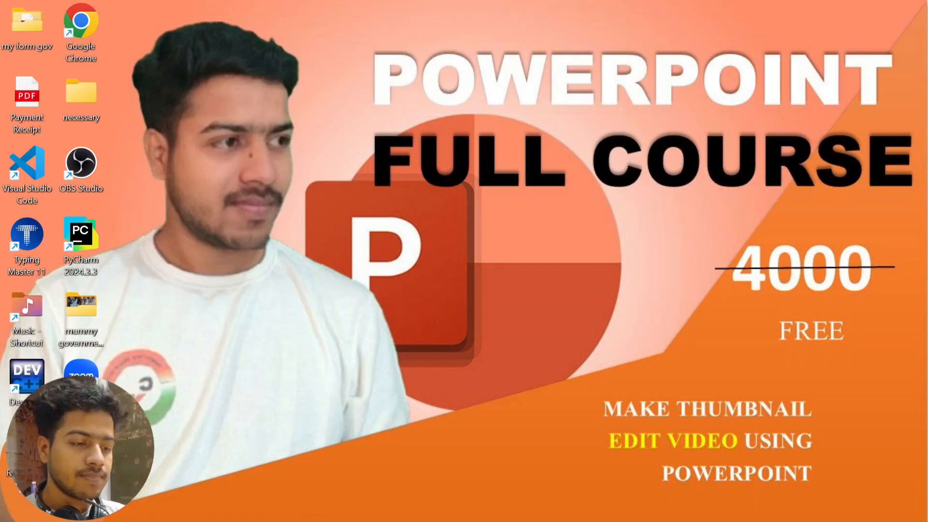
# Start PowerPoint from the desktop and create a new blank presentation.
pyautogui.click(125, 516)
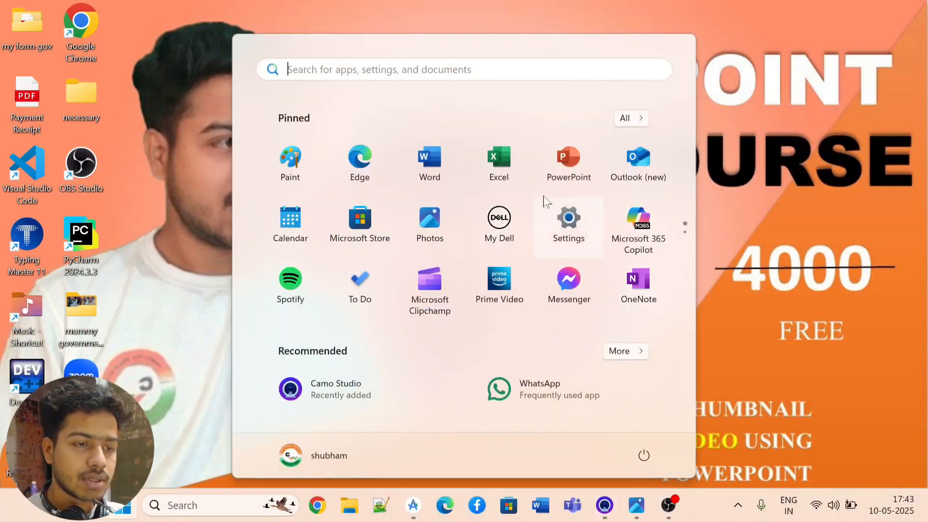
pyautogui.click(561, 164)
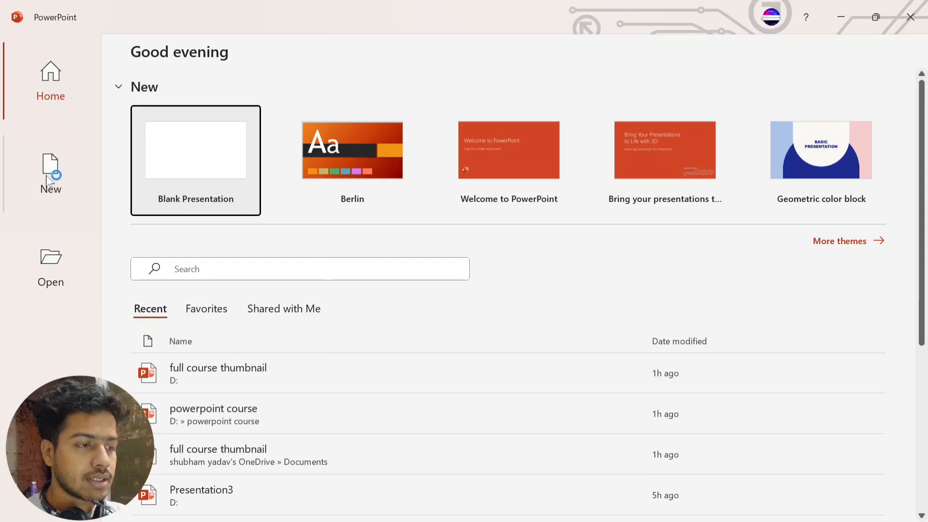
pyautogui.click(49, 179)
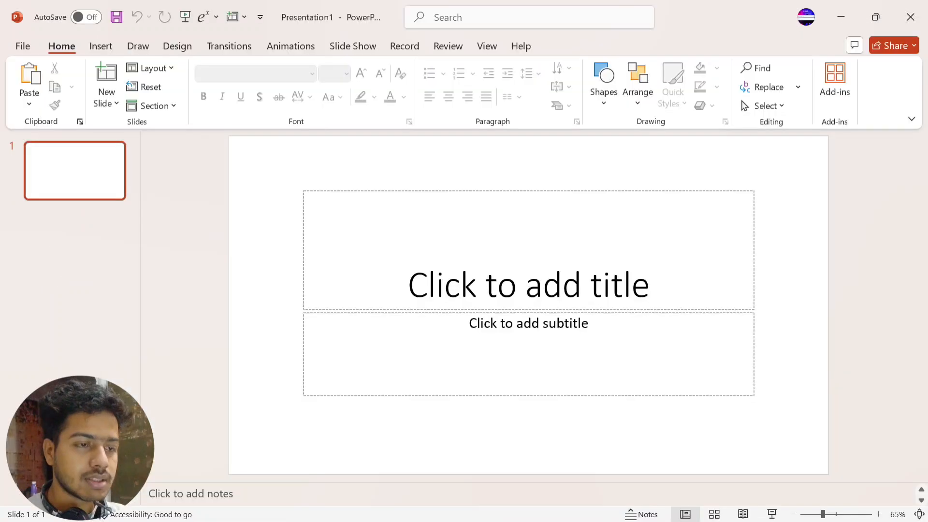
# Remove the title and subtitle placeholders from the first slide.
pyautogui.click(604, 190)
pyautogui.press('Delete')
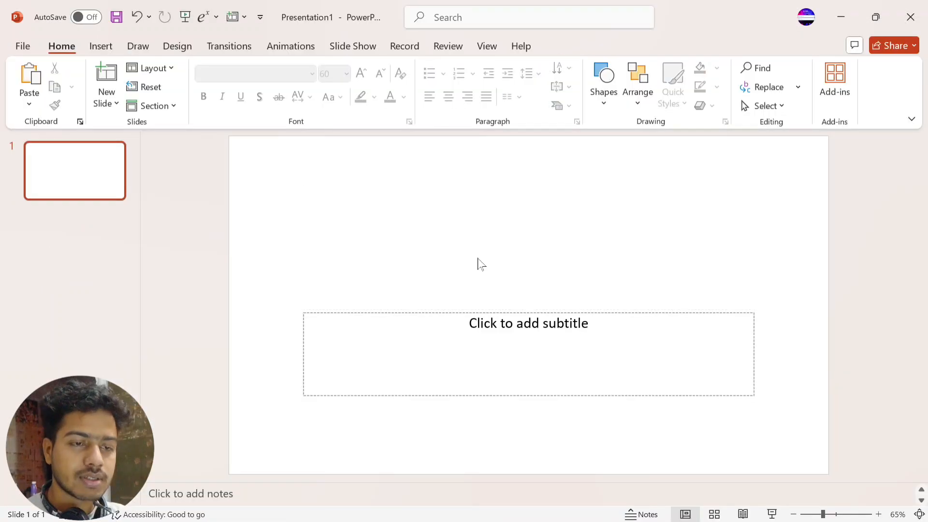
pyautogui.rightClick(526, 315)
pyautogui.click(474, 314)
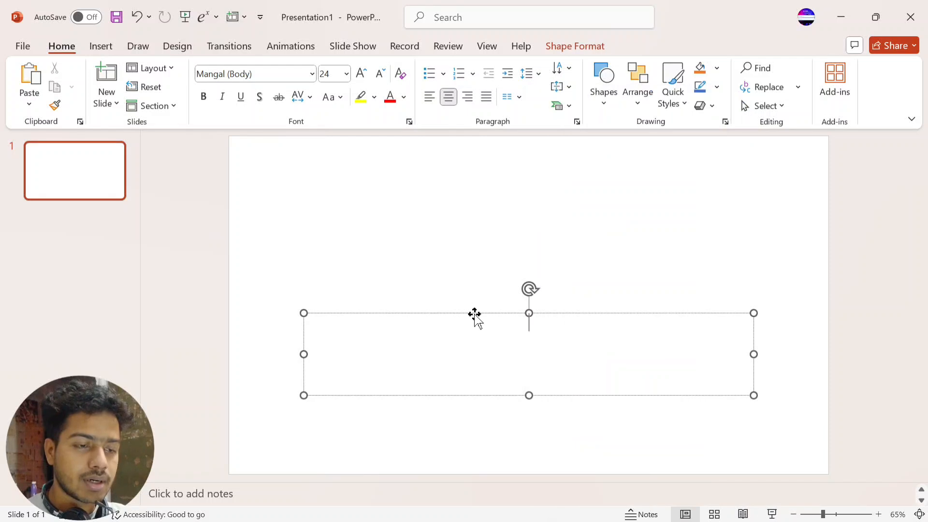
pyautogui.rightClick(475, 314)
pyautogui.click(512, 175)
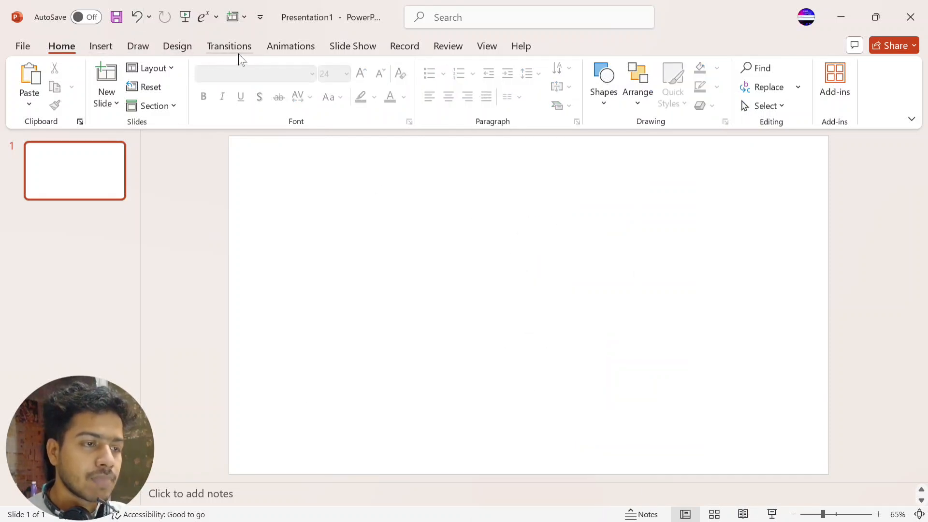
# Add three slides with the Blank layout after the first slide.
pyautogui.click(188, 43)
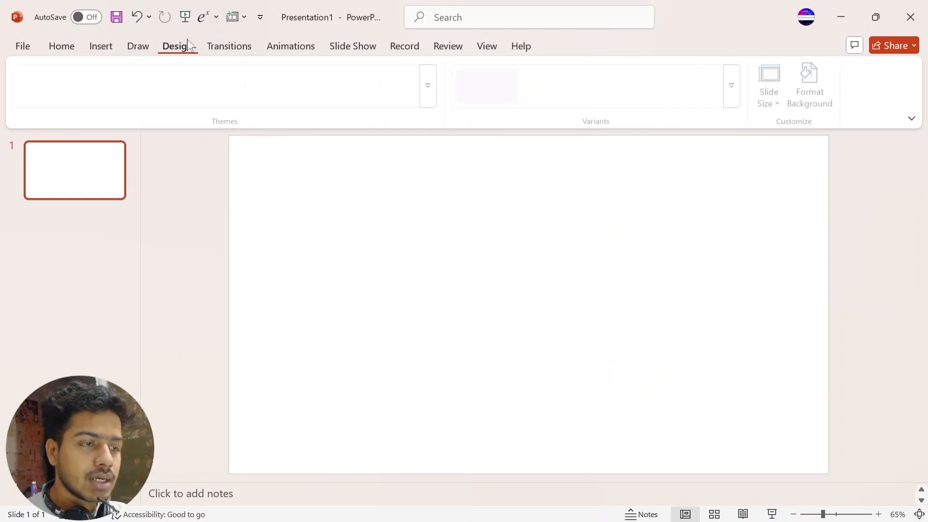
pyautogui.click(242, 48)
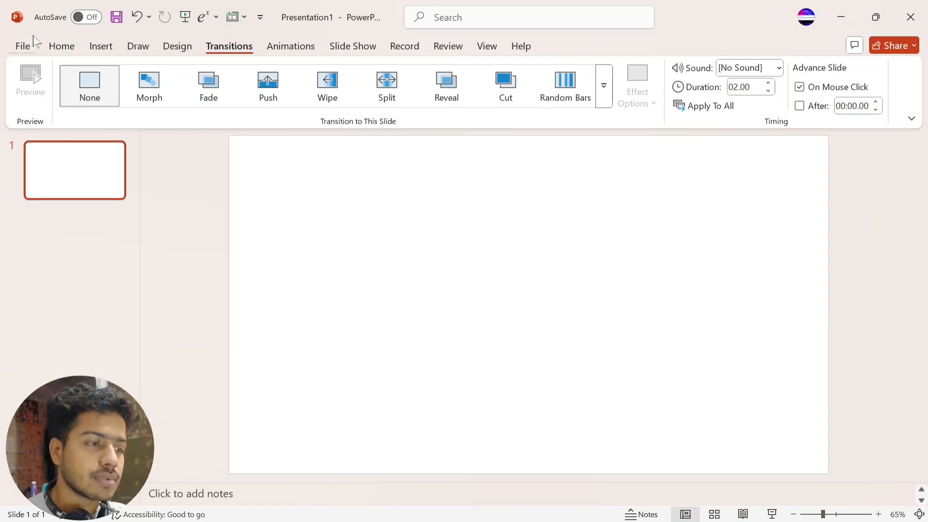
pyautogui.click(101, 47)
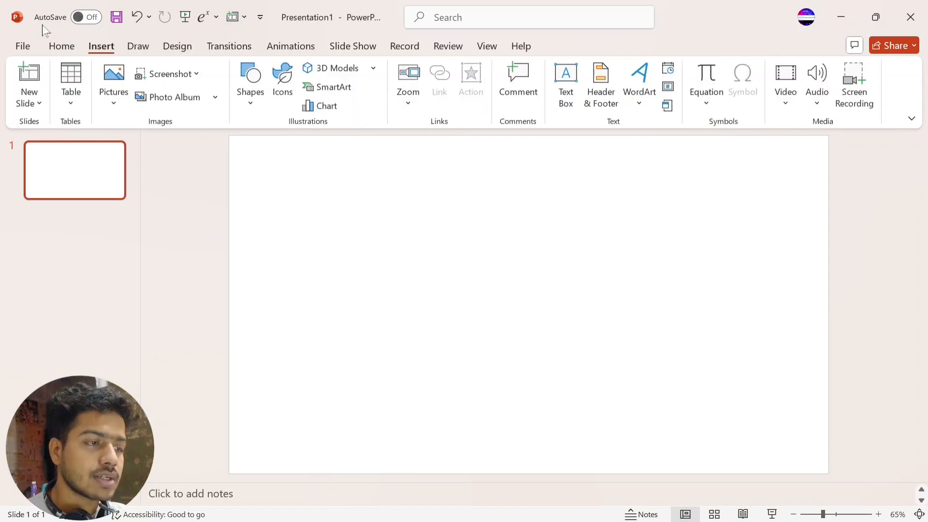
pyautogui.click(34, 84)
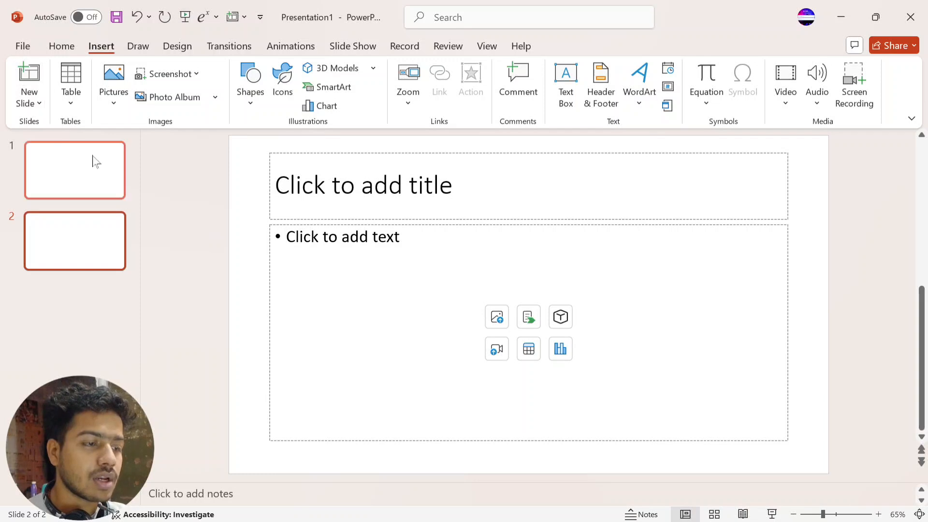
pyautogui.hotkey('ctrl', 'z')
pyautogui.click(30, 101)
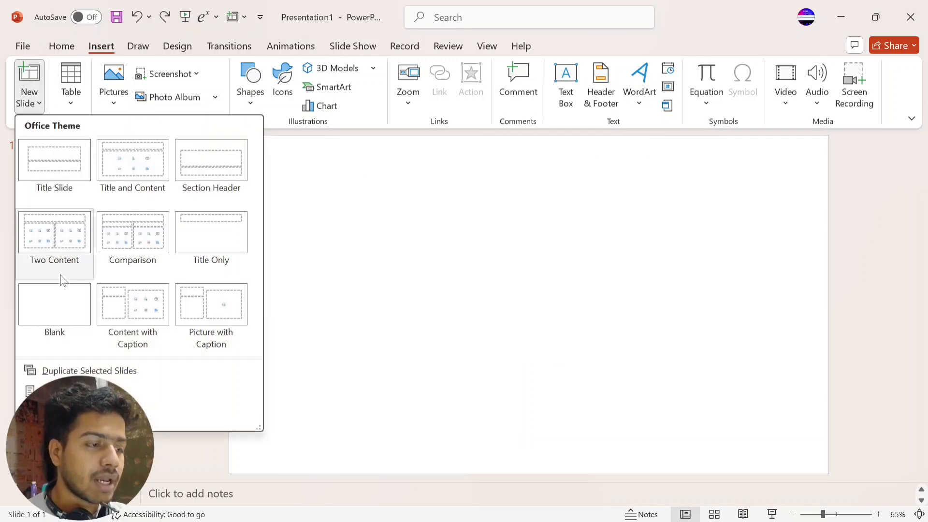
pyautogui.click(57, 303)
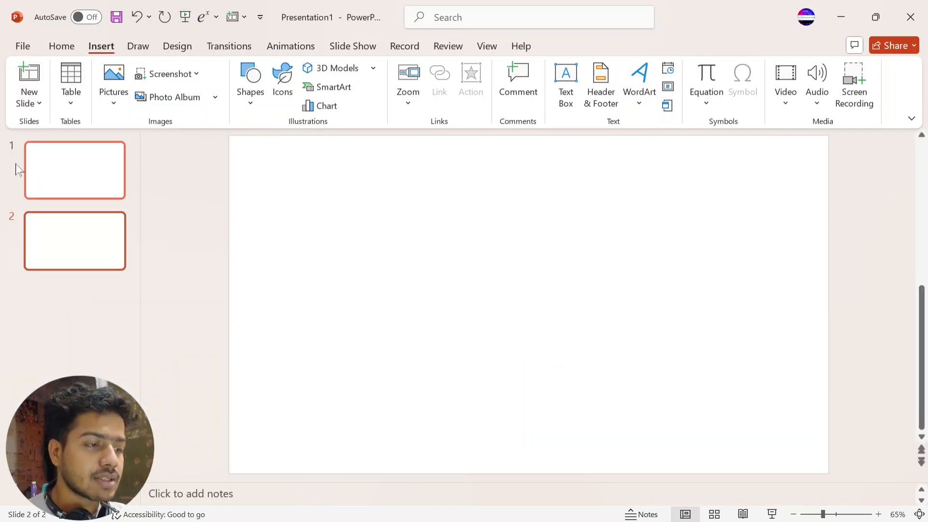
pyautogui.click(36, 84)
pyautogui.click(36, 85)
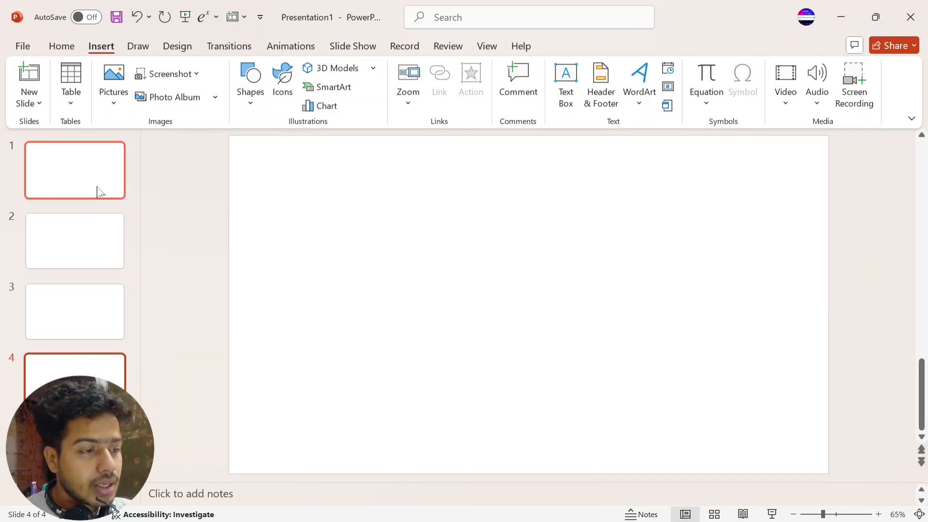
# Insert the full course thumbnail picture from the D: drive's only pic folder on slide 4 and move that slide to first position.
pyautogui.click(121, 106)
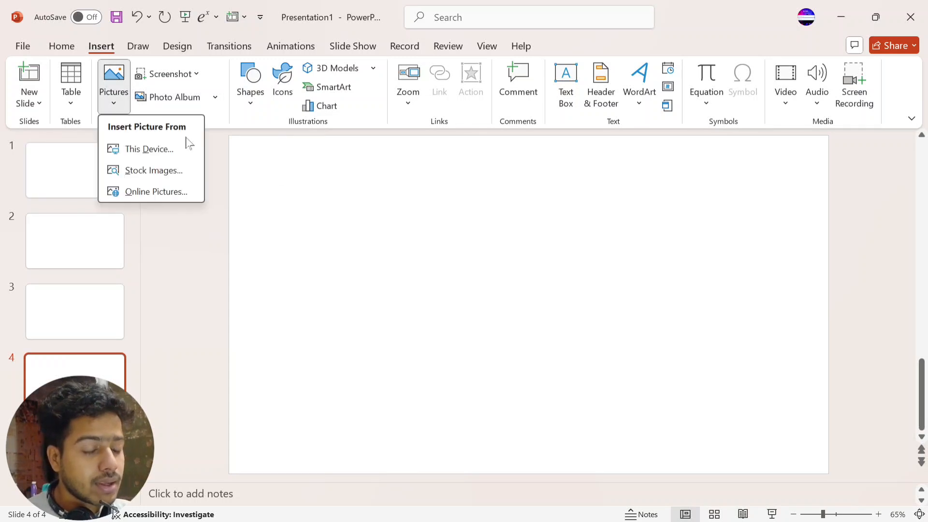
pyautogui.click(159, 149)
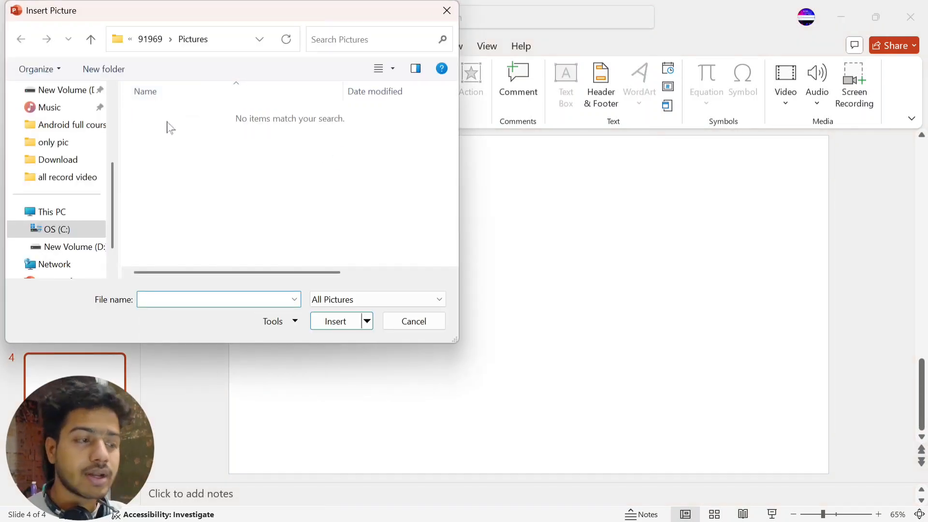
pyautogui.click(73, 246)
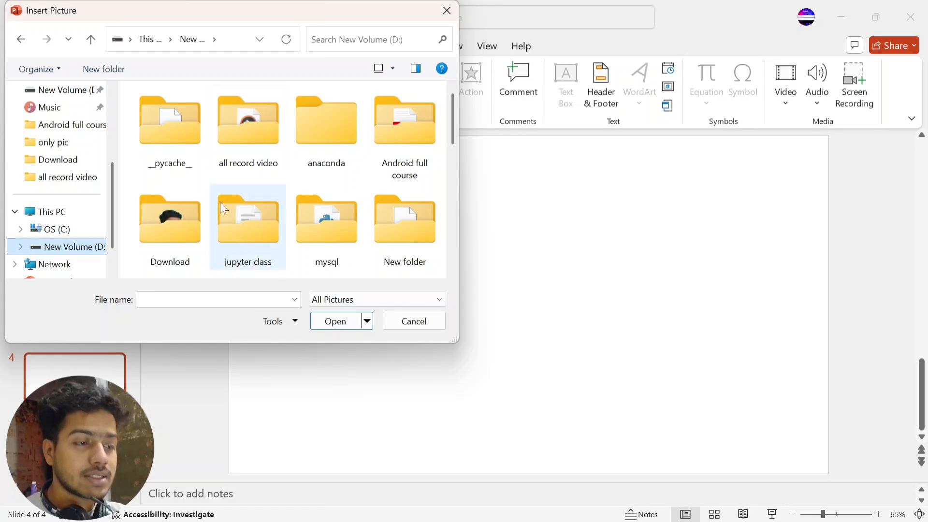
pyautogui.scroll(-2, 319, 182)
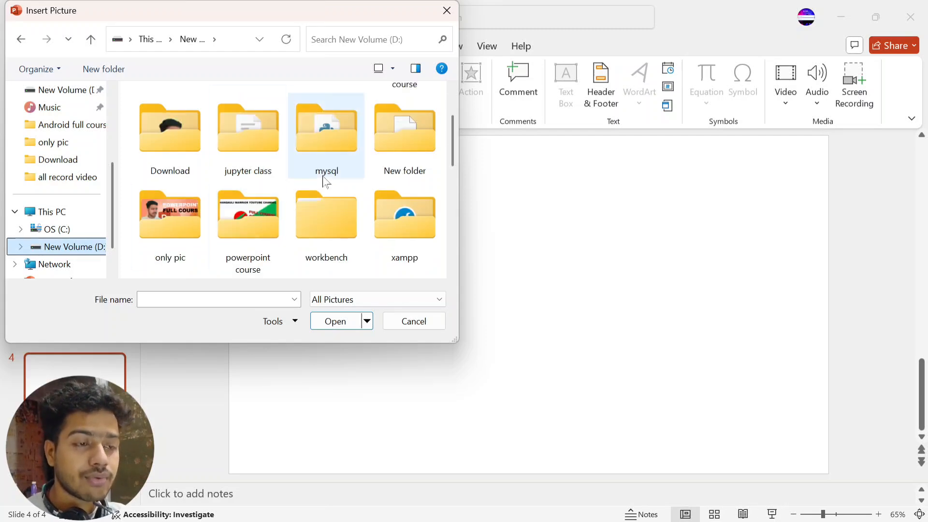
pyautogui.doubleClick(176, 216)
pyautogui.doubleClick(169, 137)
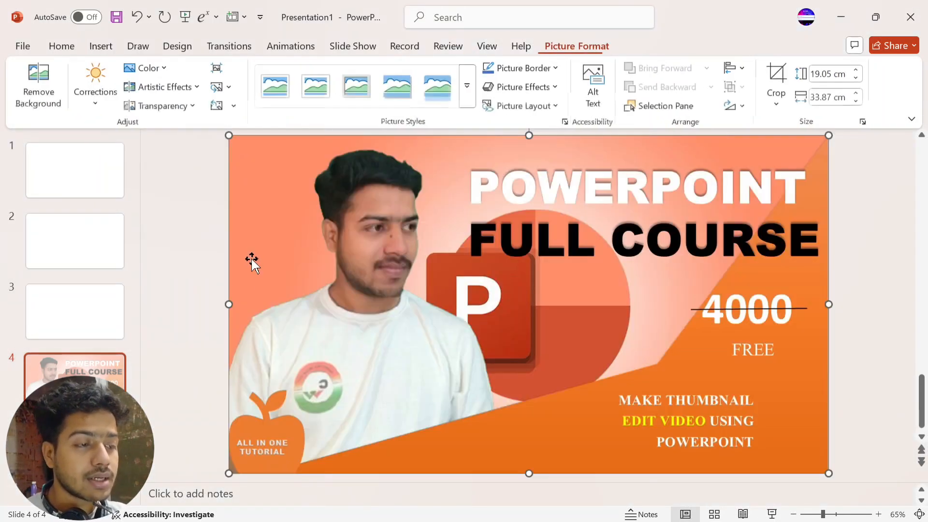
pyautogui.moveTo(95, 377); pyautogui.dragTo(94, 159)
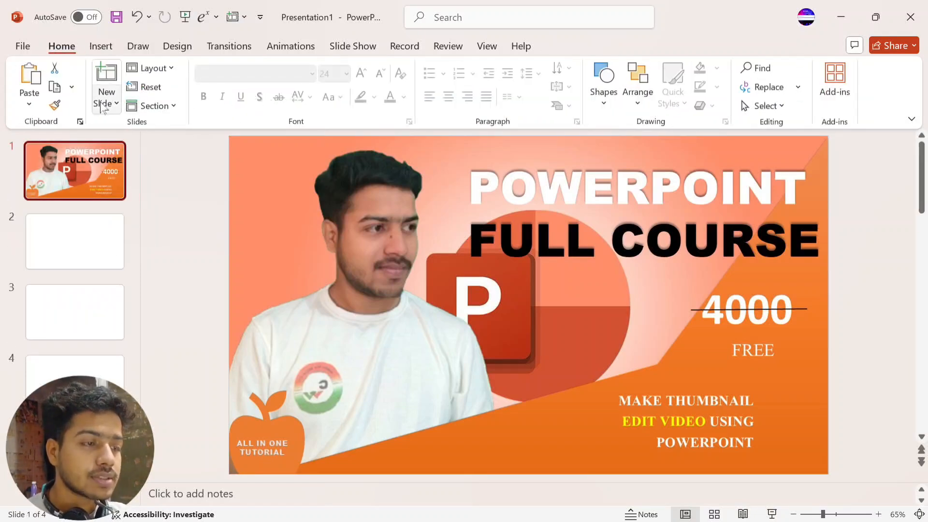
# Go to slide 2, open the stock images library for it, and close the library without inserting anything.
pyautogui.click(88, 246)
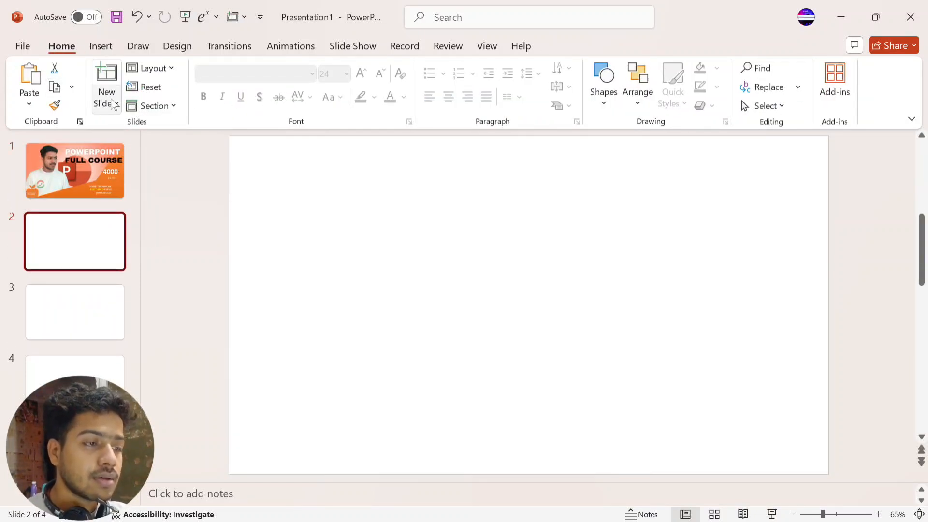
pyautogui.click(101, 46)
pyautogui.click(114, 82)
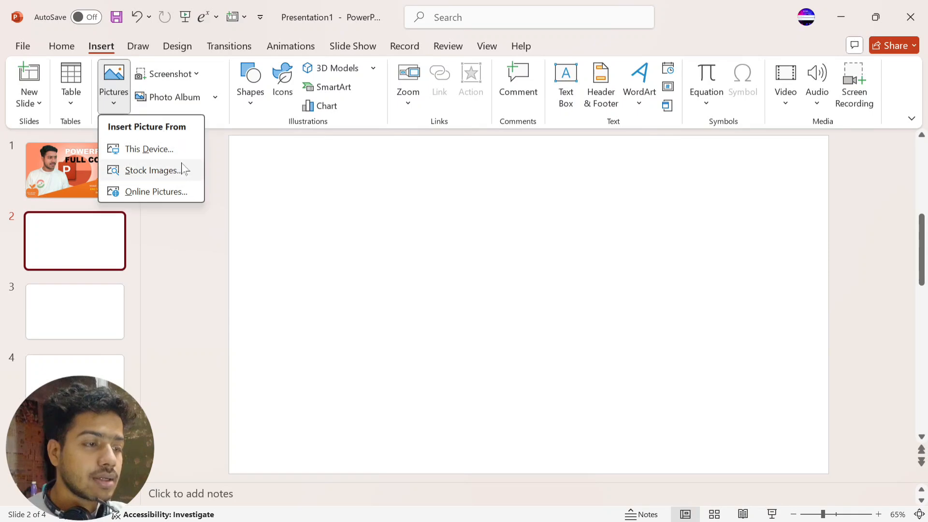
pyautogui.click(152, 170)
pyautogui.click(823, 62)
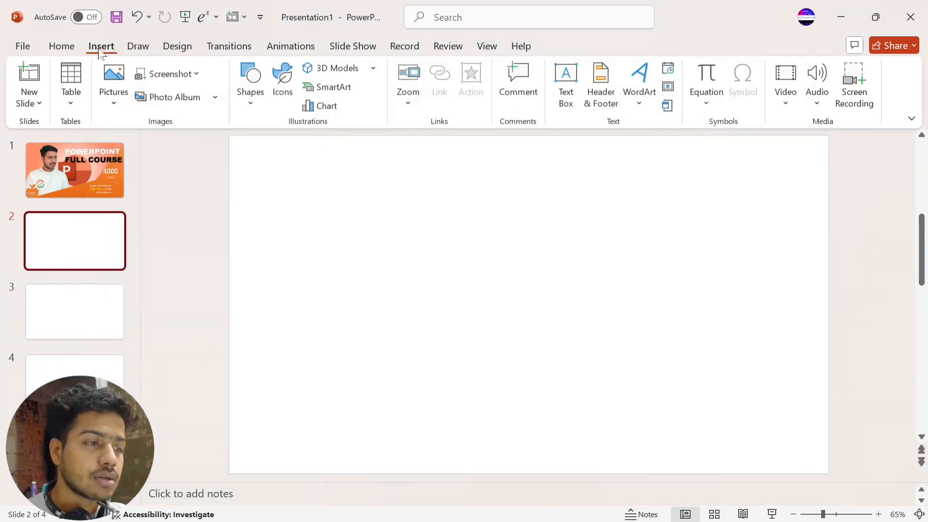
# Insert the picture named images from the only pic folder on slide 2 and remove it again.
pyautogui.click(117, 100)
pyautogui.click(162, 150)
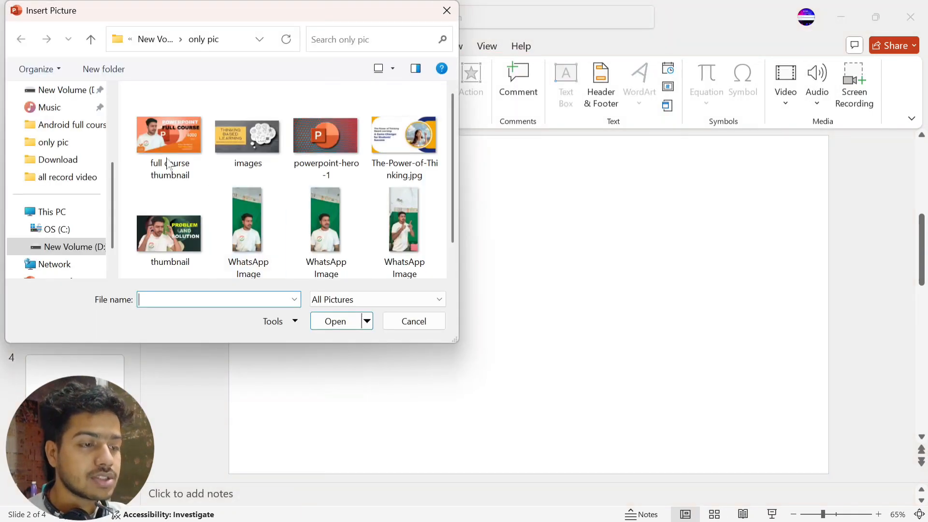
pyautogui.doubleClick(260, 144)
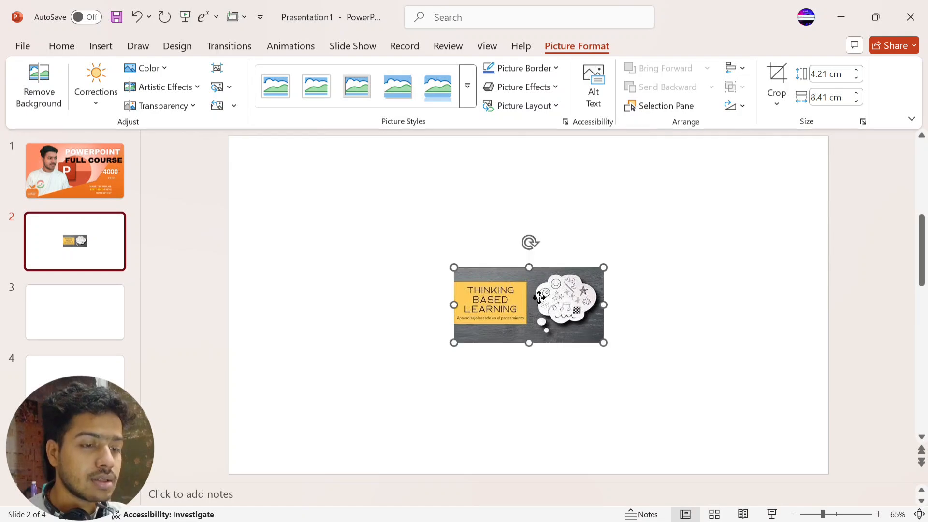
pyautogui.rightClick(570, 310)
pyautogui.click(650, 197)
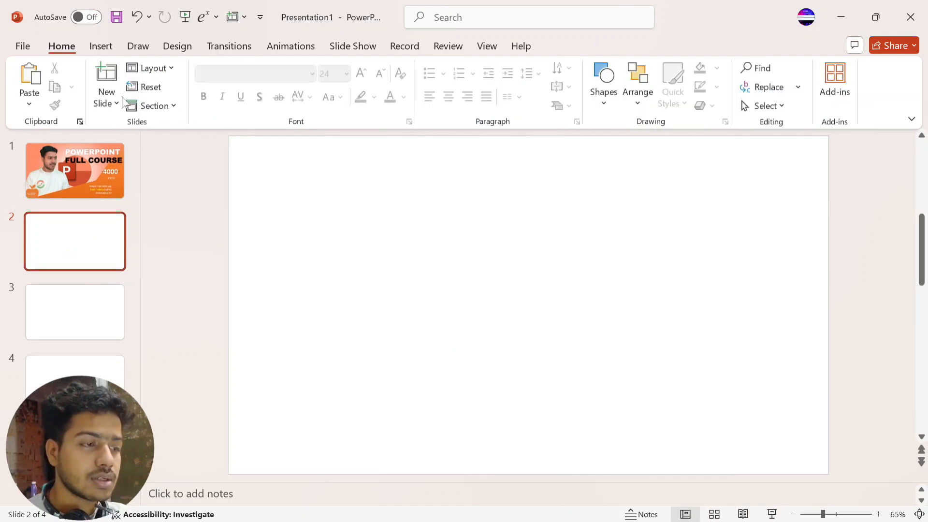
# Insert the picture The-Power-of-Thinking.jpg from the only pic folder on slide 2.
pyautogui.click(101, 46)
pyautogui.click(112, 99)
pyautogui.click(154, 150)
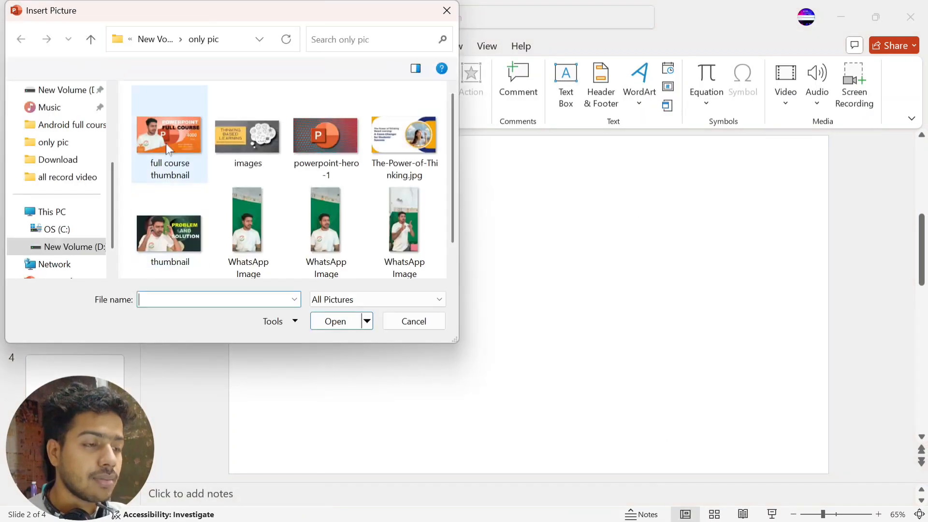
pyautogui.click(404, 140)
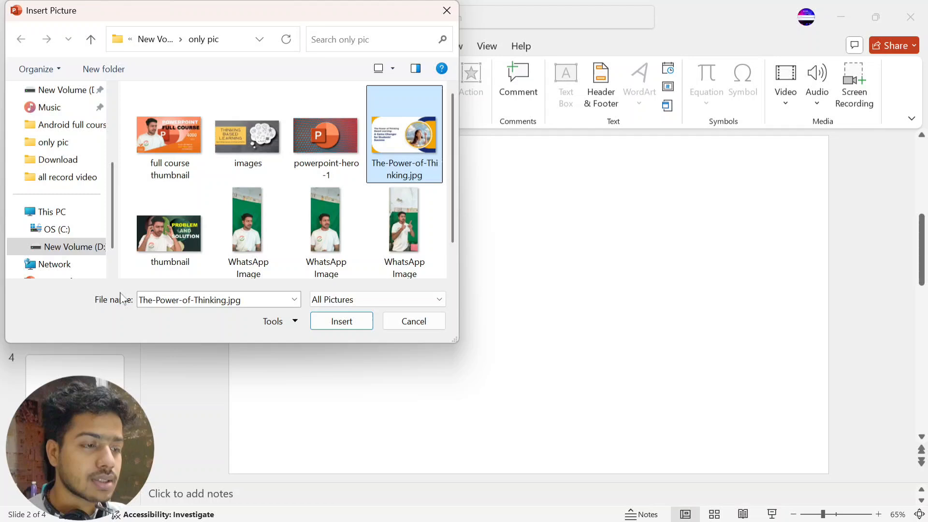
pyautogui.click(371, 323)
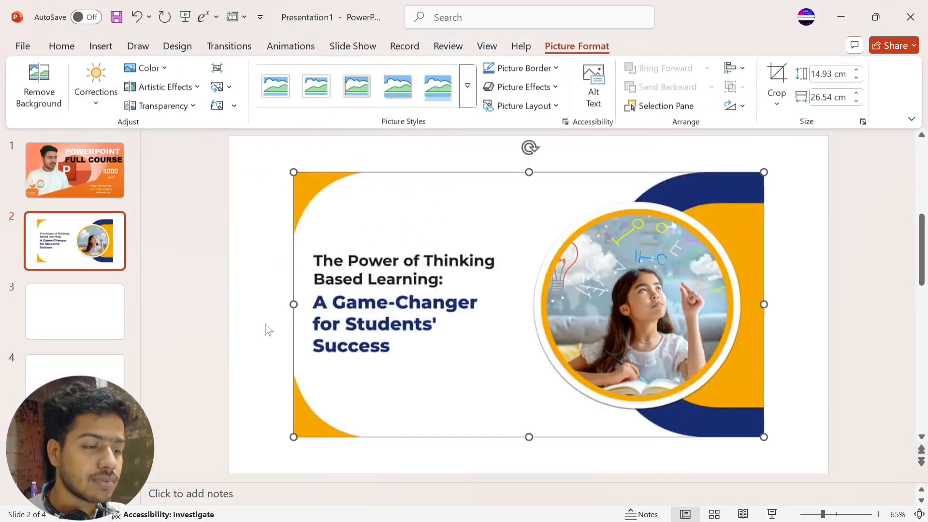
# Stretch the picture to about 18.6 cm high and 34 cm wide to cover slide 2, and go to slide 3.
pyautogui.moveTo(294, 306); pyautogui.dragTo(246, 277)
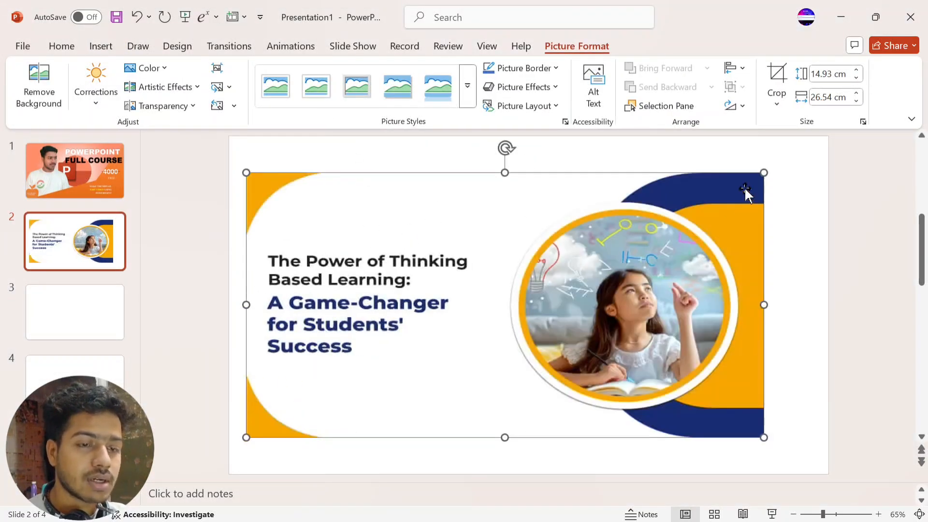
pyautogui.moveTo(763, 173); pyautogui.dragTo(828, 142)
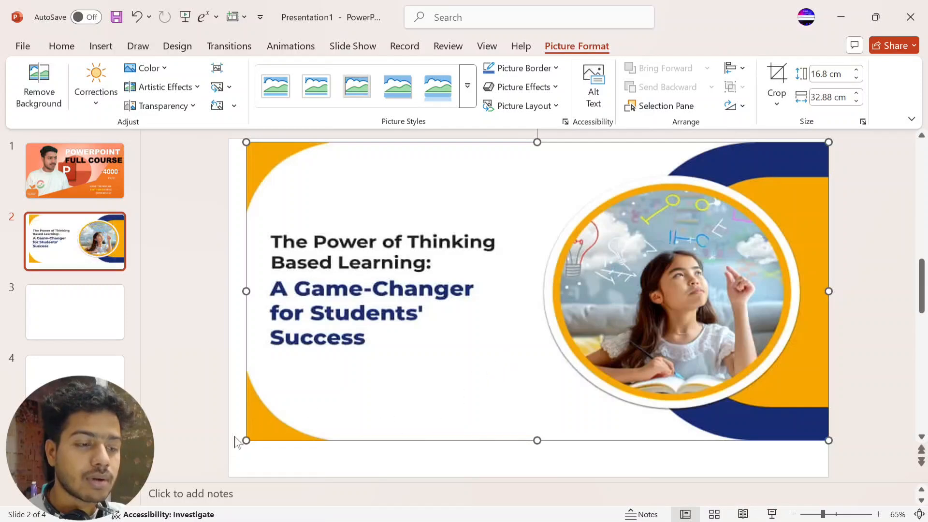
pyautogui.moveTo(244, 440); pyautogui.dragTo(229, 448)
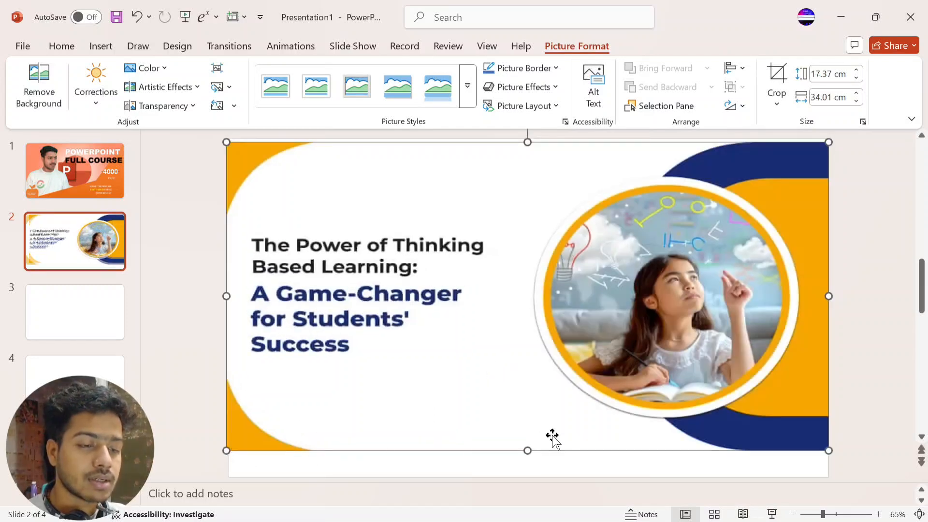
pyautogui.moveTo(532, 448); pyautogui.dragTo(528, 472)
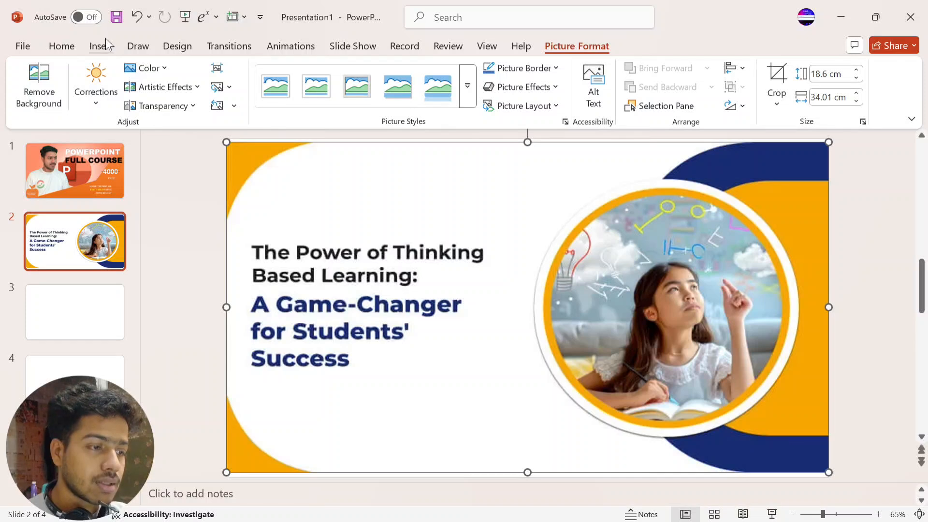
pyautogui.click(95, 305)
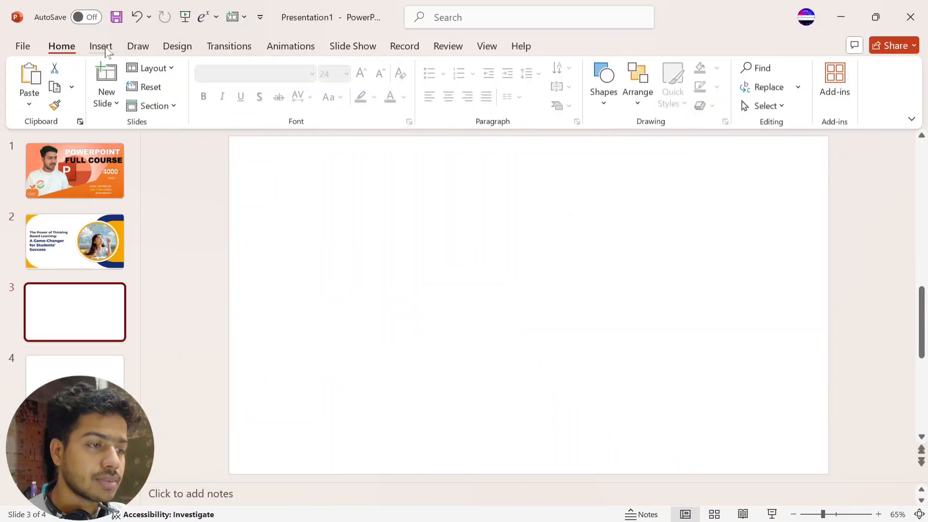
pyautogui.click(100, 46)
pyautogui.click(114, 92)
pyautogui.click(155, 167)
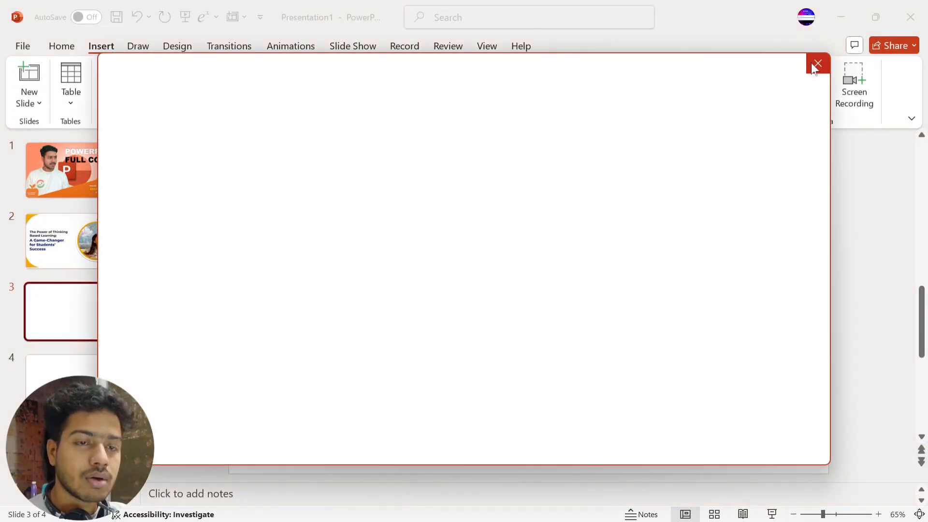
pyautogui.click(818, 64)
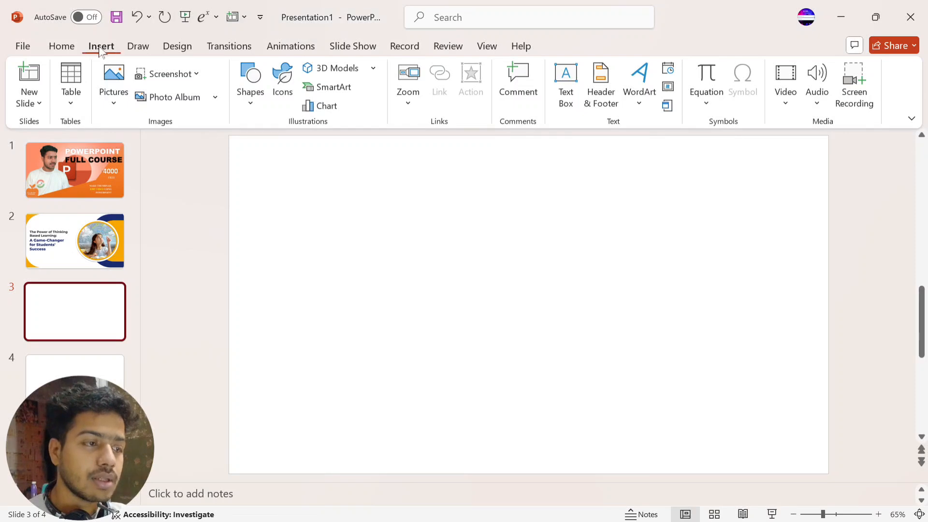
# Insert the picture named thumbnail from the only pic folder on slide 3 and delete the blank slide 4.
pyautogui.click(128, 98)
pyautogui.click(136, 145)
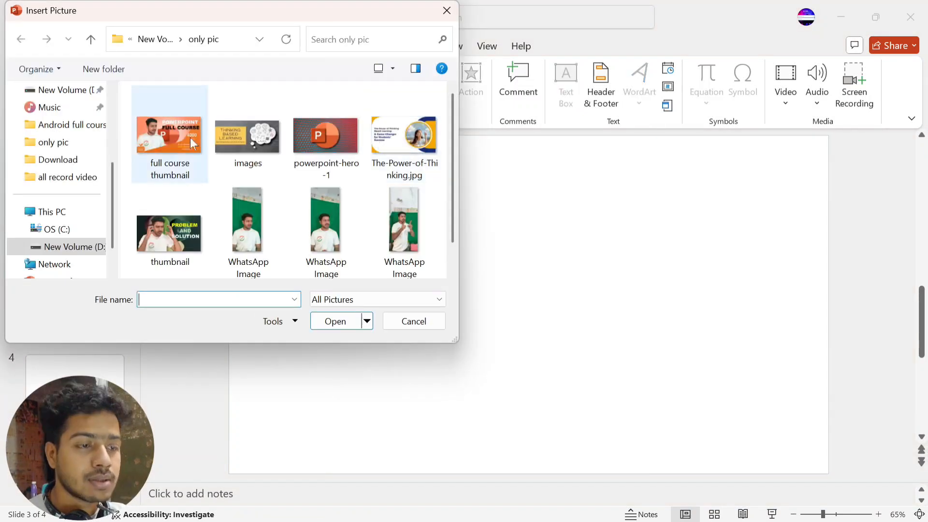
pyautogui.click(197, 231)
pyautogui.click(314, 320)
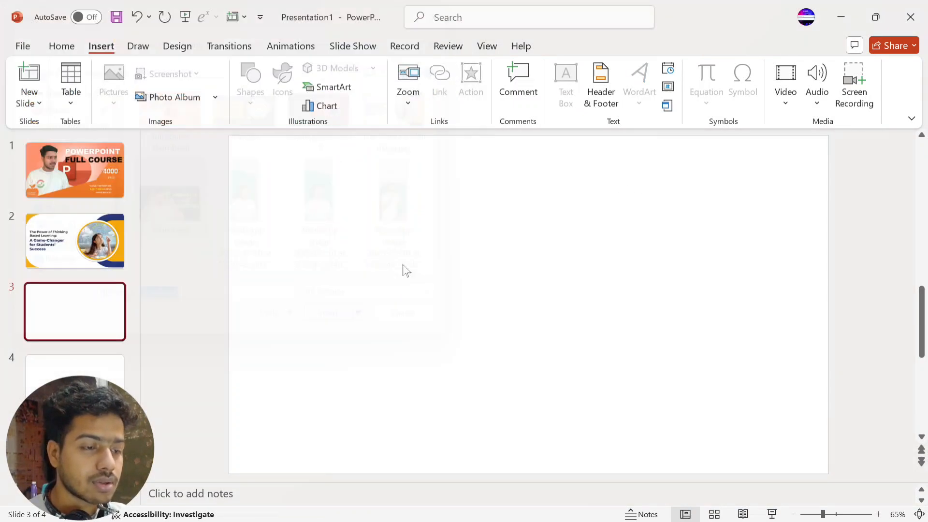
pyautogui.click(75, 368)
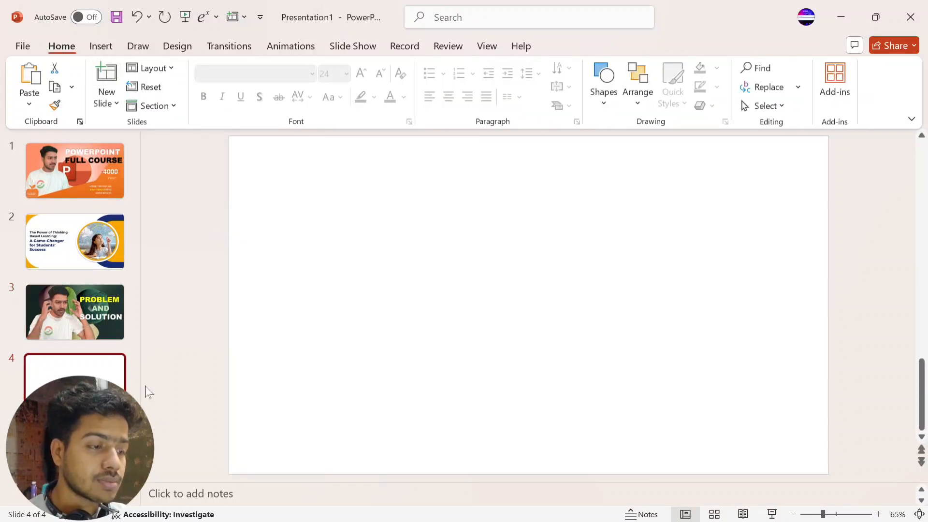
pyautogui.press('Delete')
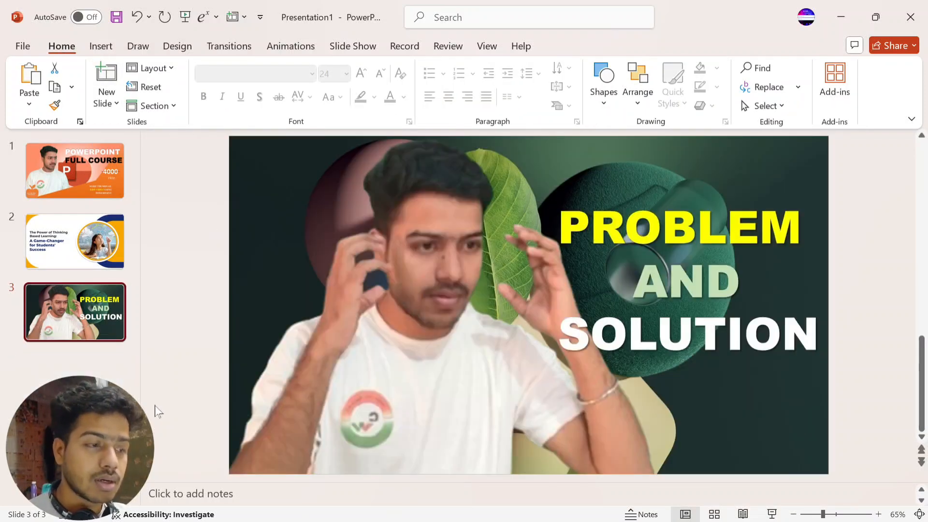
# Make a copy of slide 2 and move the copy to the end of the presentation.
pyautogui.click(87, 249)
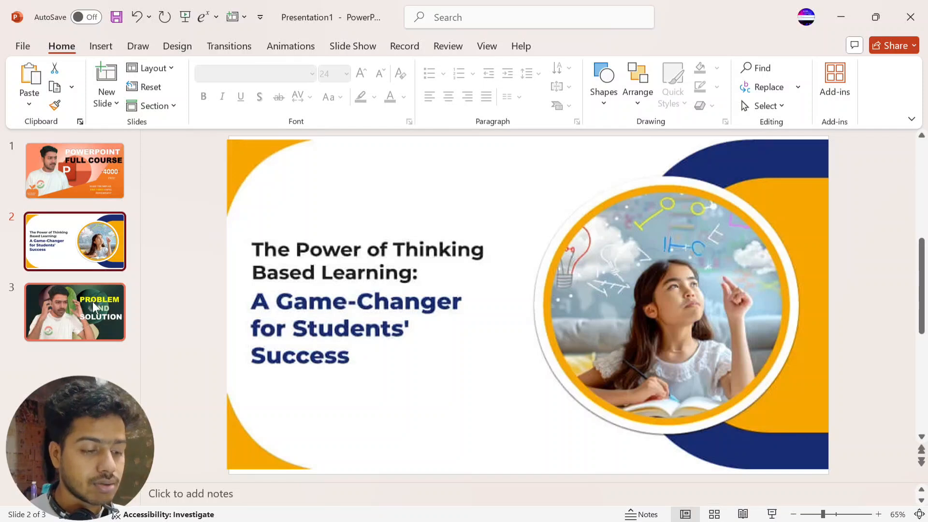
pyautogui.hotkey('ctrl', 'v')
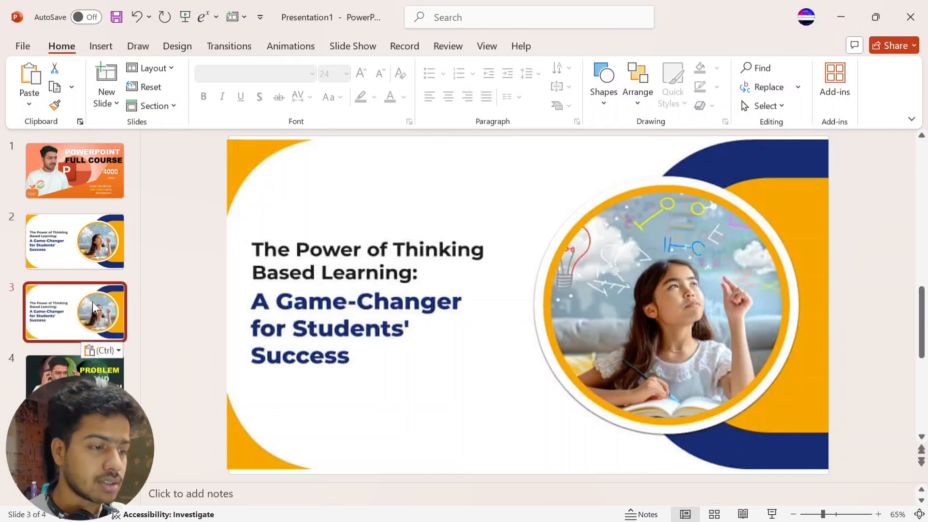
pyautogui.moveTo(71, 295); pyautogui.dragTo(82, 381)
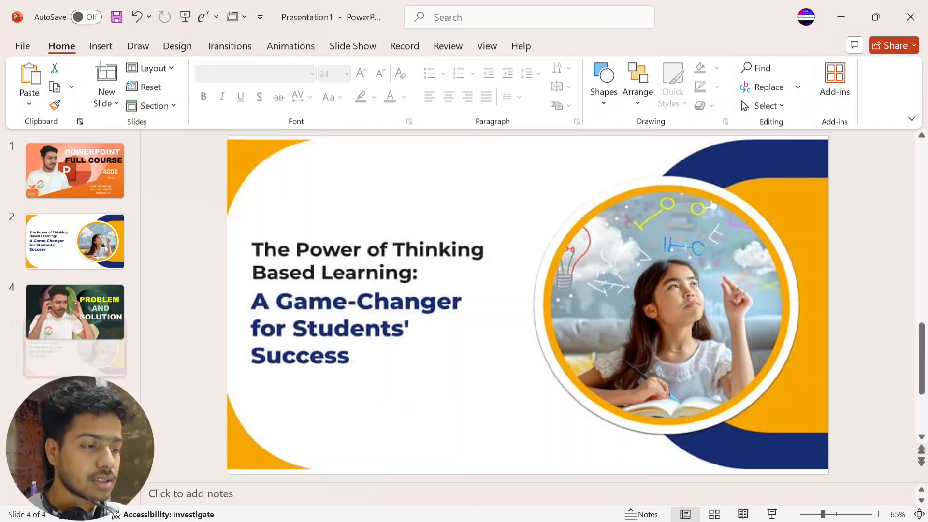
# Apply the Crush transition to slide 1.
pyautogui.click(96, 182)
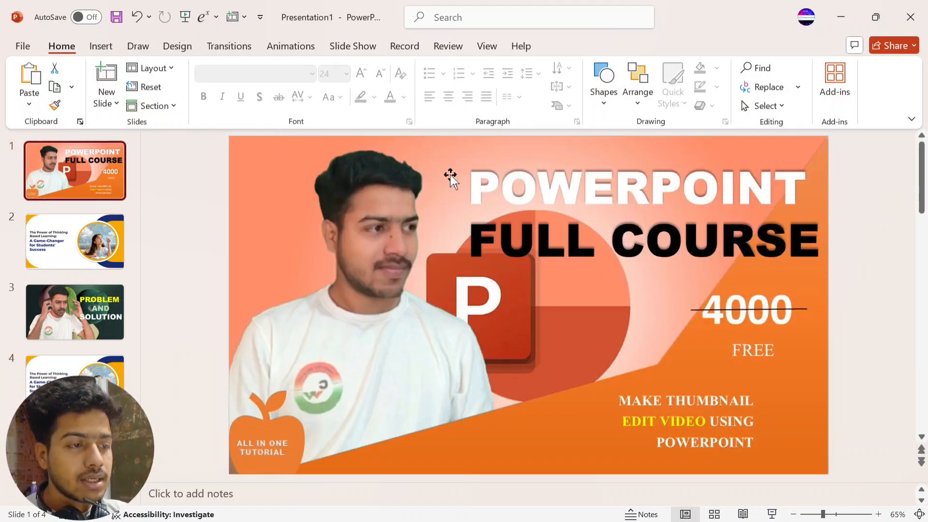
pyautogui.click(283, 205)
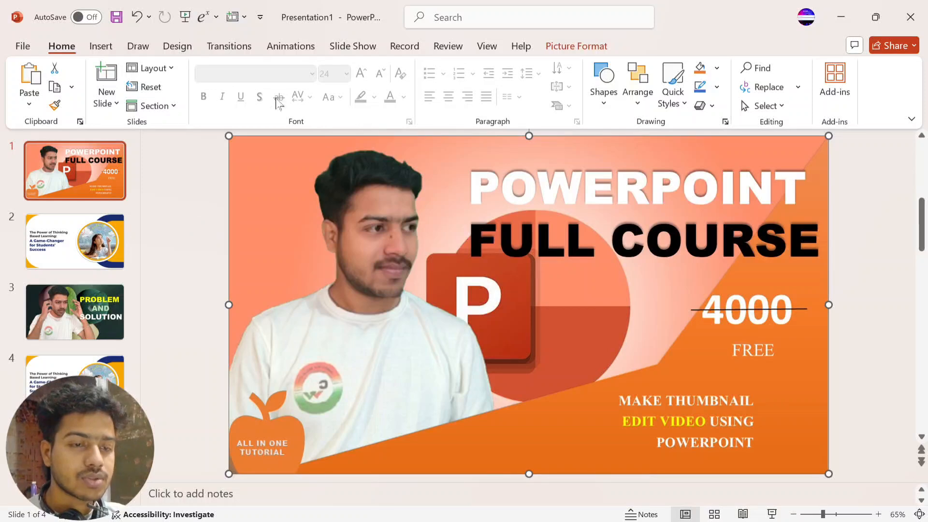
pyautogui.click(231, 46)
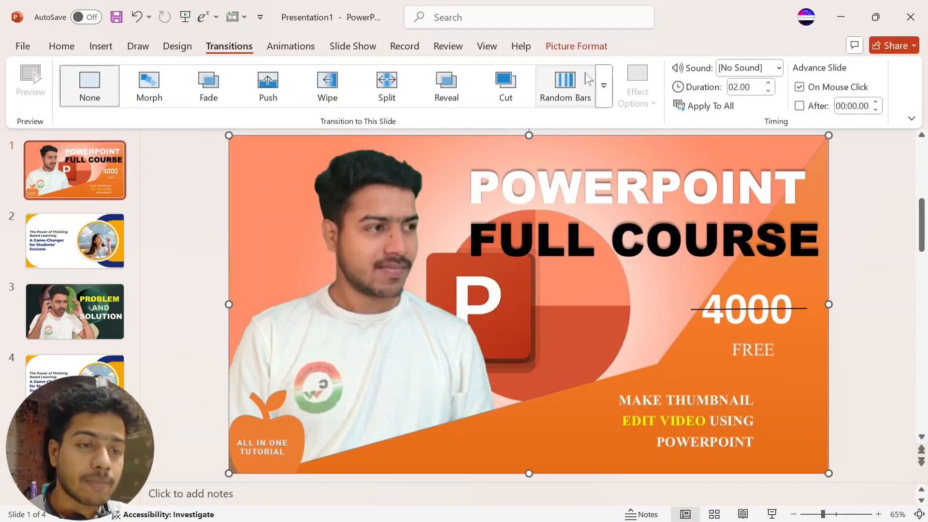
pyautogui.click(604, 86)
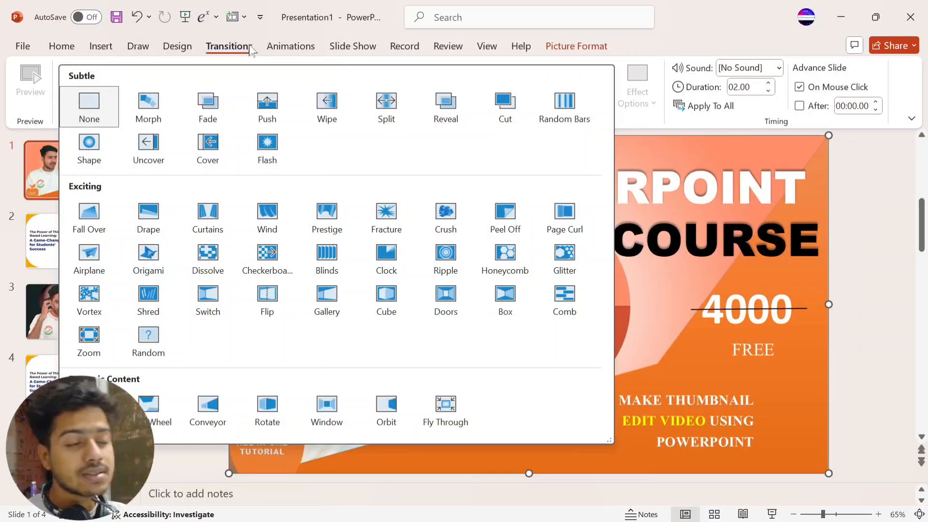
pyautogui.click(445, 215)
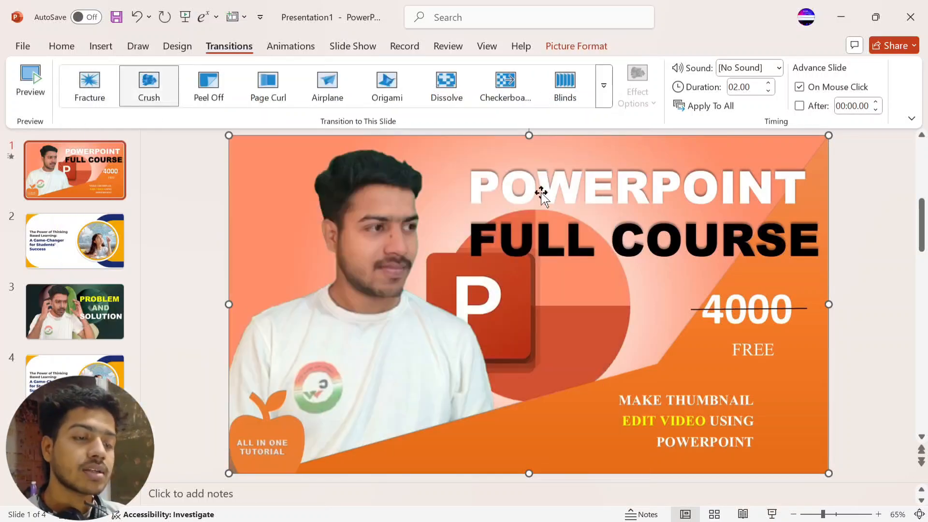
# Apply the Push transition to slide 2 and the Reveal transition to slide 3.
pyautogui.click(84, 241)
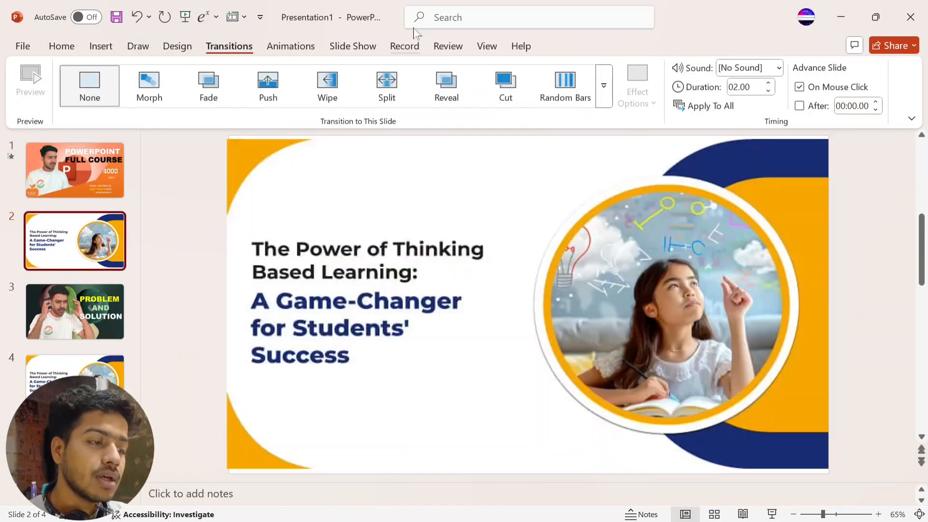
pyautogui.click(256, 89)
pyautogui.click(114, 317)
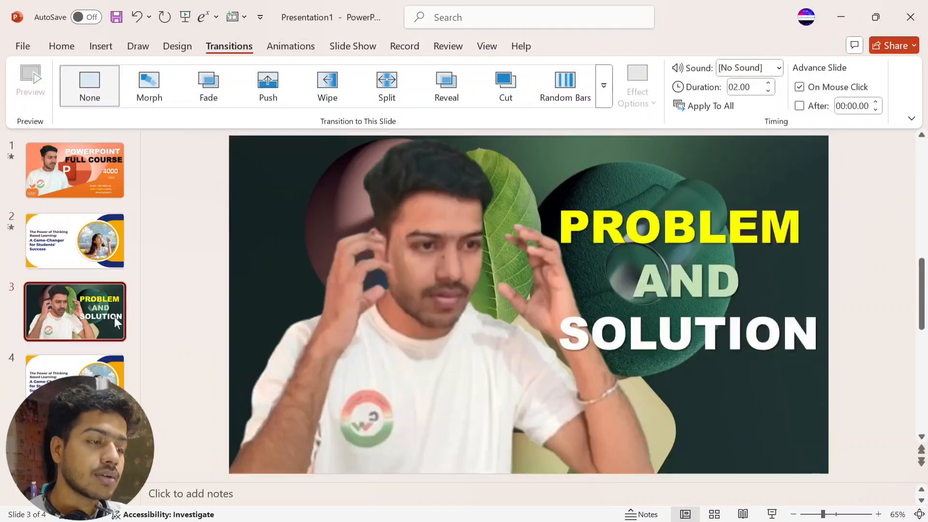
pyautogui.click(446, 86)
# Apply the Cut transition to slide 4 and preview the transitions of slides 4 and 1.
pyautogui.click(75, 367)
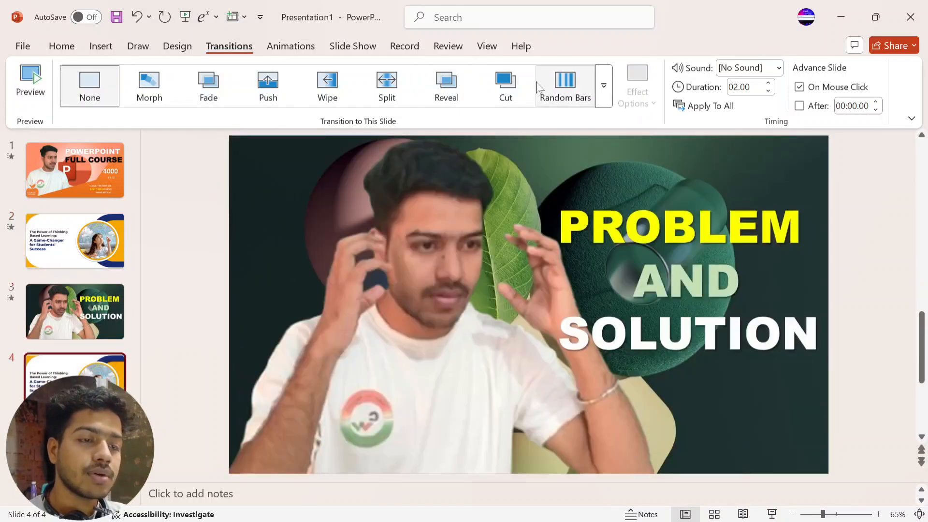
pyautogui.click(505, 86)
pyautogui.click(30, 81)
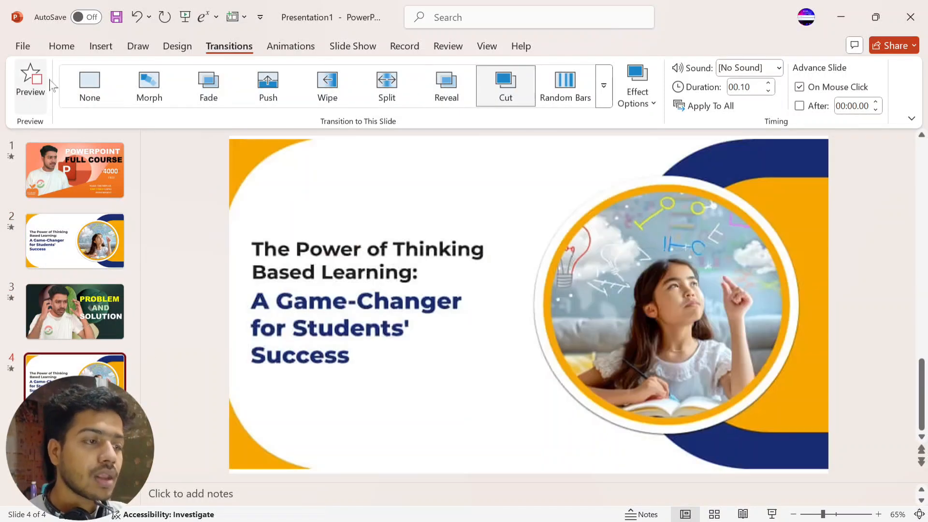
pyautogui.click(73, 191)
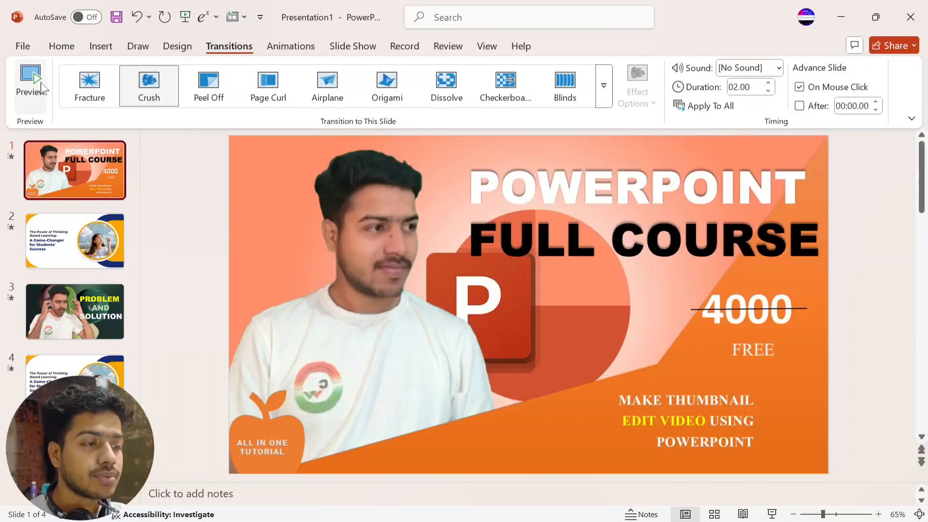
pyautogui.click(43, 83)
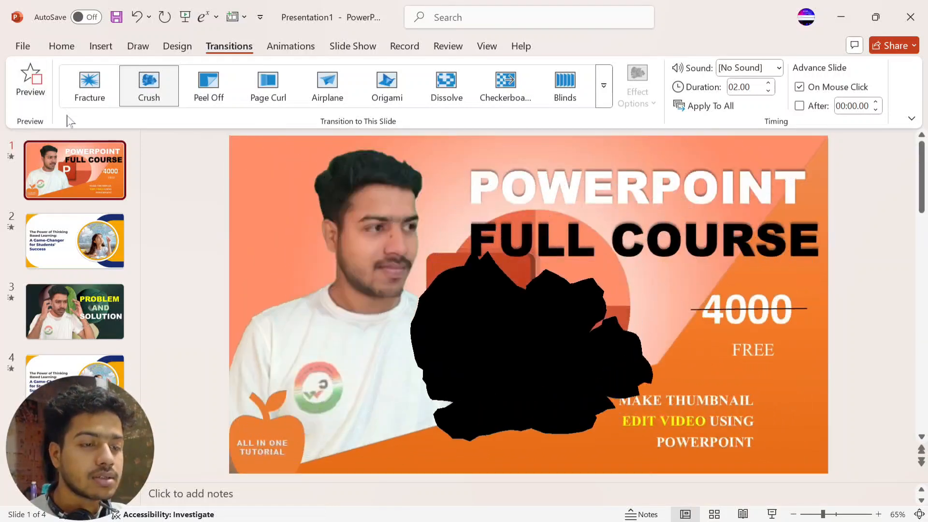
# Change the transition of slide 2 to Crush.
pyautogui.click(76, 234)
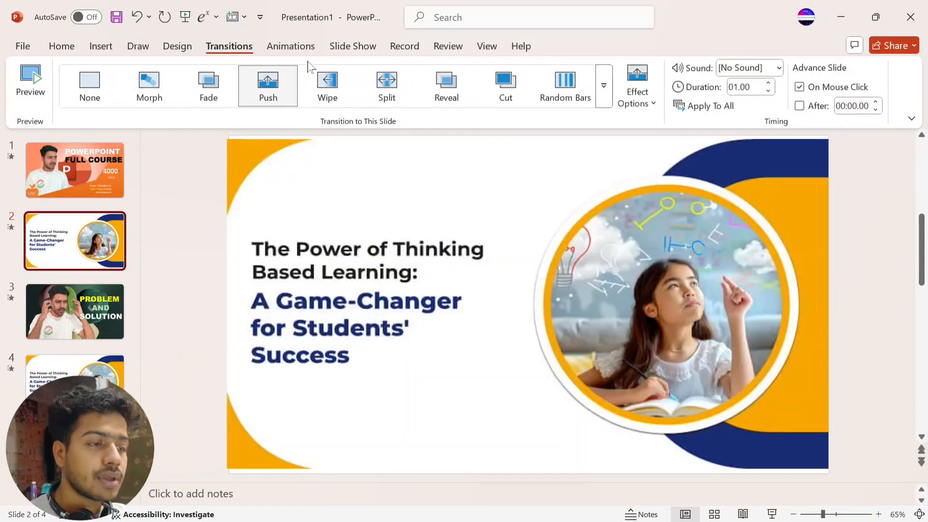
pyautogui.click(604, 87)
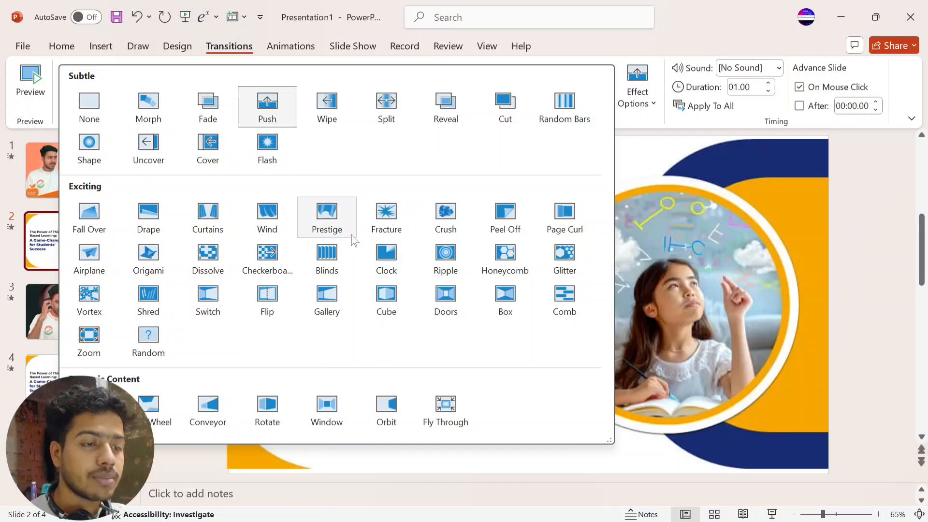
pyautogui.click(444, 215)
# Change the transition of slide 1 to Peel Off and preview it.
pyautogui.click(68, 163)
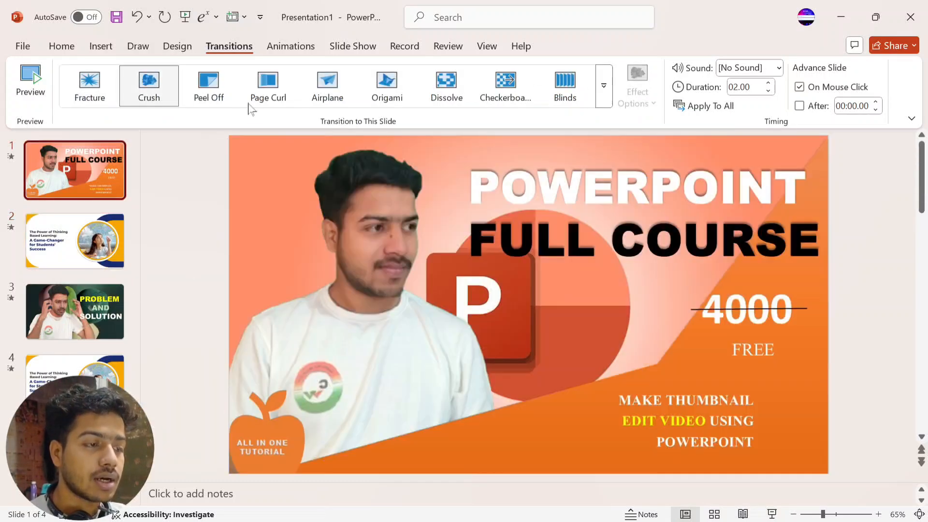
pyautogui.click(212, 94)
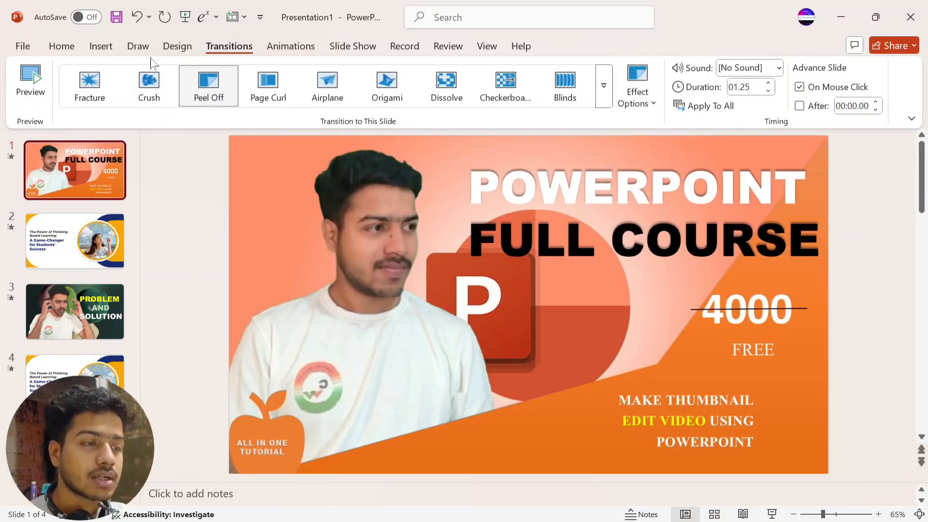
pyautogui.click(41, 85)
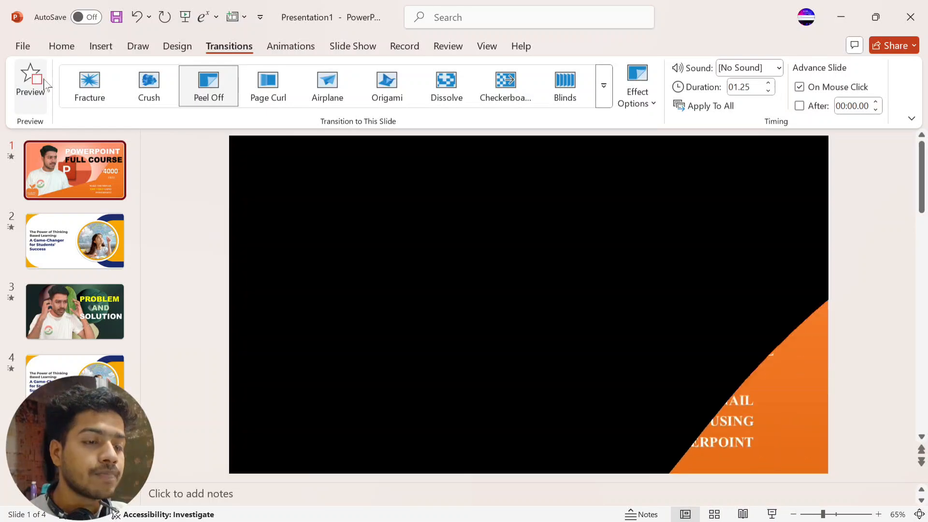
# Preview the transitions of slide 2 and slide 3.
pyautogui.click(64, 218)
pyautogui.click(34, 75)
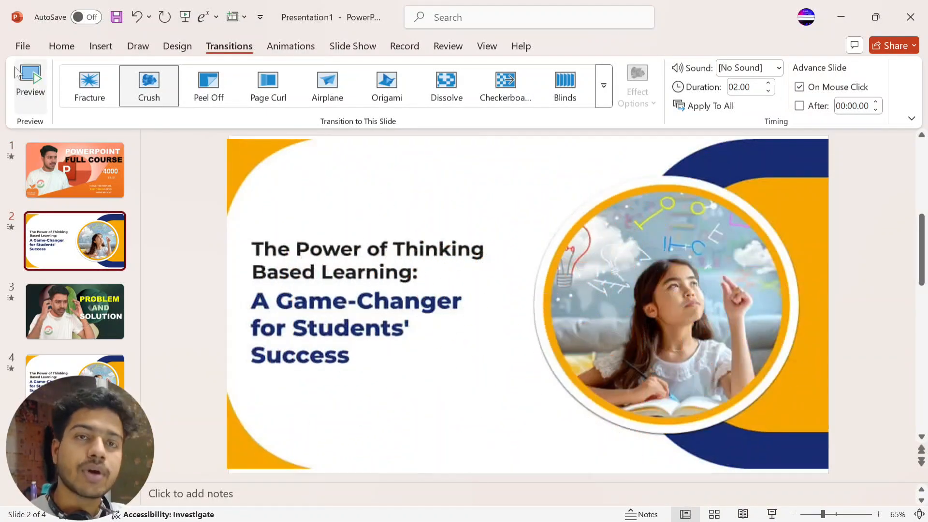
pyautogui.click(89, 299)
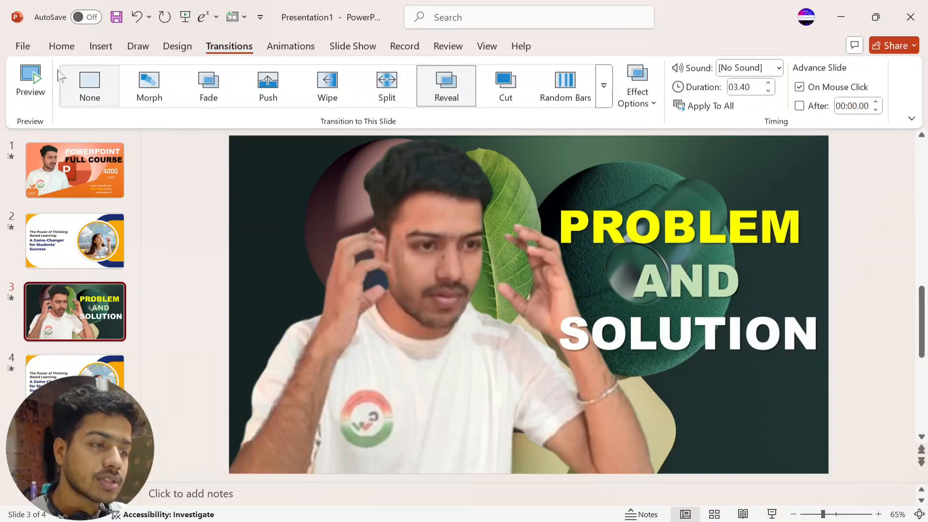
pyautogui.click(32, 83)
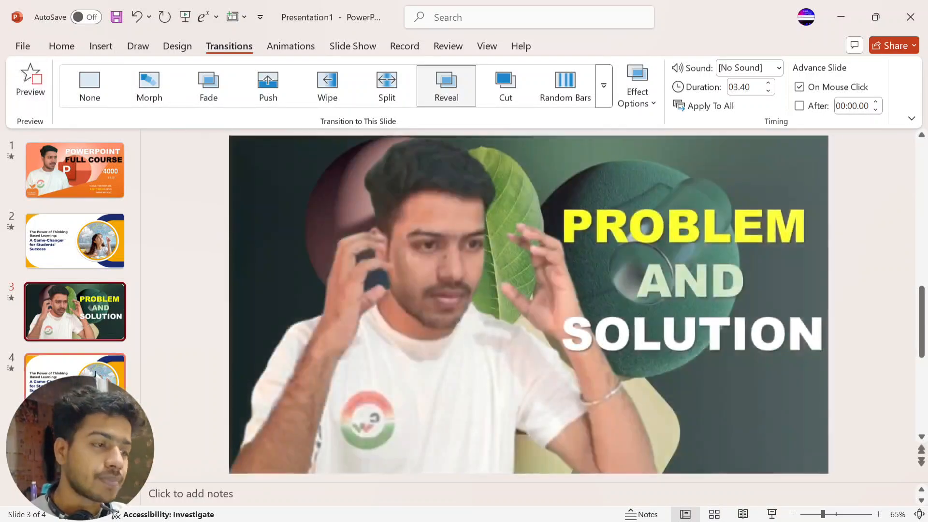
# Preview the current transition of slide 4, replace it with Push and preview the new one.
pyautogui.click(75, 373)
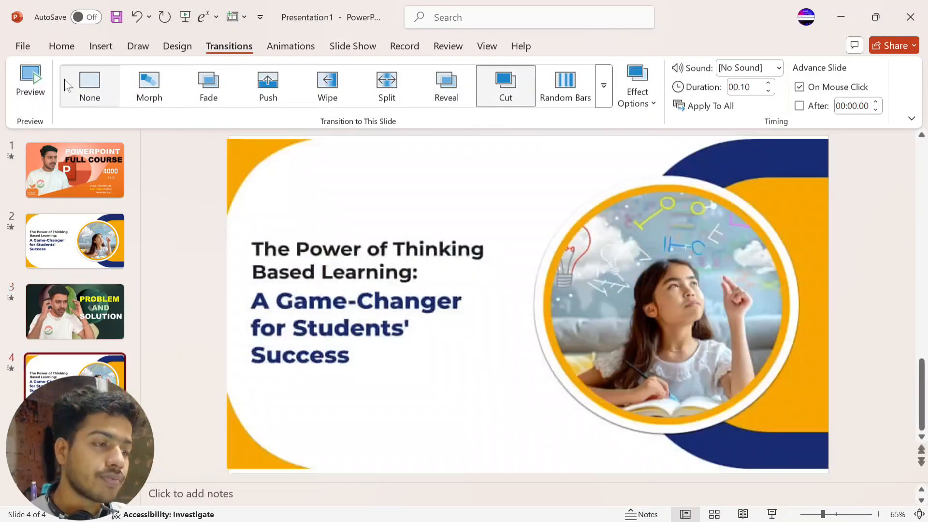
pyautogui.click(44, 88)
pyautogui.click(44, 88)
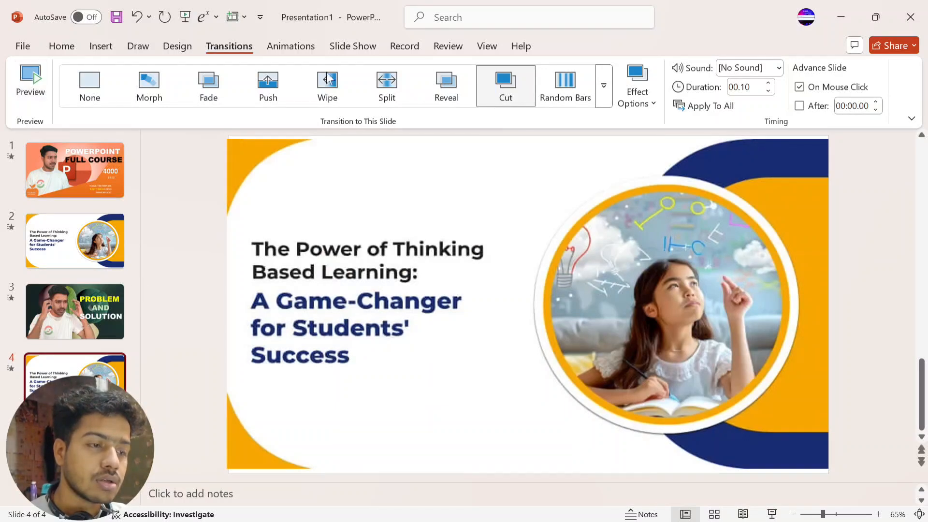
pyautogui.click(289, 94)
pyautogui.click(35, 77)
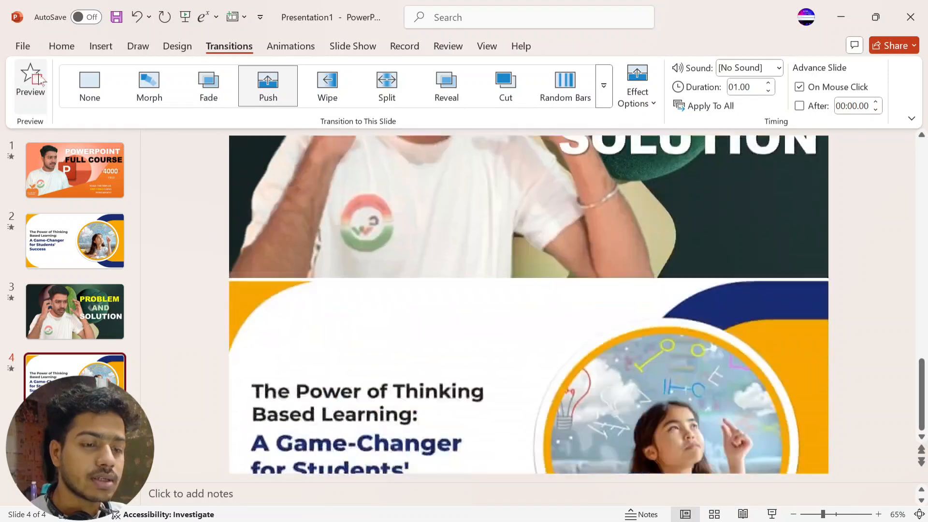